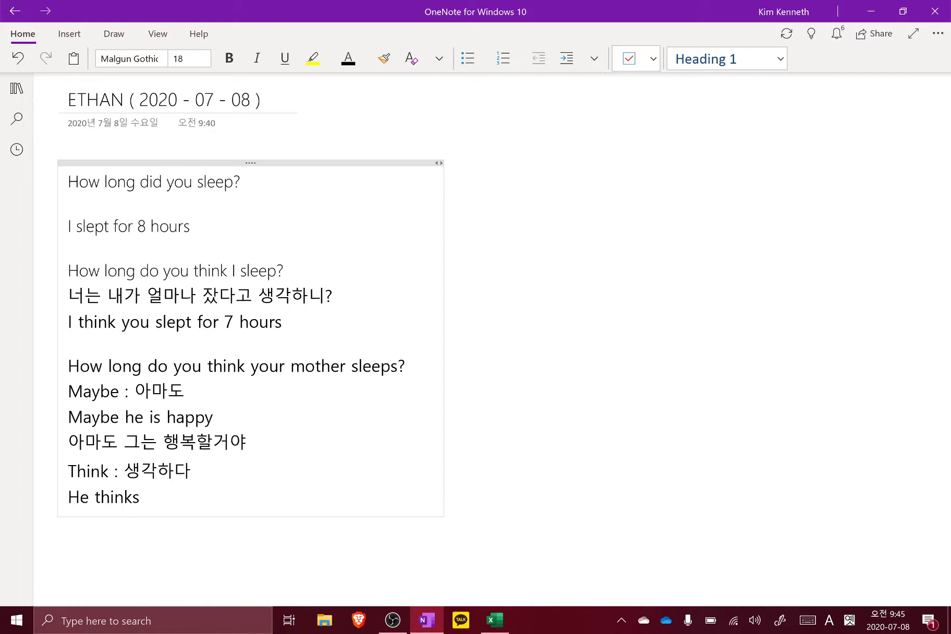
- Change the last line, "He thinks", so that it reads "He is thinking about lunch"
{"action": "key", "text": "BackSpace"}
{"action": "key", "text": "BackSpace"}
{"action": "key", "text": "BackSpace"}
{"action": "key", "text": "BackSpace"}
{"action": "key", "text": "BackSpace"}
{"action": "key", "text": "BackSpace"}
{"action": "key", "text": "BackSpace"}
{"action": "type", "text": "is thinking ba"}
{"action": "key", "text": "BackSpace"}
{"action": "key", "text": "BackSpace"}
{"action": "type", "text": "about"}
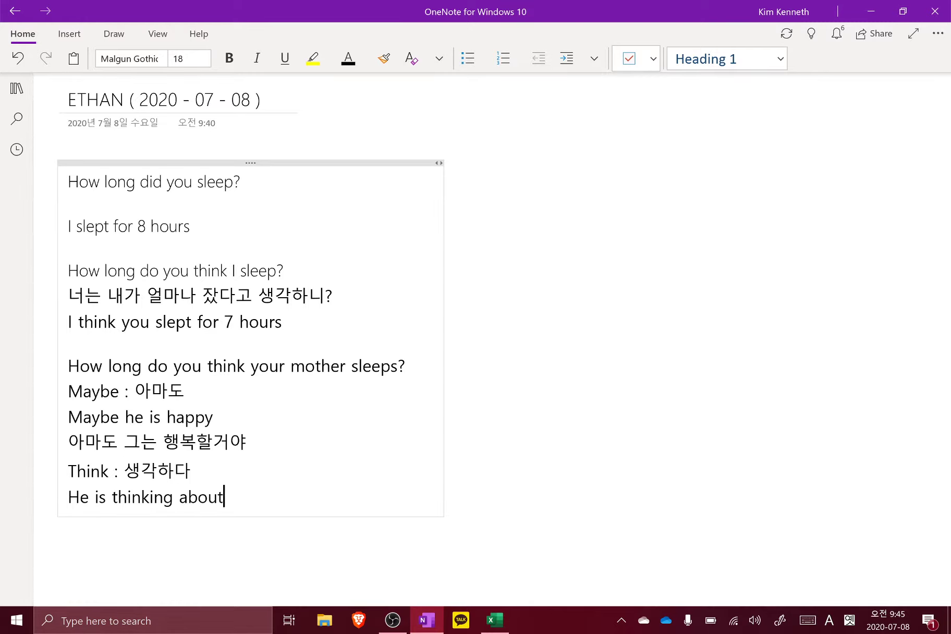
{"action": "type", "text": " lunch"}
- Add the Korean translation "그는 점심에대해 생각하는 중이다" on a new line below "He is thinking about lunch"
{"action": "key", "text": "Return"}
{"action": "key", "text": "Hangul"}
{"action": "type", "text": "그는 ㄴ"}
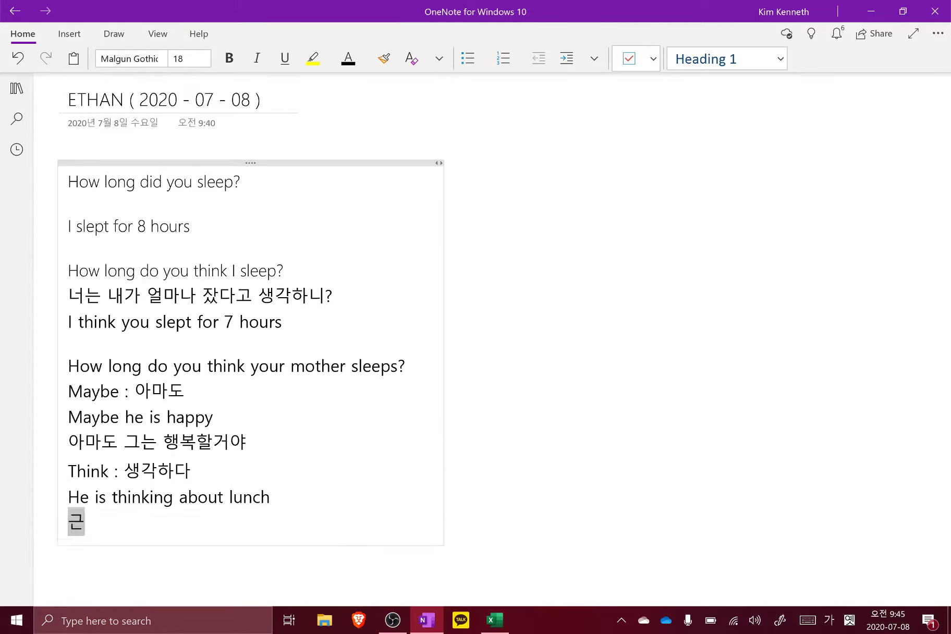
{"action": "key", "text": "BackSpace"}
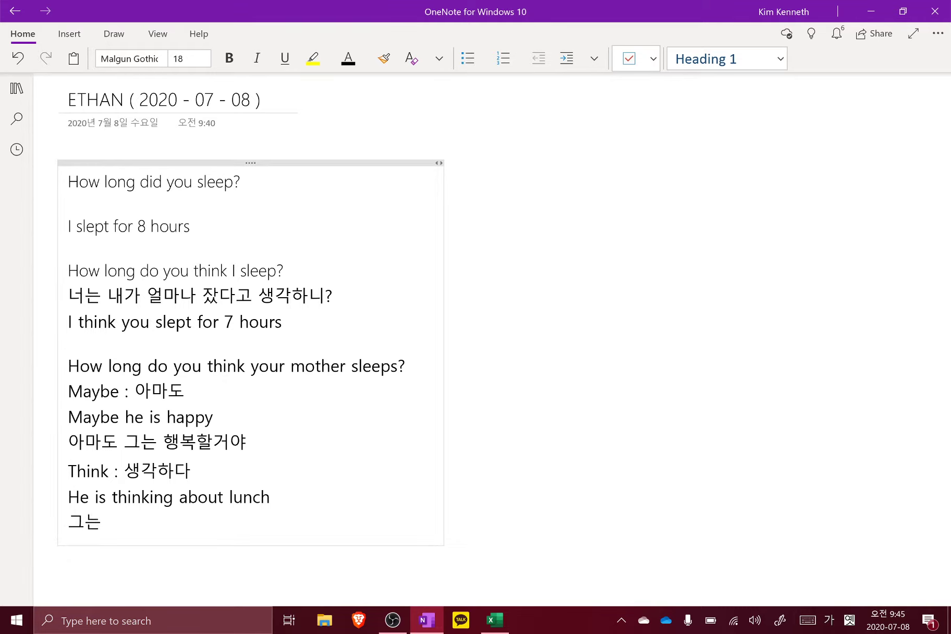
{"action": "type", "text": "점심"}
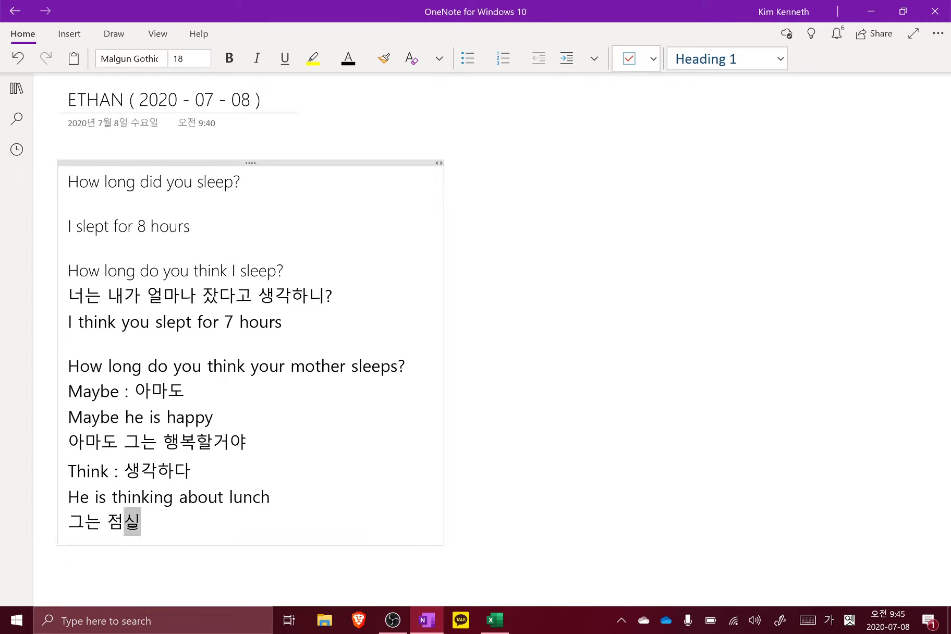
{"action": "type", "text": "에"}
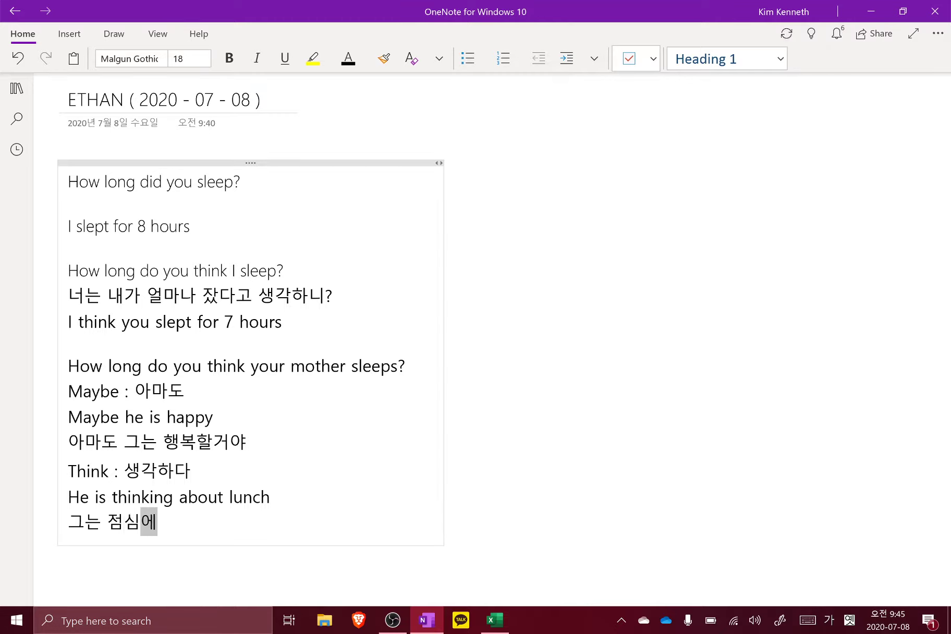
{"action": "type", "text": "대해 생각하ㄱ"}
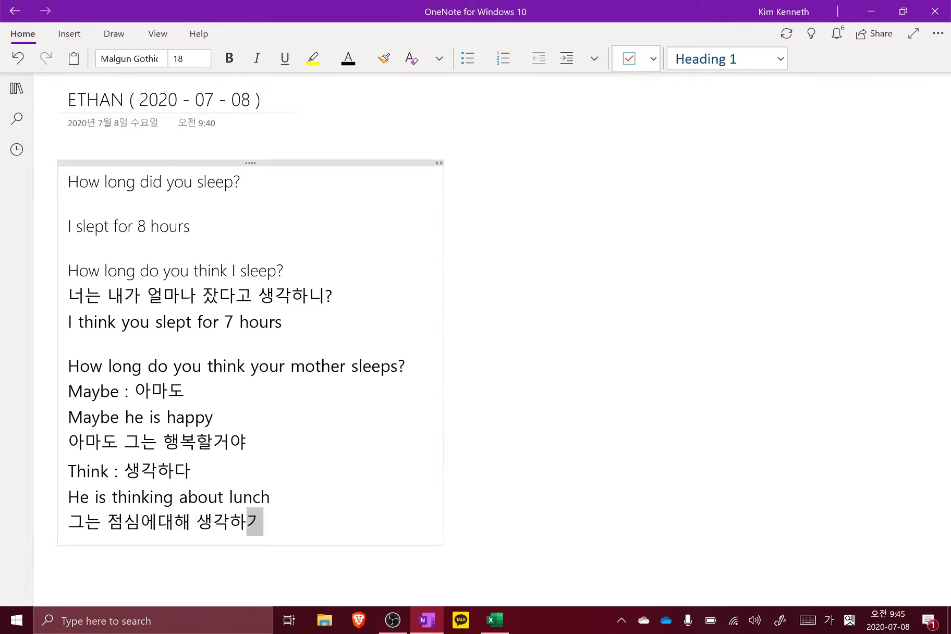
{"action": "key", "text": "BackSpace"}
{"action": "type", "text": "는 중이다"}
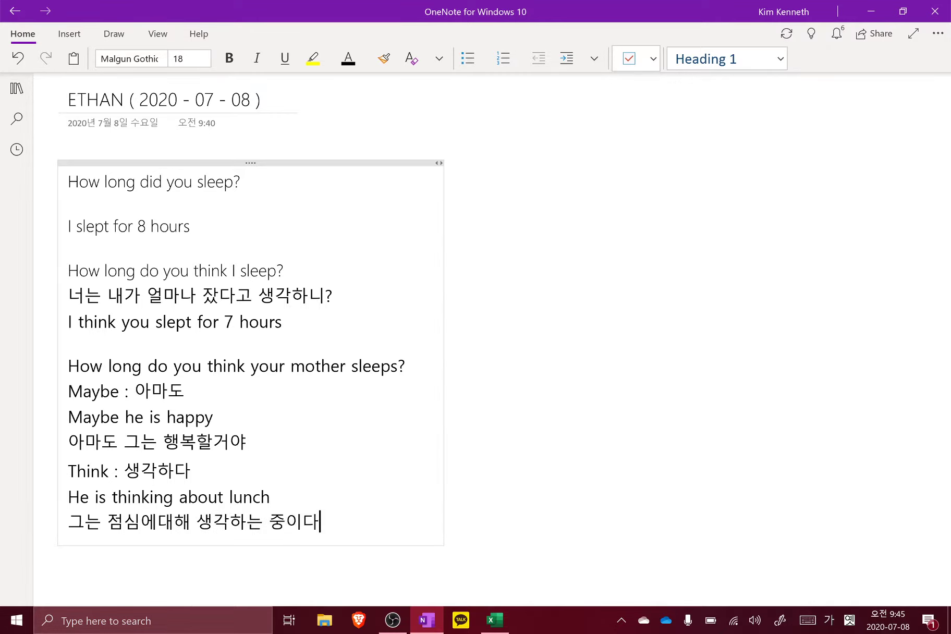
- Insert a new line below "아마도 그는 행복할거야" and write "Maybe he kill dog" on it
{"action": "key", "text": "Up"}
{"action": "key", "text": "Up"}
{"action": "key", "text": "Up"}
{"action": "key", "text": "Down"}
{"action": "key", "text": "Down"}
{"action": "key", "text": "Down"}
{"action": "key", "text": "Up"}
{"action": "key", "text": "Up"}
{"action": "key", "text": "Up"}
{"action": "key", "text": "Return"}
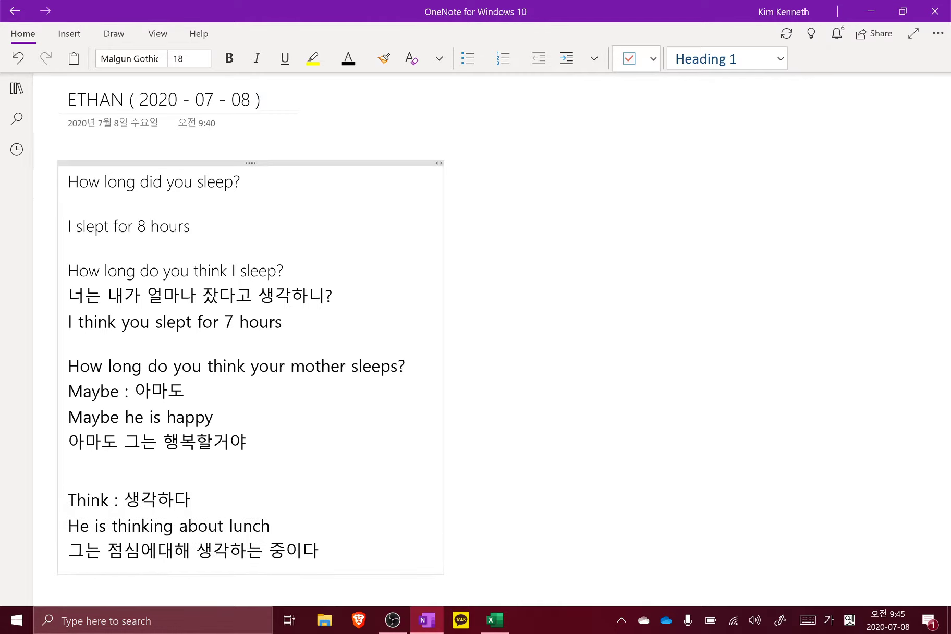
{"action": "key", "text": "Hangul"}
{"action": "type", "text": "Mabye"}
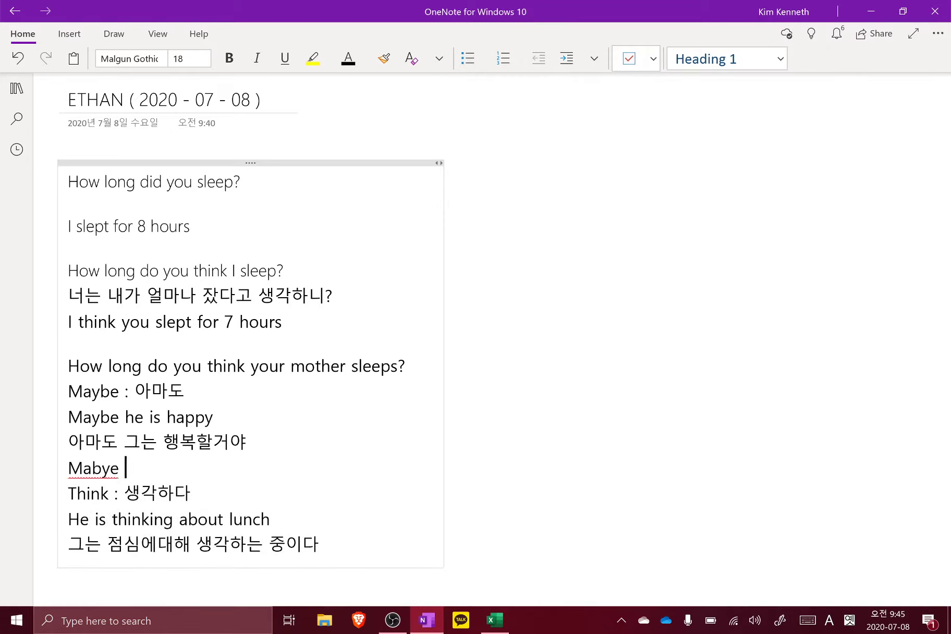
{"action": "key", "text": "BackSpace"}
{"action": "key", "text": "BackSpace"}
{"action": "key", "text": "BackSpace"}
{"action": "key", "text": "BackSpace"}
{"action": "type", "text": "ybe he"}
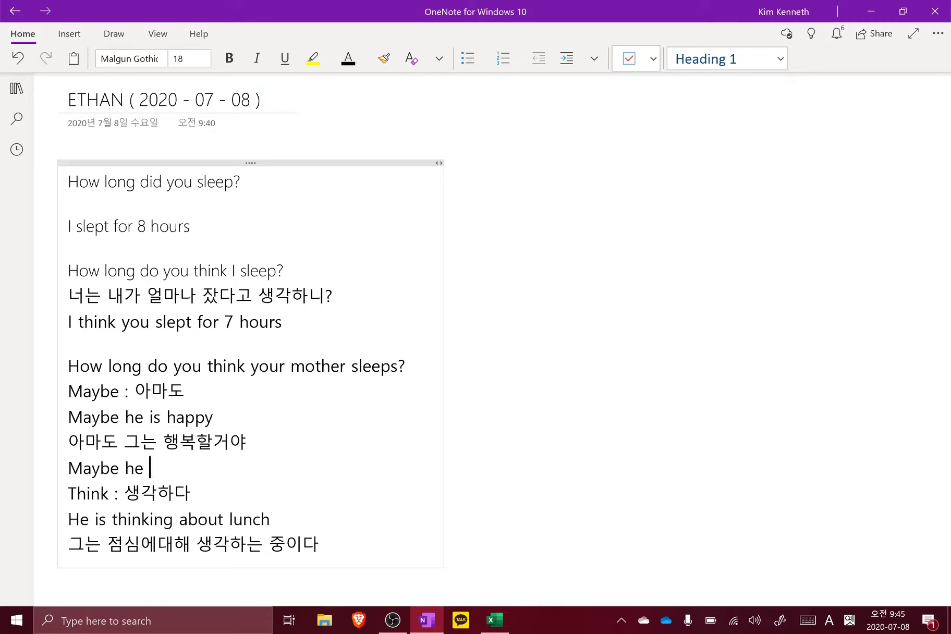
{"action": "type", "text": " kill dog"}
- Correct the new example sentence to read "Maybe he kills dogs"
{"action": "left_click", "coordinate": [177, 469]}
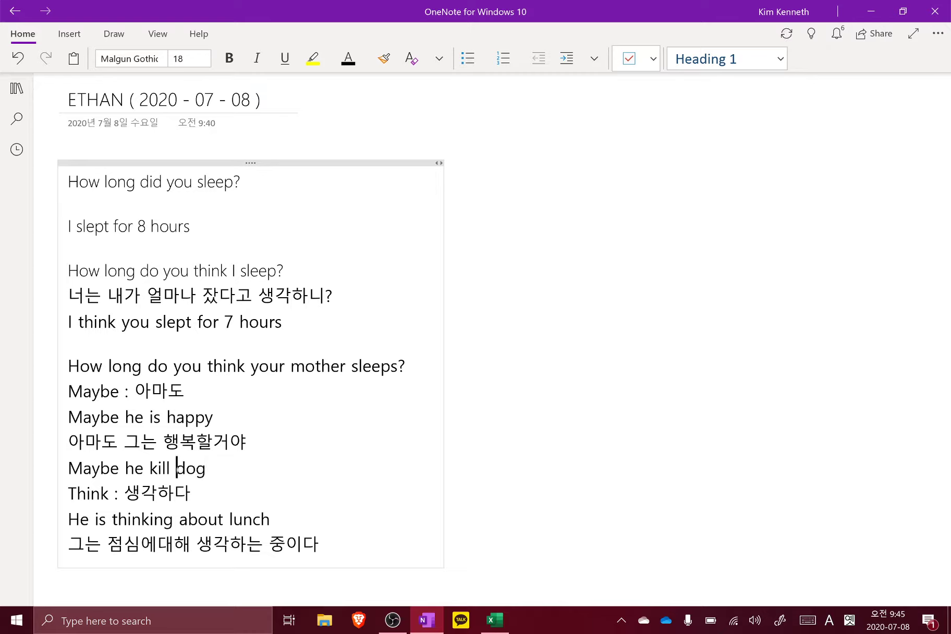
{"action": "type", "text": "s"}
{"action": "key", "text": "Right"}
{"action": "key", "text": "Right"}
{"action": "key", "text": "Right"}
{"action": "key", "text": "Right"}
{"action": "type", "text": "s"}
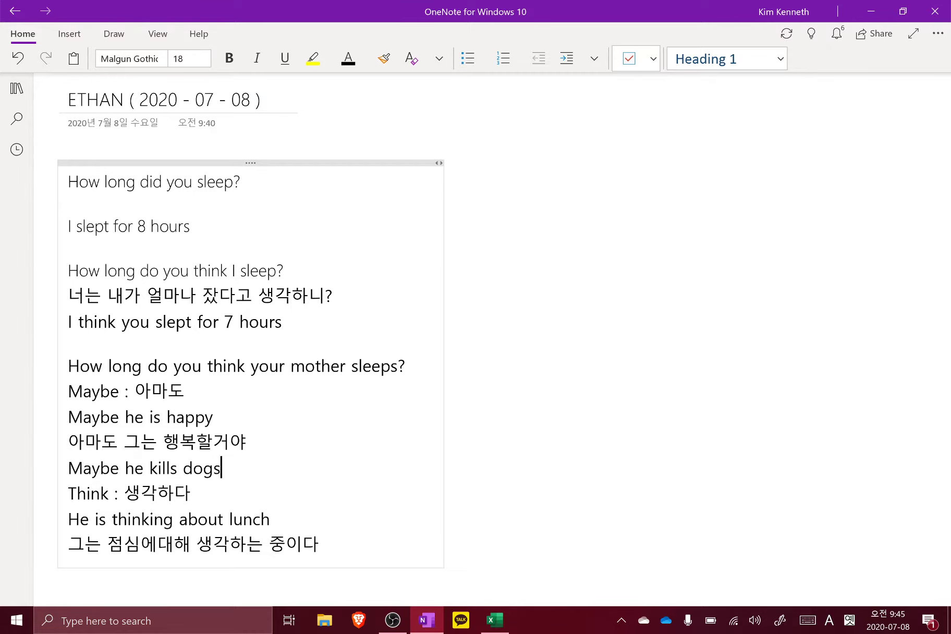
- Start a new line directly below "Maybe he kills dogs" for Korean text input
{"action": "left_click", "coordinate": [178, 468]}
{"action": "key", "text": "Right"}
{"action": "key", "text": "Right"}
{"action": "key", "text": "Right"}
{"action": "key", "text": "Right"}
{"action": "key", "text": "Return"}
{"action": "key", "text": "Hangul"}
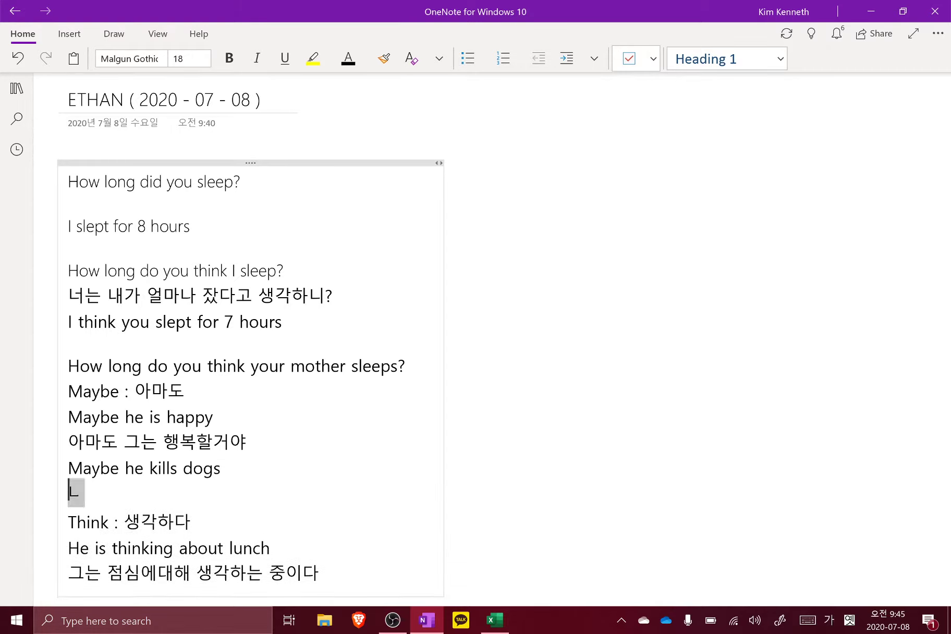
{"action": "type", "text": "내생각"}
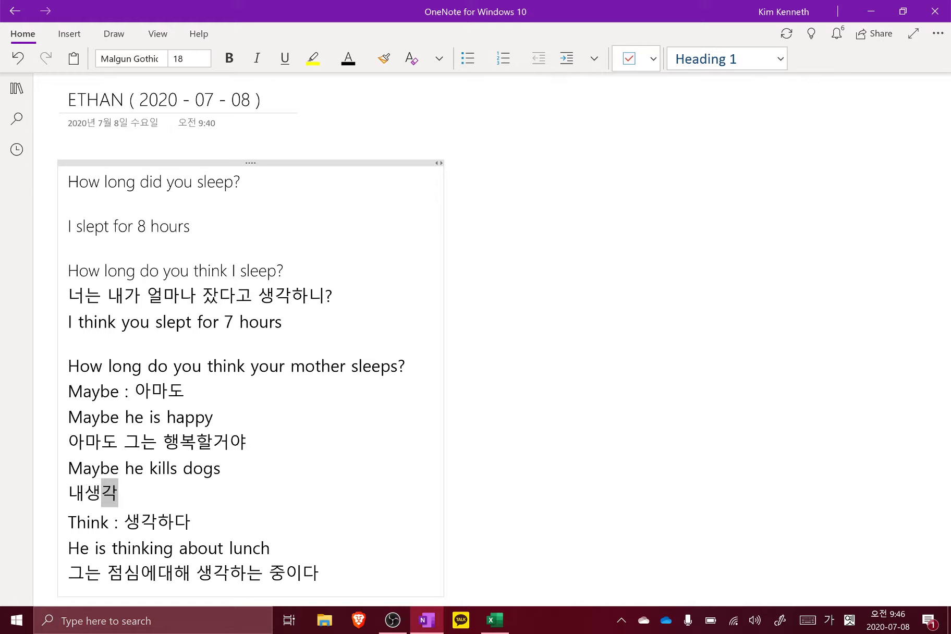
{"action": "key", "text": "BackSpace"}
{"action": "key", "text": "BackSpace"}
{"action": "key", "text": "BackSpace"}
{"action": "key", "text": "BackSpace"}
{"action": "key", "text": "BackSpace"}
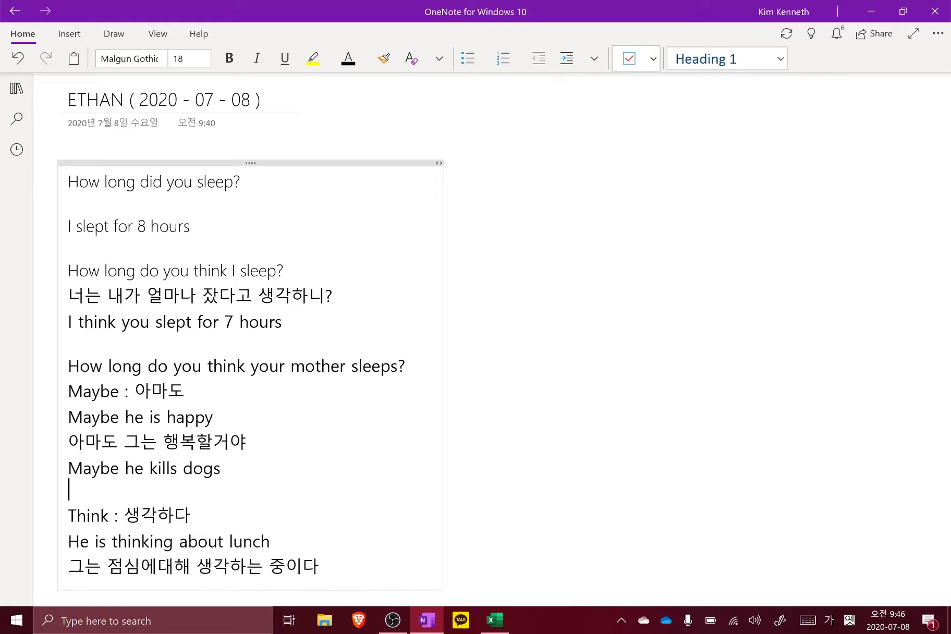
- Write the translation "아마도 그는 강아지들을 죽일거야" on the empty line and leave a blank line before the "Think" entry
{"action": "type", "text": "아마도 ㄴ"}
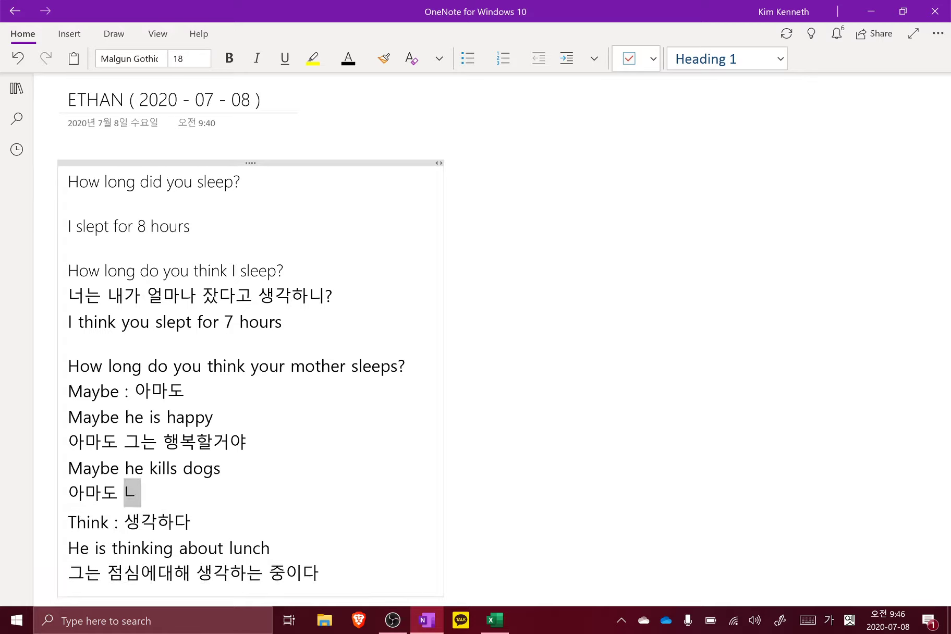
{"action": "key", "text": "BackSpace"}
{"action": "type", "text": "그는"}
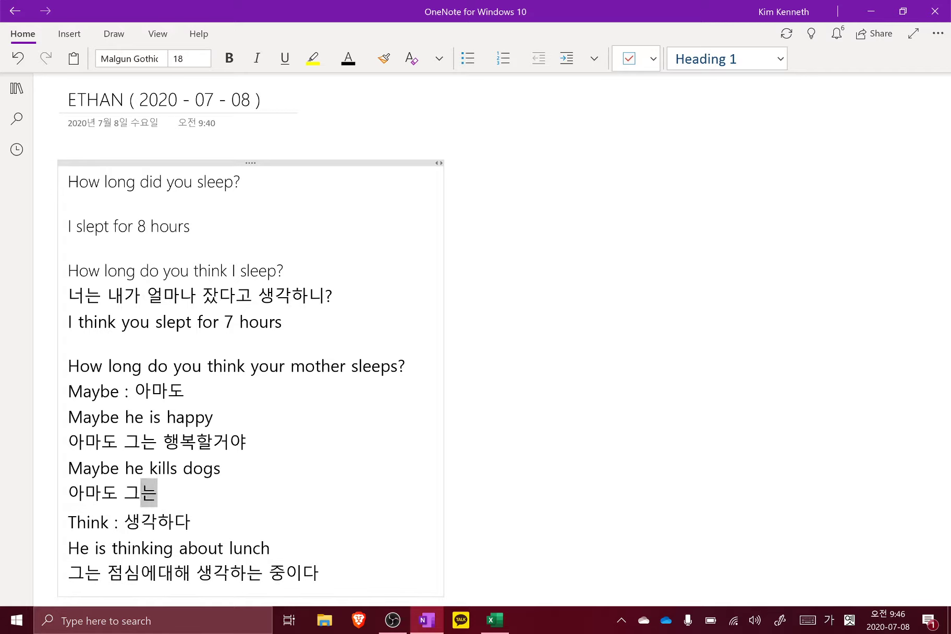
{"action": "type", "text": " 강아지들을 "}
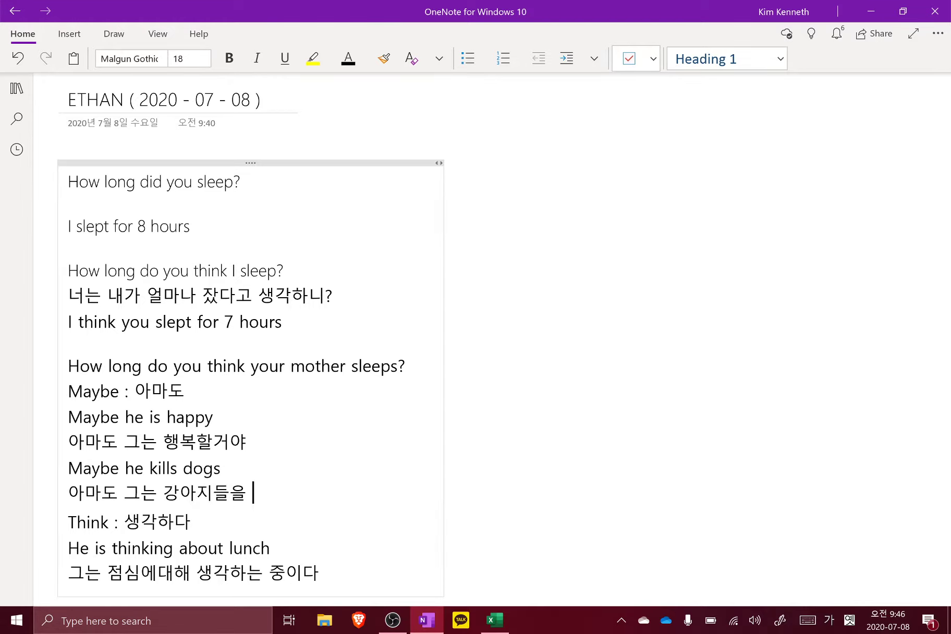
{"action": "type", "text": "죽일거야"}
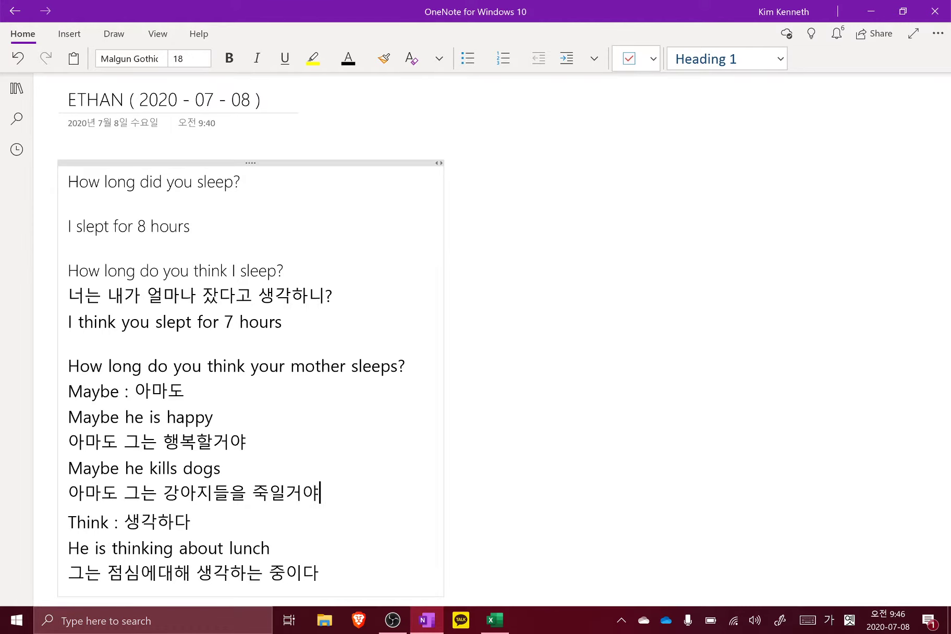
{"action": "key", "text": "Return"}
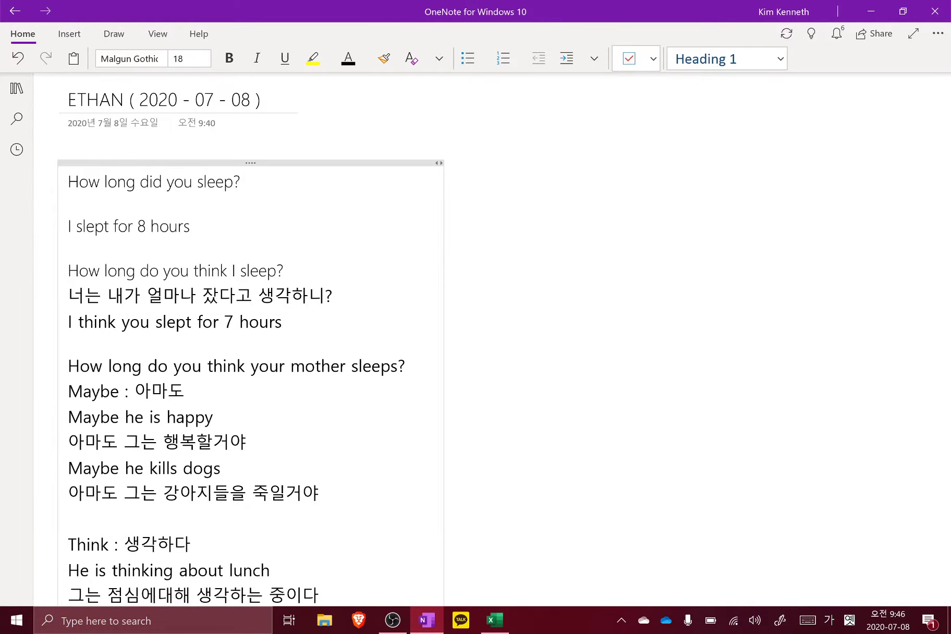
- Add the English sentence "I think he kills dogs" on a new line at the end of the note
{"action": "key", "text": "Down"}
{"action": "key", "text": "Down"}
{"action": "key", "text": "Down"}
{"action": "key", "text": "Down"}
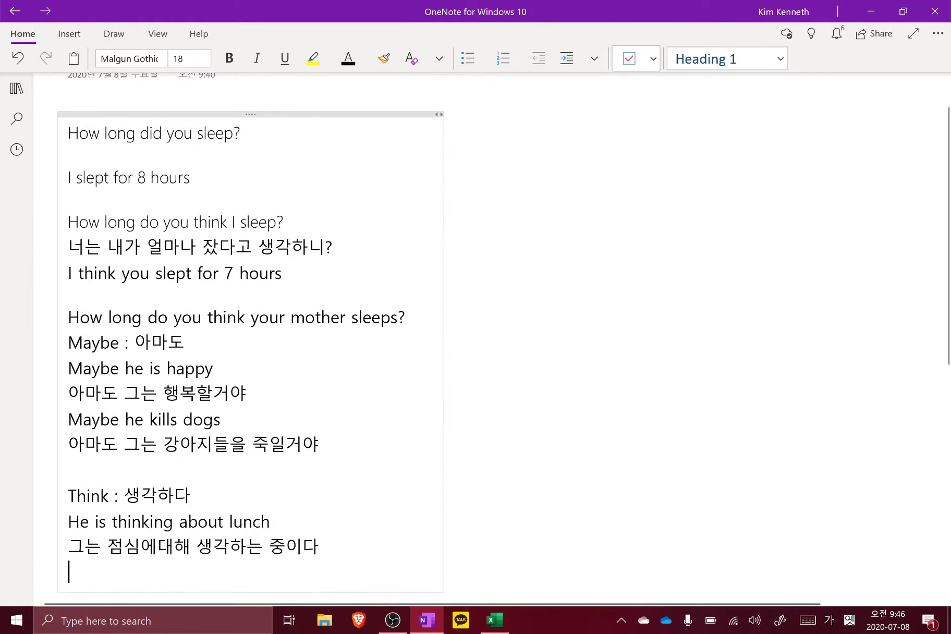
{"action": "key", "text": "Hangul"}
{"action": "type", "text": "s"}
{"action": "key", "text": "BackSpace"}
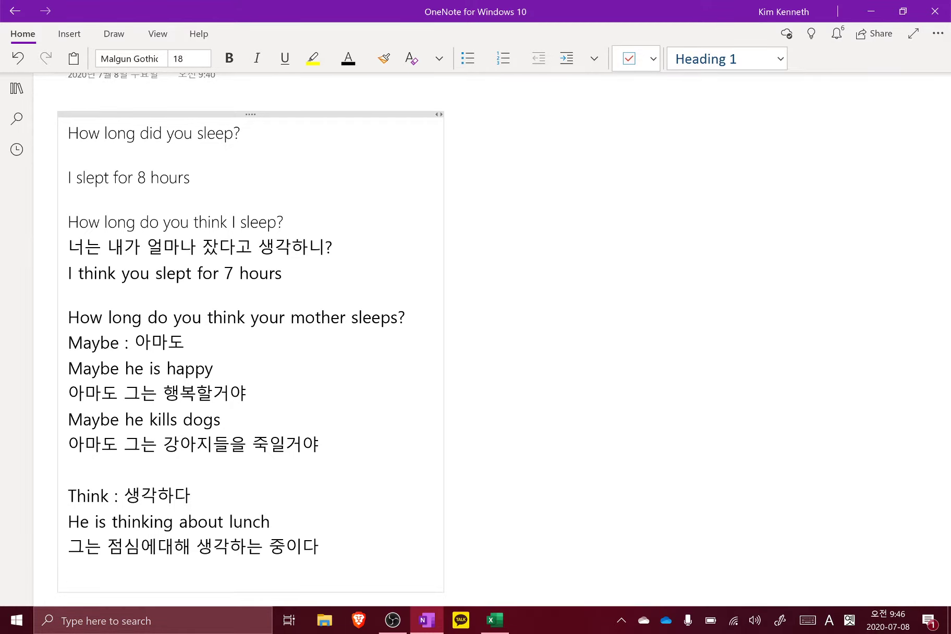
{"action": "type", "text": "I think he kills dog"}
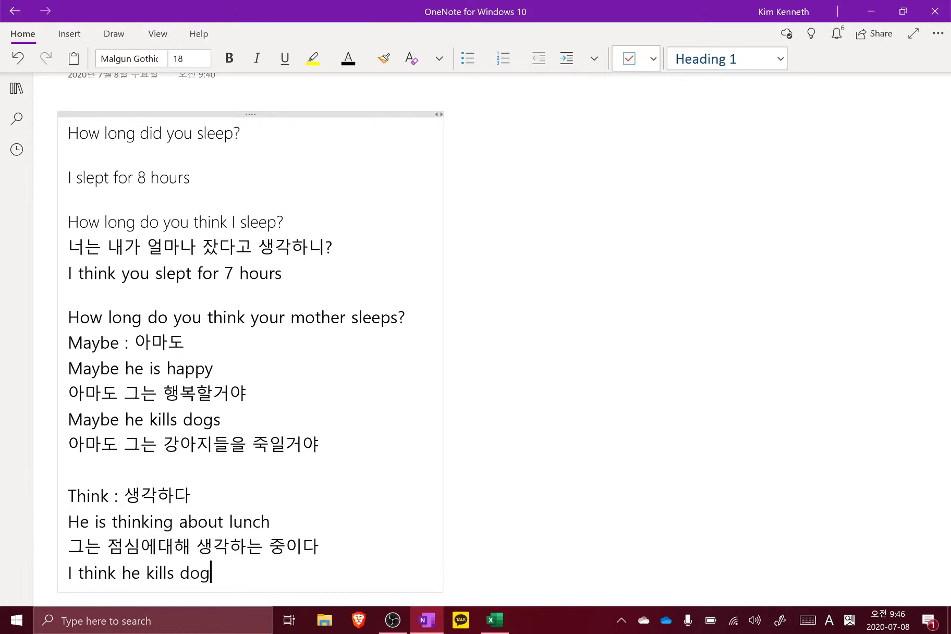
{"action": "type", "text": "s"}
- Write "나는 생각한다 무엇을?? 그가 강아지들을 죽인다고" on a new line below "I think he kills dogs"
{"action": "key", "text": "Return"}
{"action": "type", "text": "s"}
{"action": "key", "text": "BackSpace"}
{"action": "key", "text": "Hangul"}
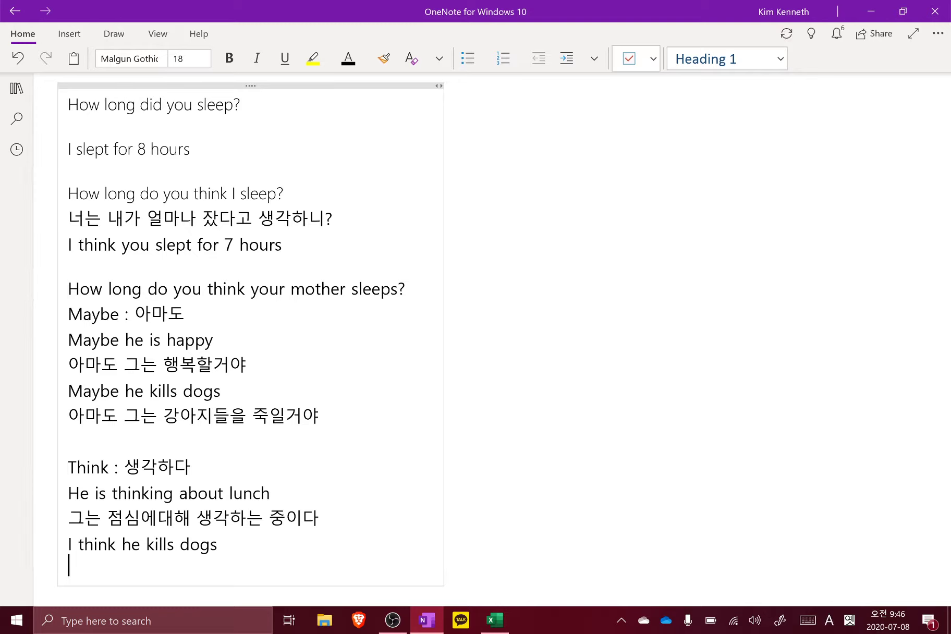
{"action": "key", "text": "Hangul"}
{"action": "type", "text": "나는 생각"}
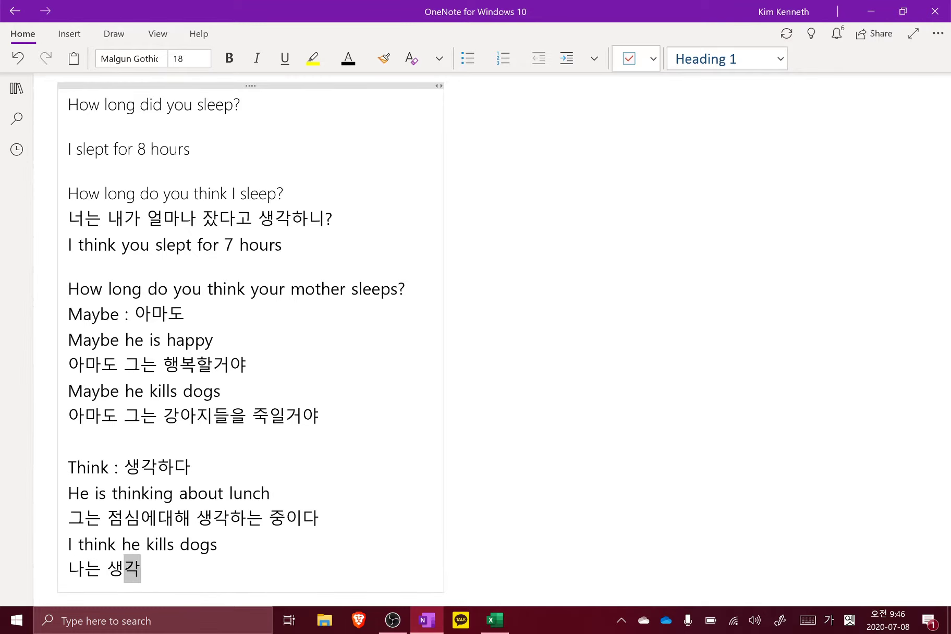
{"action": "type", "text": "한다 무엇"}
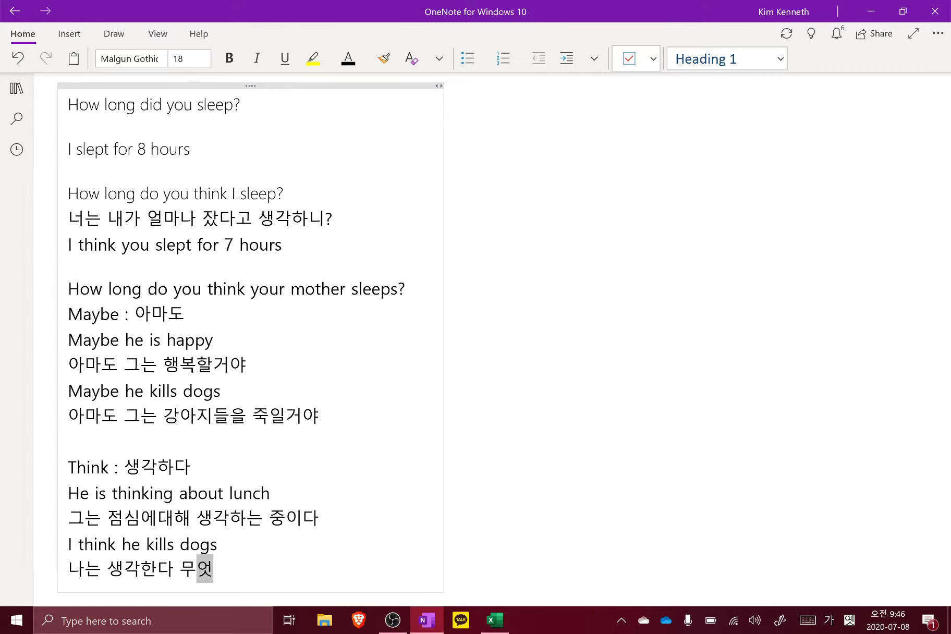
{"action": "type", "text": "을?? 그가 ㄱ"}
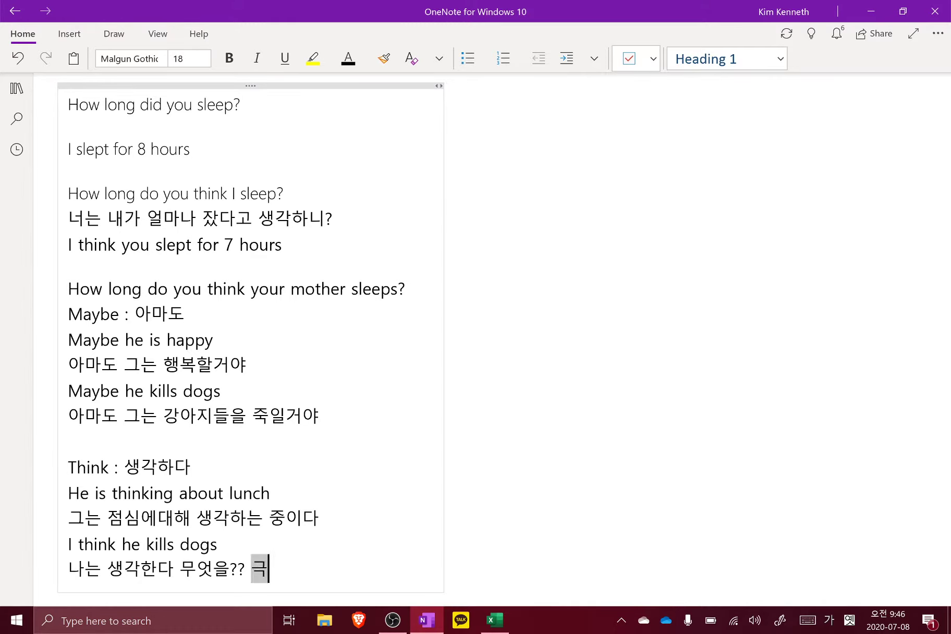
{"action": "type", "text": "강아지들을"}
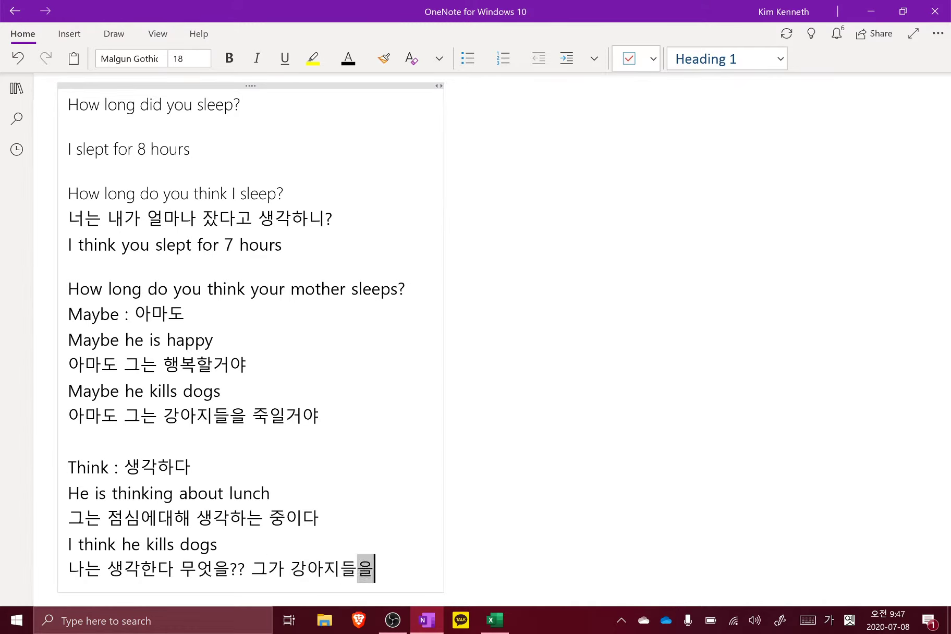
{"action": "type", "text": " 죽ㅇ인다고"}
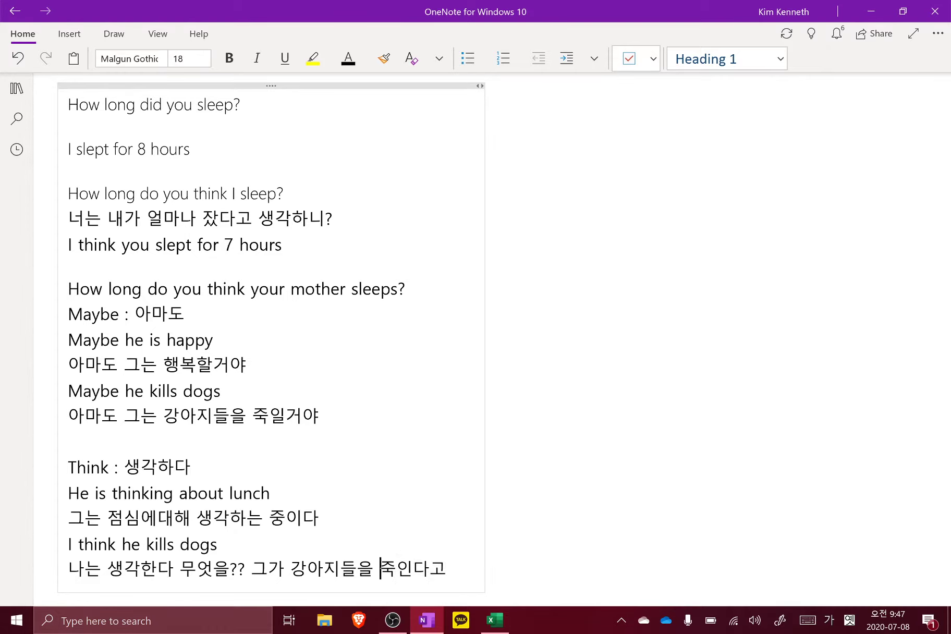
- Remove "무엇을??" from the last Korean line so it reads "나는 생각한다 그가 강아지들을 죽인다고"
{"action": "left_click", "coordinate": [246, 568]}
{"action": "key", "text": "BackSpace"}
{"action": "key", "text": "BackSpace"}
{"action": "key", "text": "BackSpace"}
{"action": "key", "text": "BackSpace"}
{"action": "key", "text": "BackSpace"}
{"action": "key", "text": "BackSpace"}
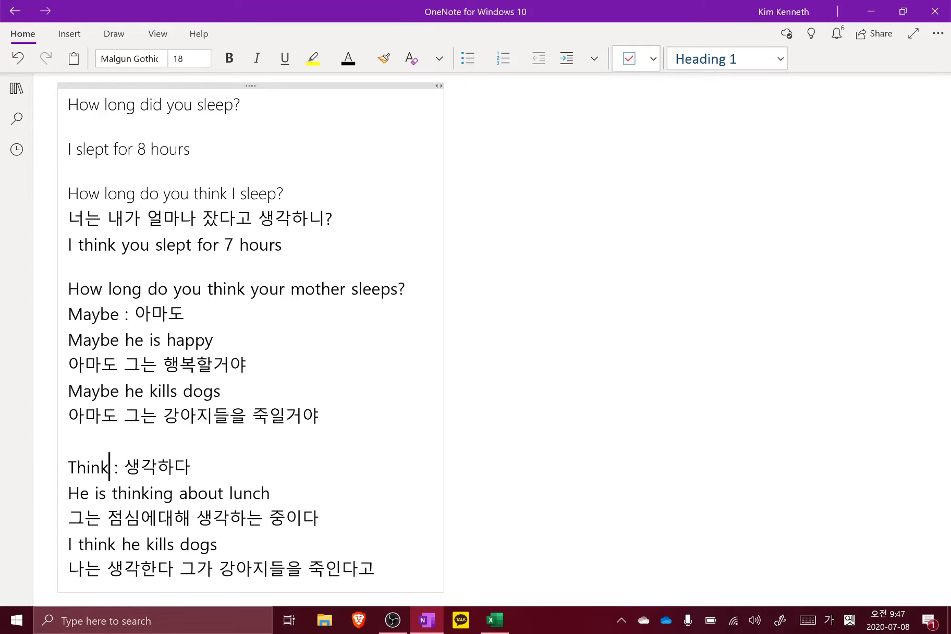
{"action": "left_click_drag", "start_coordinate": [69, 416], "coordinate": [77, 466]}
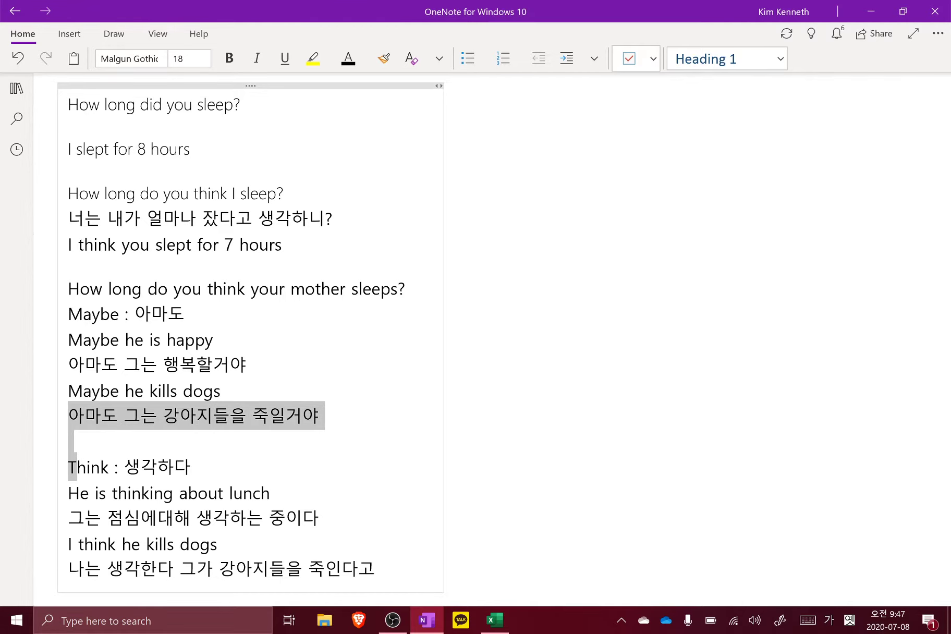
{"action": "key", "text": "Down"}
{"action": "key", "text": "Down"}
{"action": "key", "text": "Down"}
{"action": "key", "text": "Down"}
{"action": "key", "text": "Down"}
{"action": "key", "text": "Up"}
{"action": "key", "text": "Up"}
{"action": "key", "text": "Up"}
{"action": "key", "text": "Up"}
{"action": "key", "text": "Up"}
{"action": "key", "text": "Up"}
{"action": "key", "text": "Up"}
{"action": "key", "text": "Down"}
{"action": "key", "text": "Down"}
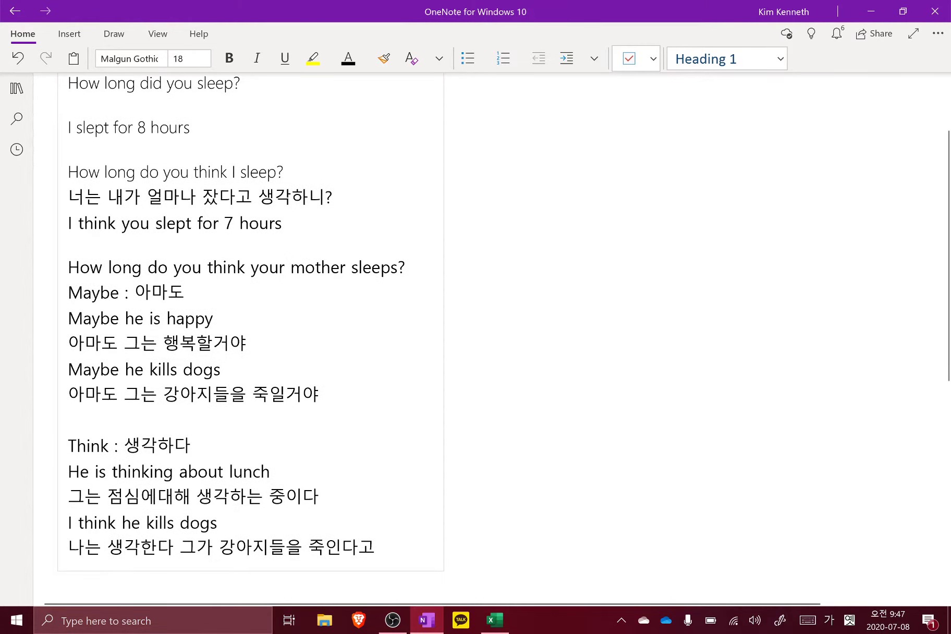
- Add the sentence "Maybe he is eating pig" on a new line below "아마도 그는 강아지들을 죽일거야"
{"action": "key", "text": "Down"}
{"action": "key", "text": "Up"}
{"action": "key", "text": "Up"}
{"action": "key", "text": "Left"}
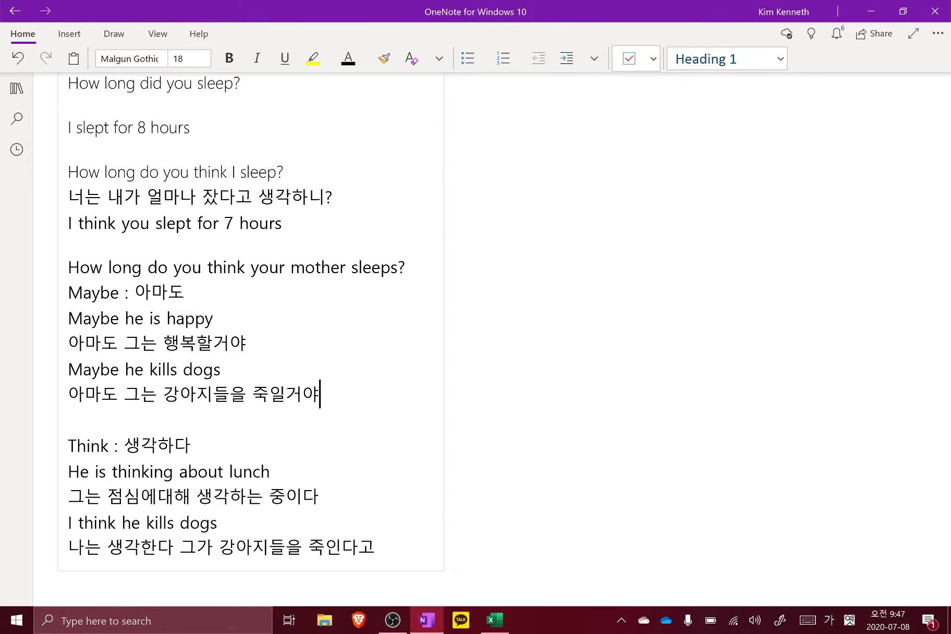
{"action": "key", "text": "Return"}
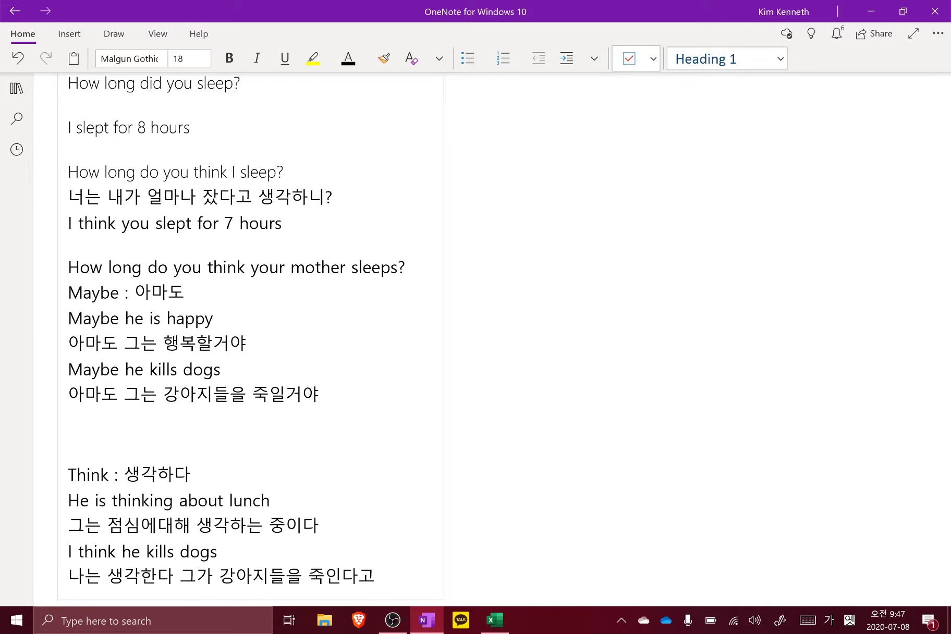
{"action": "key", "text": "Hangul"}
{"action": "type", "text": "Maby"}
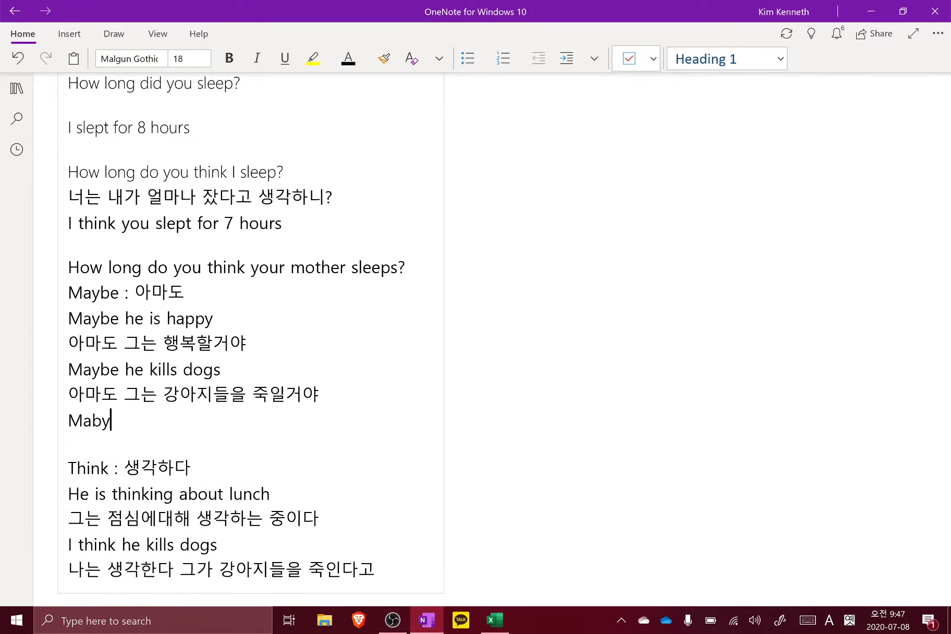
{"action": "key", "text": "BackSpace"}
{"action": "type", "text": "ybe he eating pig"}
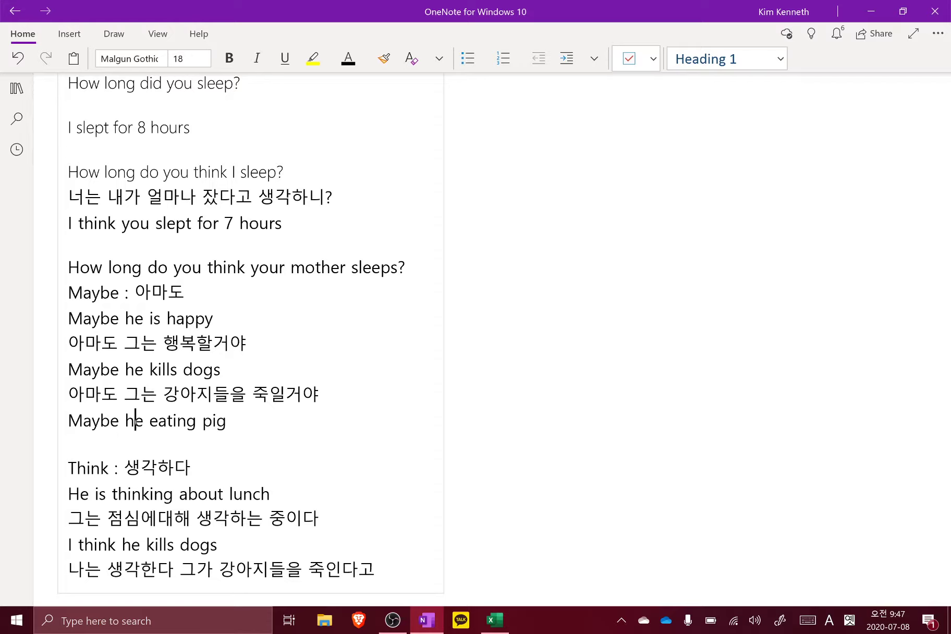
{"action": "type", "text": "is"}
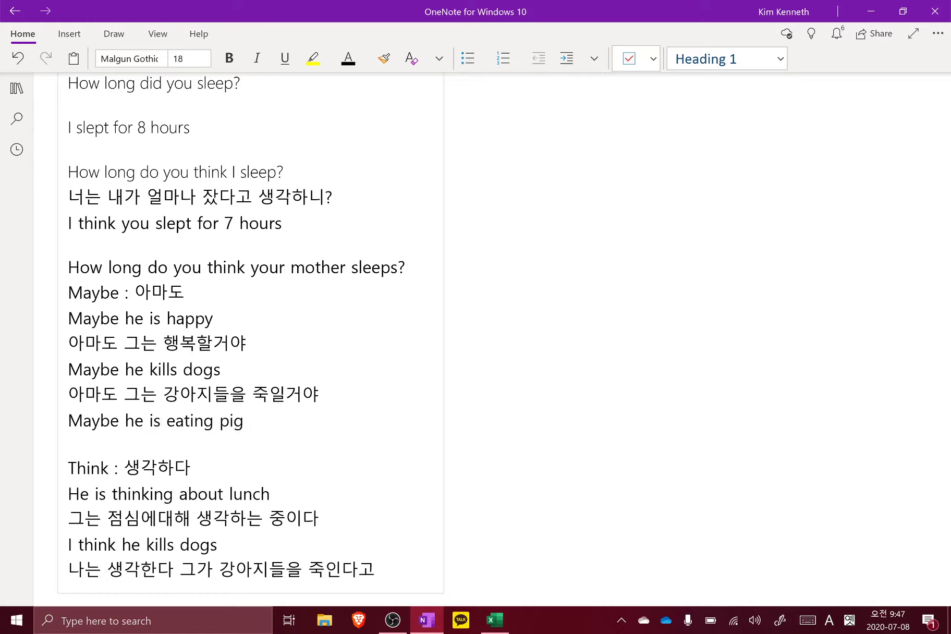
- Insert the line "Maybe he eats pigs" above the "Maybe he is eating pig" sentence and make "pig" plural in that sentence
{"action": "key", "text": "Left"}
{"action": "key", "text": "Left"}
{"action": "key", "text": "Left"}
{"action": "key", "text": "Left"}
{"action": "key", "text": "Left"}
{"action": "key", "text": "Left"}
{"action": "key", "text": "Left"}
{"action": "key", "text": "Left"}
{"action": "key", "text": "Left"}
{"action": "key", "text": "Left"}
{"action": "key", "text": "Left"}
{"action": "key", "text": "Home"}
{"action": "key", "text": "Return"}
{"action": "type", "text": "Maybe he eats pigs"}
{"action": "left_click", "coordinate": [243, 442]}
{"action": "type", "text": "s"}
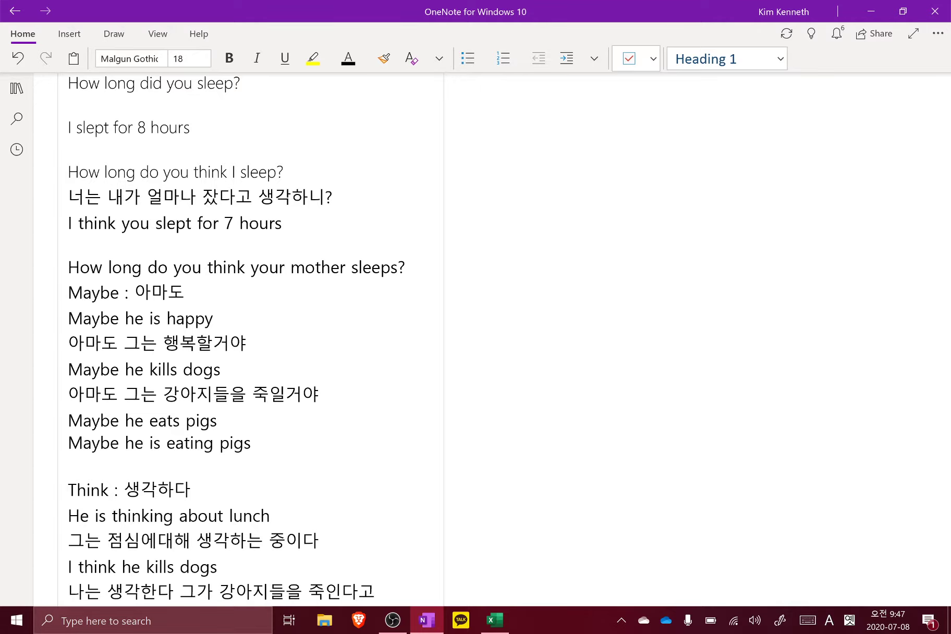
- Write the translation "아마도 그는 돼지를 먹는다" on a new line below "Maybe he eats pigs"
{"action": "key", "text": "Up"}
{"action": "key", "text": "Return"}
{"action": "key", "text": "Hangul"}
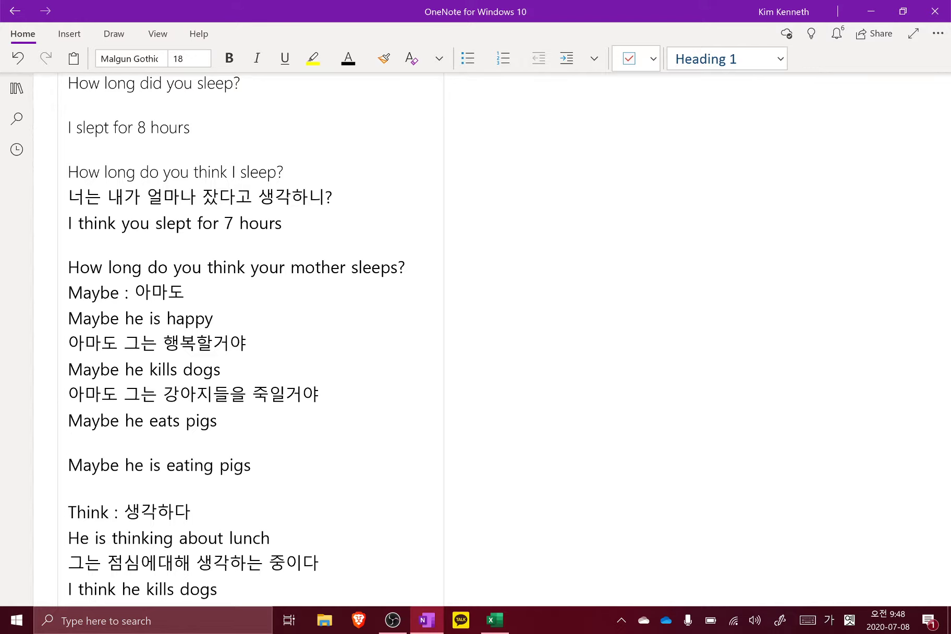
{"action": "type", "text": "아마도 "}
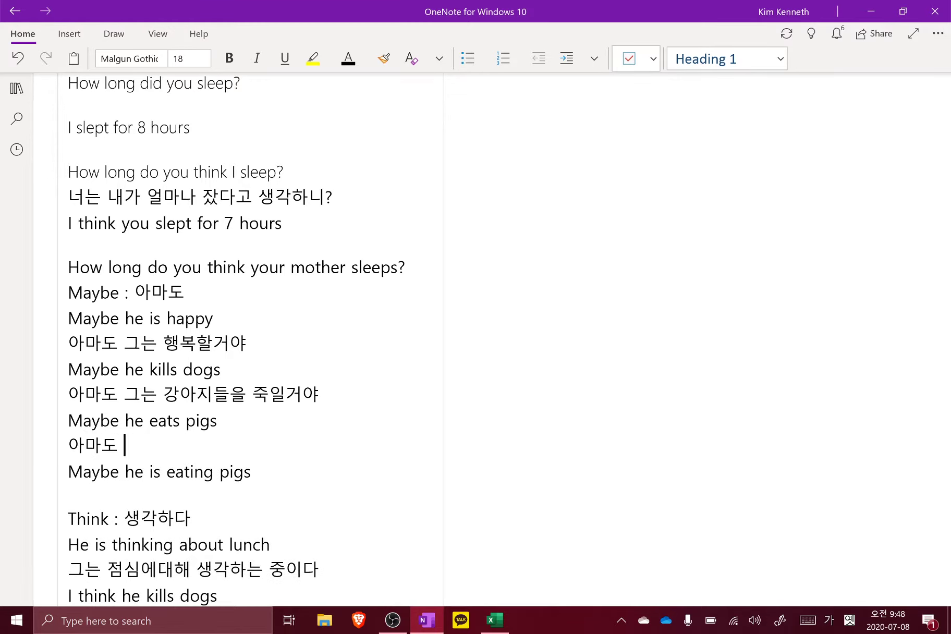
{"action": "type", "text": "근는 돼지를 먹"}
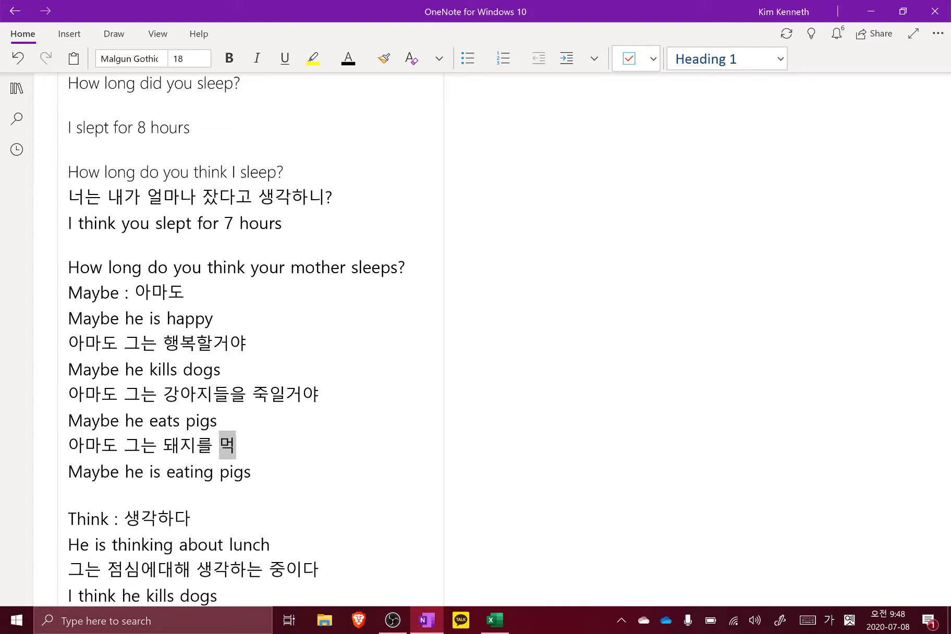
{"action": "type", "text": "는다"}
- Write the translation "아마도 그는 돼지를 먹고있는 중이다" on a new line below "Maybe he is eating pigs"
{"action": "left_click", "coordinate": [252, 472]}
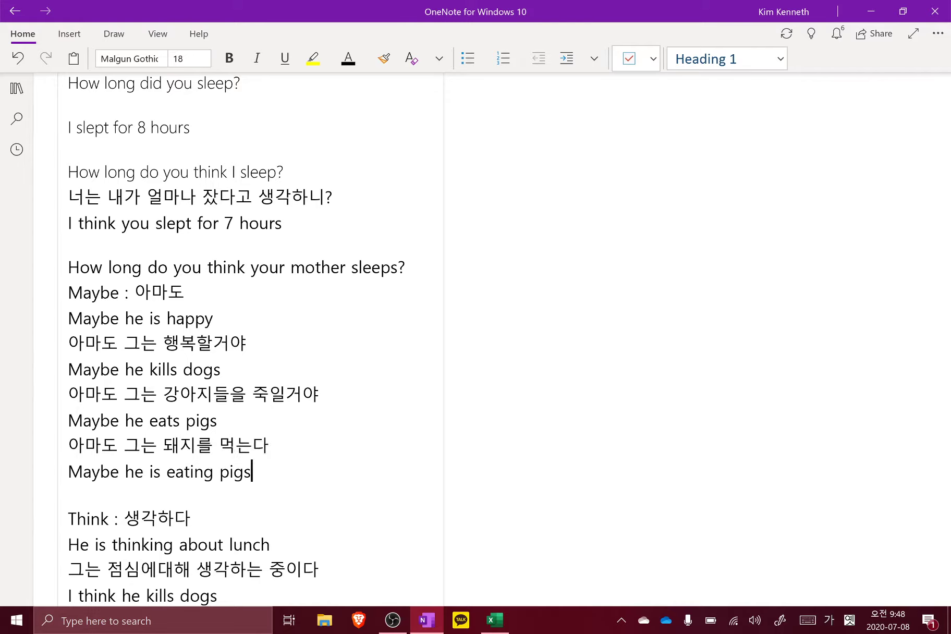
{"action": "key", "text": "Return"}
{"action": "type", "text": "ㄴ"}
{"action": "key", "text": "BackSpace"}
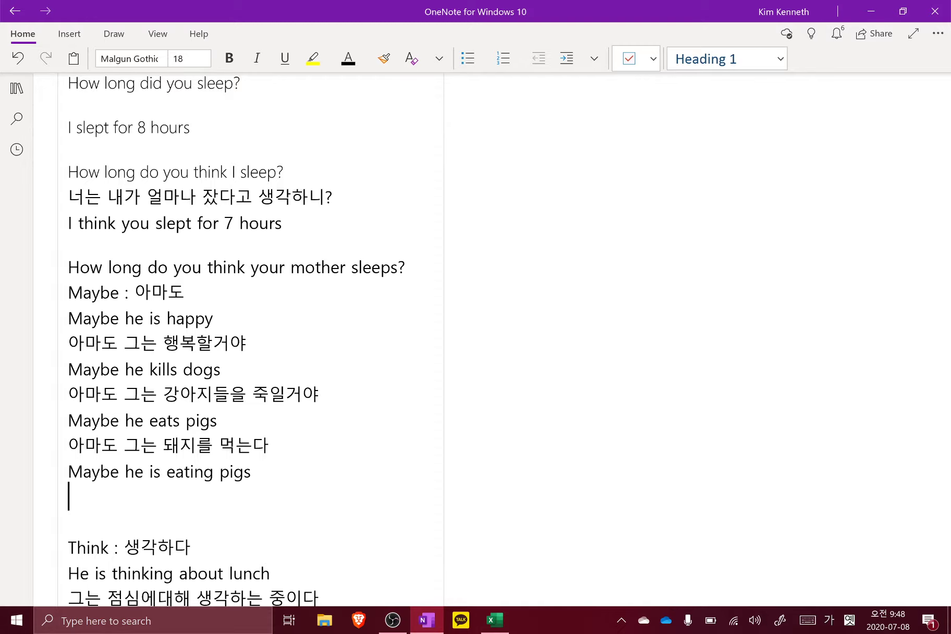
{"action": "type", "text": "아마도 근"}
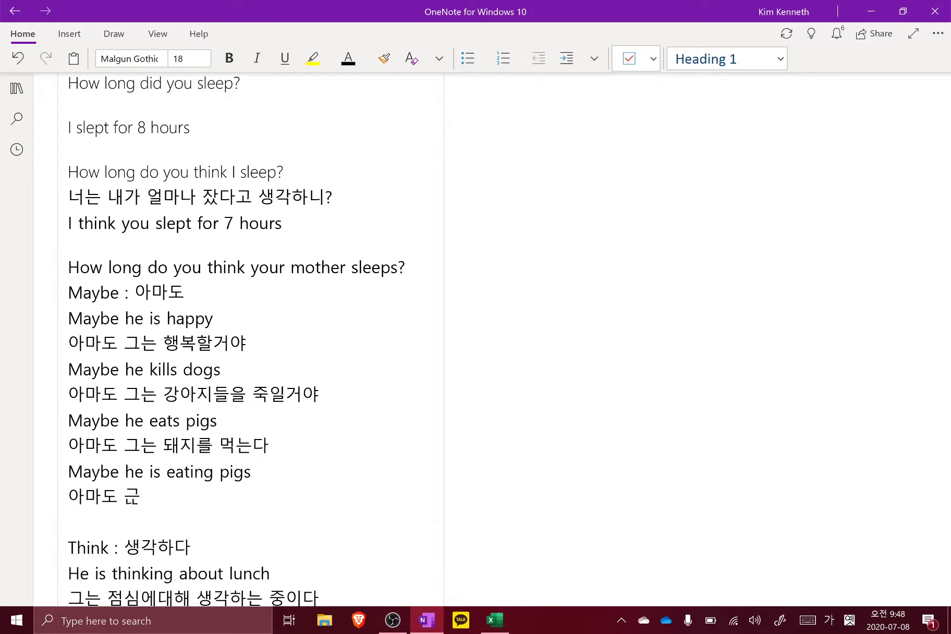
{"action": "key", "text": "BackSpace"}
{"action": "key", "text": "BackSpace"}
{"action": "key", "text": "BackSpace"}
{"action": "type", "text": "그는 ㄴ"}
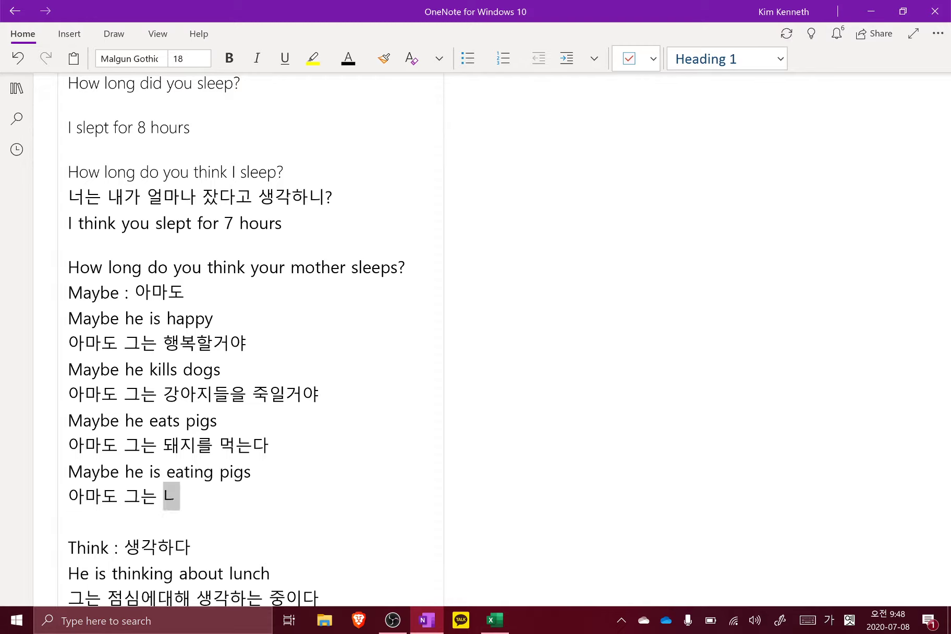
{"action": "key", "text": "BackSpace"}
{"action": "type", "text": "돼지를 먹"}
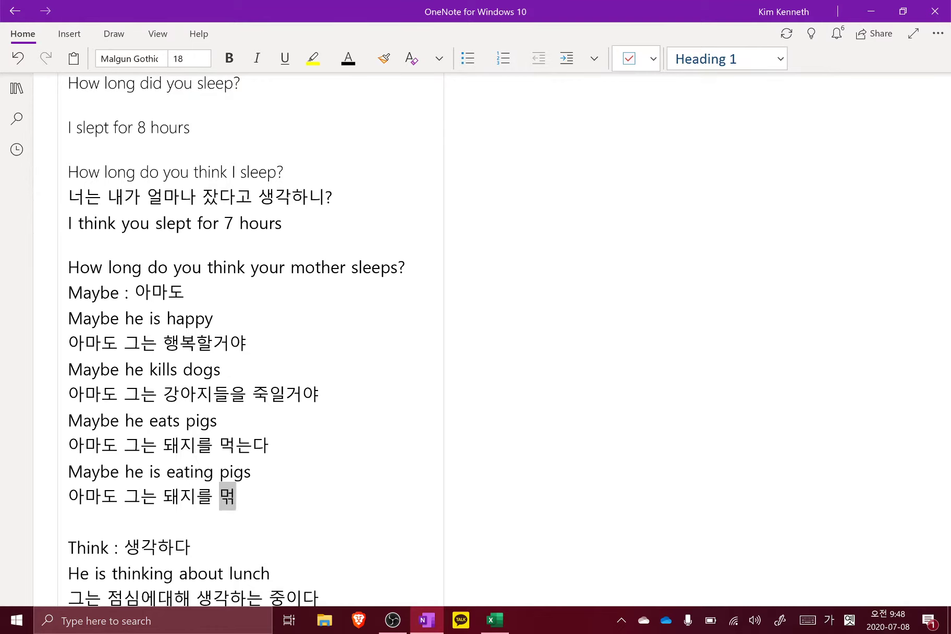
{"action": "type", "text": "고있는 ㄴ"}
{"action": "key", "text": "BackSpace"}
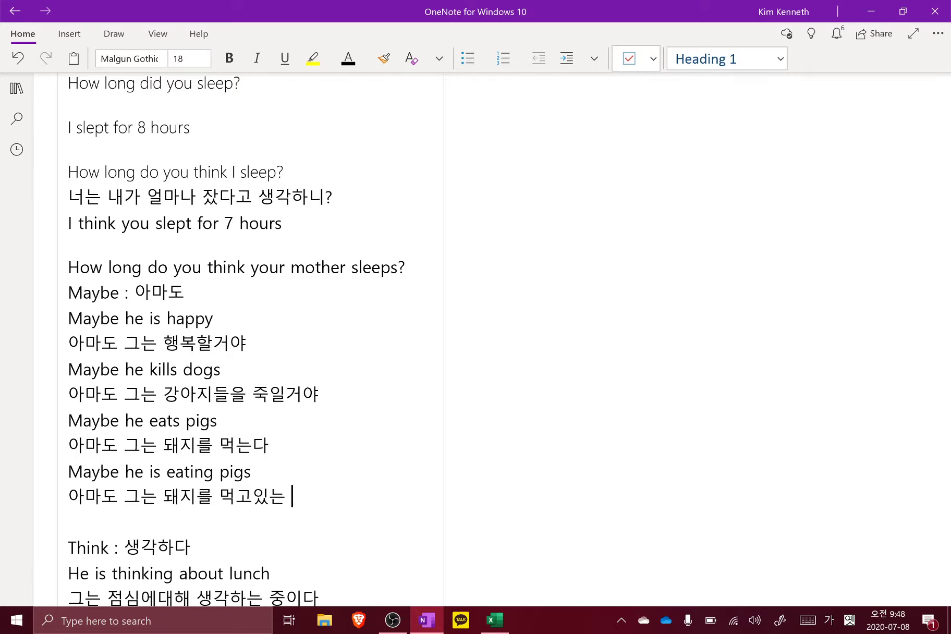
{"action": "type", "text": "중이다"}
- Add the sentence "I think he eats pigs" on a new line at the end of the note
{"action": "left_click", "coordinate": [192, 548]}
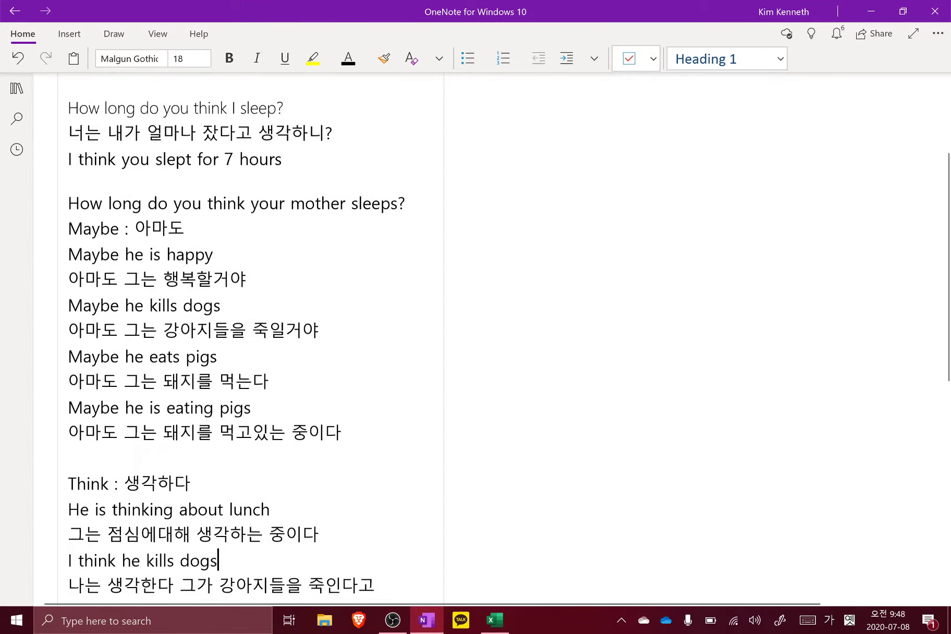
{"action": "key", "text": "Return"}
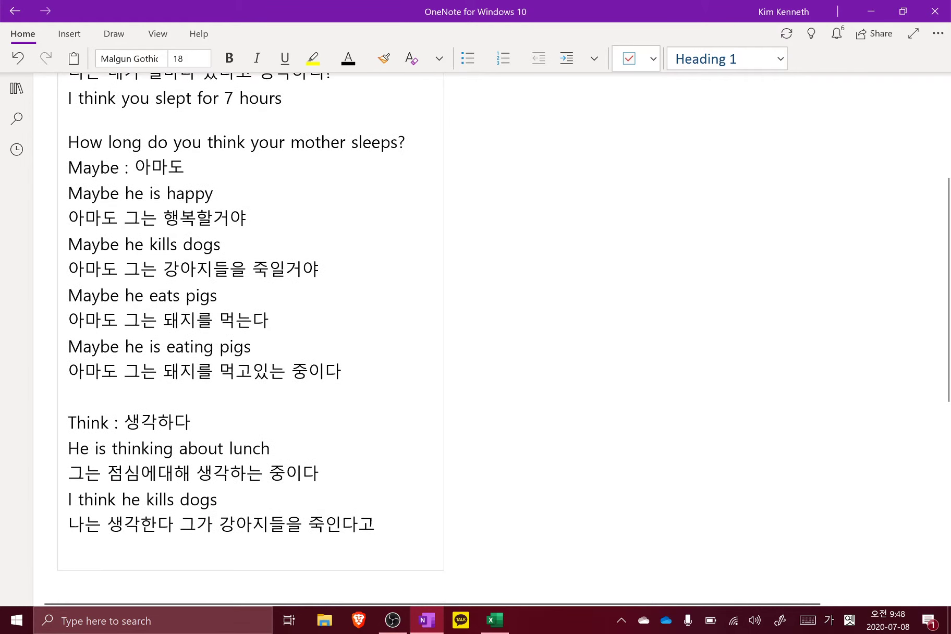
{"action": "key", "text": "Hangul"}
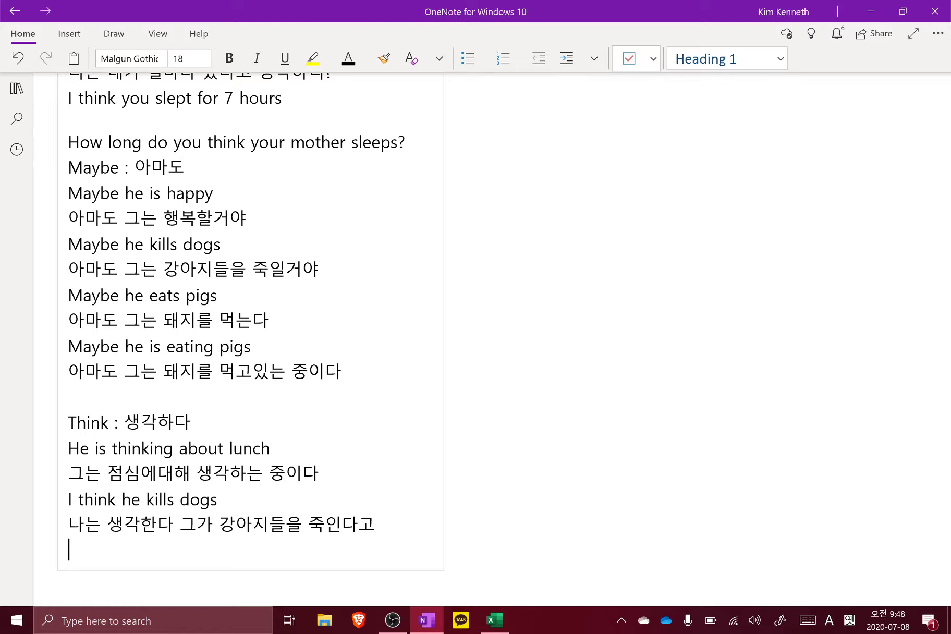
{"action": "type", "text": "I think"}
{"action": "type", "text": "he ea"}
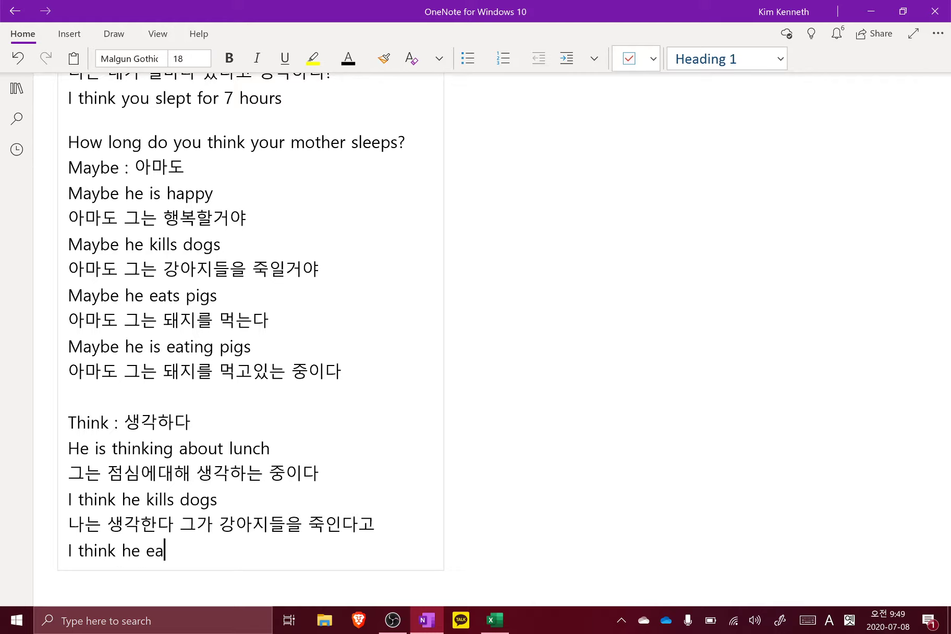
{"action": "type", "text": "ts"}
{"action": "type", "text": "pigs"}
- Add the sentence "I think he is eating pigs" on a new line below "I think he eats pigs"
{"action": "key", "text": "Return"}
{"action": "type", "text": "s"}
{"action": "key", "text": "BackSpace"}
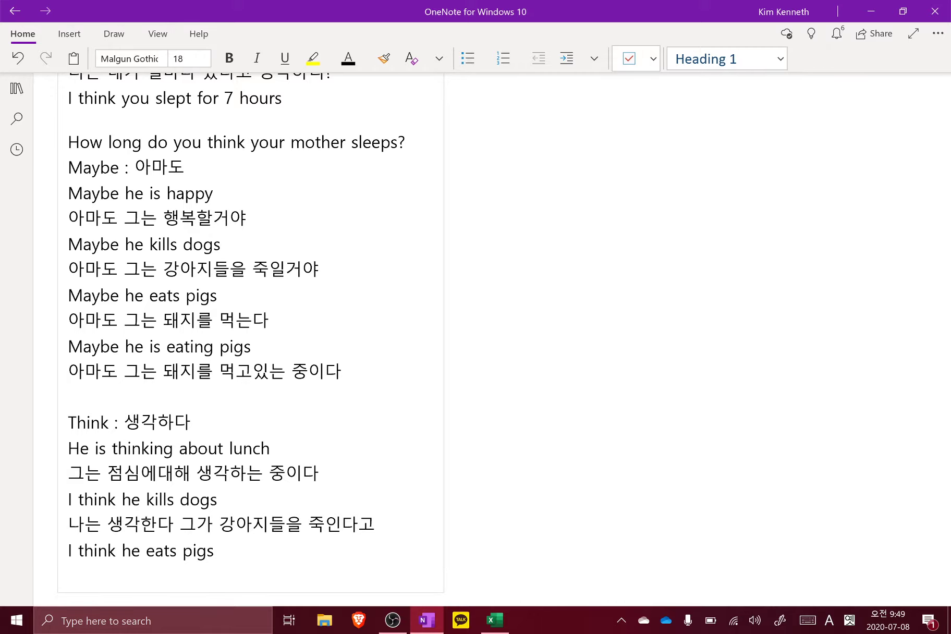
{"action": "type", "text": "I think he is"}
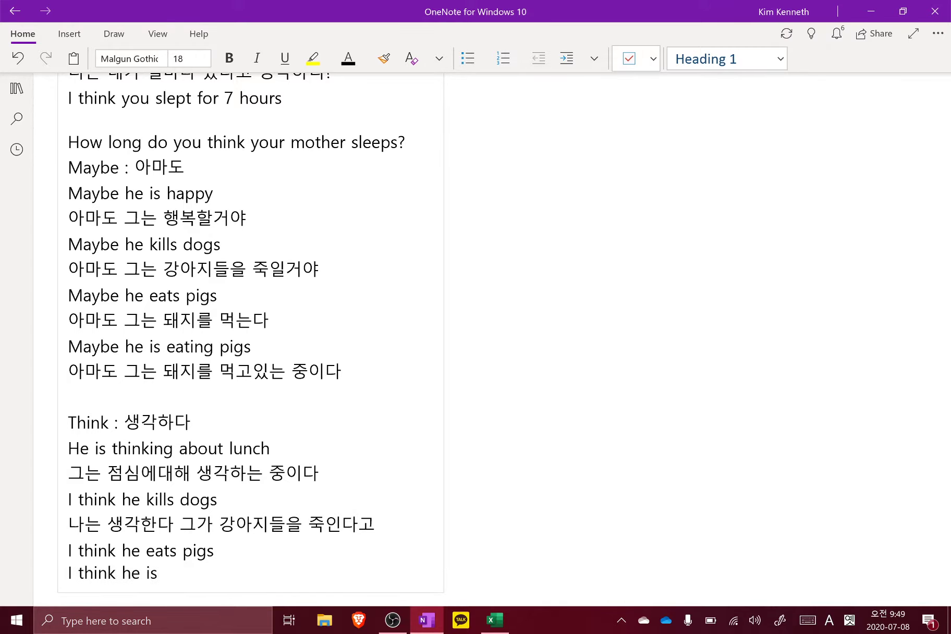
{"action": "type", "text": " eating pigs"}
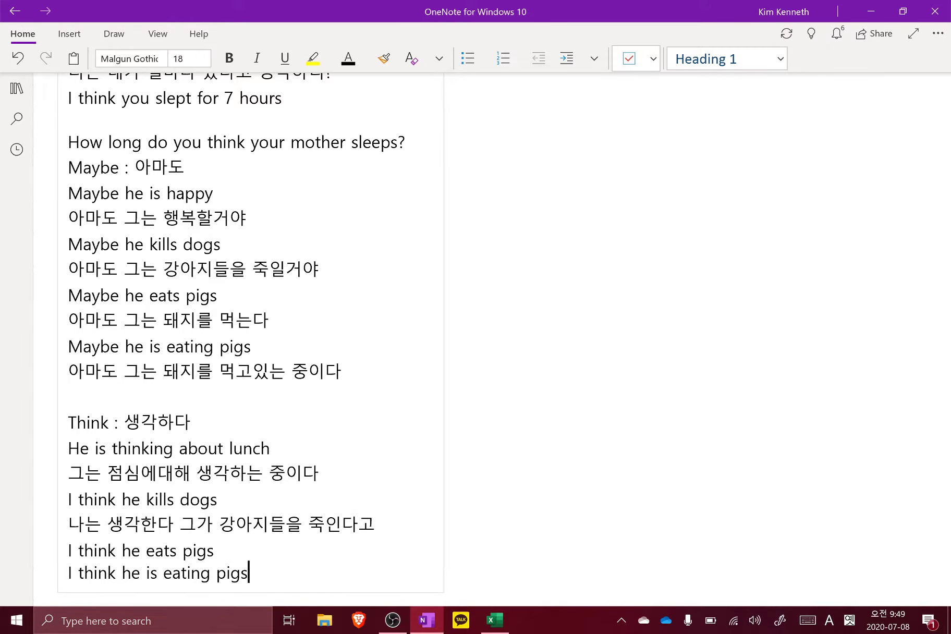
{"action": "key", "text": "Return"}
{"action": "key", "text": "BackSpace"}
- Write the translation "나는 생각한다 그가 돼지를 먹는다고" on a new line below "I think he eats pigs"
{"action": "key", "text": "Up"}
{"action": "key", "text": "End"}
{"action": "key", "text": "Return"}
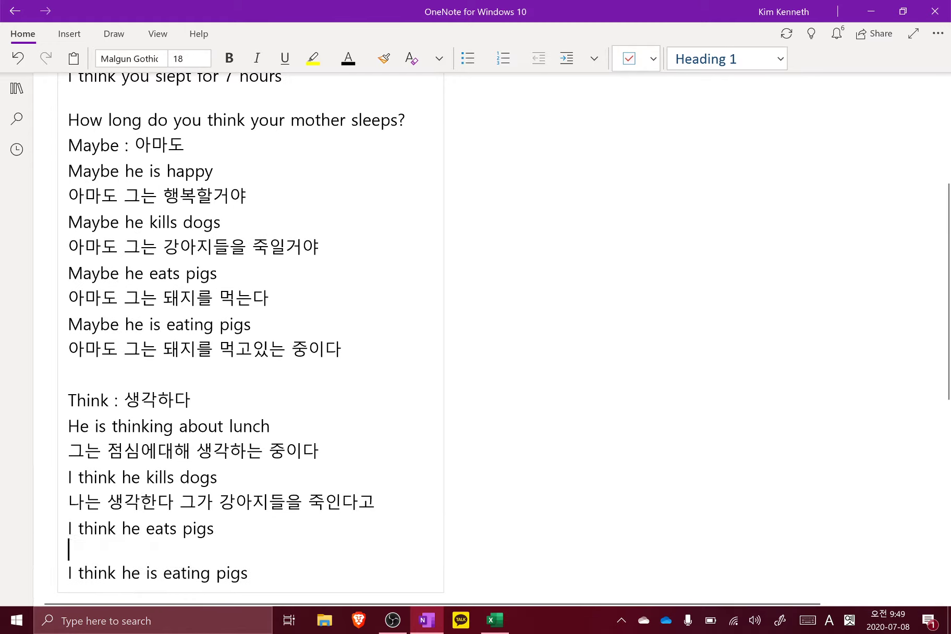
{"action": "key", "text": "Hangul"}
{"action": "type", "text": "ㄴ"}
{"action": "key", "text": "BackSpace"}
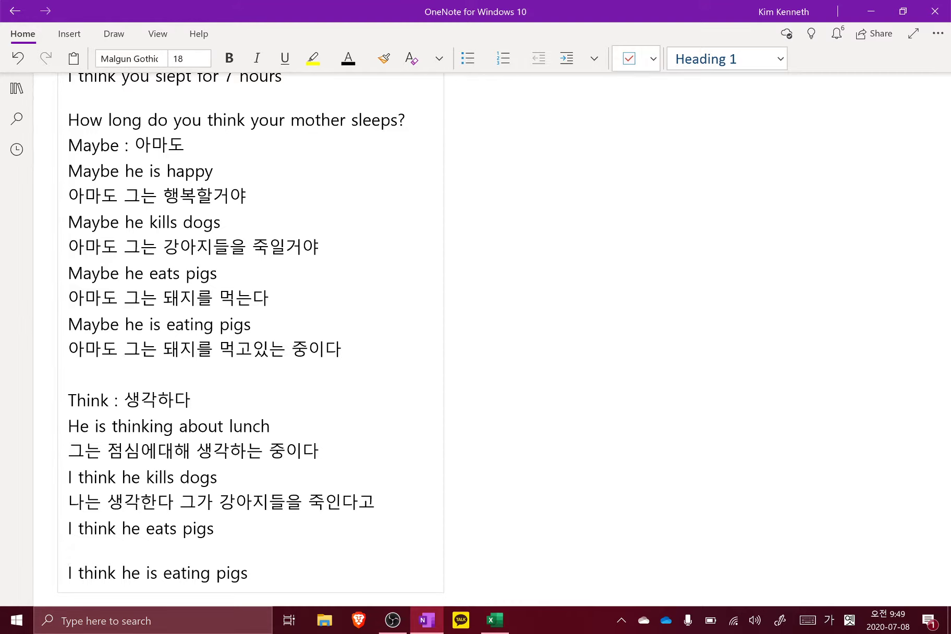
{"action": "type", "text": "나는 생각닿나"}
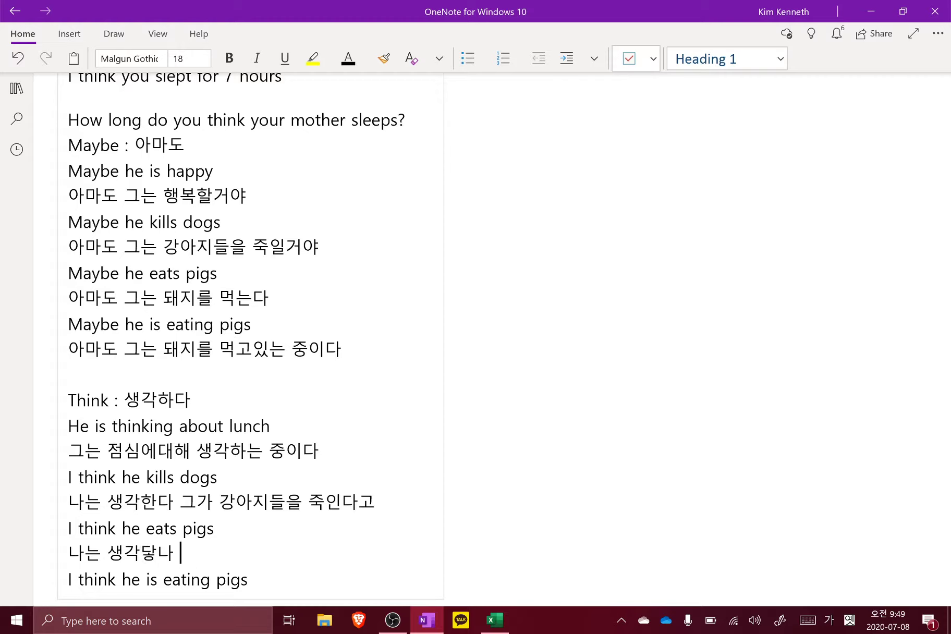
{"action": "key", "text": "BackSpace"}
{"action": "key", "text": "BackSpace"}
{"action": "key", "text": "BackSpace"}
{"action": "type", "text": "한다 그가 돼지를 먹"}
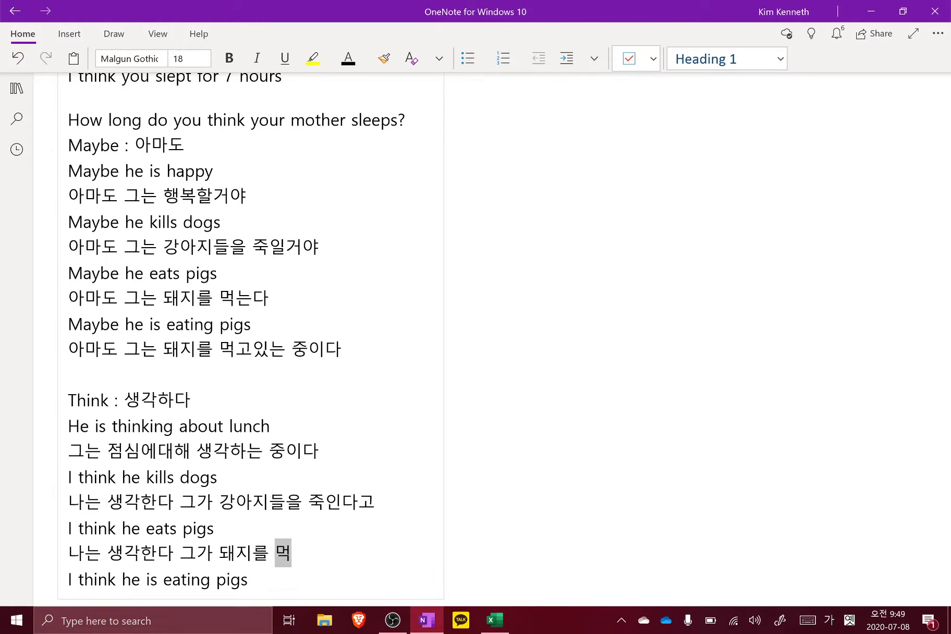
{"action": "type", "text": "는다고"}
- Write "나는 생각한다 그가 돼지를 먹는중이라도" on a new line below "I think he is eating pigs"
{"action": "key", "text": "Down"}
{"action": "key", "text": "Return"}
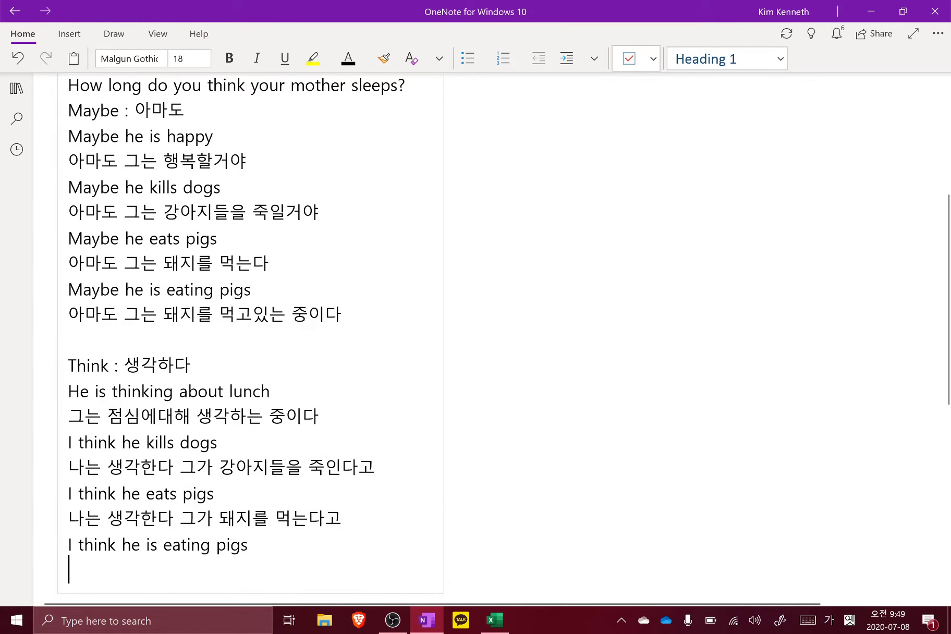
{"action": "type", "text": "나는 생각한다 "}
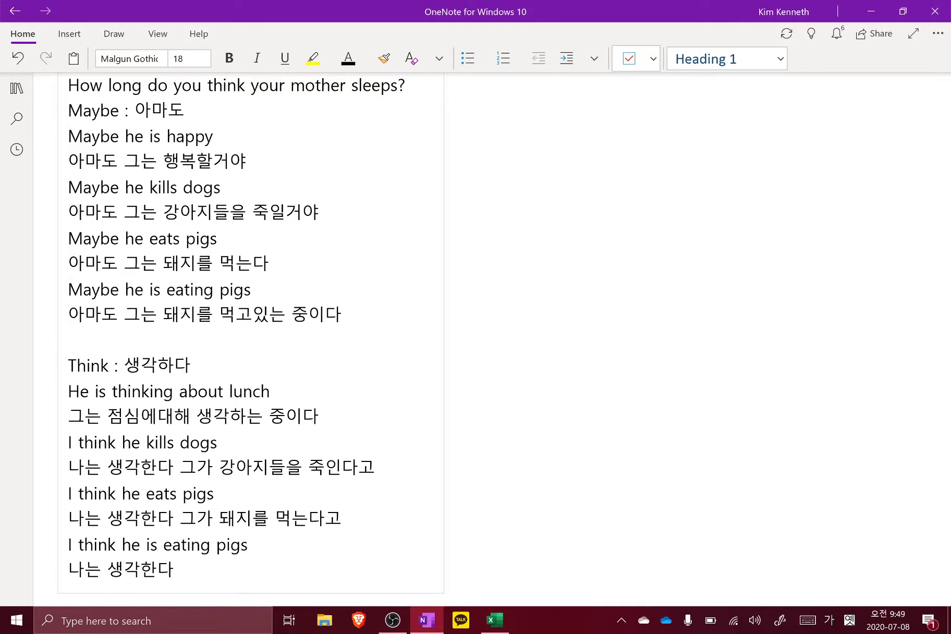
{"action": "type", "text": "그가"}
{"action": "type", "text": " 돼지를 먹는"}
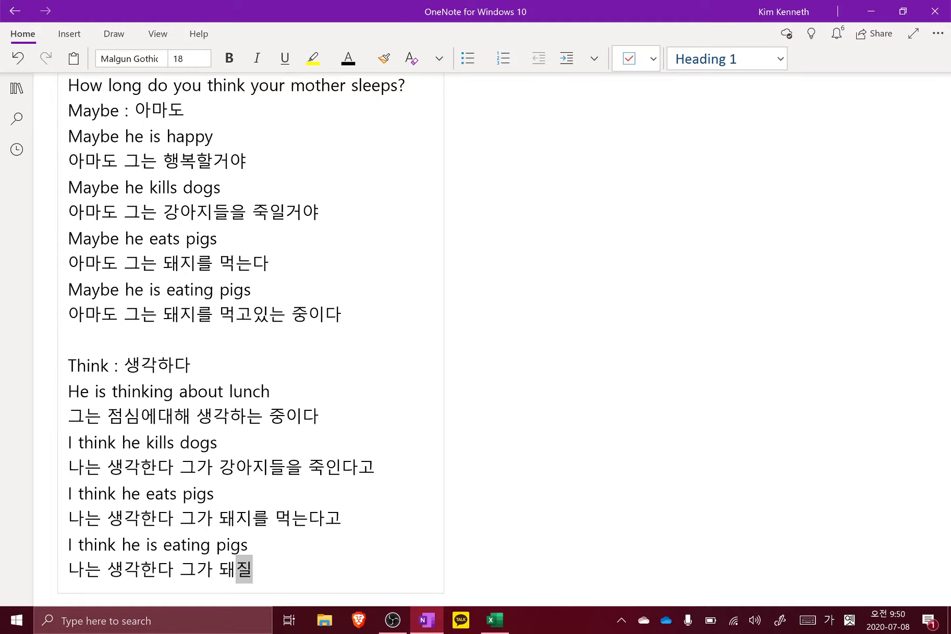
{"action": "type", "text": "중"}
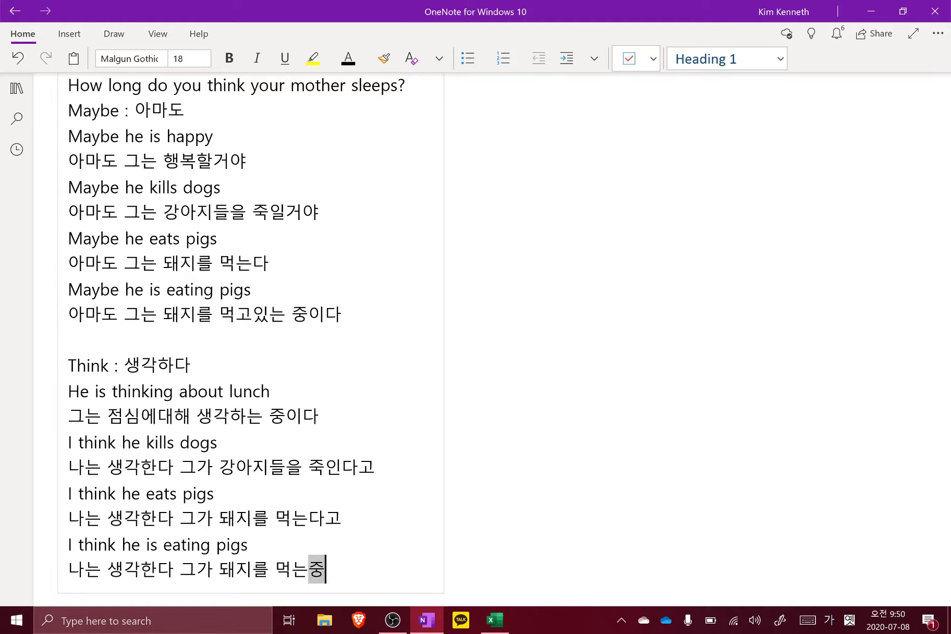
{"action": "type", "text": "이라고"}
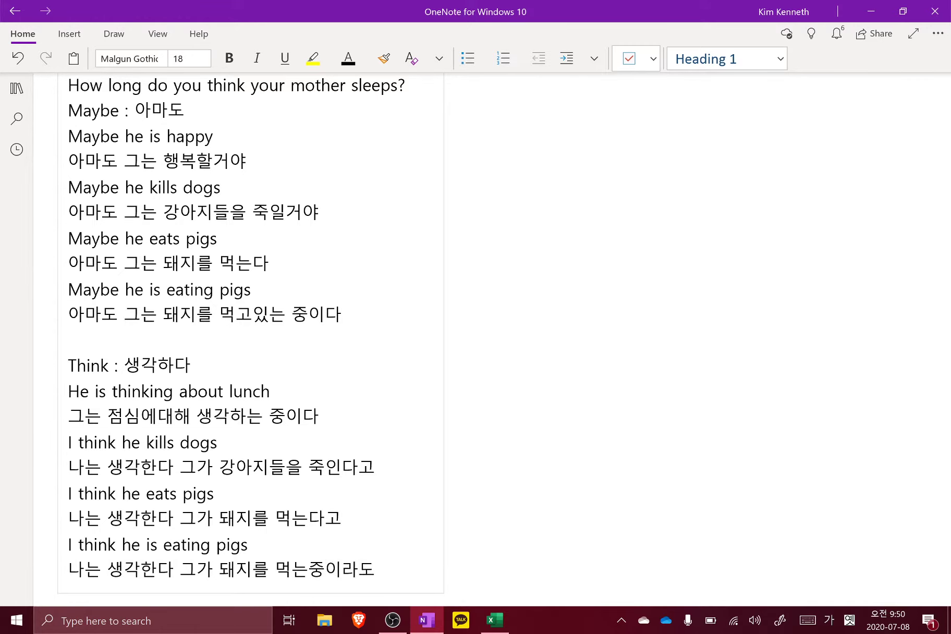
{"action": "key", "text": "Up"}
{"action": "key", "text": "Down"}
- Switch to the Excel workbook "The progress" and set the 환산표 value for 시도해보기 in cell C2 of the HM sheet to 18
{"action": "key", "text": "alt+Tab"}
{"action": "key", "text": "alt+Tab"}
{"action": "key", "text": "Up"}
{"action": "key", "text": "Up"}
{"action": "key", "text": "Up"}
{"action": "key", "text": "Up"}
{"action": "key", "text": "Up"}
{"action": "key", "text": "Up"}
{"action": "key", "text": "alt+Tab"}
{"action": "key", "text": "Up"}
{"action": "key", "text": "Up"}
{"action": "key", "text": "Up"}
{"action": "key", "text": "Up"}
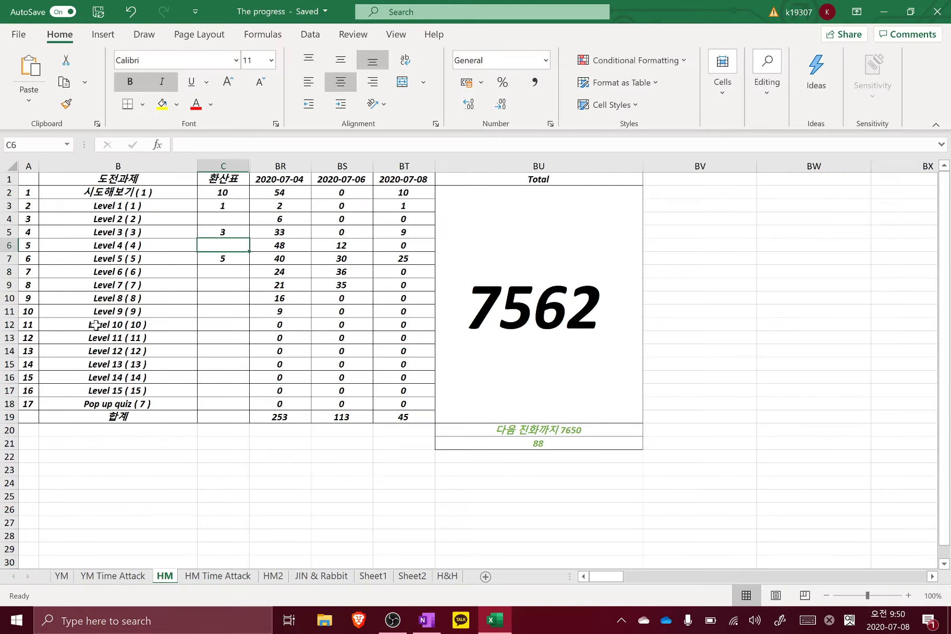
{"action": "key", "text": "Up"}
{"action": "type", "text": "18"}
{"action": "key", "text": "Return"}
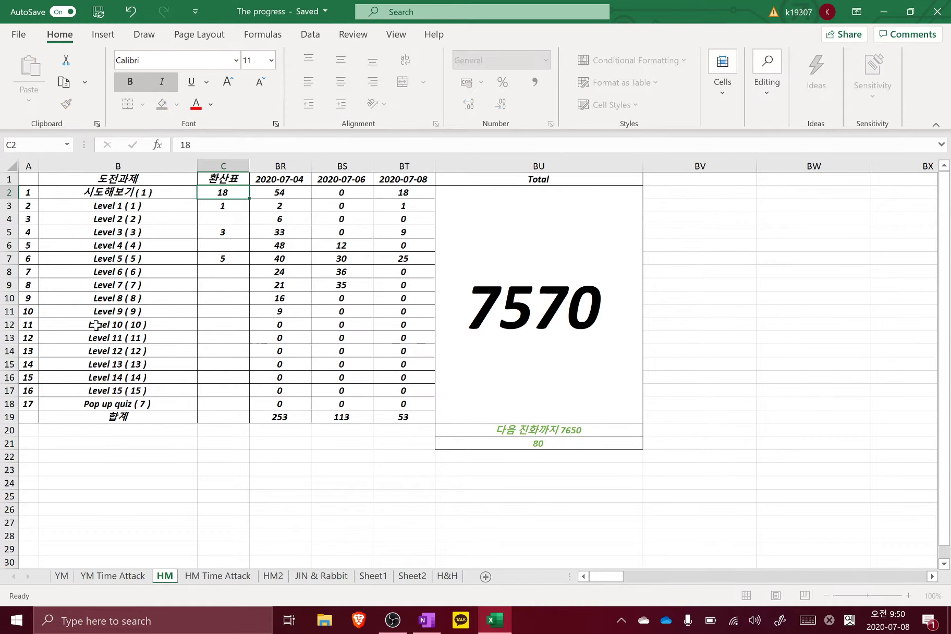
- Set the 환산표 value for Level 5 in cell C7 of the HM sheet to 13
{"action": "key", "text": "Down"}
{"action": "key", "text": "Down"}
{"action": "key", "text": "Down"}
{"action": "key", "text": "Down"}
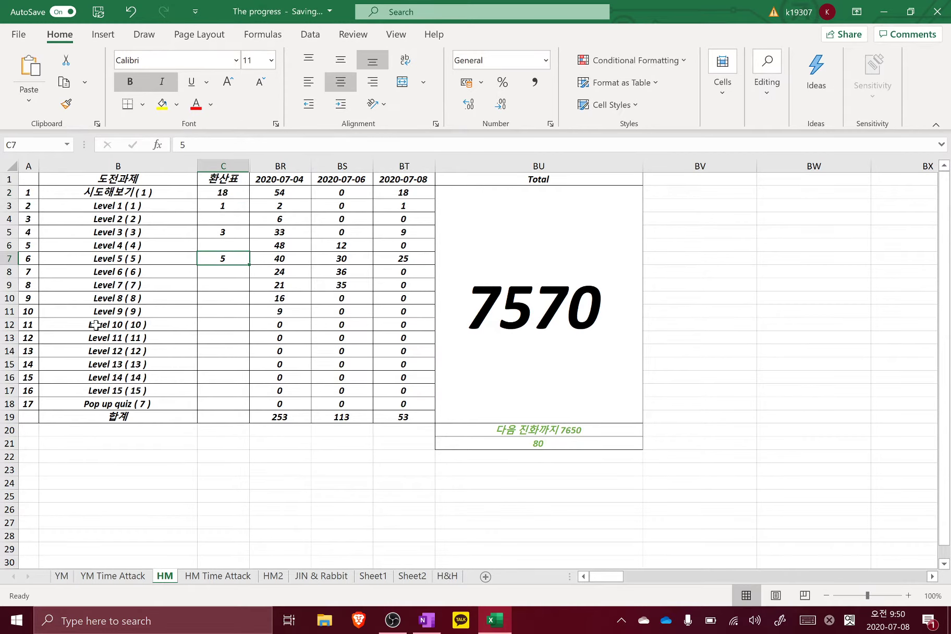
{"action": "key", "text": "ctrl+z"}
{"action": "type", "text": "18"}
{"action": "key", "text": "Return"}
{"action": "key", "text": "Down"}
{"action": "key", "text": "Down"}
{"action": "key", "text": "Down"}
{"action": "key", "text": "Down"}
{"action": "type", "text": "13"}
{"action": "key", "text": "ctrl+Return"}
{"action": "key", "text": "Down"}
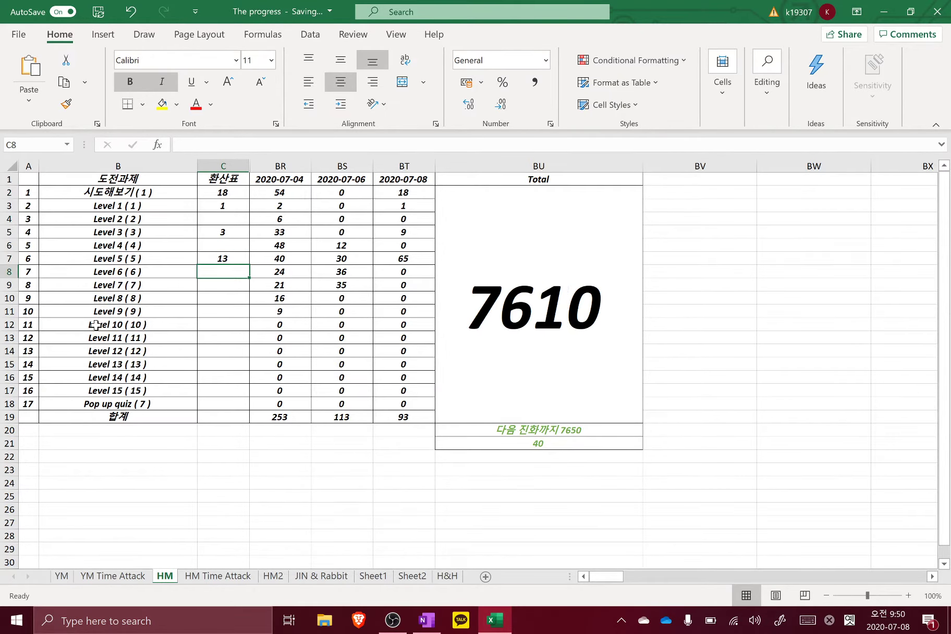
- Switch to OneNote and review the "Maybe" and "Think" sentences down to the last line of the lesson notes
{"action": "key", "text": "alt+Tab"}
{"action": "key", "text": "Up"}
{"action": "key", "text": "Up"}
{"action": "key", "text": "alt+Tab"}
{"action": "key", "text": "alt+Tab"}
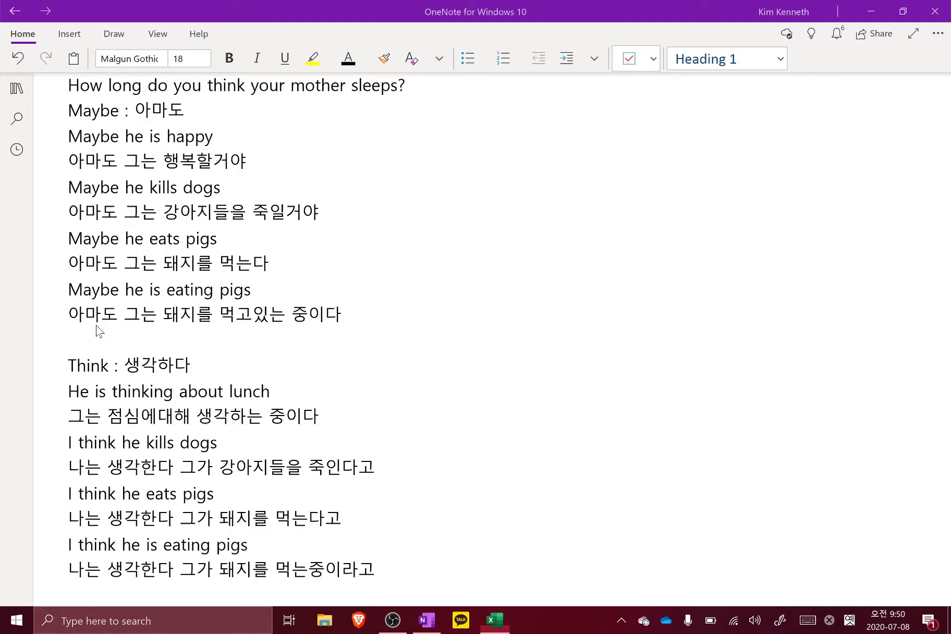
{"action": "key", "text": "Down"}
{"action": "key", "text": "Down"}
{"action": "key", "text": "Down"}
{"action": "key", "text": "Down"}
{"action": "key", "text": "Down"}
{"action": "key", "text": "Down"}
{"action": "key", "text": "Down"}
{"action": "key", "text": "Down"}
{"action": "key", "text": "Down"}
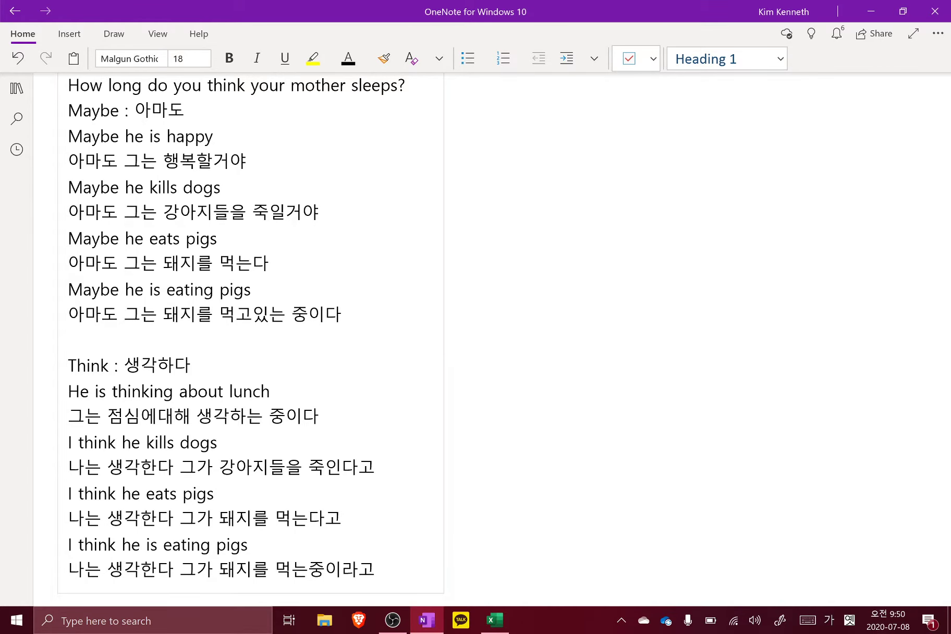
- Open quizlet.com in the Brave browser and start creating a new study set
{"action": "left_click", "coordinate": [359, 620]}
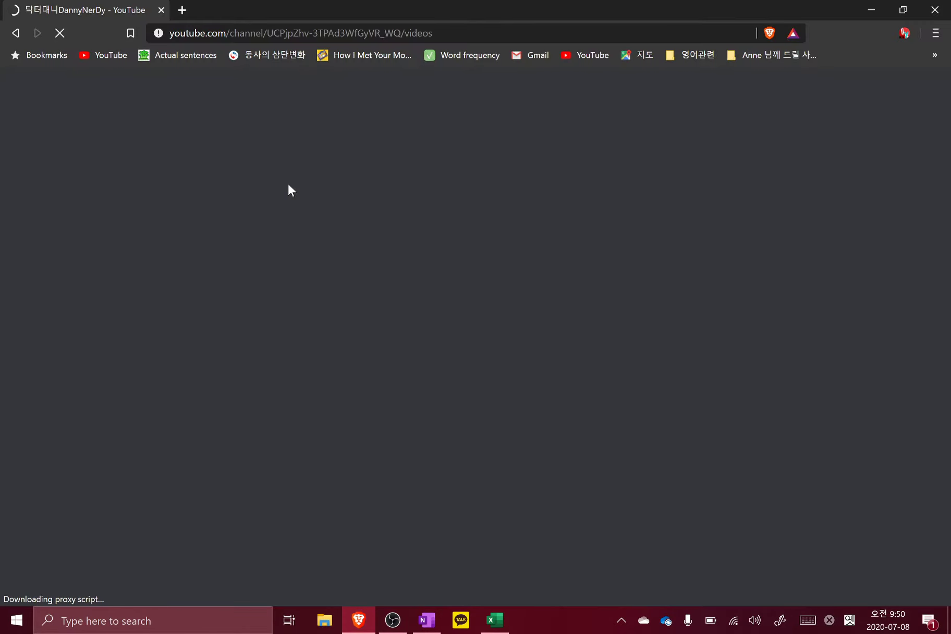
{"action": "key", "text": "ctrl+l"}
{"action": "type", "text": "quizlet.com"}
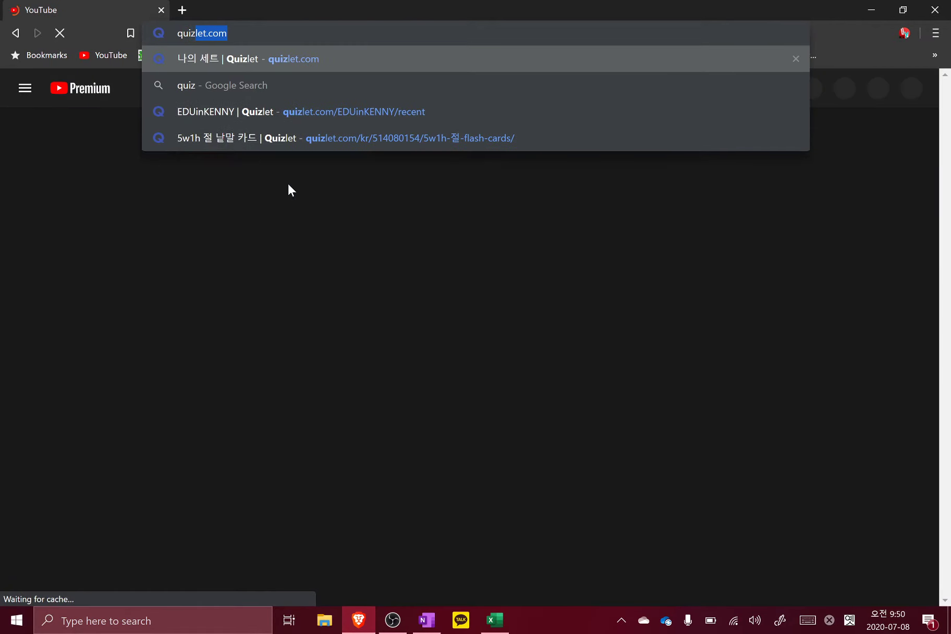
{"action": "key", "text": "Return"}
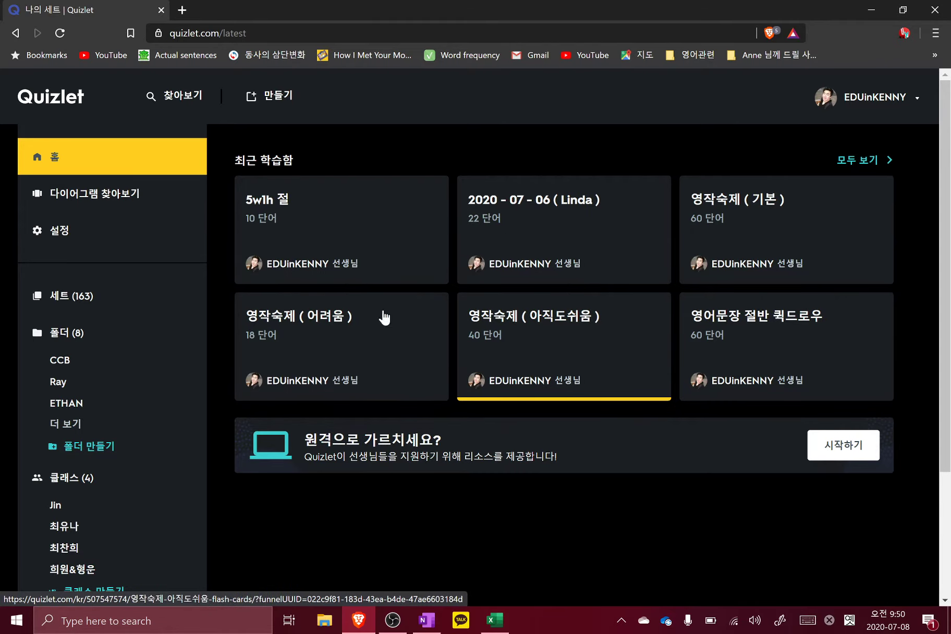
{"action": "left_click", "coordinate": [259, 105]}
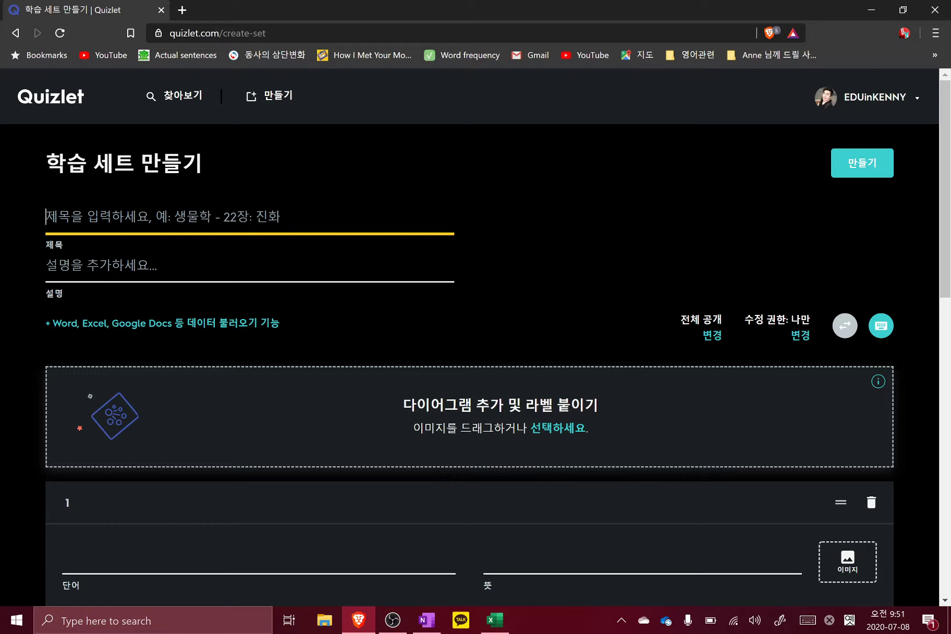
- Title the study set with the student's name followed by "문장 ( 2020 - 07 - 08 )"
{"action": "type", "text": "solid"}
{"action": "key", "text": "BackSpace"}
{"action": "key", "text": "BackSpace"}
{"action": "key", "text": "BackSpace"}
{"action": "key", "text": "BackSpace"}
{"action": "key", "text": "BackSpace"}
{"action": "key", "text": "super+space"}
{"action": "type", "text": "ㄴㅇ"}
{"action": "key", "text": "BackSpace"}
{"action": "key", "text": "BackSpace"}
{"action": "type", "text": "ㄴ"}
{"action": "key", "text": "BackSpace"}
{"action": "type", "text": "ㄴ"}
{"action": "key", "text": "BackSpace"}
{"action": "type", "text": "희ㅡ미"}
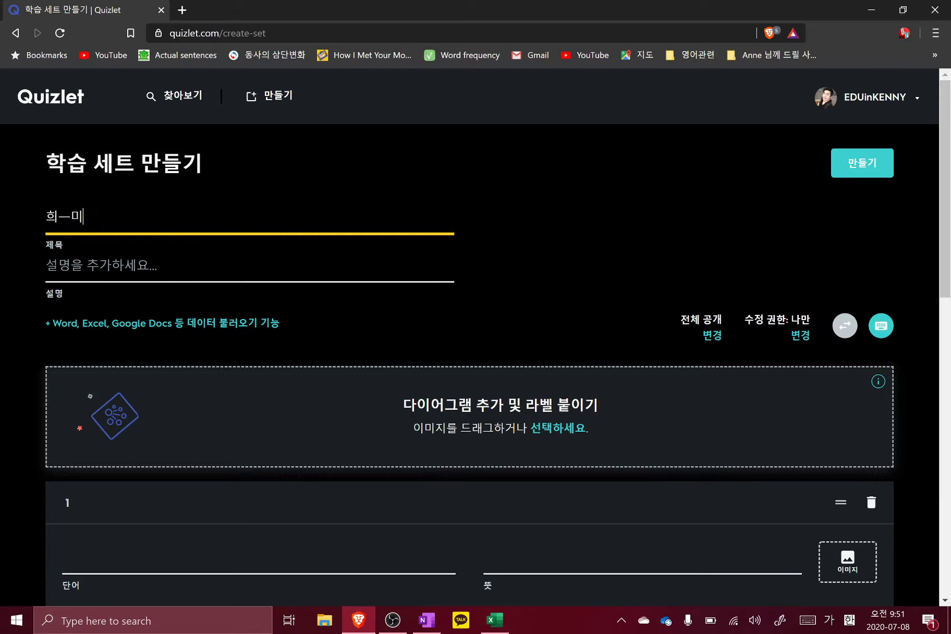
{"action": "type", "text": "민이 문장 ( 2020 - 0"}
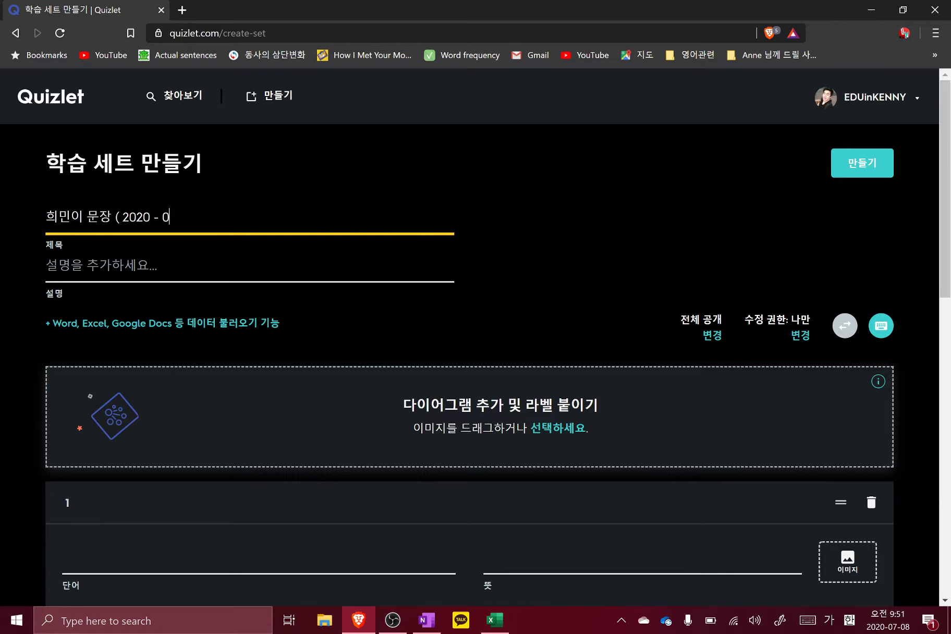
{"action": "type", "text": "7 - 08 )"}
- Begin the first card's term with the word "Level"
{"action": "key", "text": "Tab"}
{"action": "key", "text": "Tab"}
{"action": "type", "text": "ㄴ"}
{"action": "key", "text": "BackSpace"}
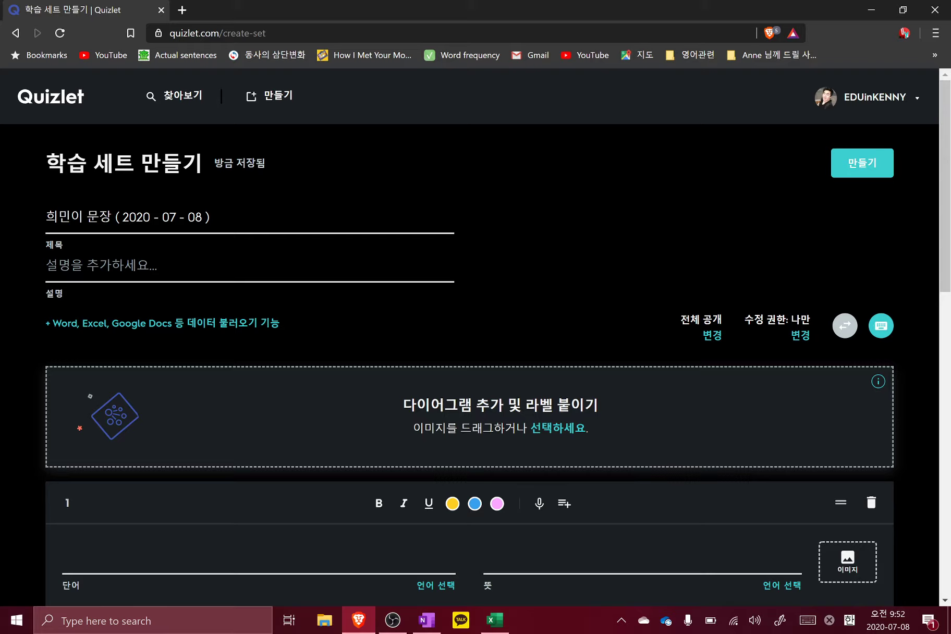
{"action": "left_click", "coordinate": [68, 561]}
{"action": "type", "text": "ㄴ"}
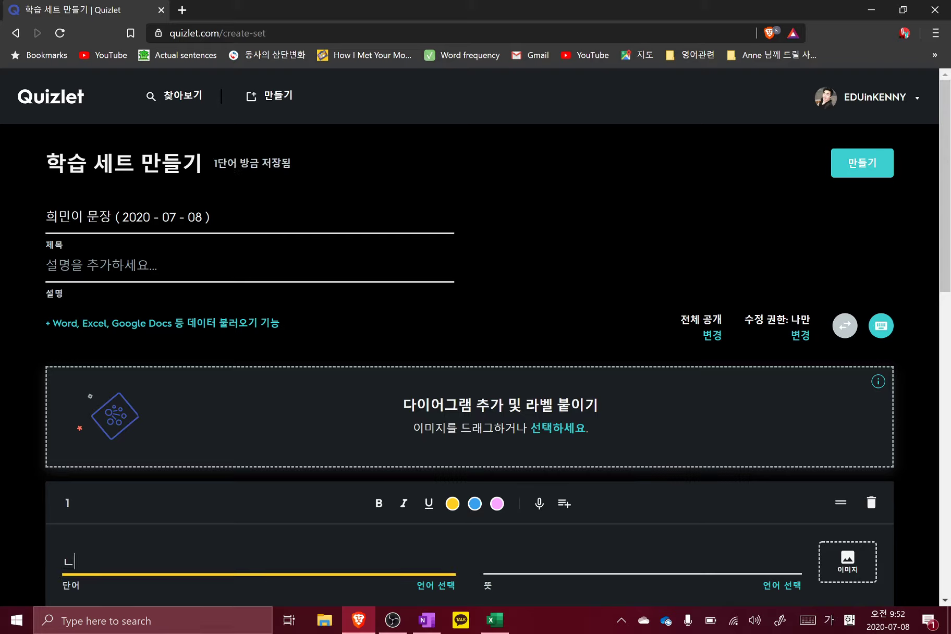
{"action": "key", "text": "BackSpace"}
{"action": "key", "text": "Hangul"}
{"action": "type", "text": "s"}
{"action": "key", "text": "BackSpace"}
{"action": "type", "text": "Level s"}
{"action": "key", "text": "BackSpace"}
- Check the sentences in the OneNote notes and complete the first line of the Quizlet card's term as "Level 2"
{"action": "key", "text": "alt+Tab"}
{"action": "key", "text": "alt+Tab"}
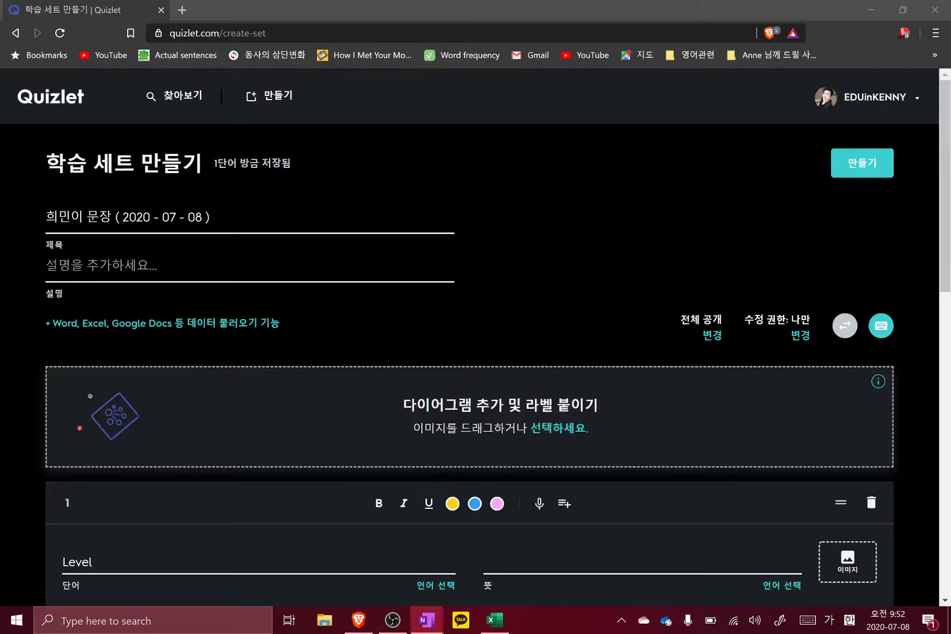
{"action": "key", "text": "alt+Tab"}
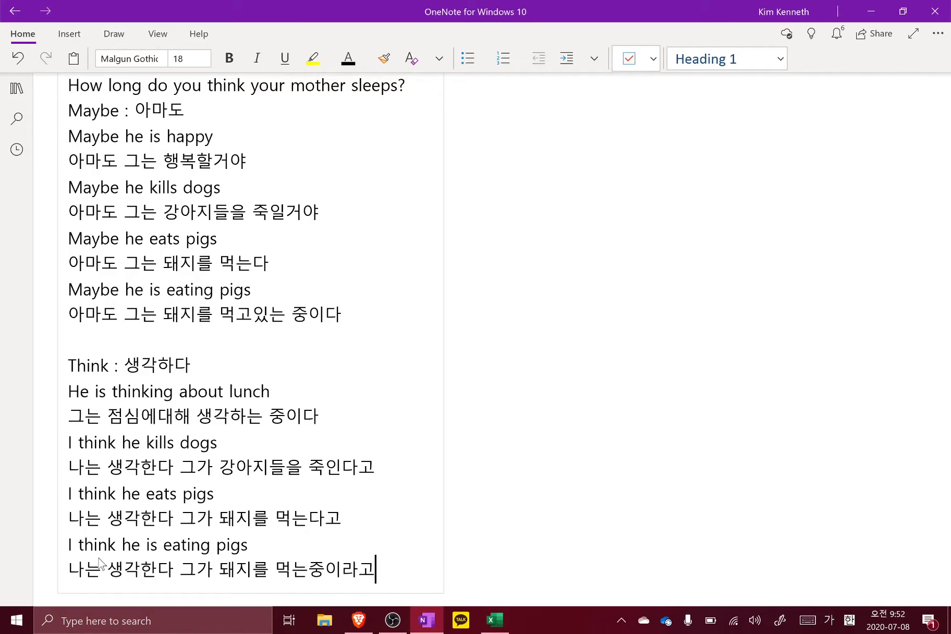
{"action": "scroll", "coordinate": [250, 334], "scroll_direction": "up", "scroll_amount": 5}
{"action": "scroll", "coordinate": [251, 334], "scroll_direction": "down", "scroll_amount": 2}
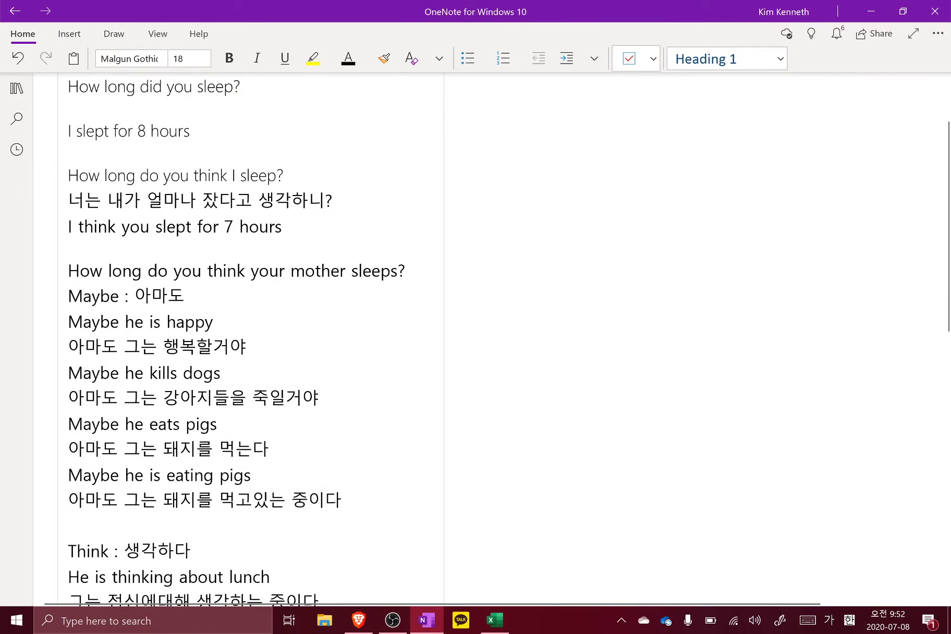
{"action": "key", "text": "alt+Tab"}
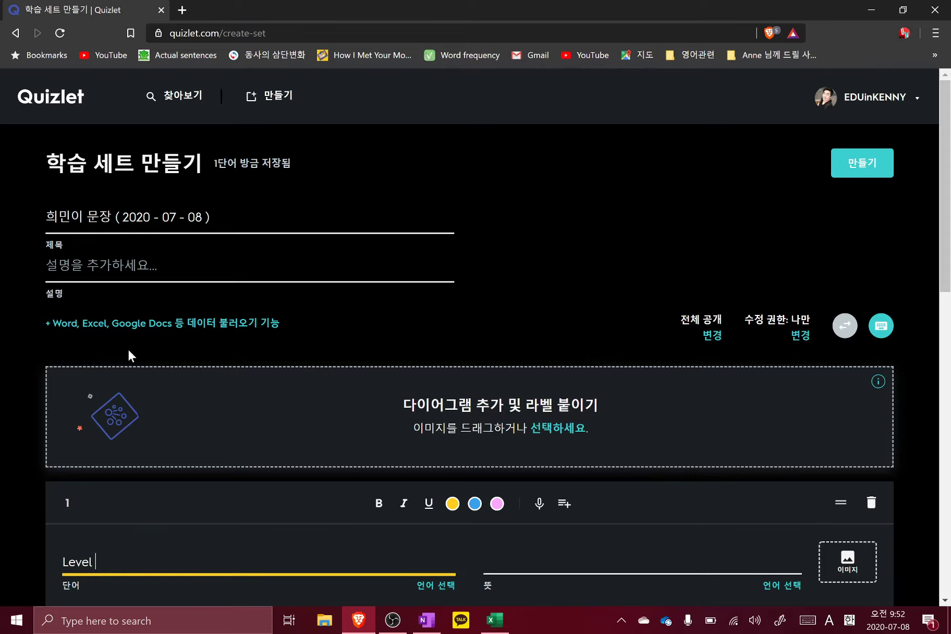
{"action": "type", "text": "2"}
{"action": "key", "text": "Return"}
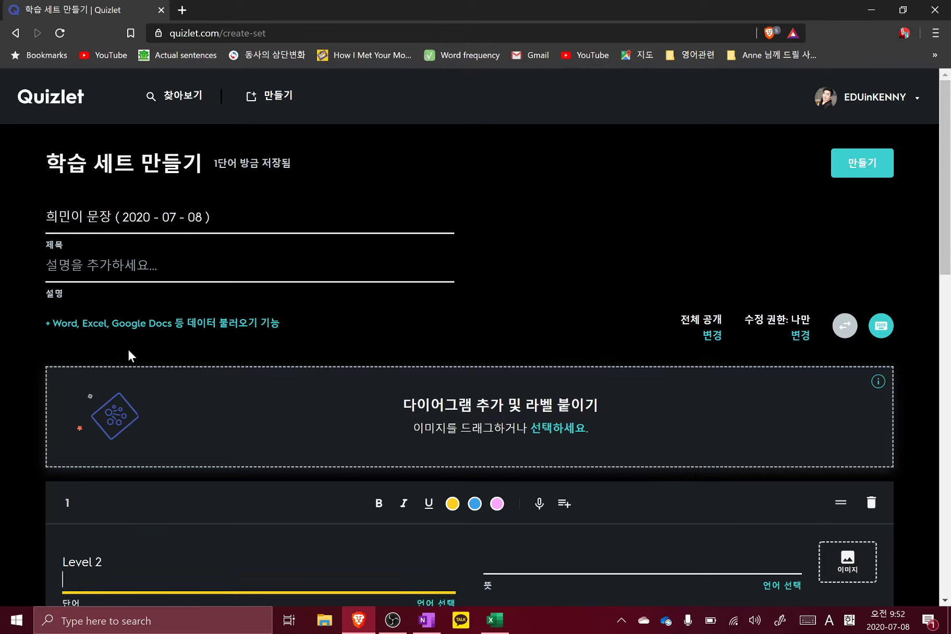
- Write "아마도 그는 행복한거같아" on the second line of the first card's term
{"action": "key", "text": "Hangul"}
{"action": "type", "text": "ㅇ아마도 그는 행"}
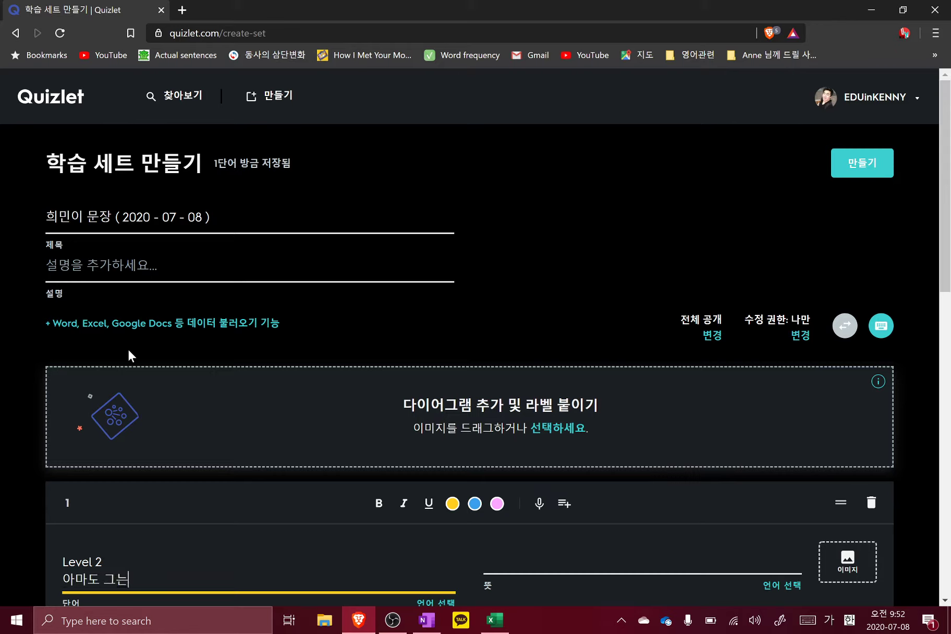
{"action": "type", "text": "복할"}
{"action": "key", "text": "BackSpace"}
{"action": "type", "text": "ㄴ"}
{"action": "key", "text": "BackSpace"}
{"action": "type", "text": "ㄹ거야"}
{"action": "key", "text": "BackSpace"}
{"action": "key", "text": "BackSpace"}
{"action": "key", "text": "BackSpace"}
{"action": "key", "text": "BackSpace"}
{"action": "type", "text": "한거개"}
{"action": "key", "text": "BackSpace"}
{"action": "type", "text": "같아"}
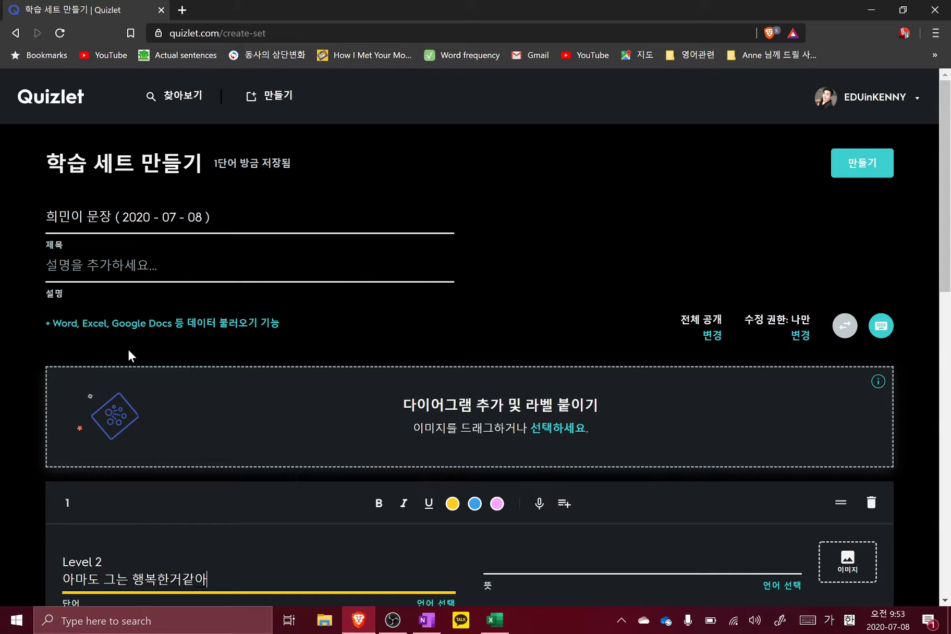
- Begin the first card's definition with "Maybe he"
{"action": "key", "text": "Tab"}
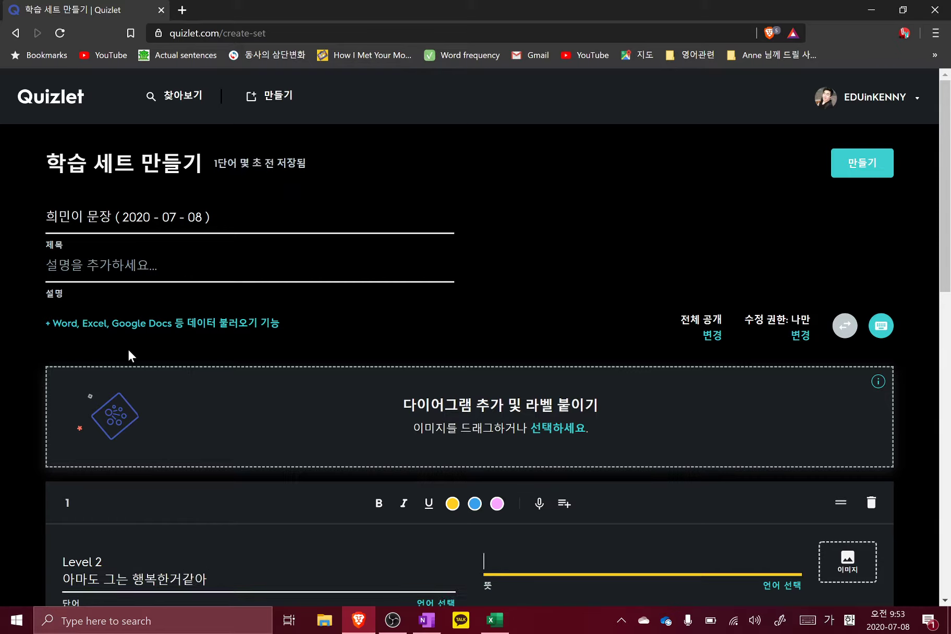
{"action": "key", "text": "Hangul"}
{"action": "type", "text": "Maybe he"}
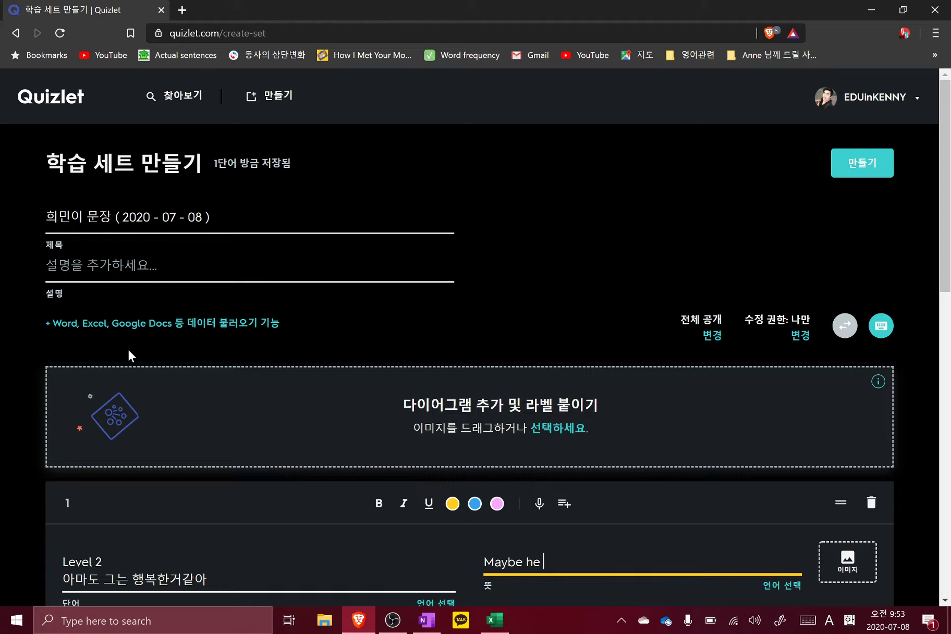
- Change the level in the first card's term to "Level 3" and move on to the second card's term
{"action": "key", "text": "shift+Tab"}
{"action": "key", "text": "Up"}
{"action": "key", "text": "BackSpace"}
{"action": "type", "text": "3"}
{"action": "key", "text": "Down"}
{"action": "key", "text": "Tab"}
{"action": "key", "text": "Tab"}
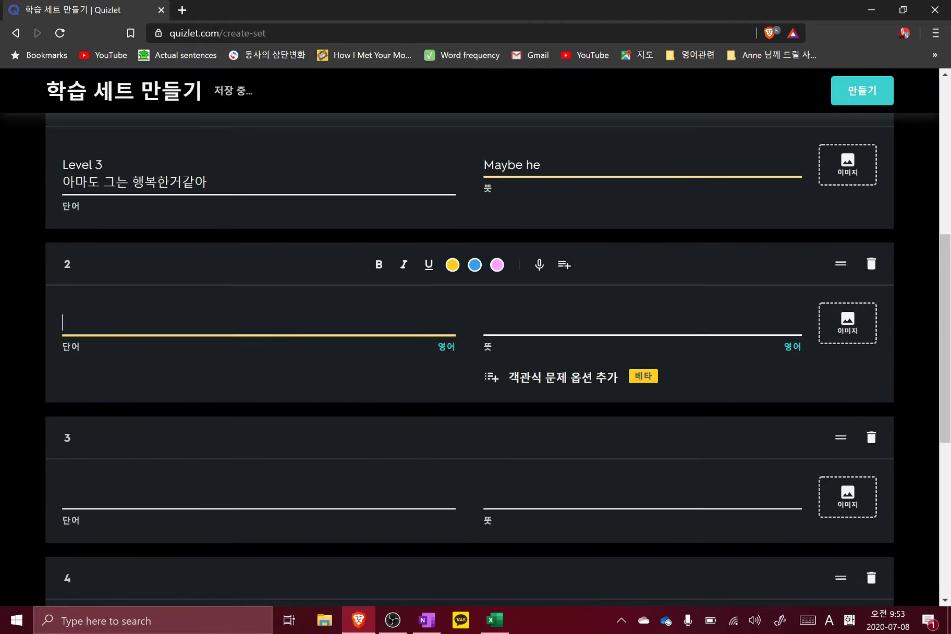
- Fill the second card's term with "Level 2" and "그는 행복하다" on separate lines
{"action": "type", "text": "Level 2"}
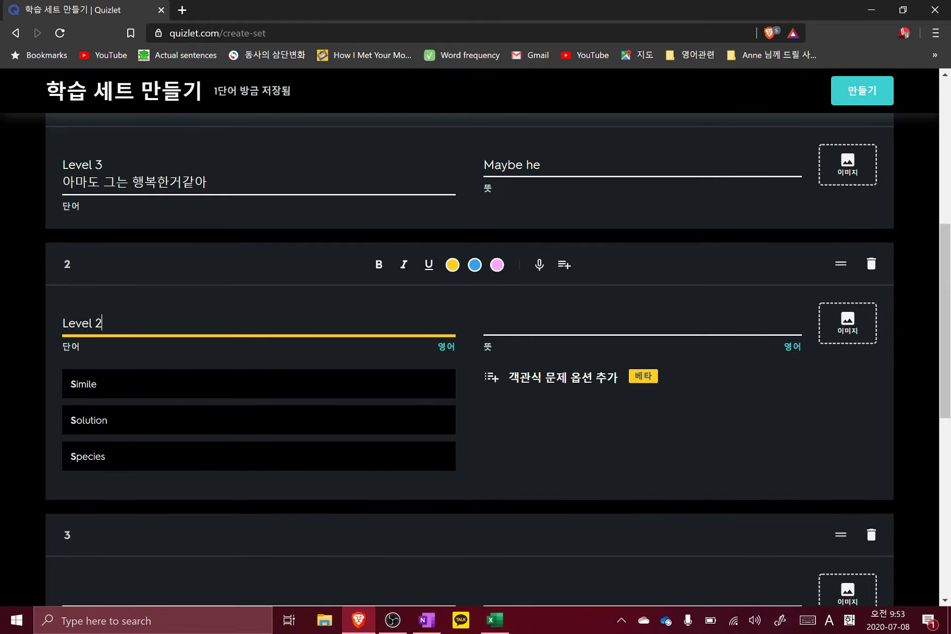
{"action": "key", "text": "Return"}
{"action": "key", "text": "Hangul"}
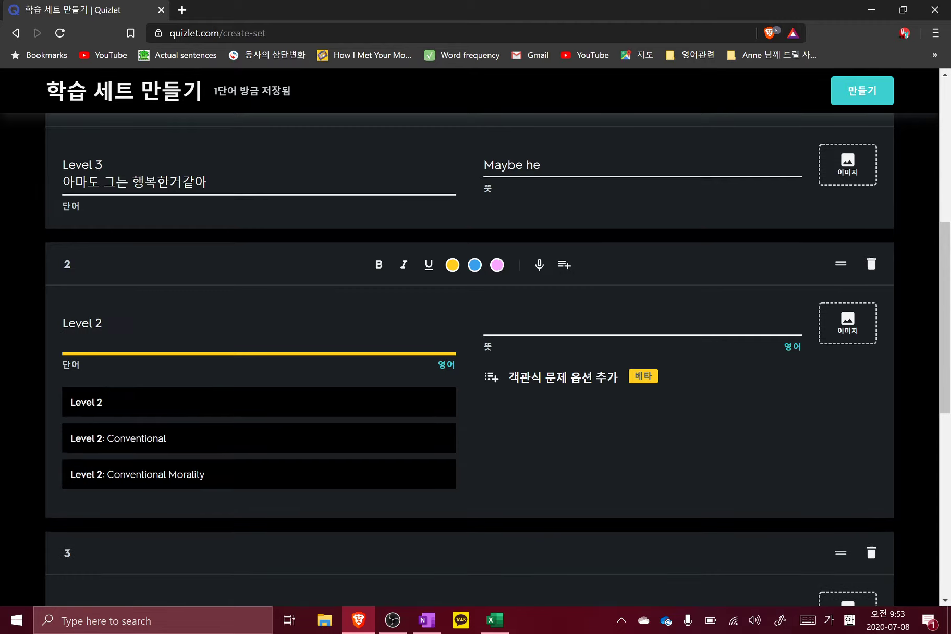
{"action": "type", "text": "그는 행ㅂ복하다"}
- Enter "He is happy" as the second card's definition
{"action": "key", "text": "Tab"}
{"action": "type", "text": "ㅗ"}
{"action": "key", "text": "Hangul"}
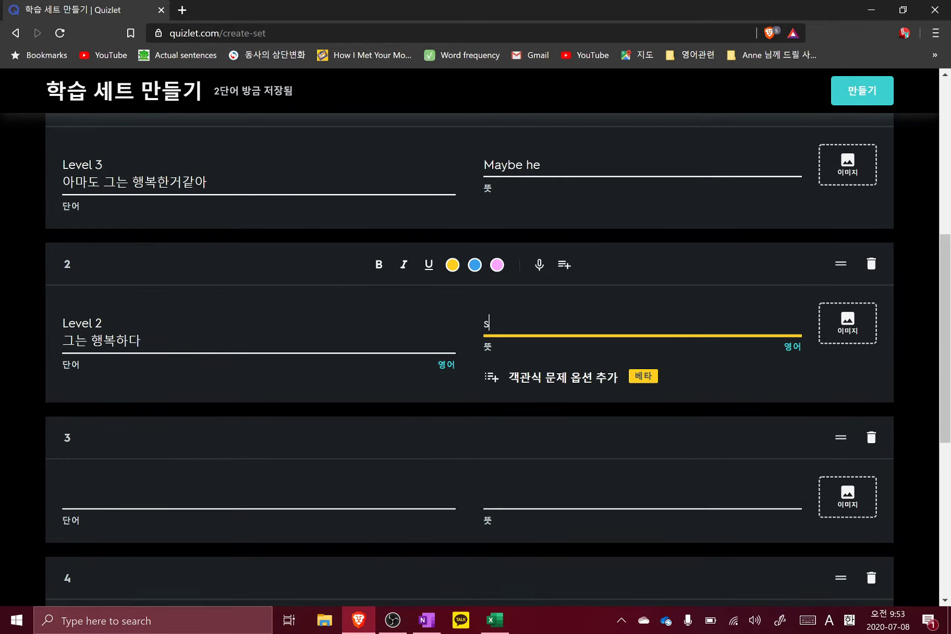
{"action": "key", "text": "BackSpace"}
{"action": "type", "text": "He is happ"}
{"action": "key", "text": "Tab"}
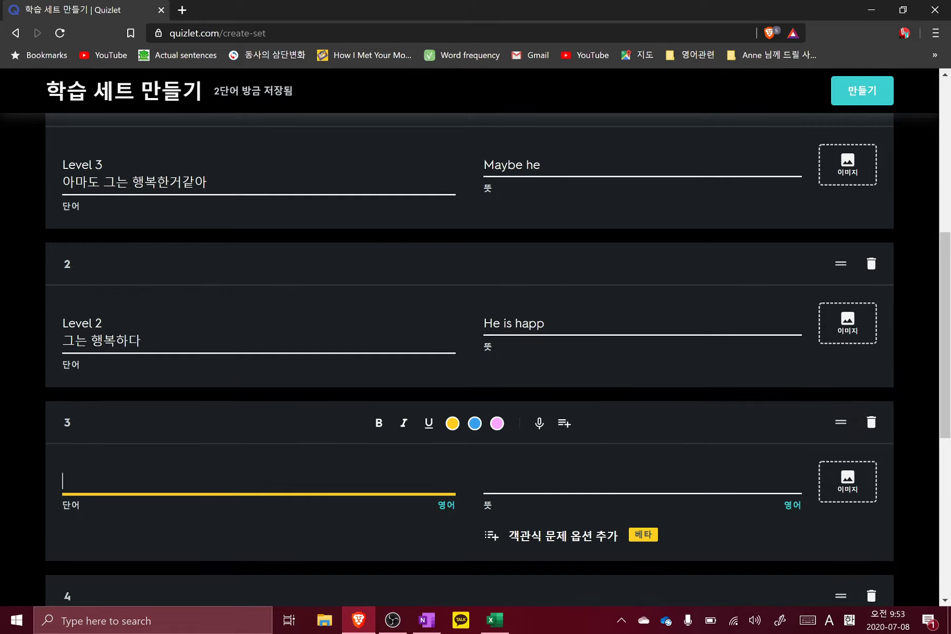
{"action": "key", "text": "shift+Tab"}
{"action": "type", "text": "y"}
- Complete the first card's definition as "Maybe he is happy"
{"action": "key", "text": "shift+Tab"}
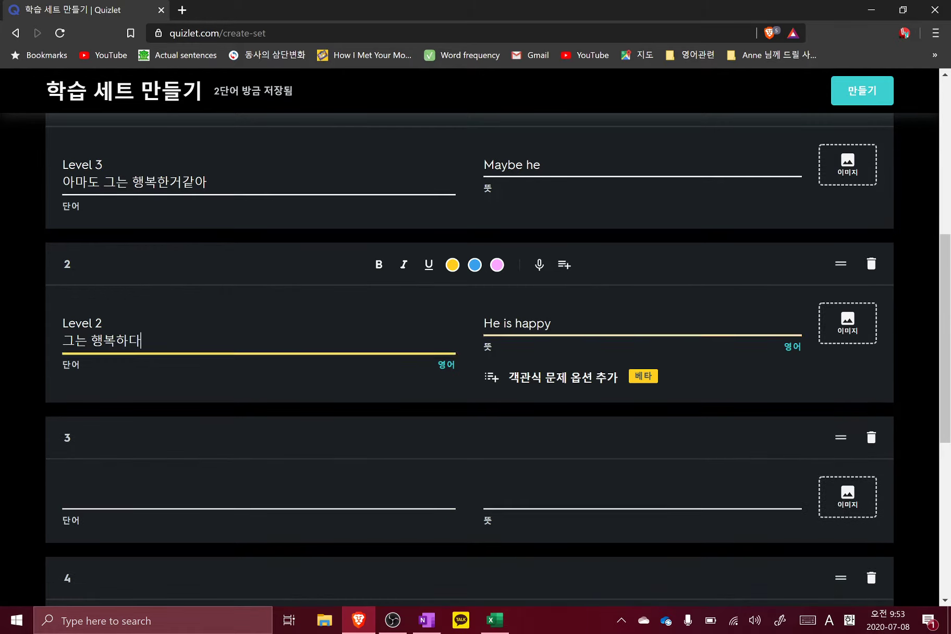
{"action": "key", "text": "shift+Tab"}
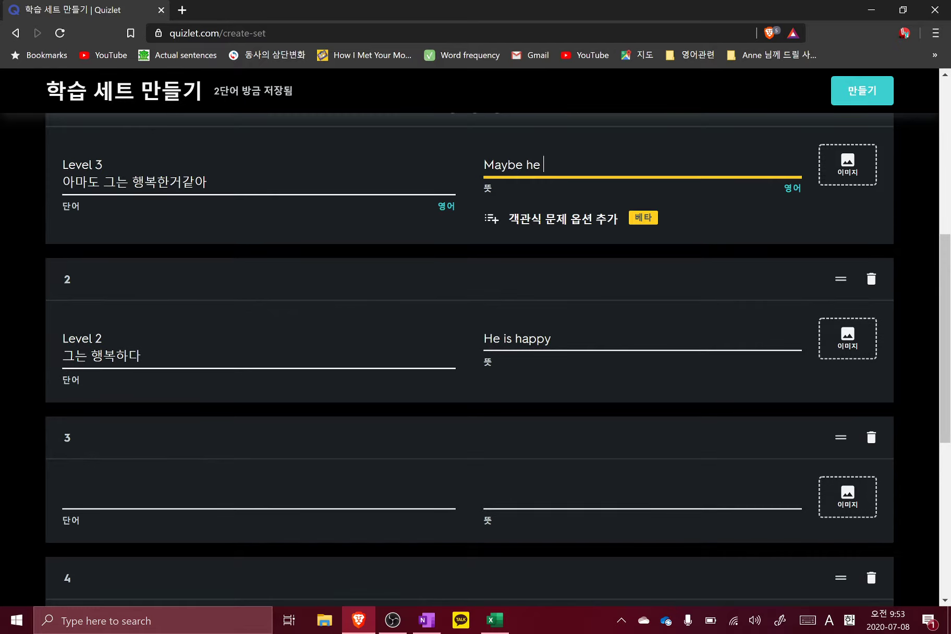
{"action": "type", "text": "is happy"}
{"action": "left_click", "coordinate": [552, 323]}
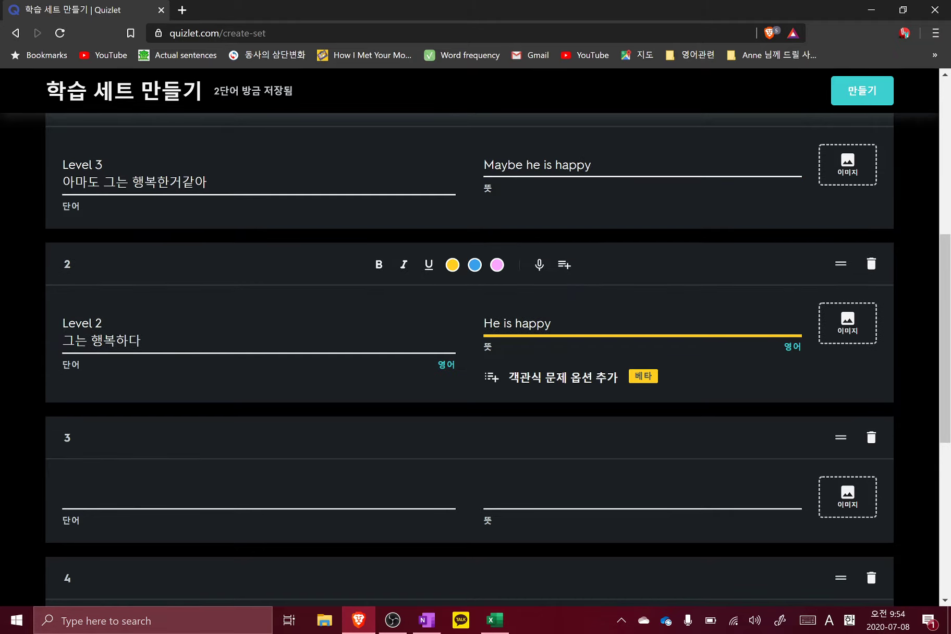
- Label the third card's term "Level 2", checking the lesson sentences in OneNote for the choice of level
{"action": "left_click", "coordinate": [63, 495]}
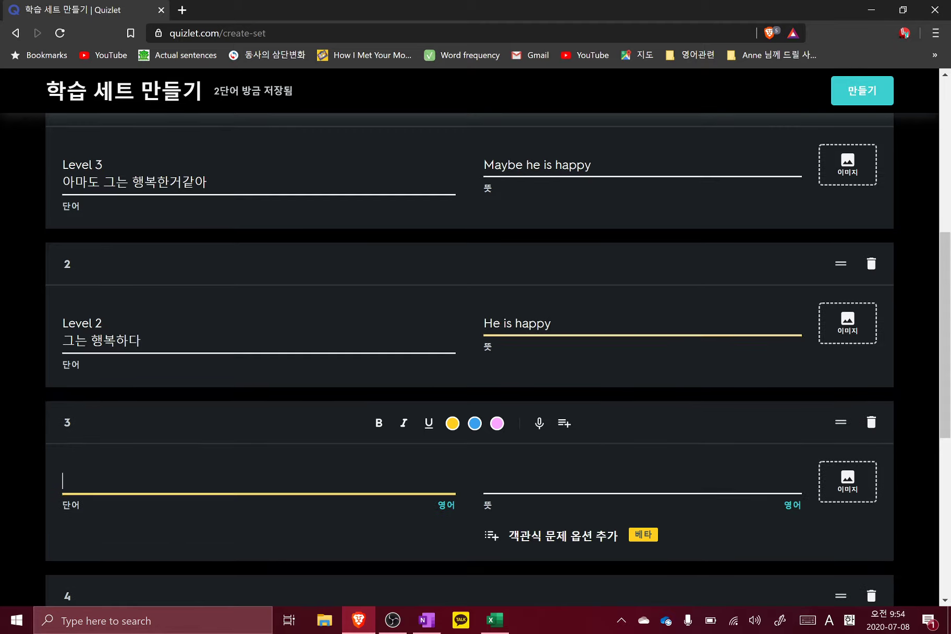
{"action": "type", "text": "Le"}
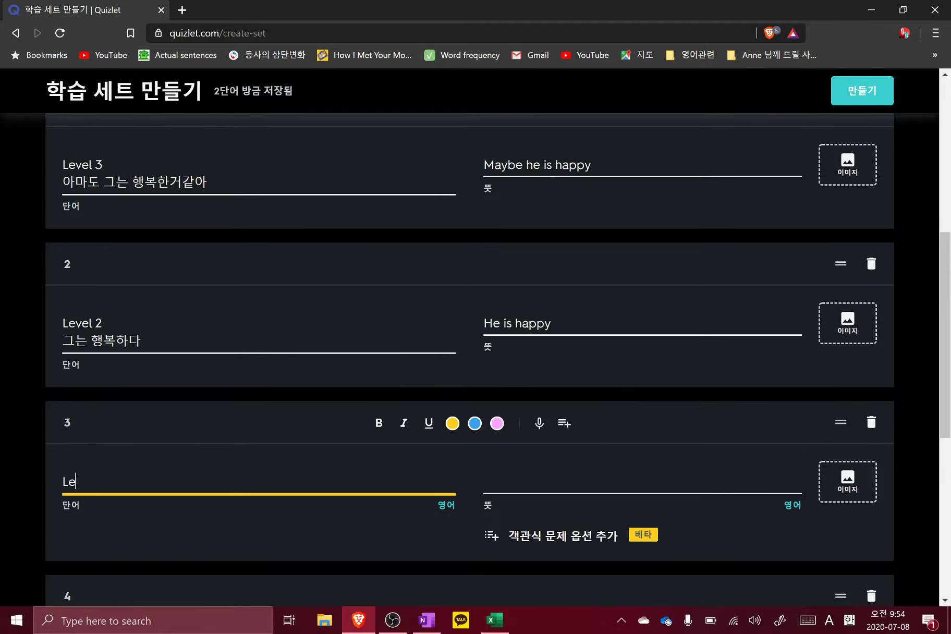
{"action": "type", "text": "vel 3"}
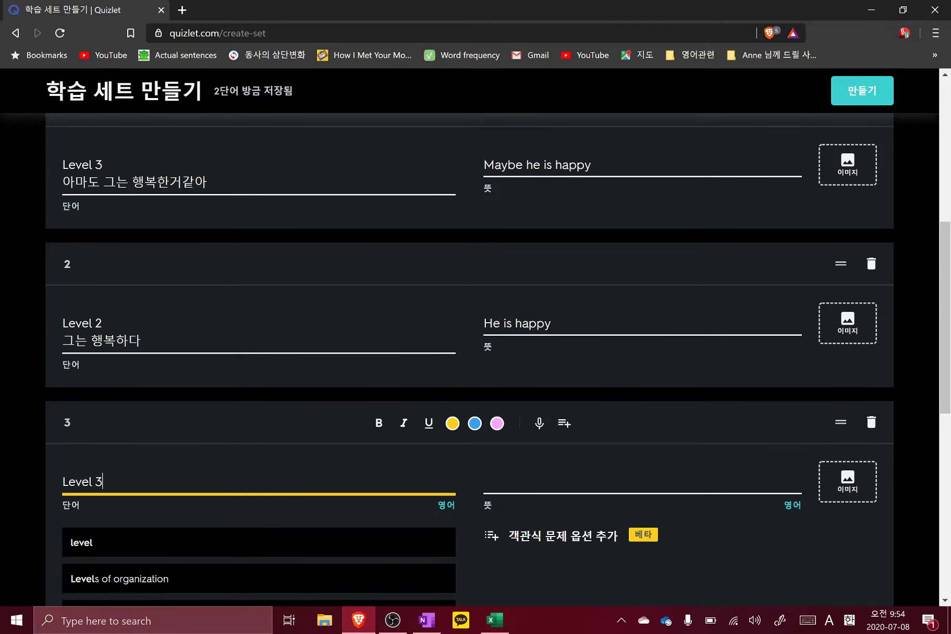
{"action": "key", "text": "alt+Tab"}
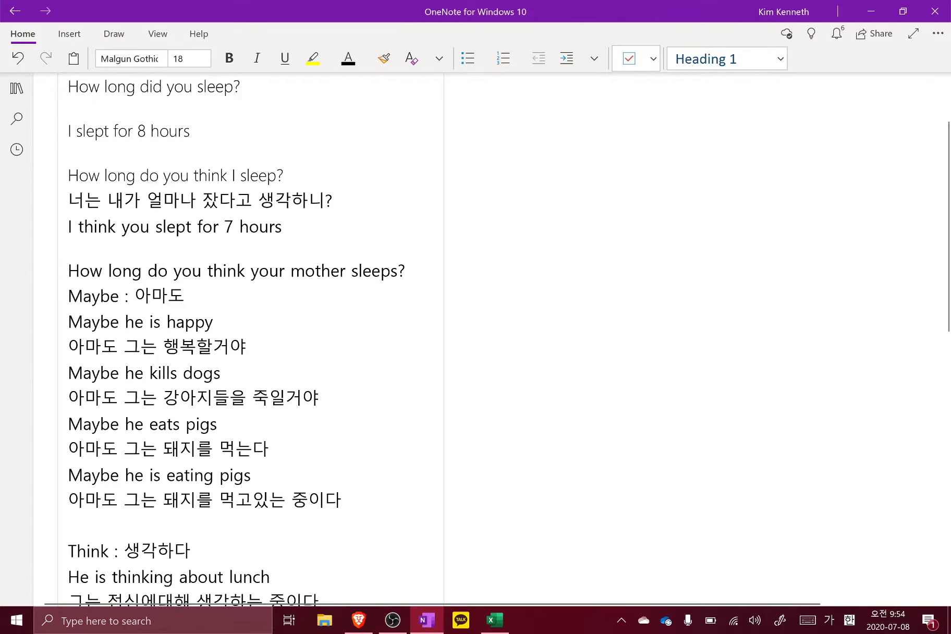
{"action": "scroll", "coordinate": [251, 339], "scroll_direction": "down", "scroll_amount": 5}
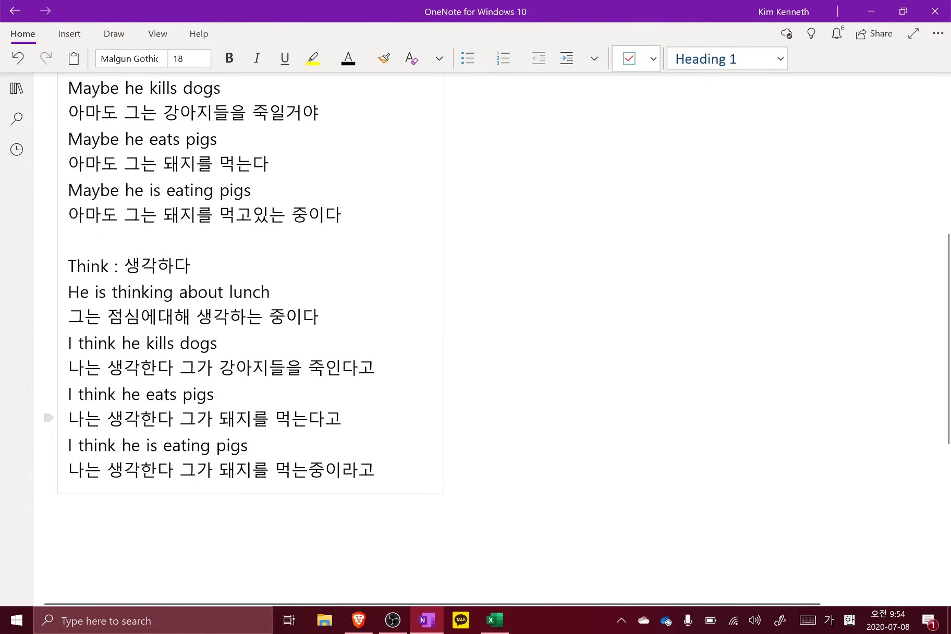
{"action": "scroll", "coordinate": [251, 339], "scroll_direction": "up", "scroll_amount": 5}
{"action": "key", "text": "alt+Tab"}
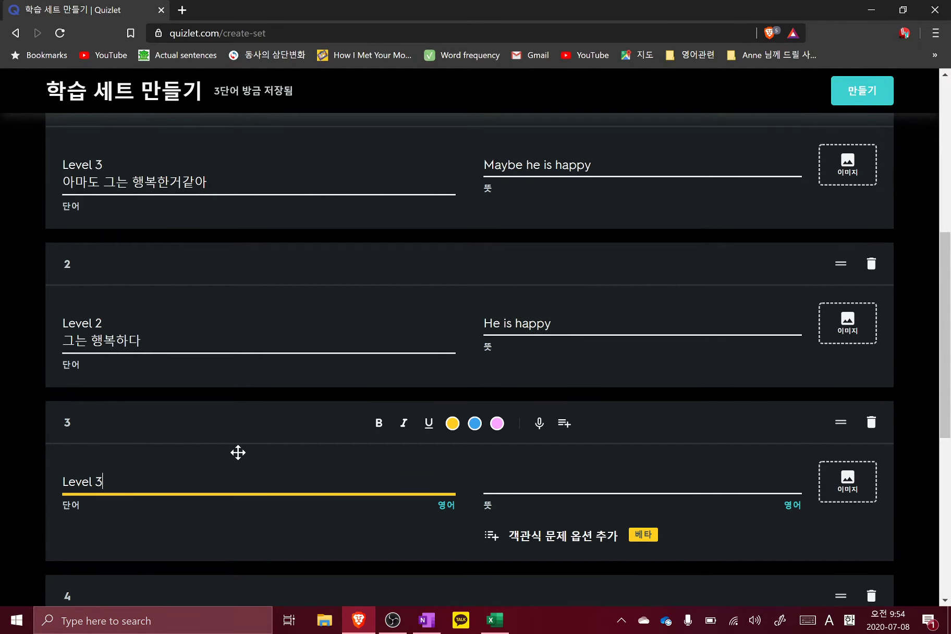
{"action": "key", "text": "BackSpace"}
{"action": "type", "text": "2"}
{"action": "key", "text": "Return"}
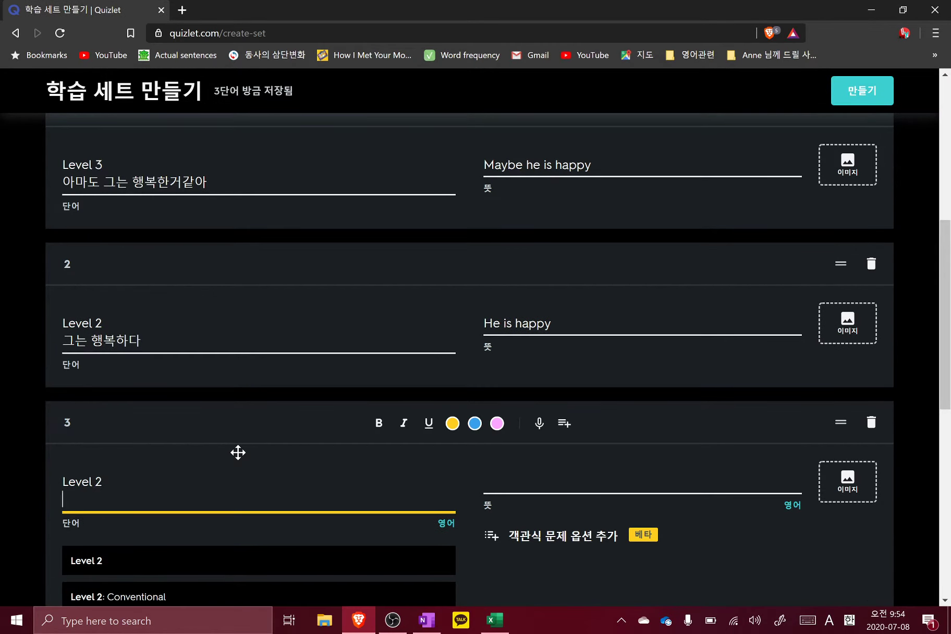
- Add "그는 돼지고기를 먹는다" on the second line of the third card's term
{"action": "type", "text": "s"}
{"action": "key", "text": "BackSpace"}
{"action": "key", "text": "Hangul"}
{"action": "type", "text": "그는 돼지고기를 먹느"}
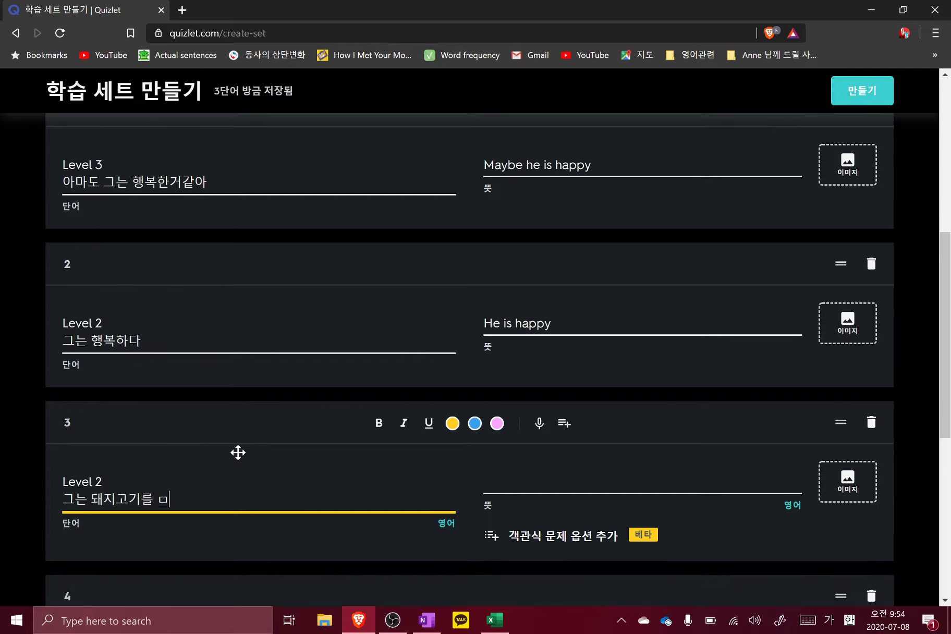
{"action": "type", "text": "는다"}
- Enter "He eats pork" as the third card's definition
{"action": "key", "text": "Tab"}
{"action": "key", "text": "Hangul"}
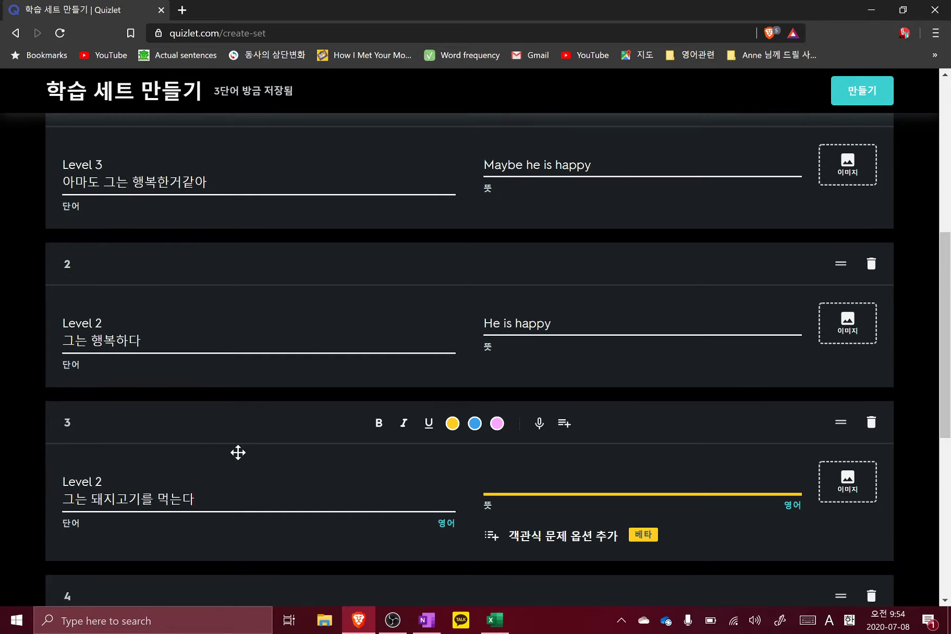
{"action": "type", "text": "He eats port"}
{"action": "key", "text": "BackSpace"}
{"action": "type", "text": "k"}
- Fill the fourth card's term with "Level 3" and "아마도 그는 돼지고기를 먹는다" on separate lines
{"action": "key", "text": "Tab"}
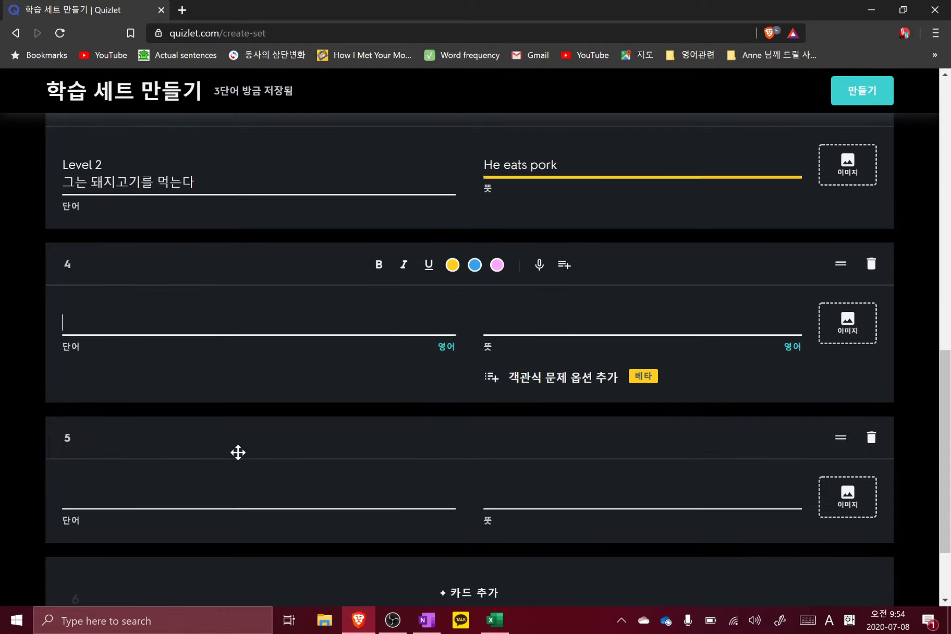
{"action": "type", "text": "Level 3"}
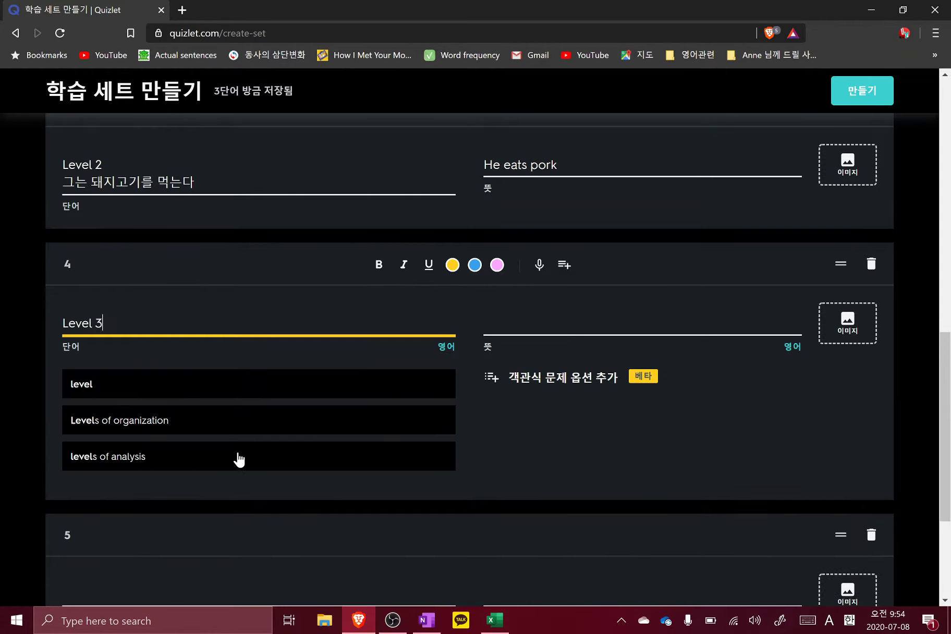
{"action": "key", "text": "Return"}
{"action": "type", "text": "r"}
{"action": "key", "text": "BackSpace"}
{"action": "key", "text": "Hangul"}
{"action": "type", "text": "그"}
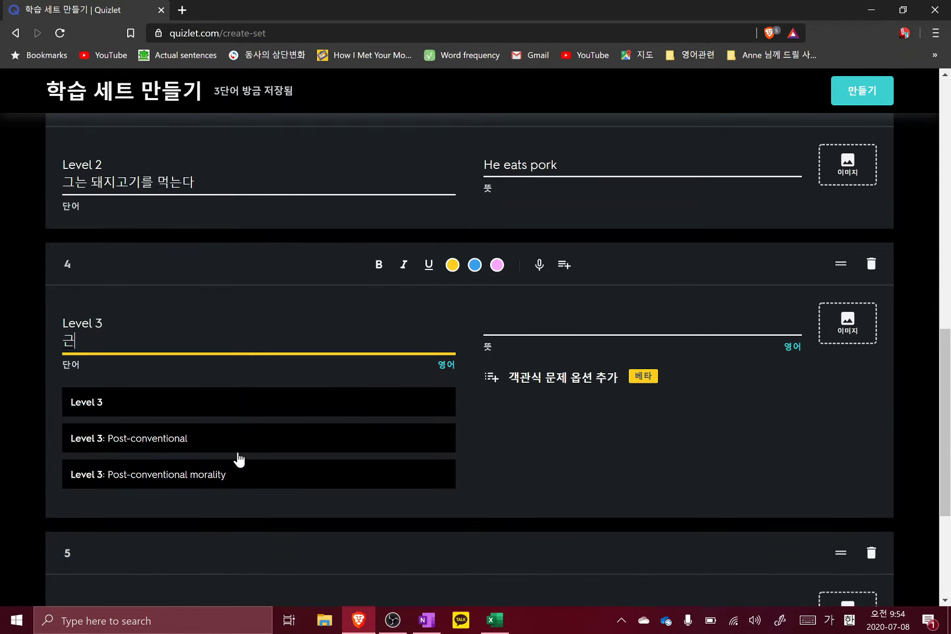
{"action": "type", "text": "런"}
{"action": "key", "text": "BackSpace"}
{"action": "key", "text": "BackSpace"}
{"action": "type", "text": "아마도 그는 돼지고기를 먹는다"}
- Enter "Maybe he eats pork" as the fourth card's definition
{"action": "key", "text": "Tab"}
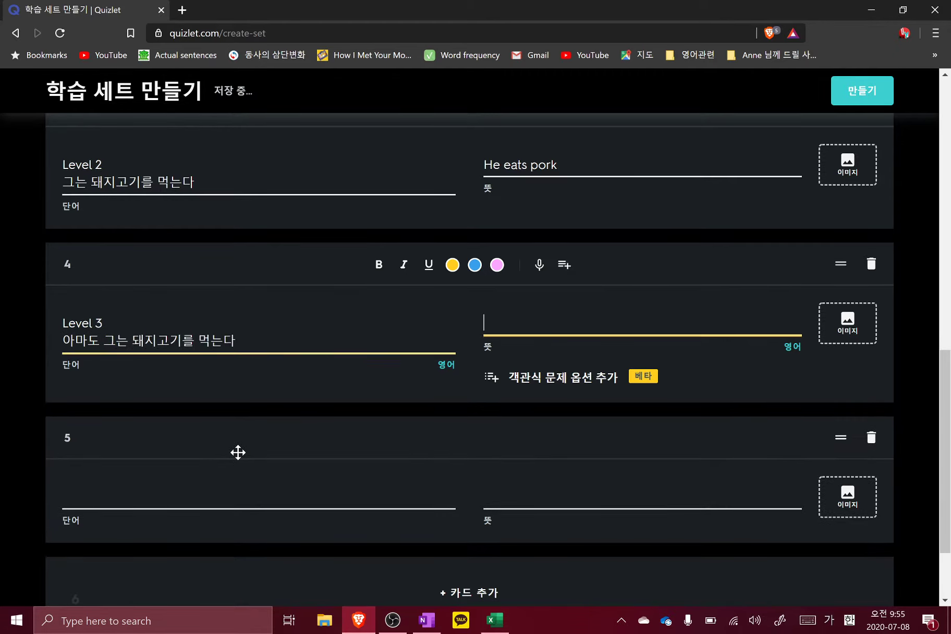
{"action": "key", "text": "Hangul"}
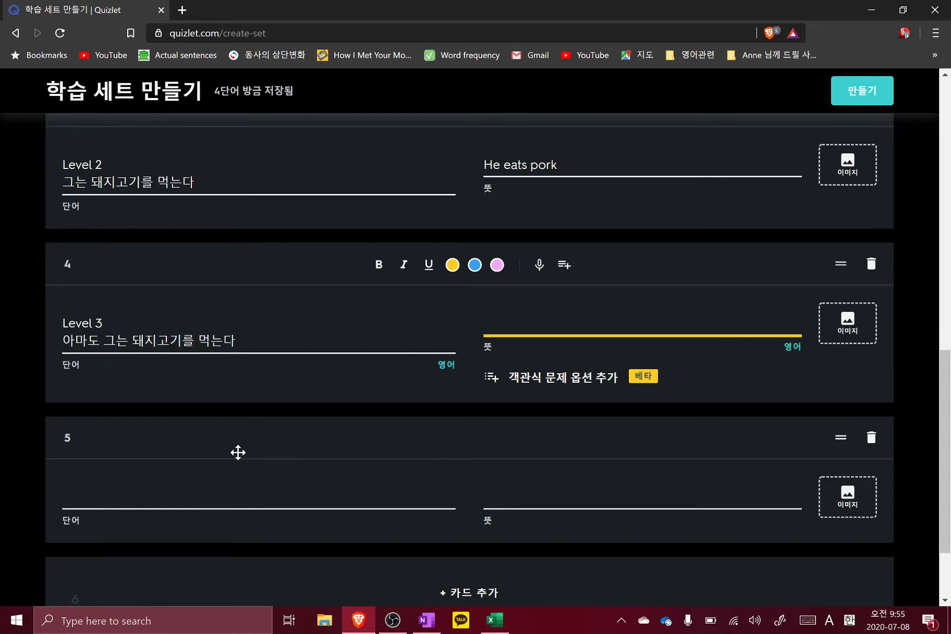
{"action": "type", "text": "Maybe he eat"}
{"action": "type", "text": "s pork"}
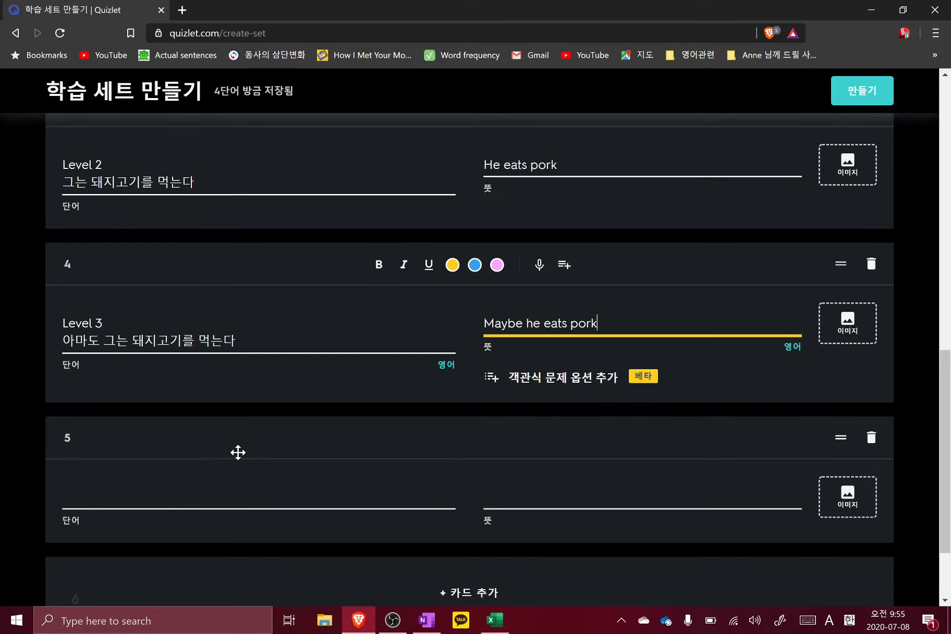
- Check the "Maybe" sentences in the OneNote lesson notes for material for the fifth card
{"action": "scroll", "coordinate": [238, 452], "scroll_direction": "down", "scroll_amount": 2}
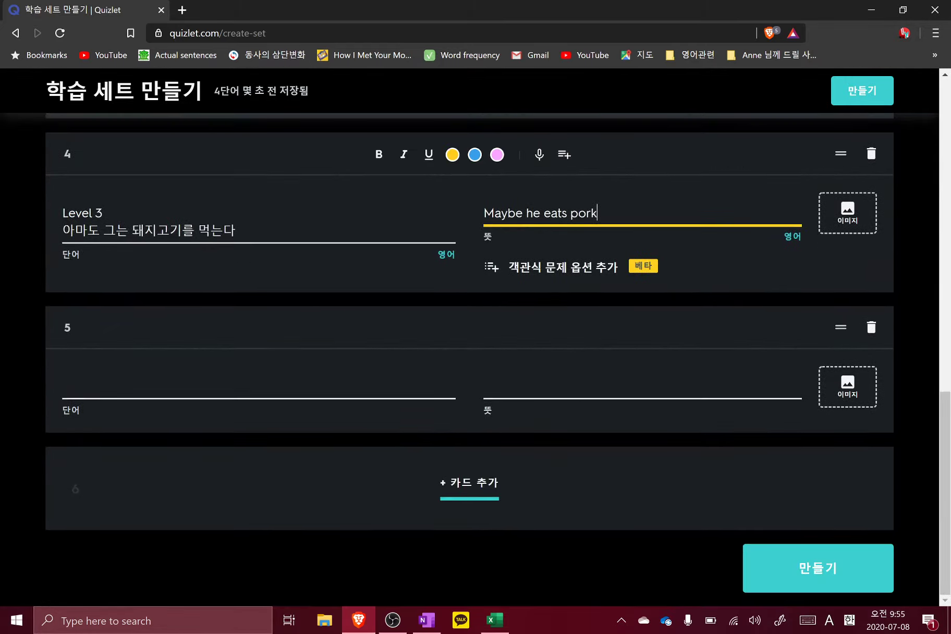
{"action": "key", "text": "Tab"}
{"action": "type", "text": "s"}
{"action": "key", "text": "BackSpace"}
{"action": "key", "text": "alt+Tab"}
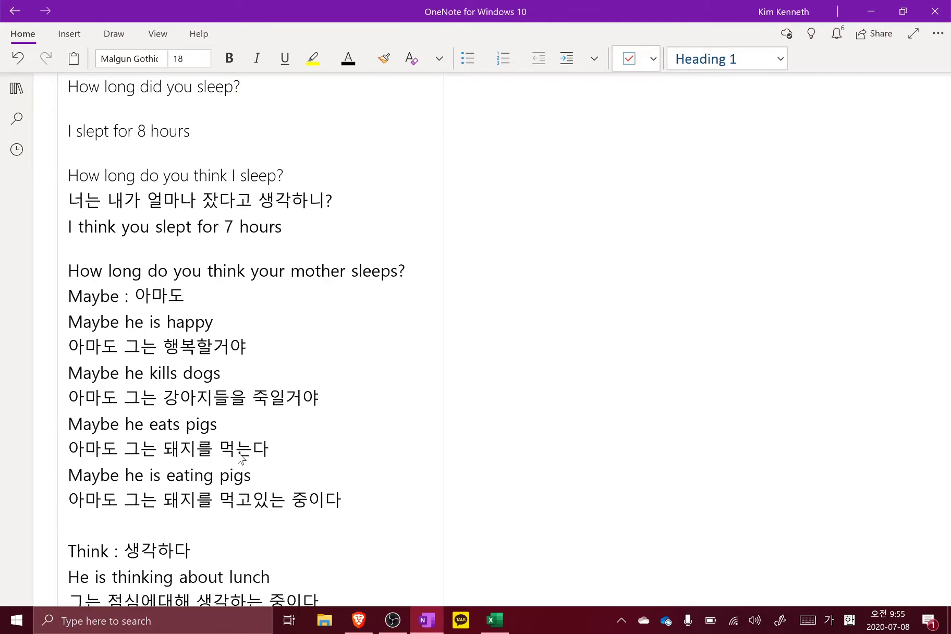
{"action": "key", "text": "alt+Tab"}
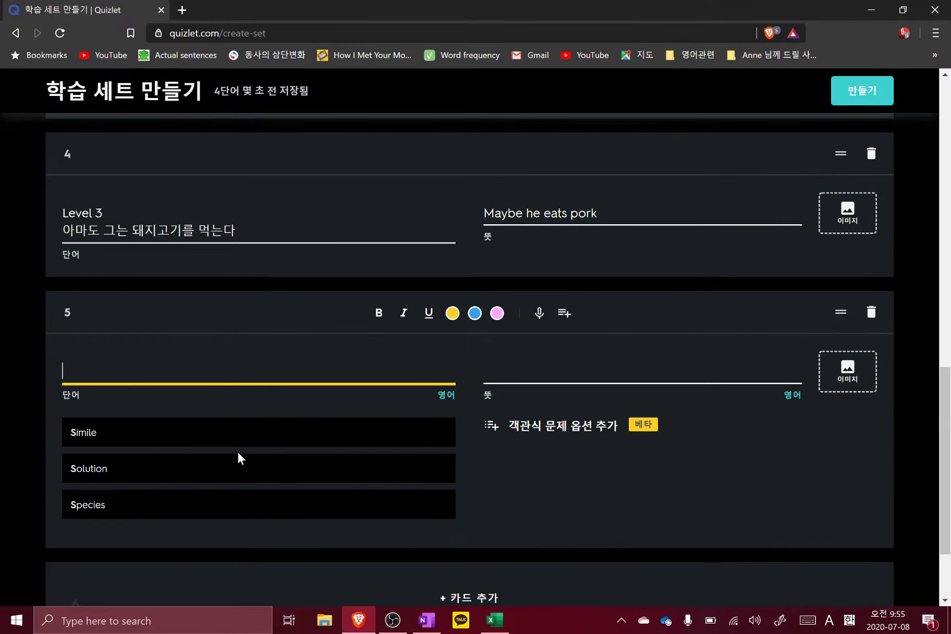
{"action": "key", "text": "alt+Tab"}
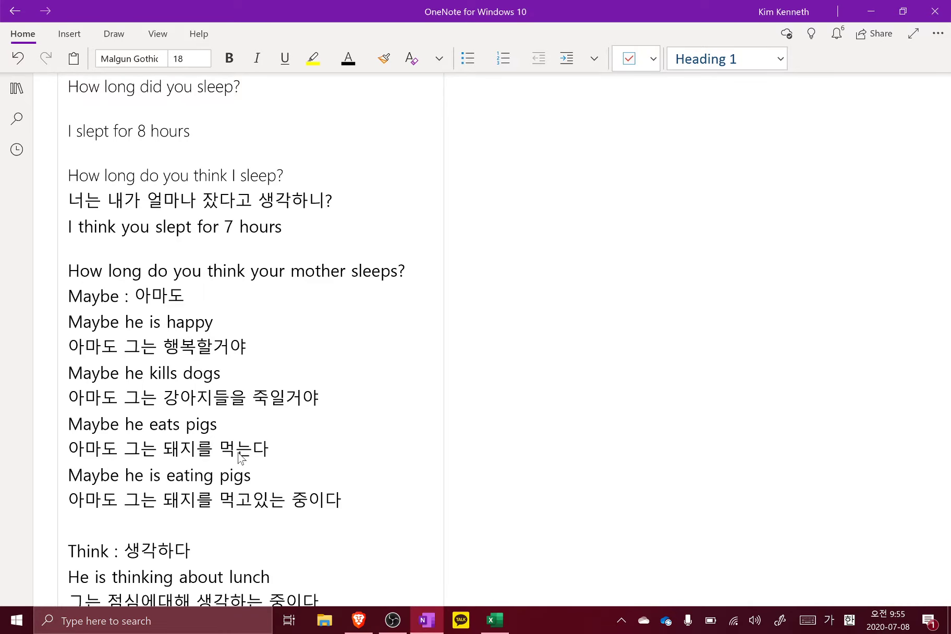
{"action": "key", "text": "alt+Tab"}
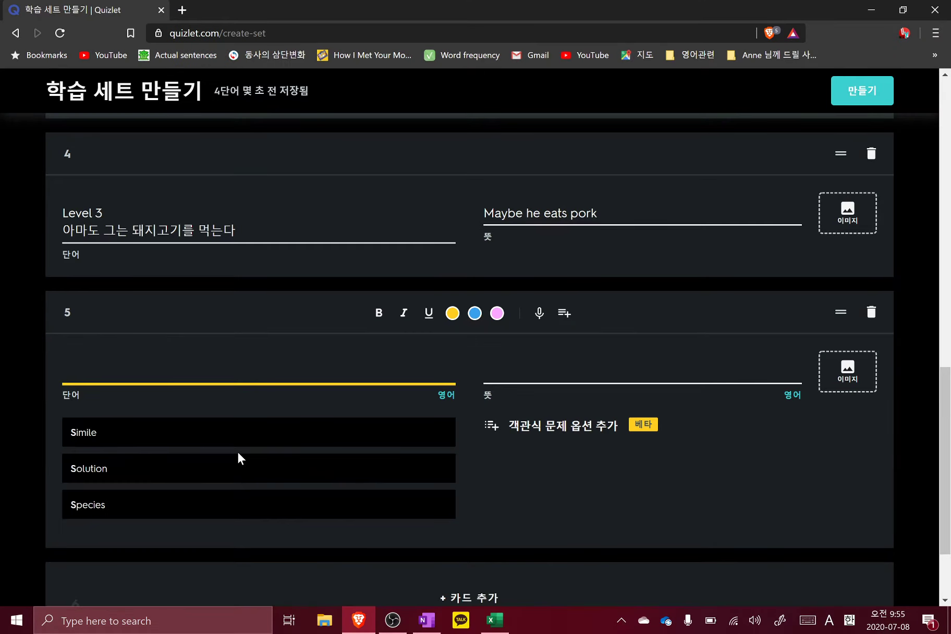
- Review the levels of the four completed cards and switch to the progress workbook in Excel
{"action": "key", "text": "shift+Tab"}
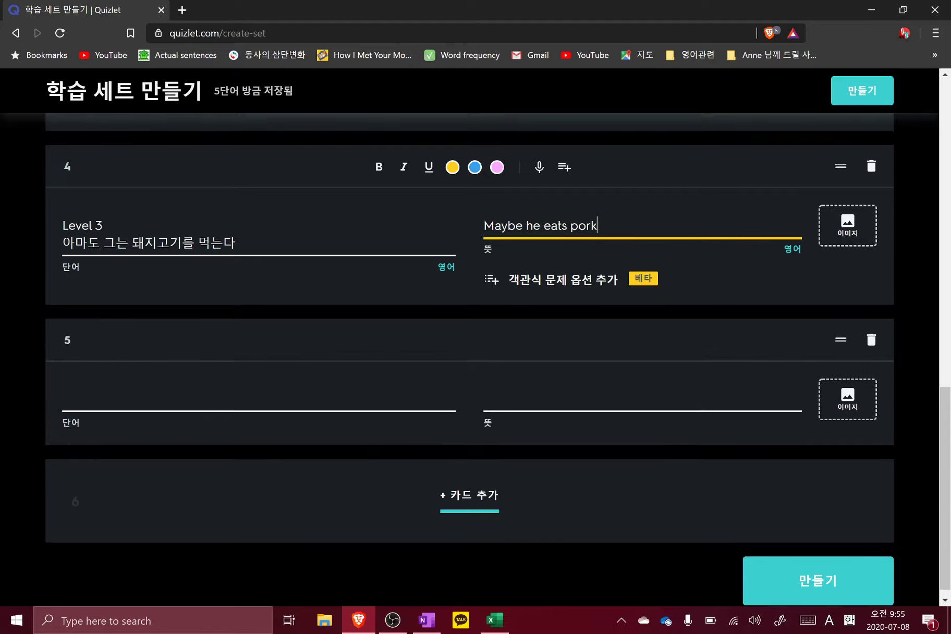
{"action": "scroll", "coordinate": [370, 274], "scroll_direction": "up", "scroll_amount": 10}
{"action": "scroll", "coordinate": [369, 273], "scroll_direction": "down", "scroll_amount": 8}
{"action": "scroll", "coordinate": [370, 274], "scroll_direction": "up", "scroll_amount": 3}
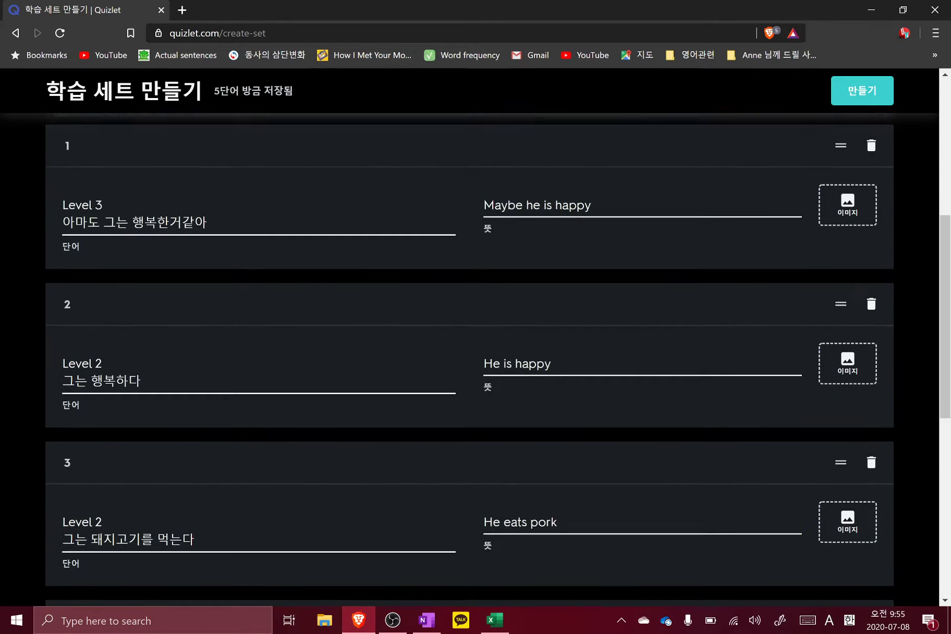
{"action": "scroll", "coordinate": [370, 270], "scroll_direction": "down", "scroll_amount": 8}
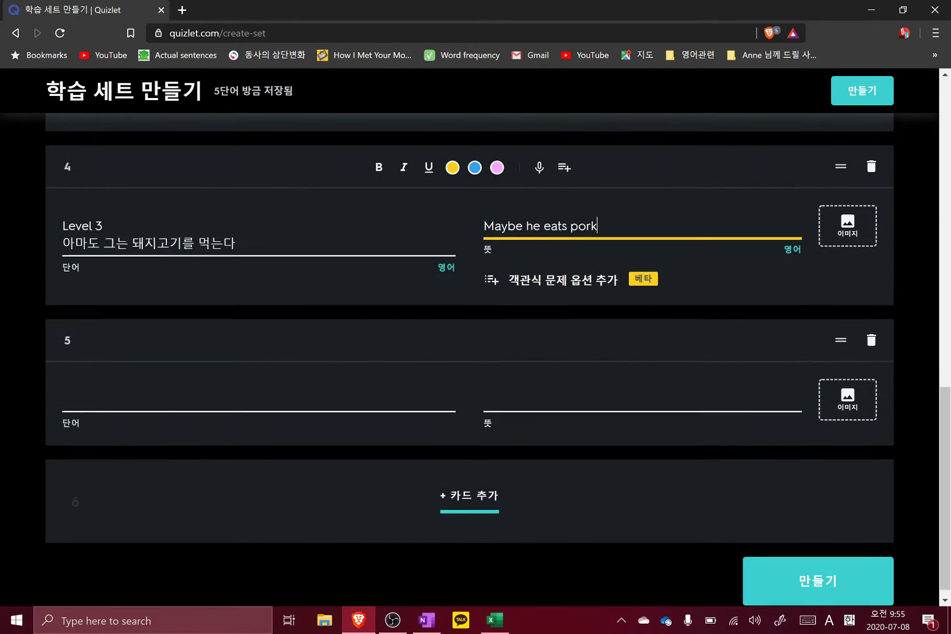
{"action": "scroll", "coordinate": [370, 273], "scroll_direction": "up", "scroll_amount": 6}
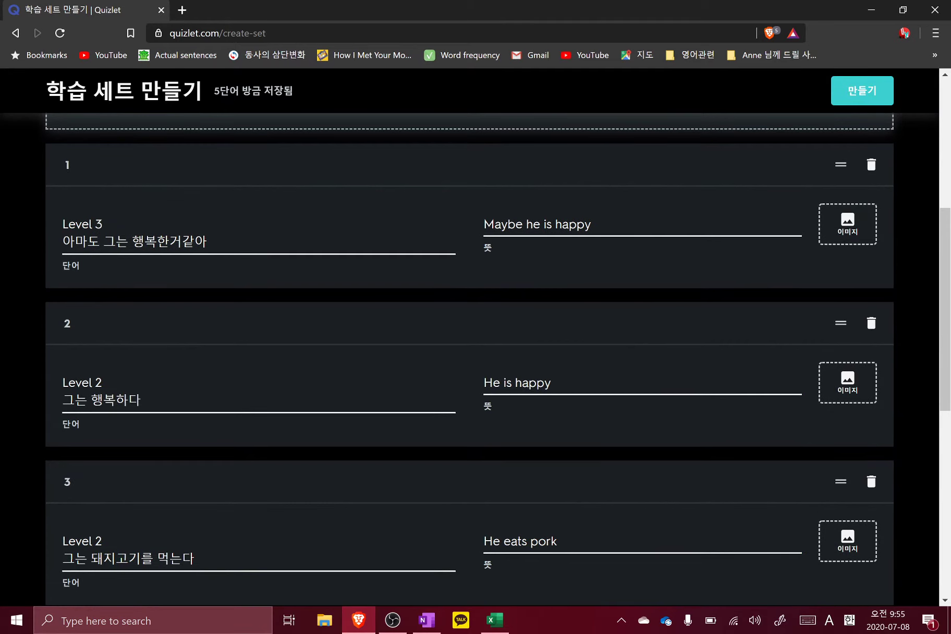
{"action": "key", "text": "alt+Tab"}
{"action": "key", "text": "alt+Tab"}
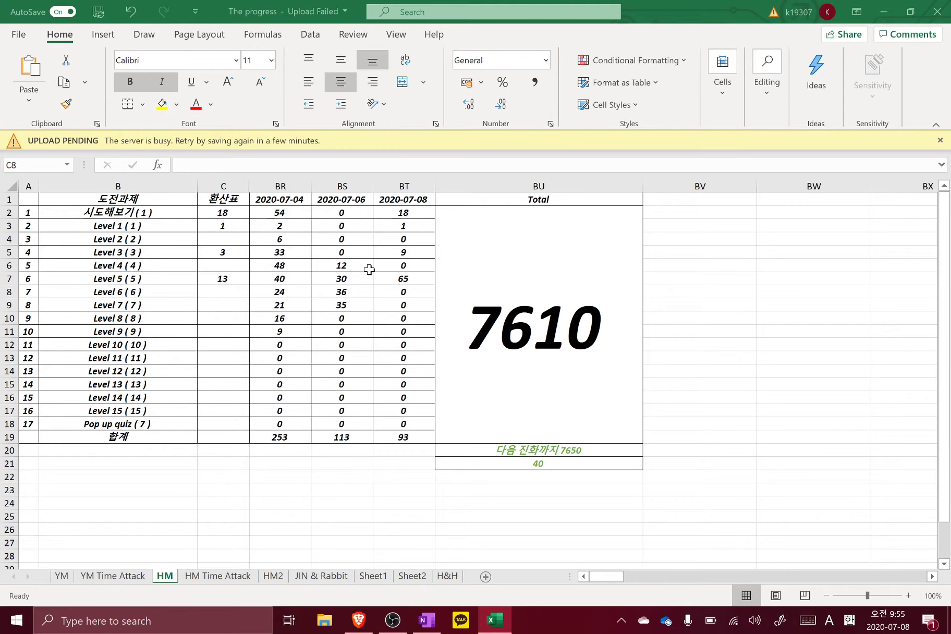
- In the 환산표 column of the HM sheet, set 시도해보기 to 22 and Level 2 to 2
{"action": "left_click", "coordinate": [208, 223]}
{"action": "left_click", "coordinate": [207, 219]}
{"action": "type", "text": "22"}
{"action": "key", "text": "Return"}
{"action": "key", "text": "Down"}
{"action": "key", "text": "Down"}
{"action": "key", "text": "Up"}
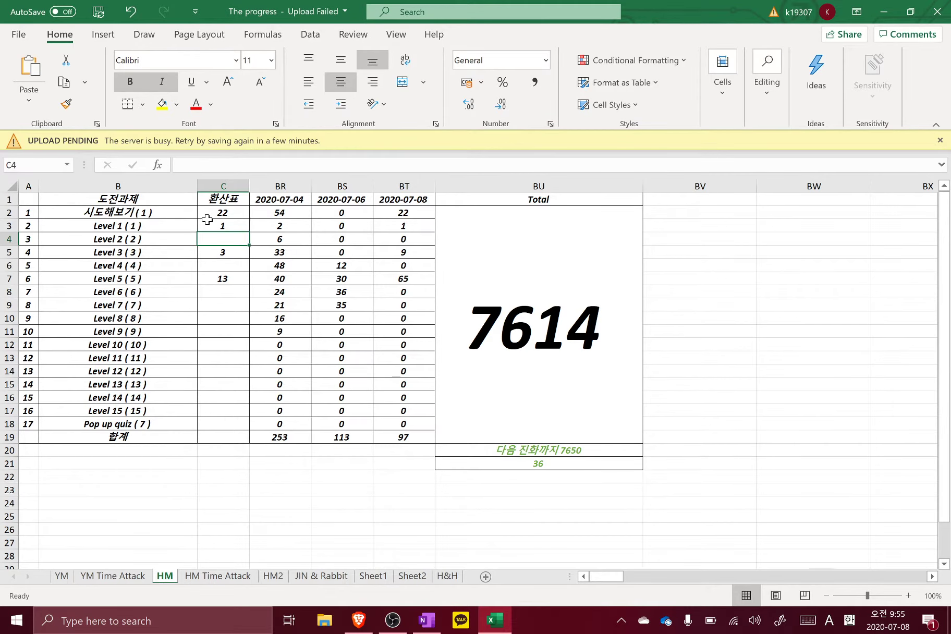
{"action": "type", "text": "2"}
{"action": "key", "text": "Return"}
- Set the Level 3 entry in the 환산표 column to 5
{"action": "key", "text": "Down"}
{"action": "key", "text": "Up"}
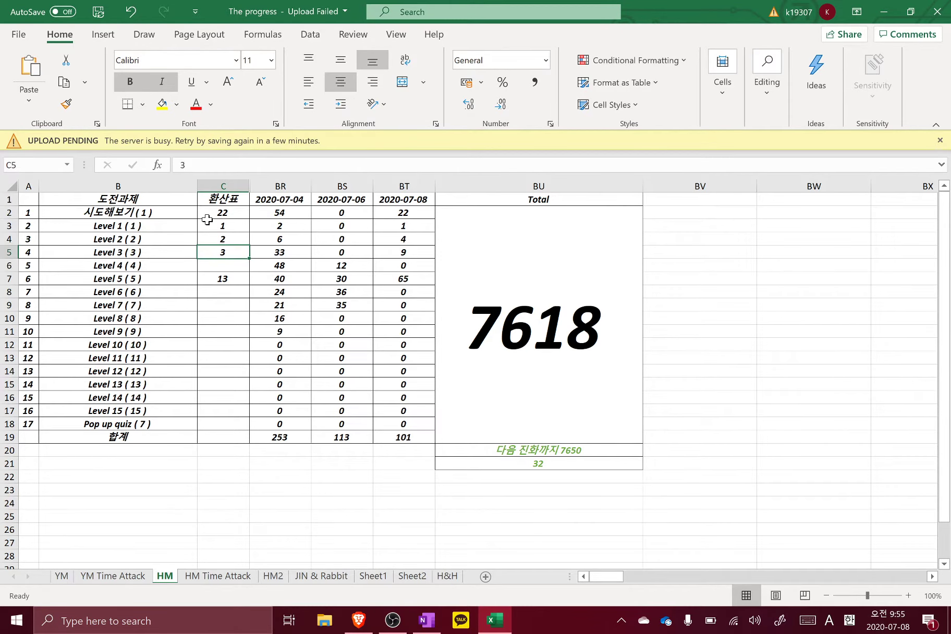
{"action": "type", "text": "5"}
{"action": "key", "text": "Return"}
{"action": "key", "text": "Right"}
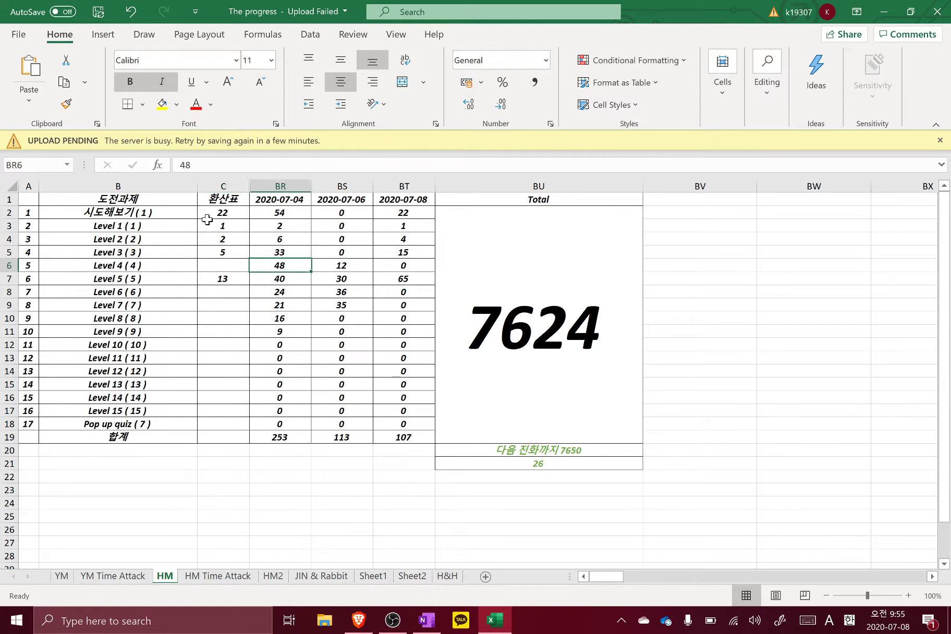
{"action": "key", "text": "Up"}
{"action": "key", "text": "Left"}
- Compare the Quizlet cards and the workbook scores with the OneNote lesson notes, reading the notes from their beginning
{"action": "key", "text": "alt+Tab"}
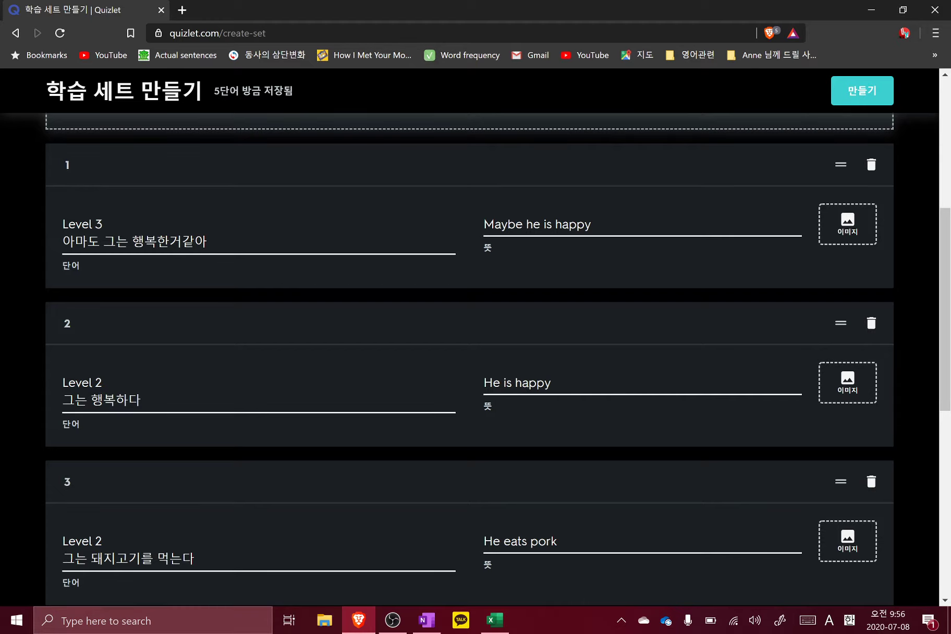
{"action": "key", "text": "alt+Tab"}
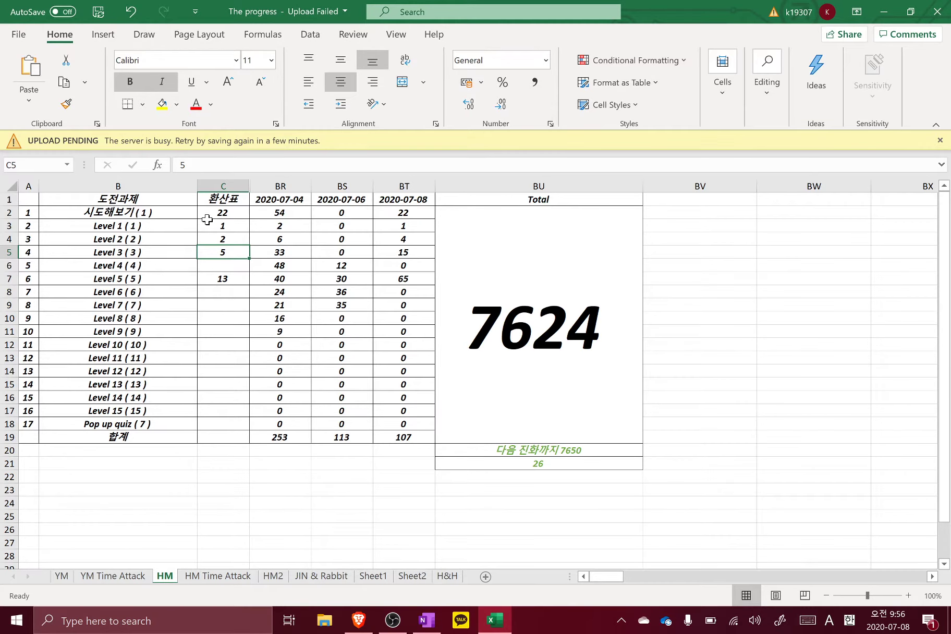
{"action": "key", "text": "alt+Tab"}
{"action": "key", "text": "Tab"}
{"action": "scroll", "coordinate": [208, 225], "scroll_direction": "down", "scroll_amount": 3}
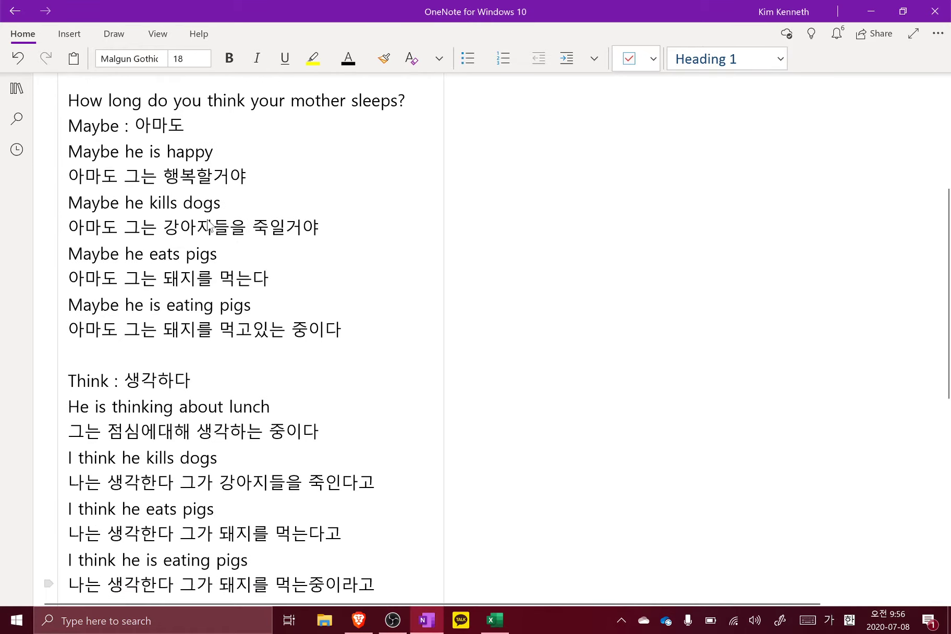
{"action": "key", "text": "ctrl+Home"}
{"action": "key", "text": "Down"}
{"action": "key", "text": "Home"}
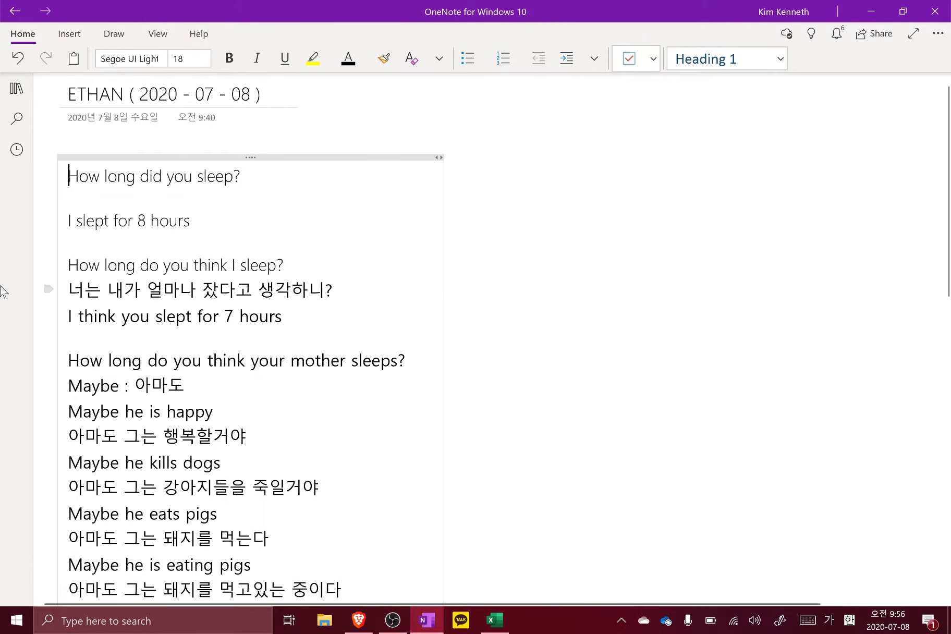
{"action": "key", "text": "alt+Tab"}
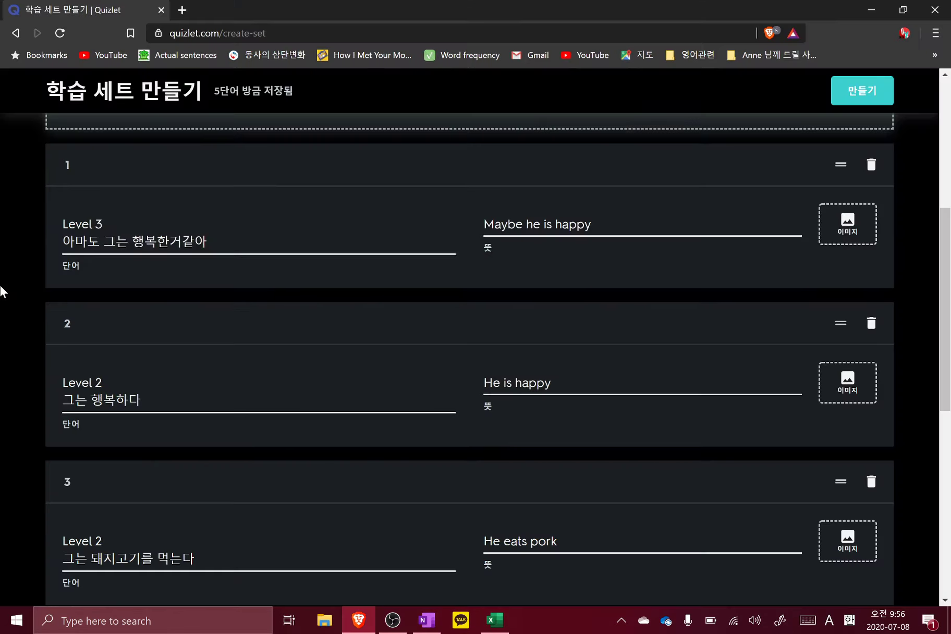
- Switch to the progress workbook in Excel and set 시도해보기 in the HM sheet's 환산표 column to 23
{"action": "key", "text": "alt+Tab"}
{"action": "key", "text": "alt+Tab"}
{"action": "key", "text": "alt+Tab"}
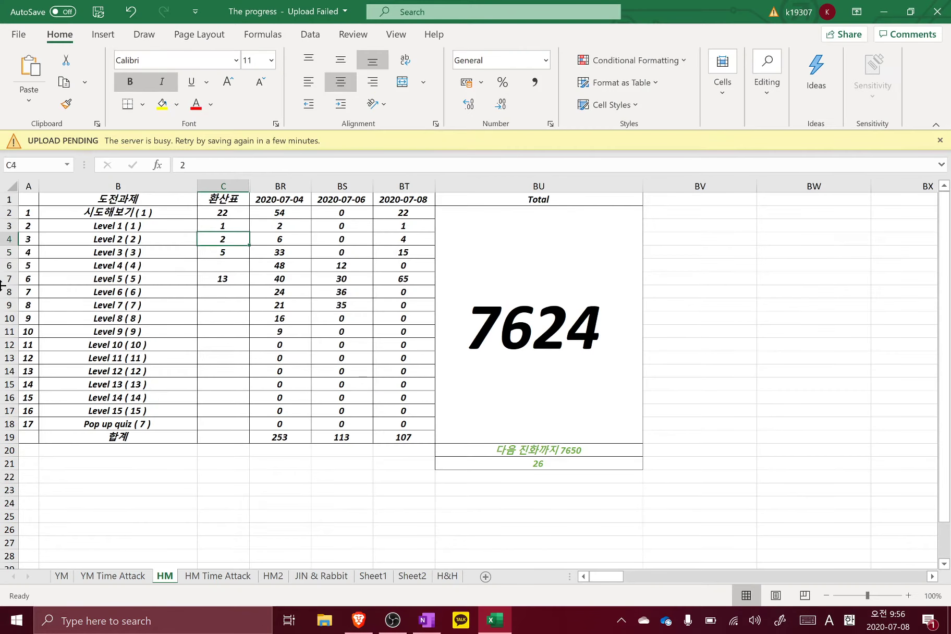
{"action": "key", "text": "Up"}
{"action": "key", "text": "Up"}
{"action": "key", "text": "Up"}
{"action": "key", "text": "Down"}
{"action": "type", "text": "23"}
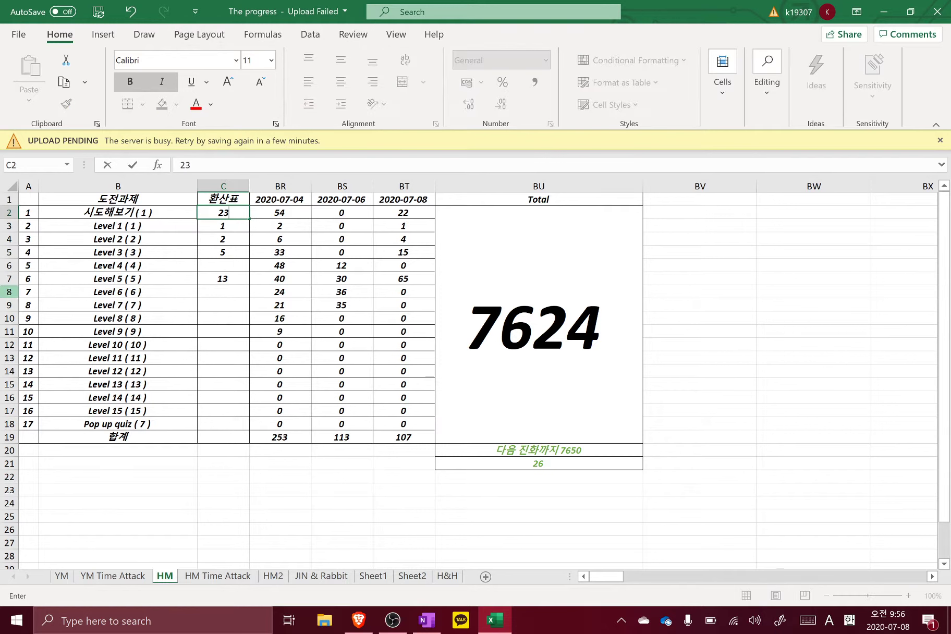
{"action": "key", "text": "Return"}
- Set the Level 5 entry in the 환산표 column to 14
{"action": "key", "text": "Down"}
{"action": "key", "text": "Down"}
{"action": "key", "text": "Down"}
{"action": "key", "text": "Down"}
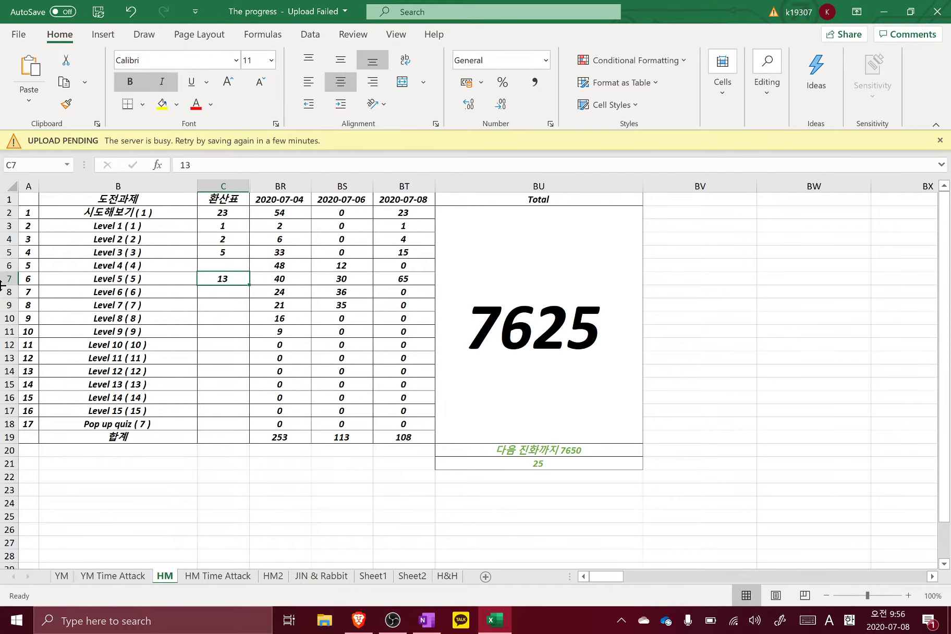
{"action": "type", "text": "14"}
{"action": "key", "text": "Return"}
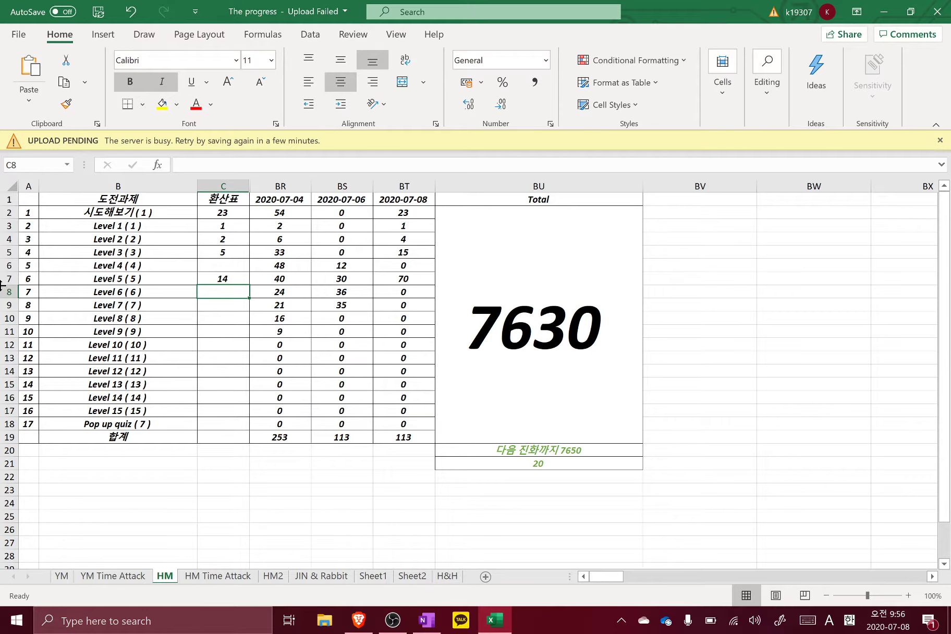
- Check the grand total and the 2020-07-08 level scores on the HM sheet
{"action": "key", "text": "Up"}
{"action": "key", "text": "Right"}
{"action": "key", "text": "Right"}
{"action": "key", "text": "Right"}
{"action": "key", "text": "Right"}
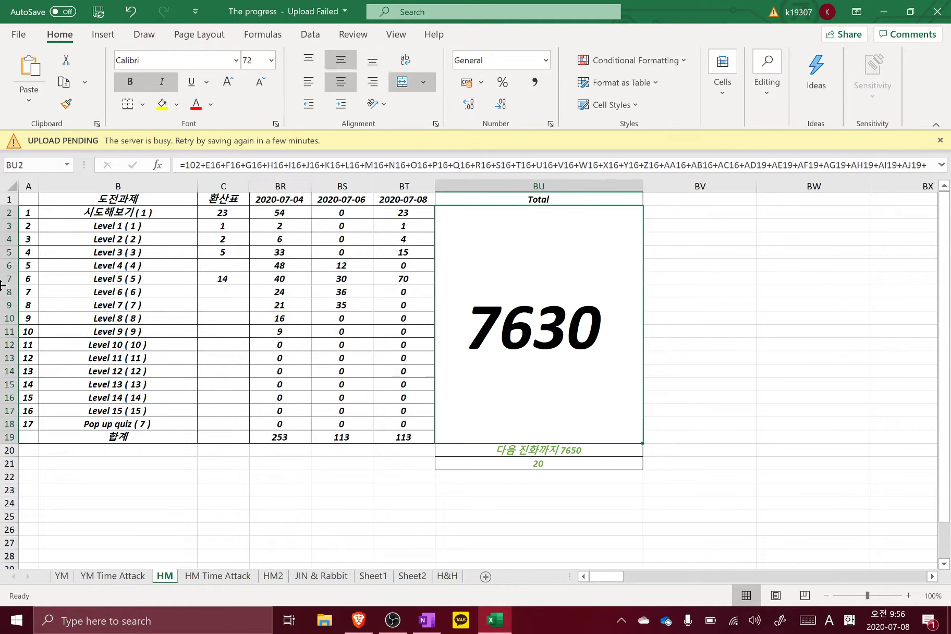
{"action": "key", "text": "Left"}
{"action": "key", "text": "Up"}
{"action": "key", "text": "Up"}
{"action": "key", "text": "Up"}
{"action": "key", "text": "Up"}
{"action": "key", "text": "Up"}
{"action": "key", "text": "Down"}
{"action": "key", "text": "Down"}
{"action": "key", "text": "Down"}
{"action": "key", "text": "Down"}
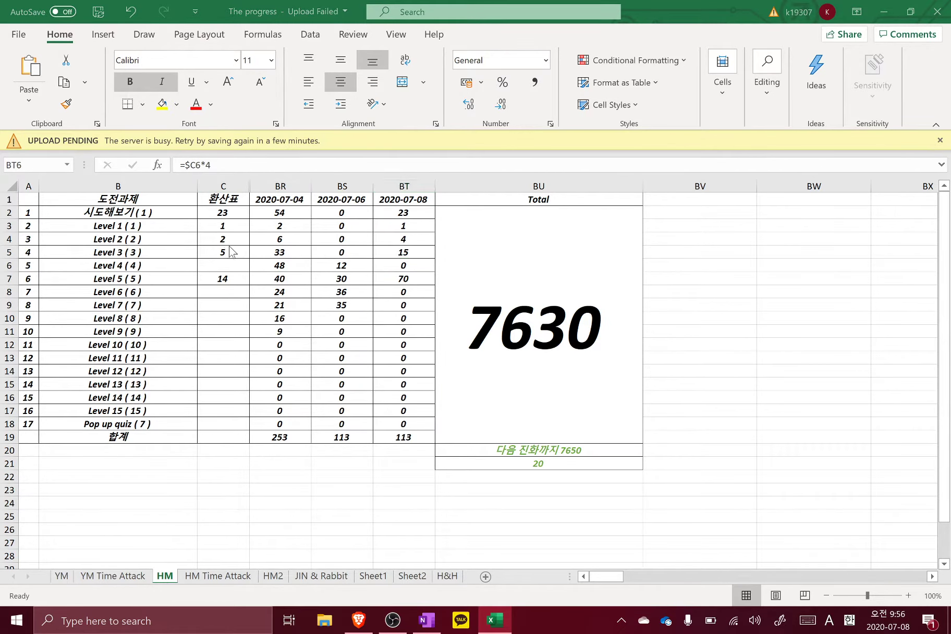
- Search the computer for KakaoTalk and open it
{"action": "key", "text": "super+s"}
{"action": "type", "text": "kka"}
{"action": "key", "text": "BackSpace"}
{"action": "key", "text": "BackSpace"}
{"action": "key", "text": "BackSpace"}
{"action": "type", "text": "koka"}
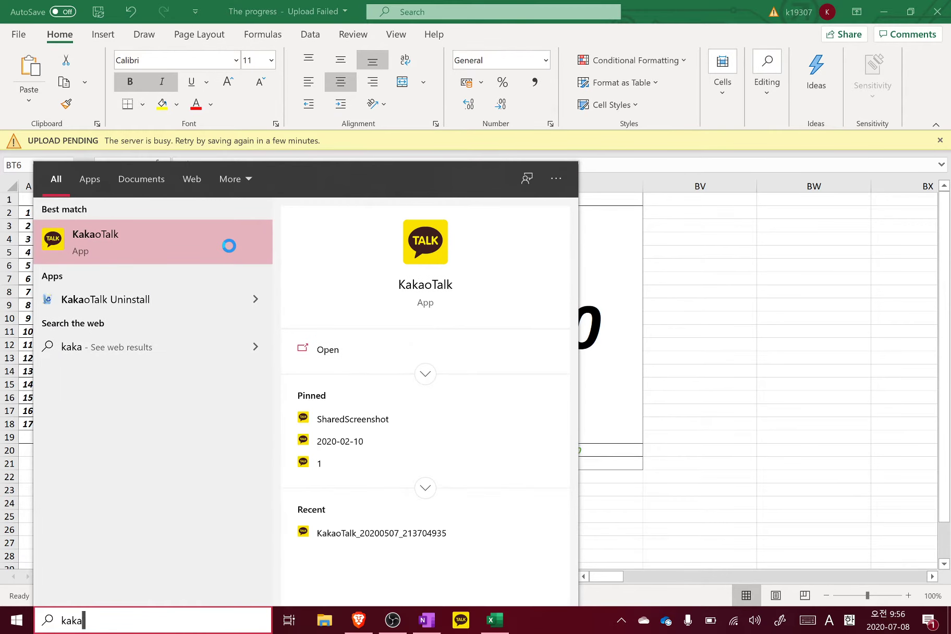
{"action": "key", "text": "Escape"}
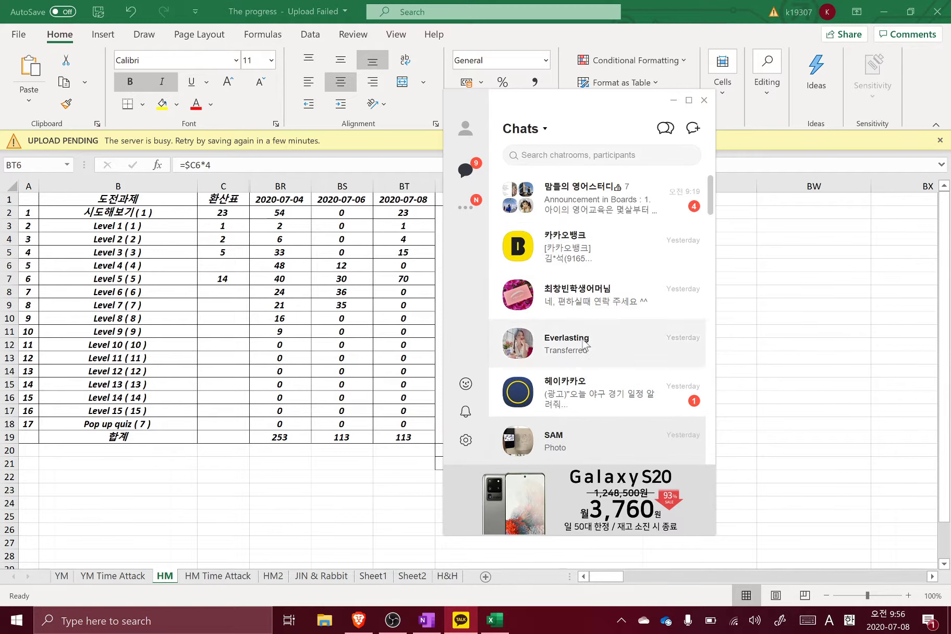
- Open the student's chat and view the latest Quizlet results photo enlarged in a maximized window
{"action": "scroll", "coordinate": [594, 328], "scroll_direction": "down", "scroll_amount": 2}
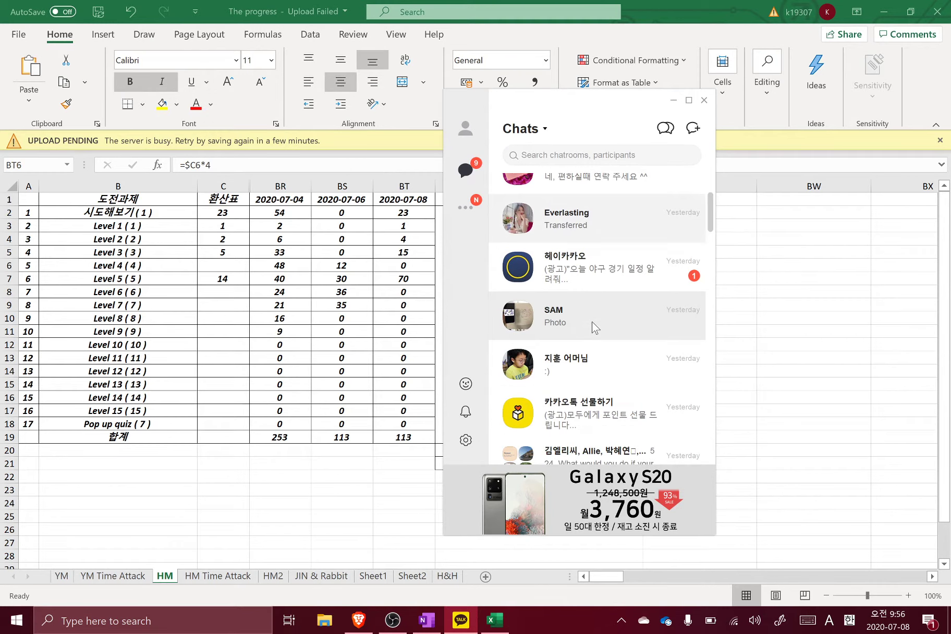
{"action": "double_click", "coordinate": [585, 324]}
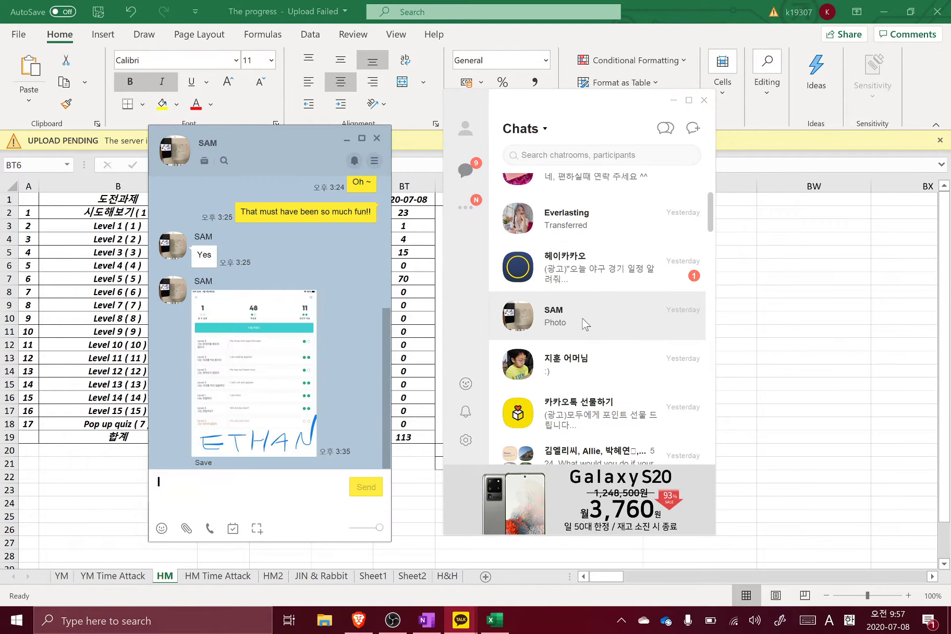
{"action": "left_click", "coordinate": [206, 384]}
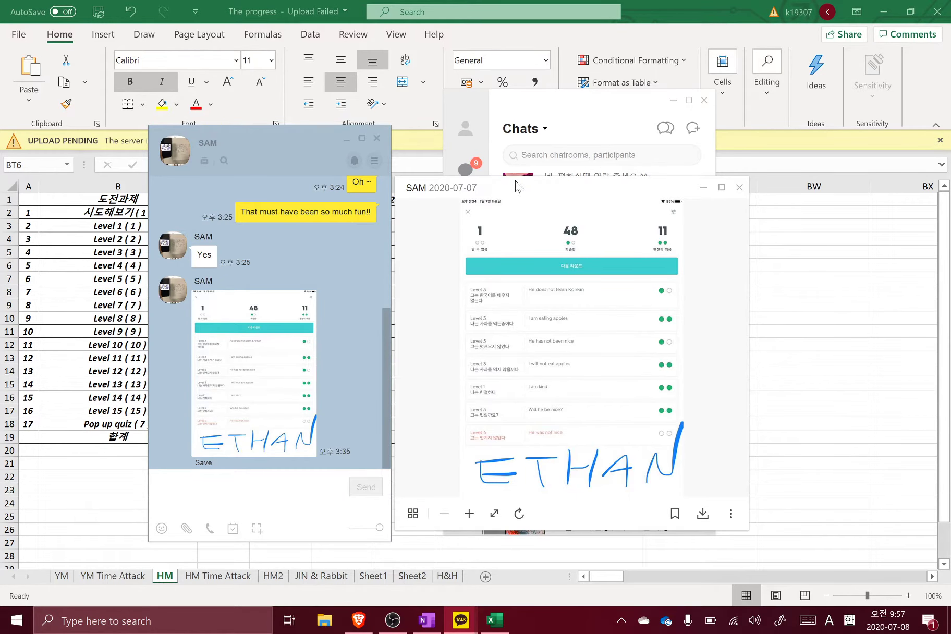
{"action": "left_click_drag", "start_coordinate": [516, 179], "coordinate": [503, 2]}
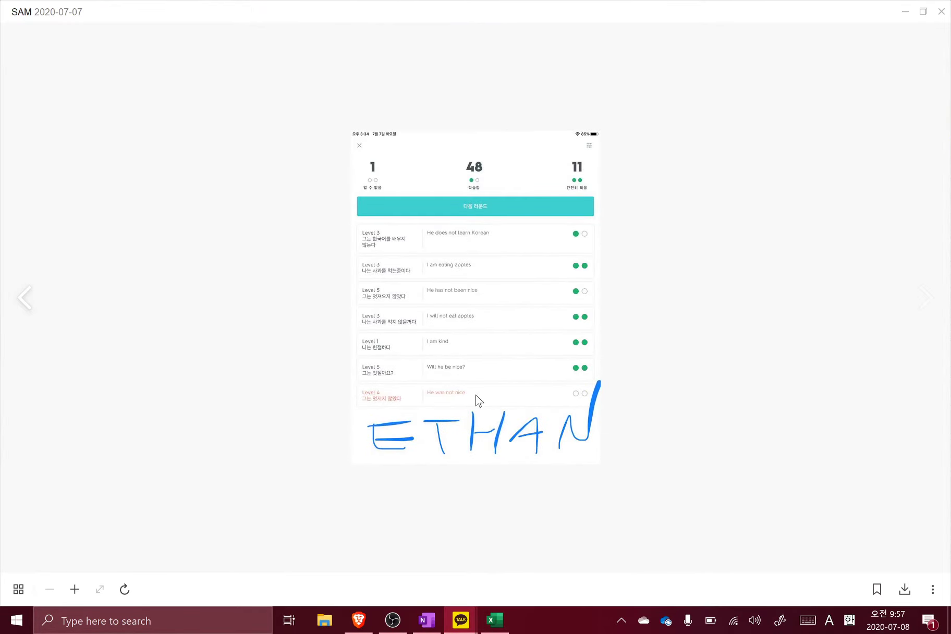
{"action": "scroll", "coordinate": [467, 420], "scroll_direction": "up", "scroll_amount": 4}
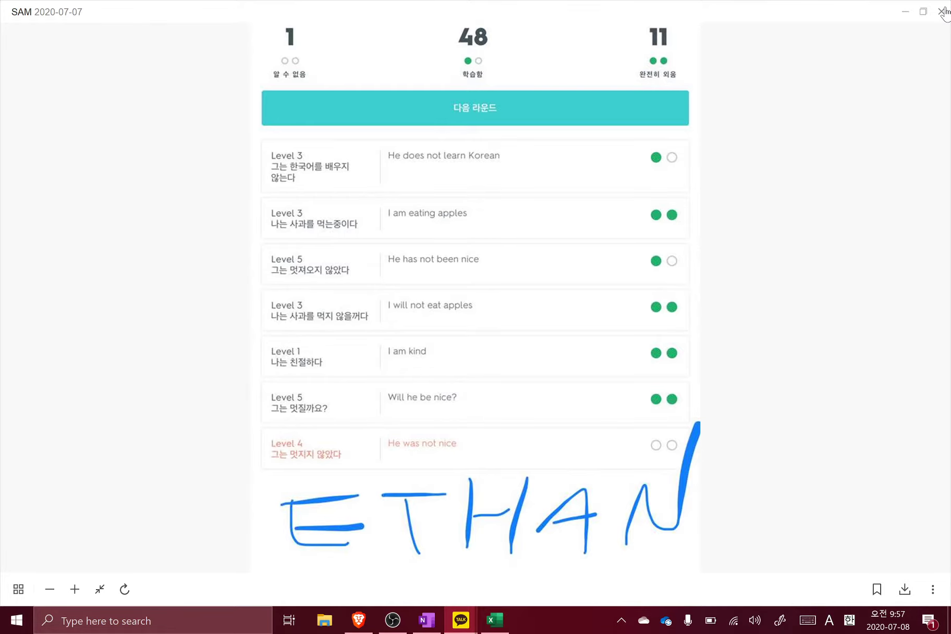
- Switch to the OneNote lesson page and write "This was my mistake" on the empty first line of the notes
{"action": "key", "text": "alt+Tab"}
{"action": "key", "text": "alt+Tab"}
{"action": "key", "text": "Tab"}
{"action": "key", "text": "Tab"}
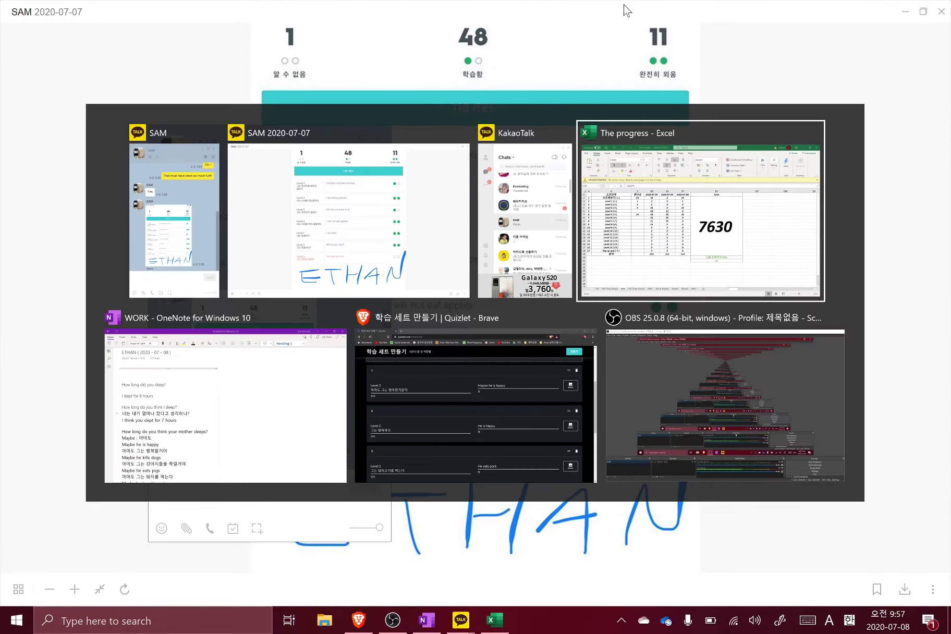
{"action": "key", "text": "Tab"}
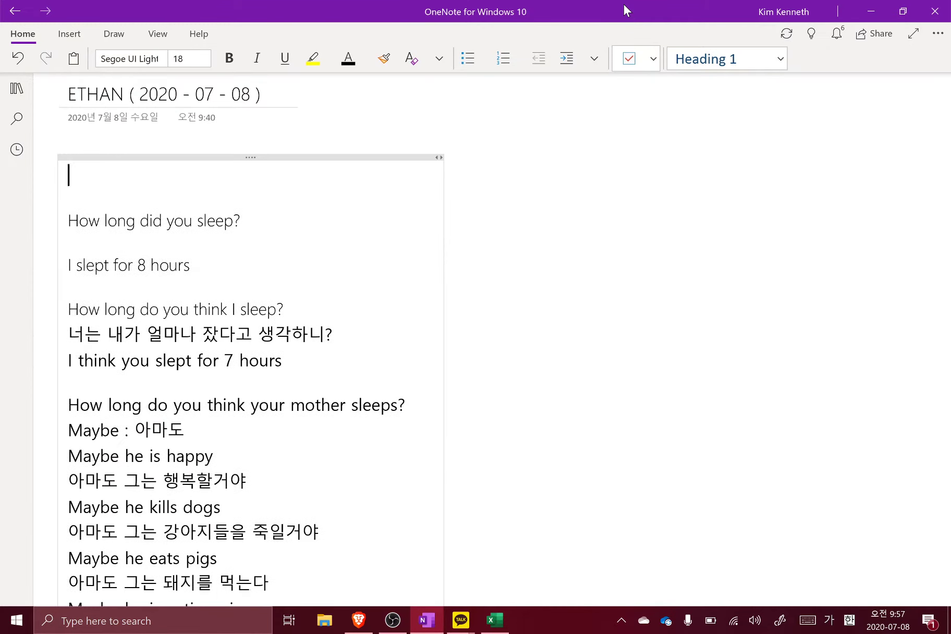
{"action": "key", "text": "Hangul"}
{"action": "type", "text": "This was my mistake"}
{"action": "key", "text": "Return"}
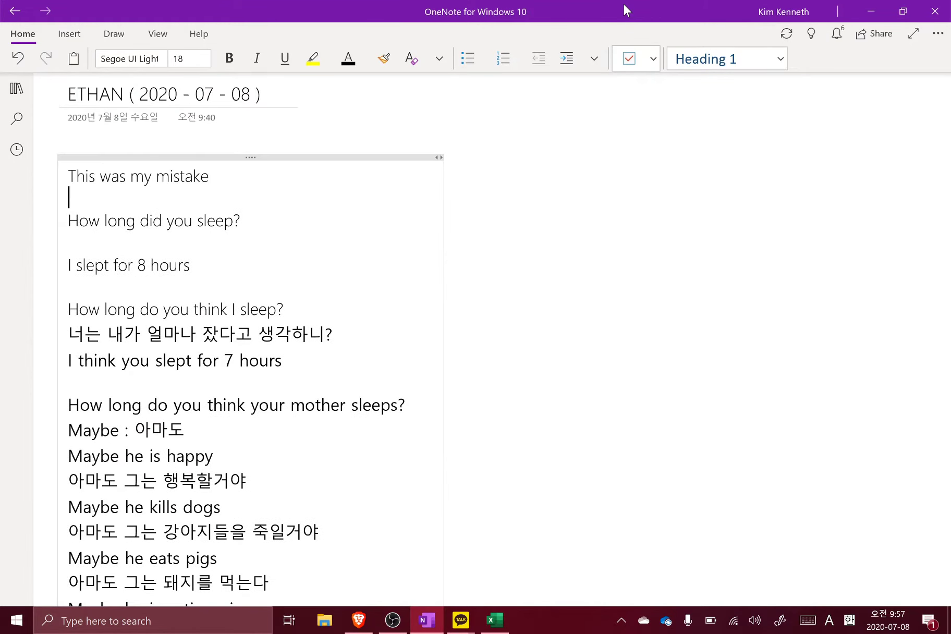
- Add the Korean translation "이건 내 실수였어" beneath "This was my mistake"
{"action": "key", "text": "Hangul"}
{"action": "type", "text": "이건 ㄴㅐ 실수여"}
{"action": "key", "text": "BackSpace"}
{"action": "key", "text": "BackSpace"}
{"action": "type", "text": "였어"}
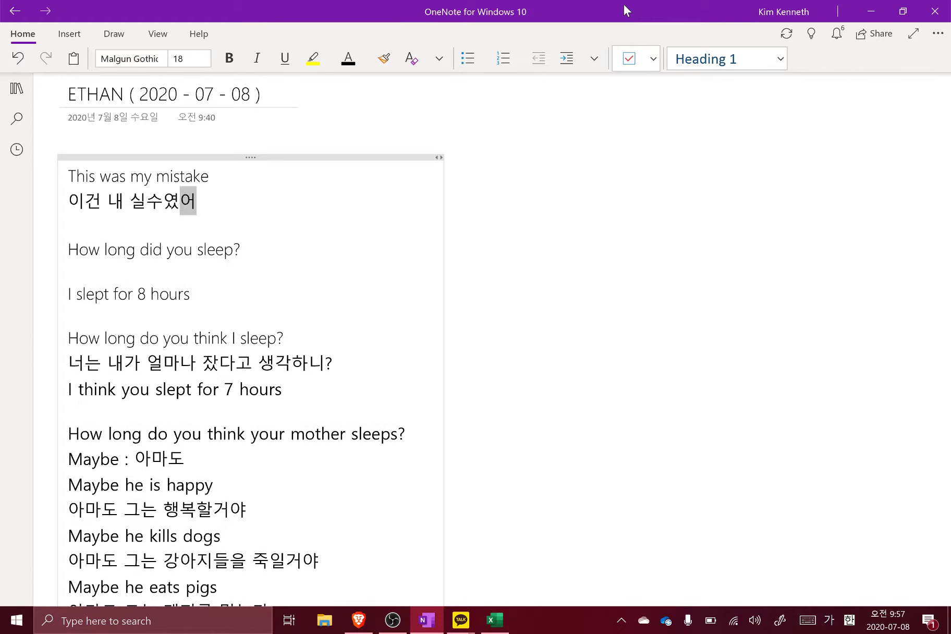
{"action": "key", "text": "Return"}
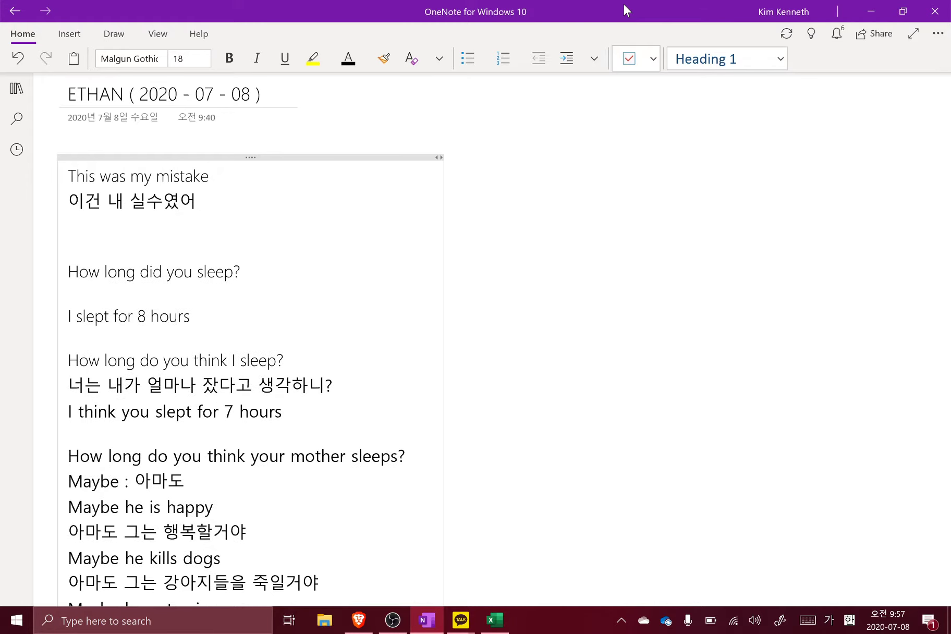
{"action": "key", "text": "Hangul"}
{"action": "key", "text": "BackSpace"}
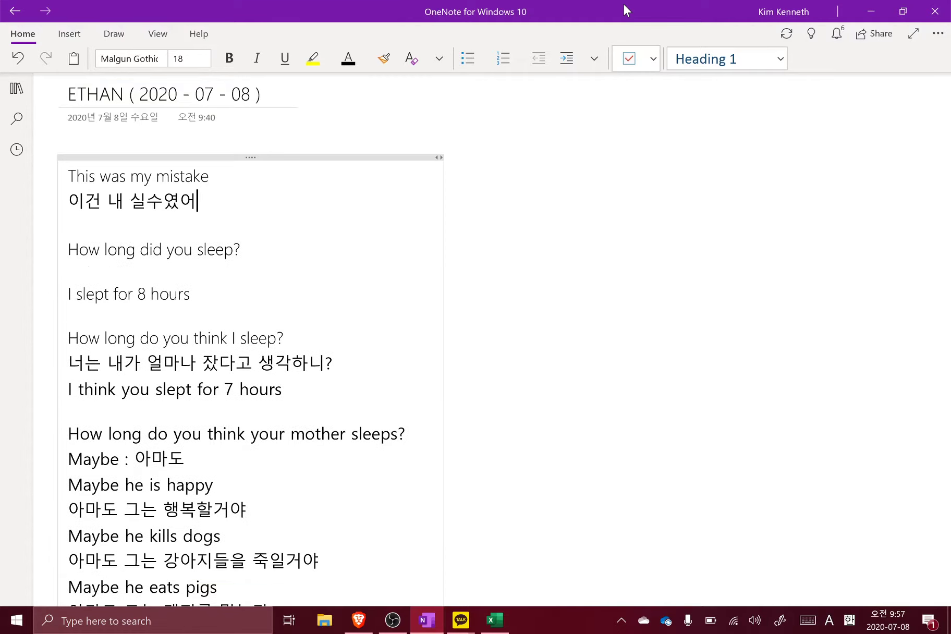
- Insert two blank lines above "This was my mistake" and return to the first line of the notes
{"action": "key", "text": "Up"}
{"action": "key", "text": "Left"}
{"action": "key", "text": "Left"}
{"action": "key", "text": "Left"}
{"action": "key", "text": "Left"}
{"action": "key", "text": "Left"}
{"action": "key", "text": "Left"}
{"action": "key", "text": "Left"}
{"action": "key", "text": "Left"}
{"action": "key", "text": "Left"}
{"action": "key", "text": "Left"}
{"action": "key", "text": "Left"}
{"action": "key", "text": "Left"}
{"action": "key", "text": "Left"}
{"action": "key", "text": "Left"}
{"action": "key", "text": "Left"}
{"action": "key", "text": "Left"}
{"action": "key", "text": "Left"}
{"action": "key", "text": "Left"}
{"action": "key", "text": "Left"}
{"action": "key", "text": "Return"}
{"action": "key", "text": "Return"}
{"action": "key", "text": "Up"}
{"action": "key", "text": "Up"}
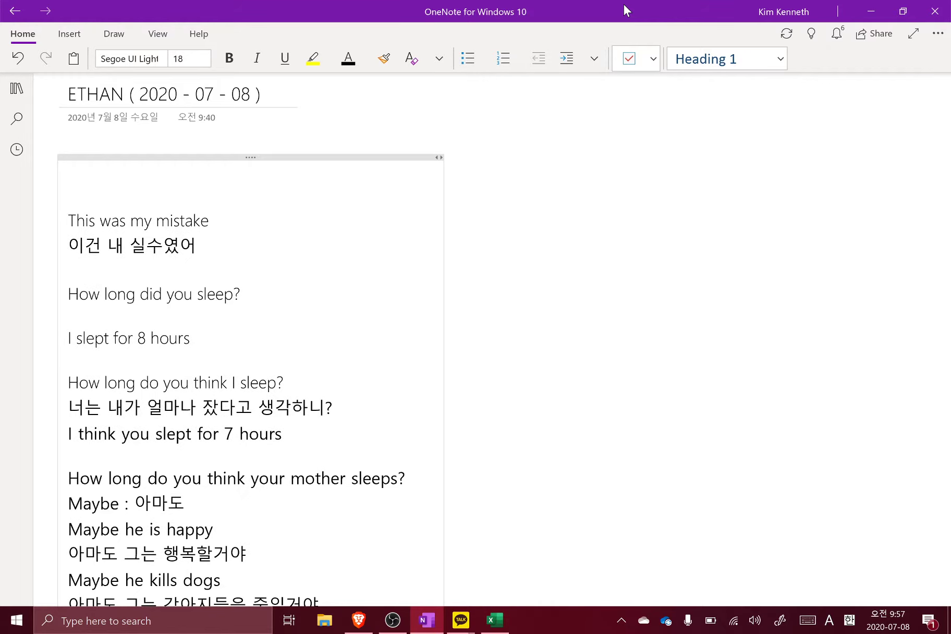
- Switch to the Quizlet set in Brave and fill card 5's term with "Level 3" and "이건 내 실수였어" on separate lines
{"action": "key", "text": "alt+Tab"}
{"action": "key", "text": "alt+Tab"}
{"action": "key", "text": "alt+Tab"}
{"action": "key", "text": "alt+Tab"}
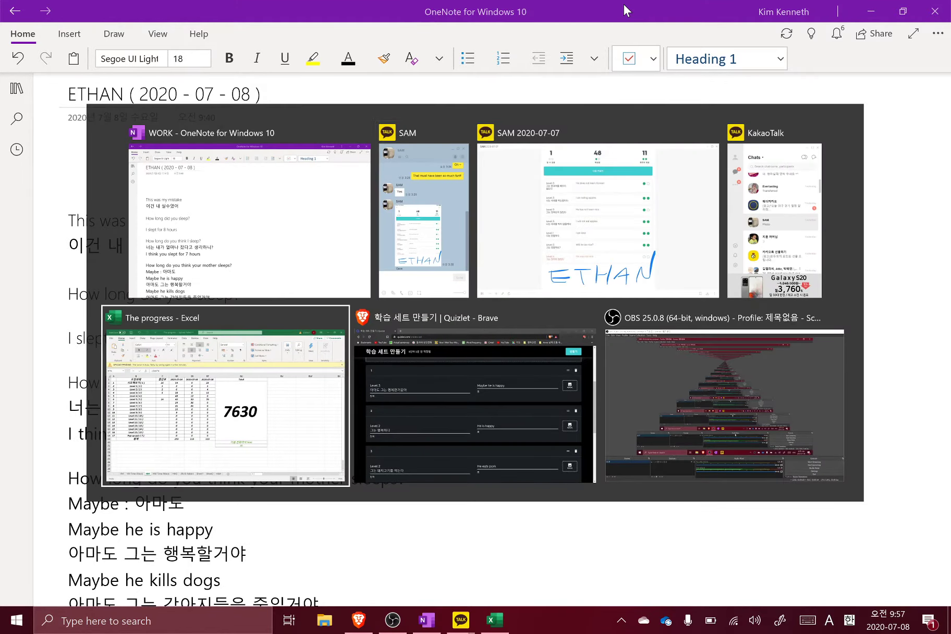
{"action": "key", "text": "alt+Tab"}
{"action": "key", "text": "Tab"}
{"action": "type", "text": "Lev"}
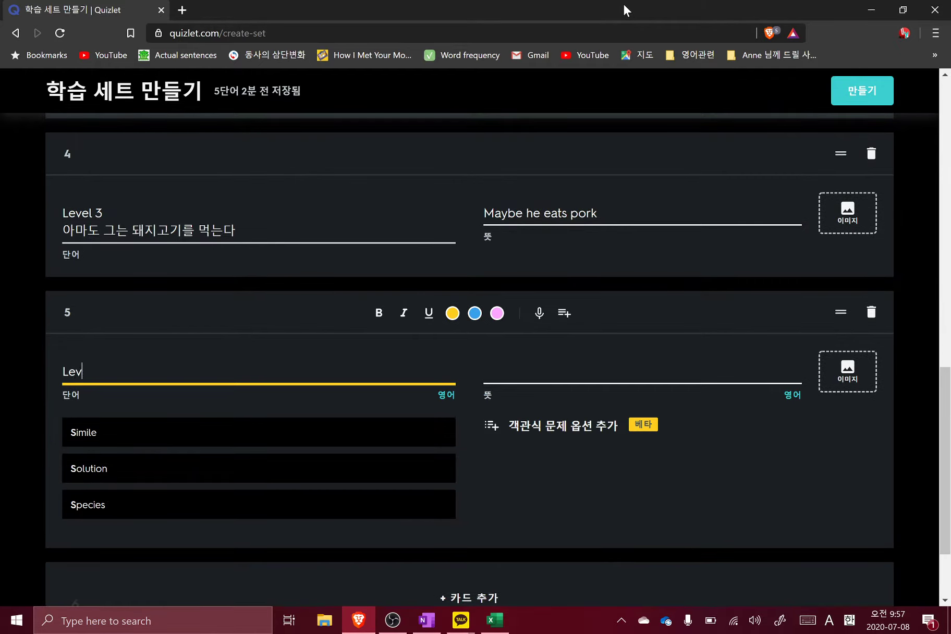
{"action": "type", "text": "el"}
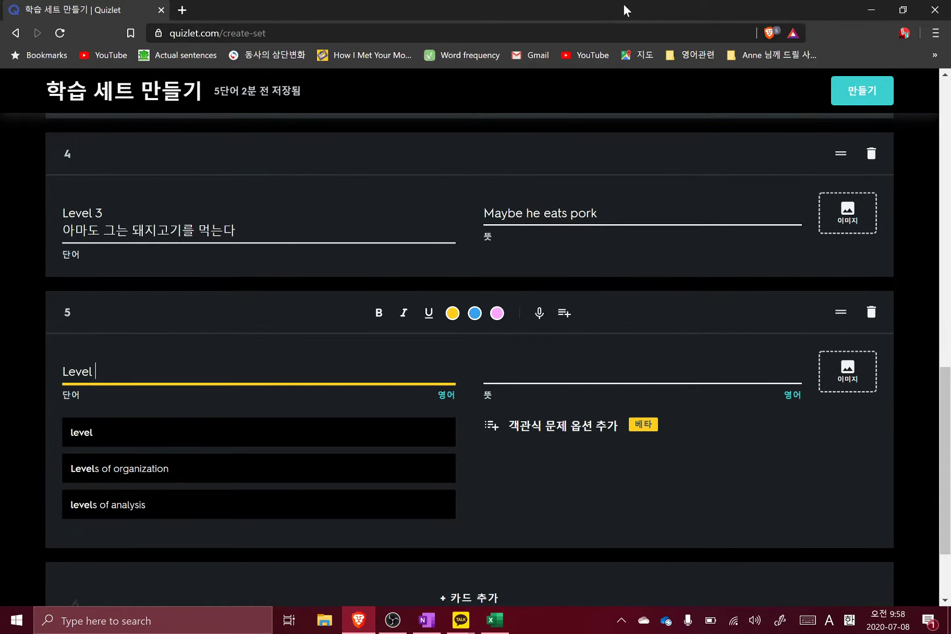
{"action": "type", "text": " 3"}
{"action": "key", "text": "Return"}
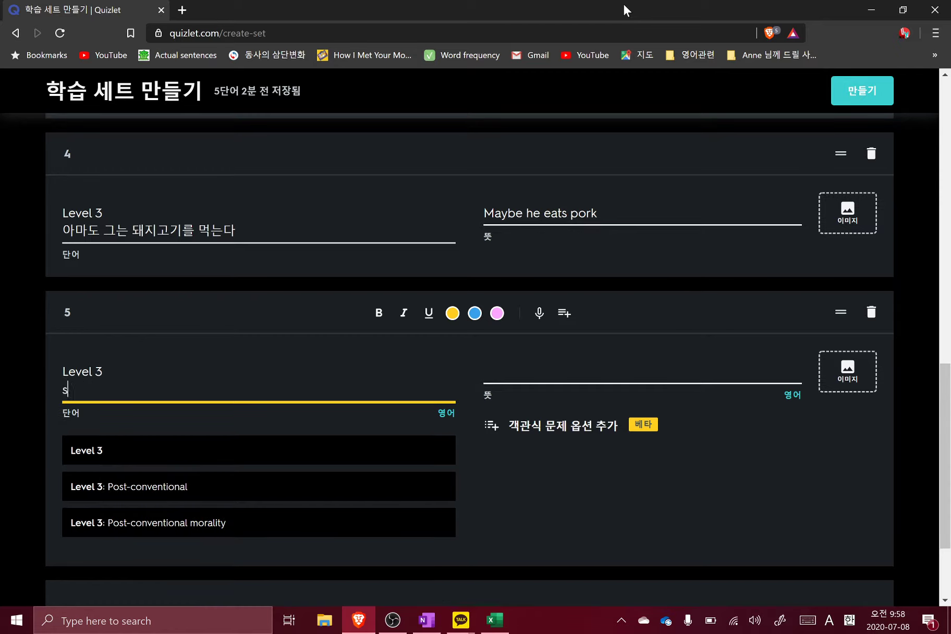
{"action": "key", "text": "Hangul"}
{"action": "type", "text": "이건 내 실수였어"}
{"action": "key", "text": "Tab"}
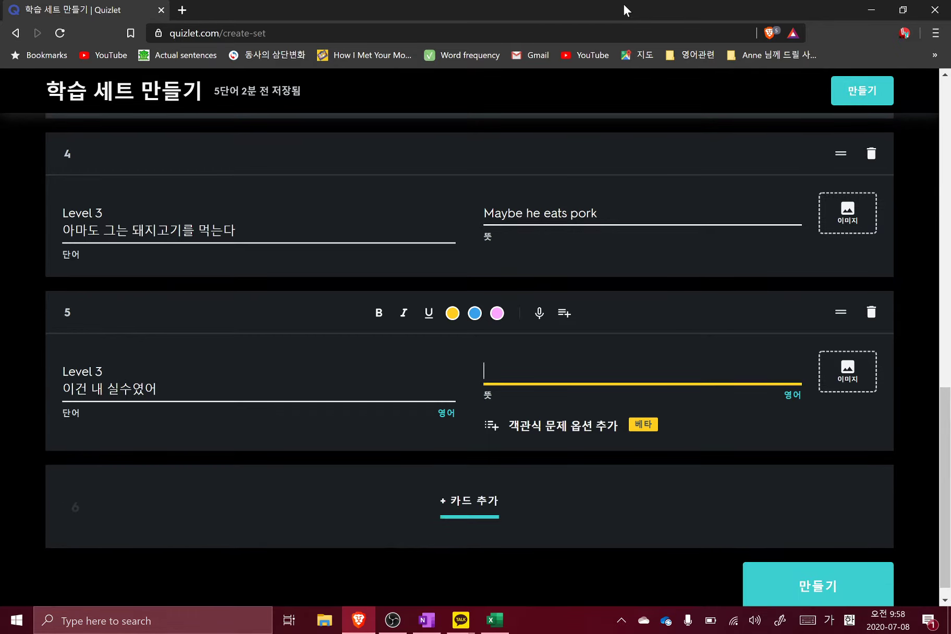
- Enter "This was my mistake" as the definition of card 5
{"action": "key", "text": "Hangul"}
{"action": "type", "text": "This"}
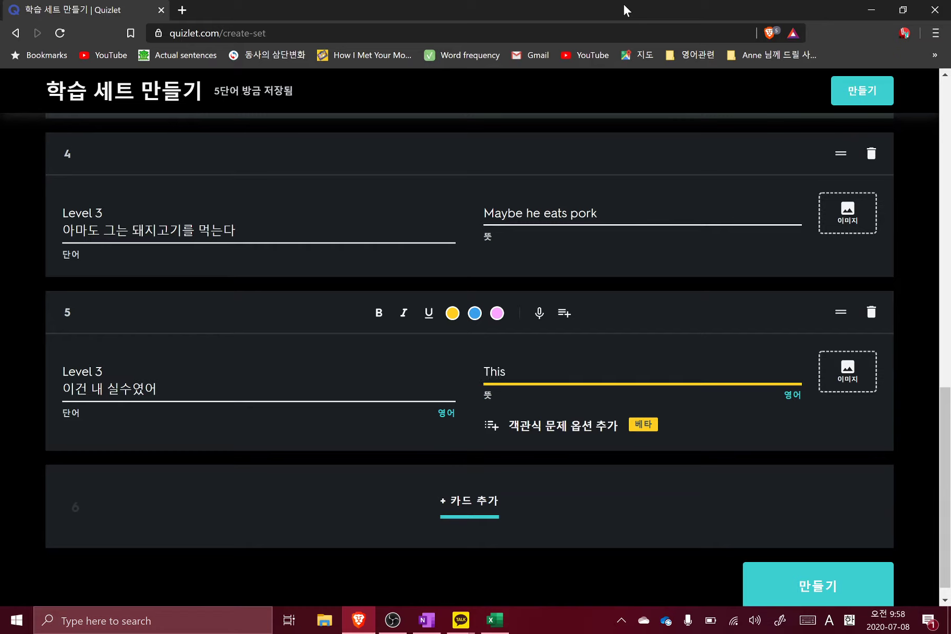
{"action": "type", "text": " was my mistake"}
{"action": "key", "text": "Tab"}
- Return to the progress workbook in Excel and select the Level 3 entry in the 환산표 column
{"action": "key", "text": "alt+Tab"}
{"action": "key", "text": "alt+Tab"}
{"action": "key", "text": "alt+Tab"}
{"action": "key", "text": "alt+Tab"}
{"action": "key", "text": "alt+Tab"}
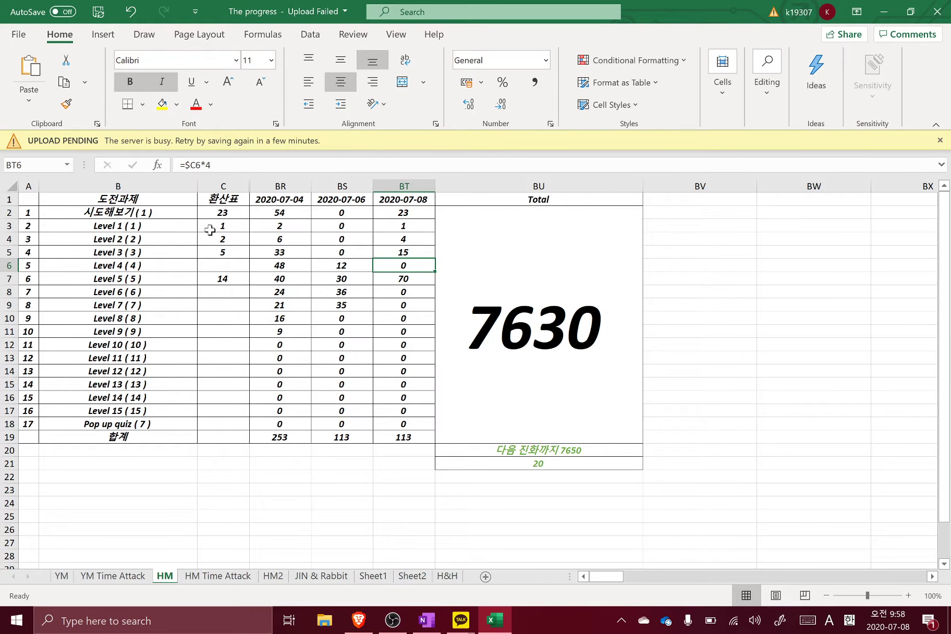
{"action": "left_click_drag", "start_coordinate": [209, 252], "coordinate": [244, 254]}
{"action": "left_click", "coordinate": [240, 254]}
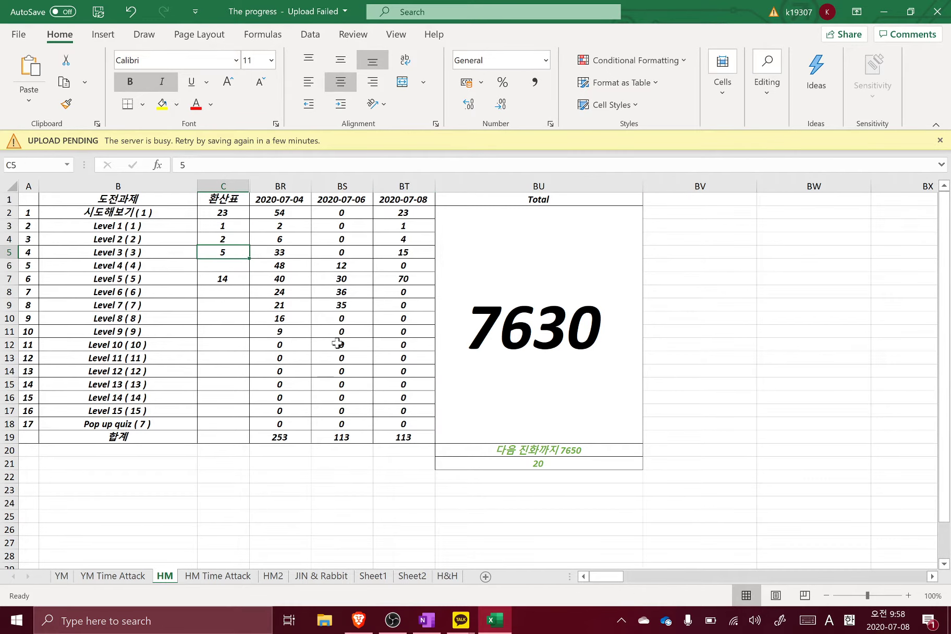
- Switch to the KakaoTalk photo viewer and review the student's Quizlet results
{"action": "key", "text": "alt+Tab"}
{"action": "key", "text": "alt+Tab"}
{"action": "key", "text": "alt+Tab"}
{"action": "key", "text": "alt+Tab"}
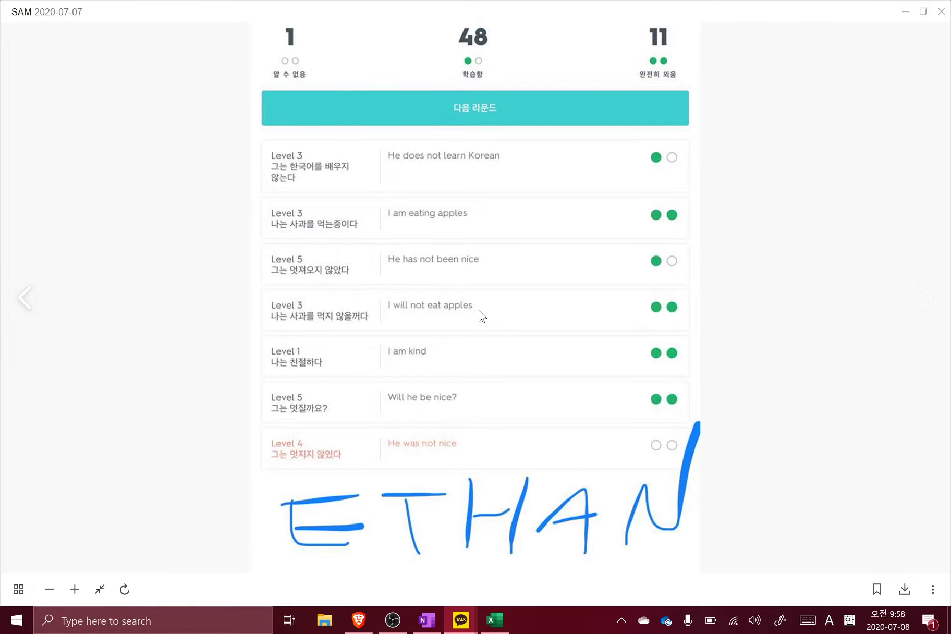
- Go back to the Excel workbook and check the 2020-07-08 합계 cell on the YM sheet
{"action": "key", "text": "alt+Tab"}
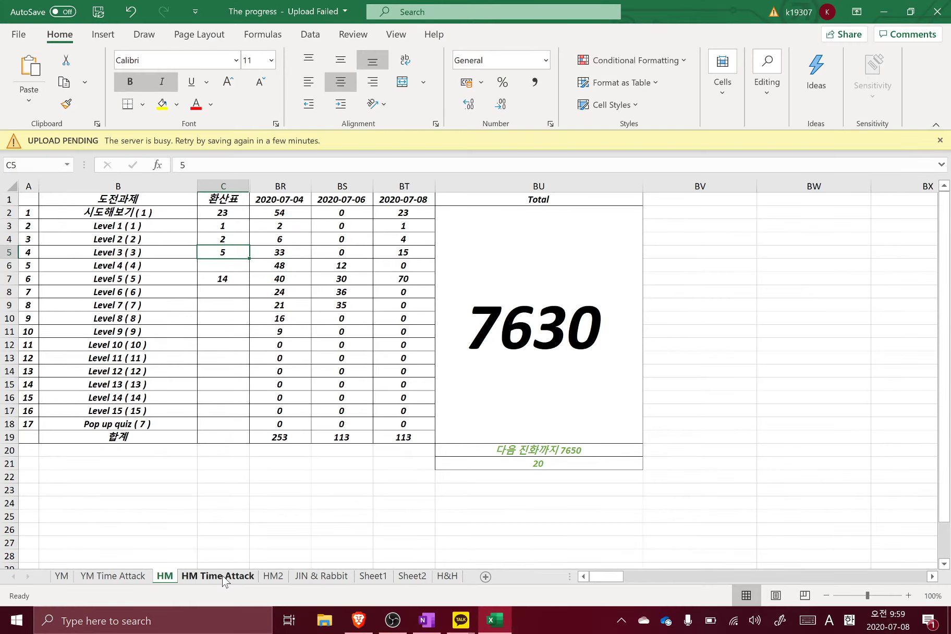
{"action": "left_click", "coordinate": [62, 575]}
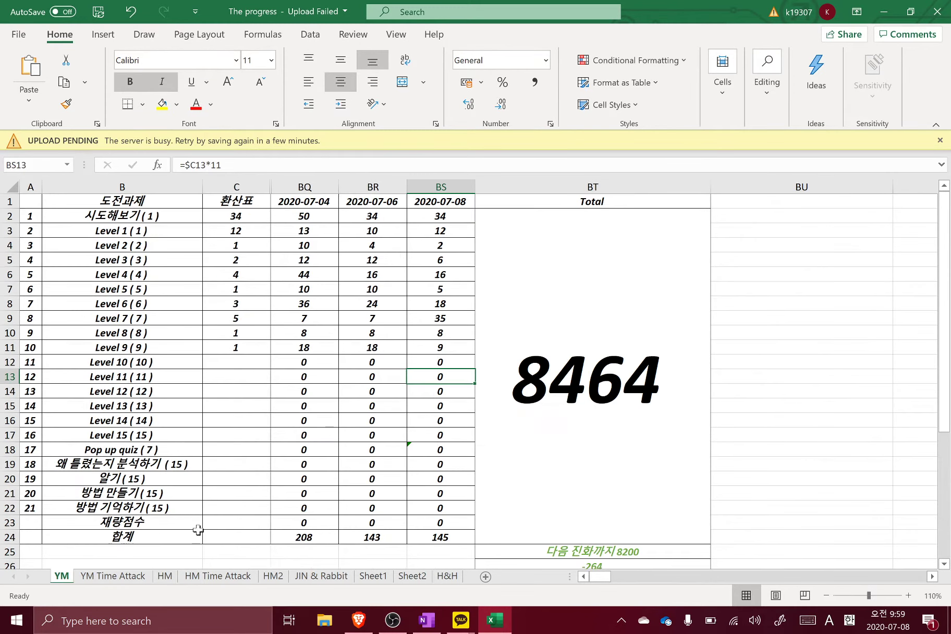
{"action": "left_click", "coordinate": [443, 537]}
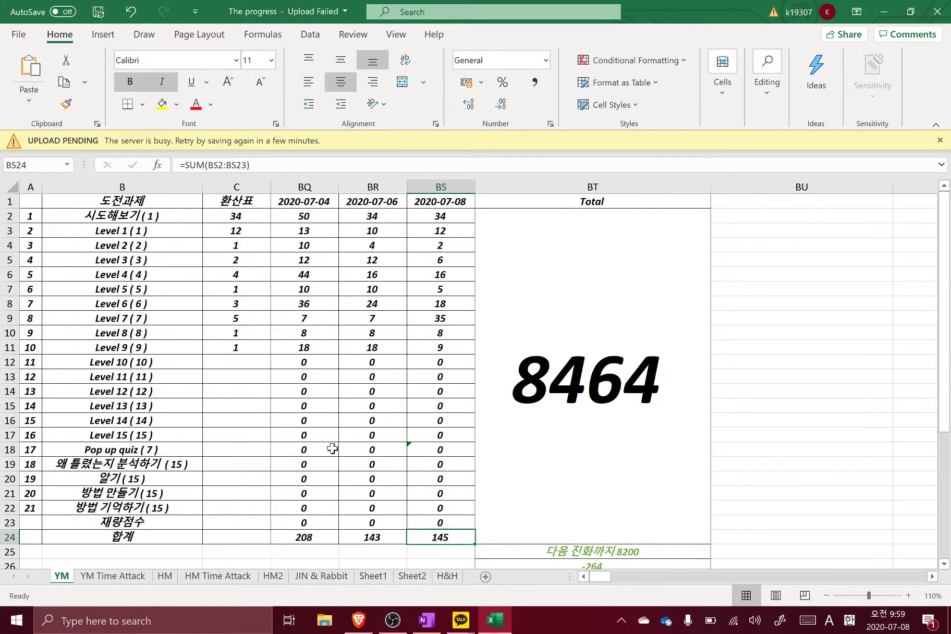
- Return to the KakaoTalk photo viewer and browse the earlier Quizlet results photos
{"action": "key", "text": "alt+Tab"}
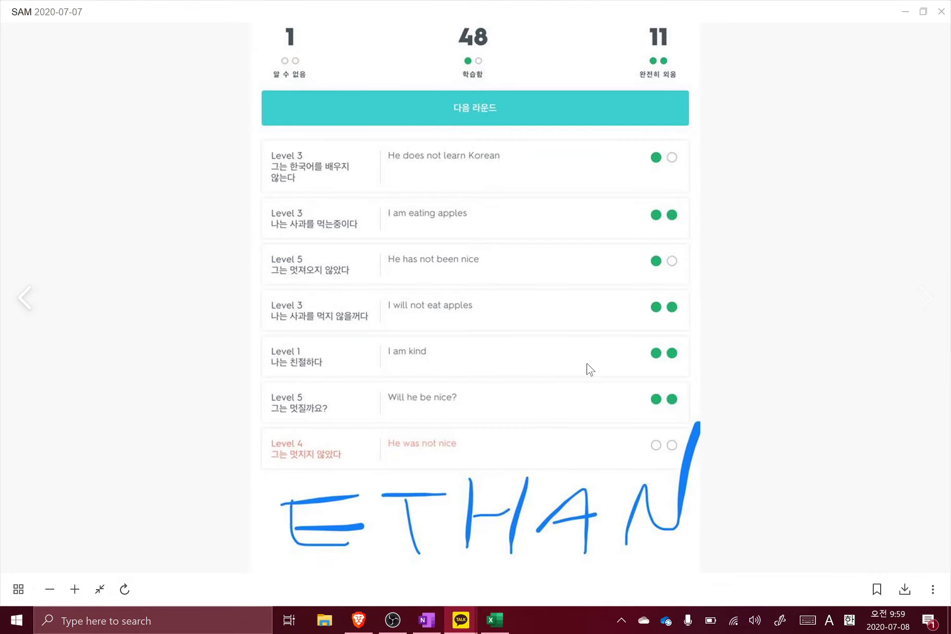
{"action": "key", "text": "Right"}
{"action": "key", "text": "Right"}
{"action": "key", "text": "Right"}
{"action": "key", "text": "Left"}
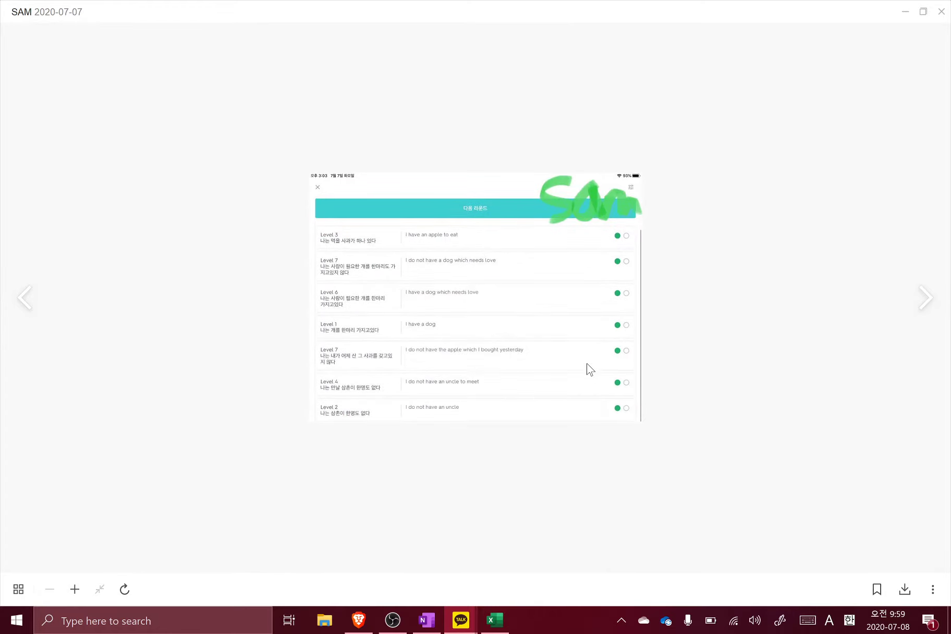
{"action": "key", "text": "Left"}
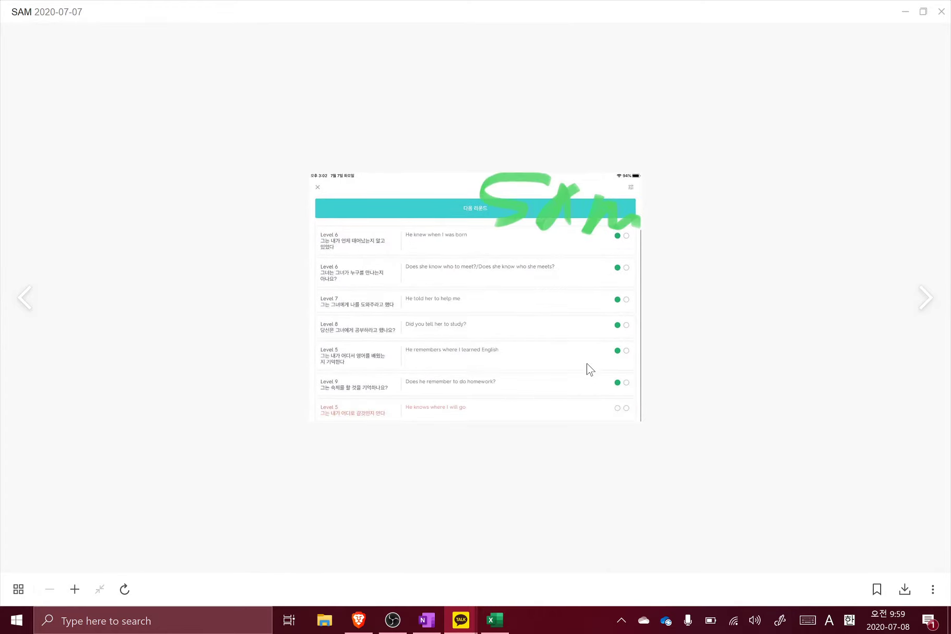
- Browse further back through the student's submitted 2020-07-07 Quizlet result photos
{"action": "key", "text": "Left"}
{"action": "key", "text": "Left"}
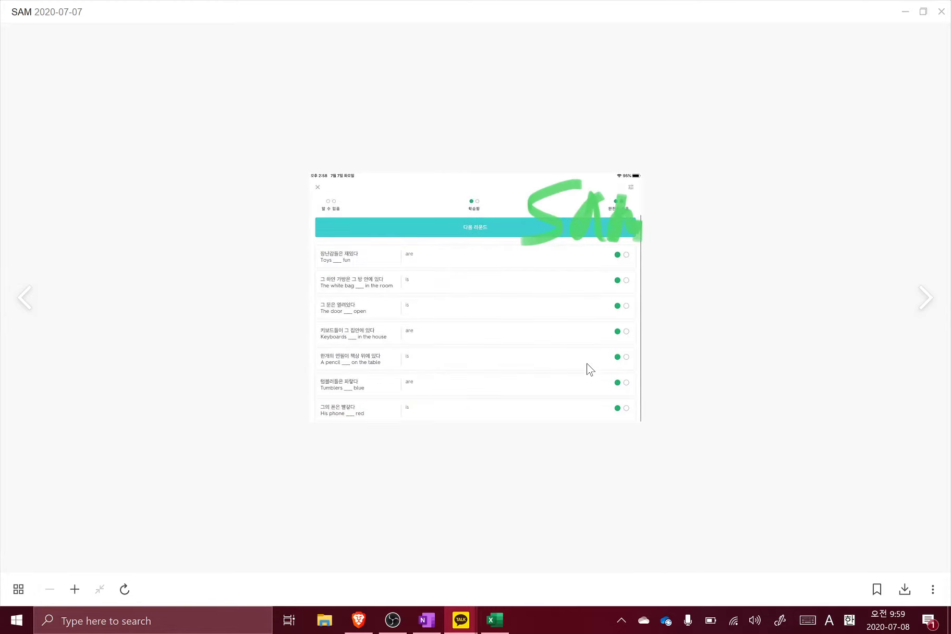
{"action": "key", "text": "Left"}
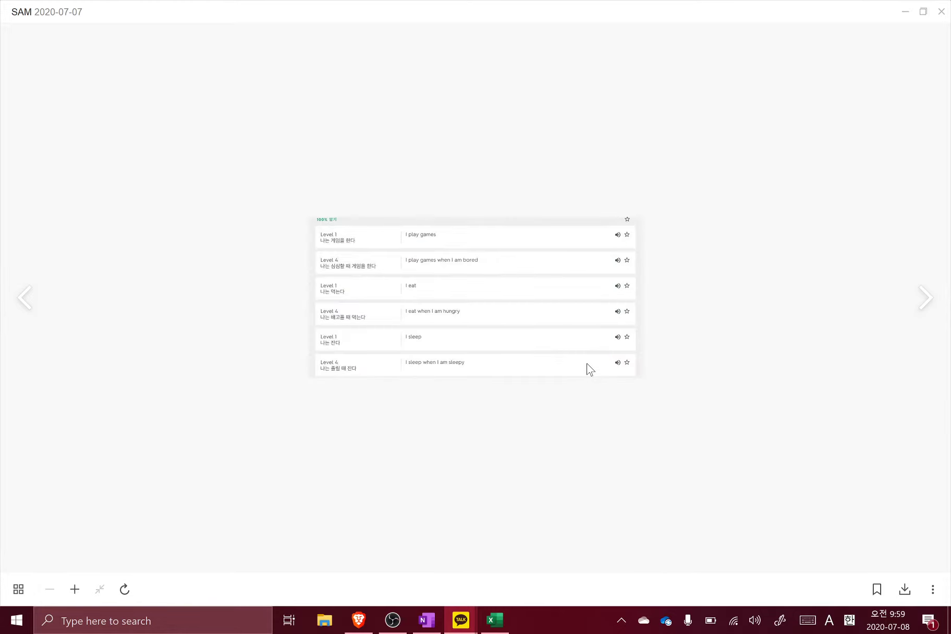
{"action": "key", "text": "Left"}
{"action": "key", "text": "Right"}
- Close the photo viewer and select the Total cell on the progress workbook's HM sheet
{"action": "left_click", "coordinate": [941, 12]}
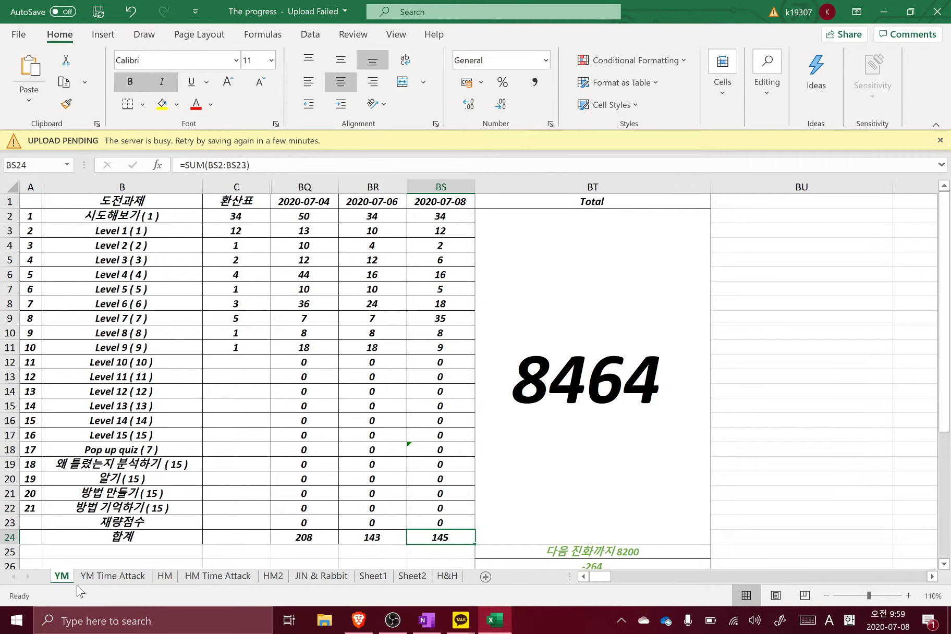
{"action": "left_click", "coordinate": [166, 577]}
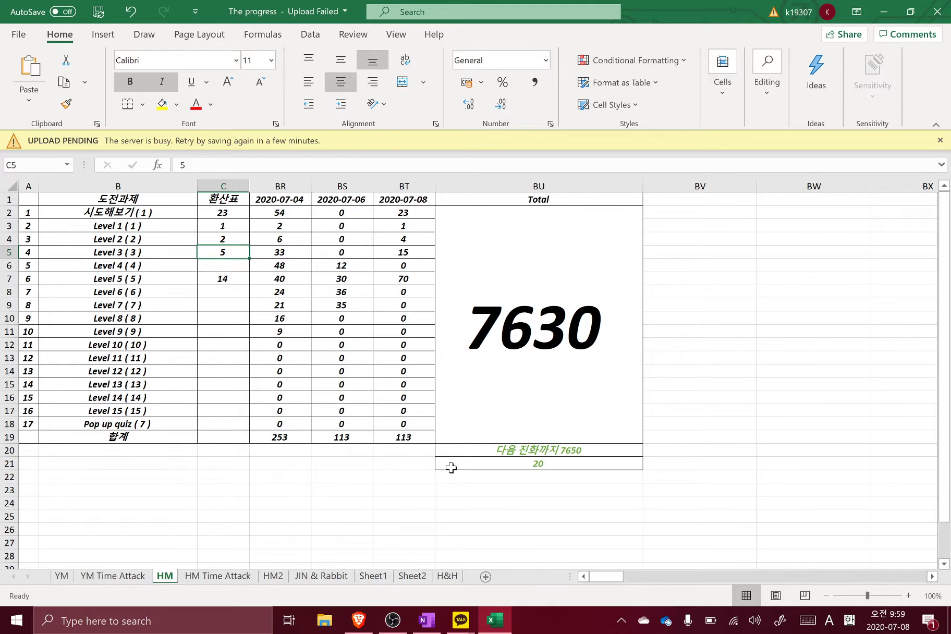
{"action": "left_click", "coordinate": [557, 392]}
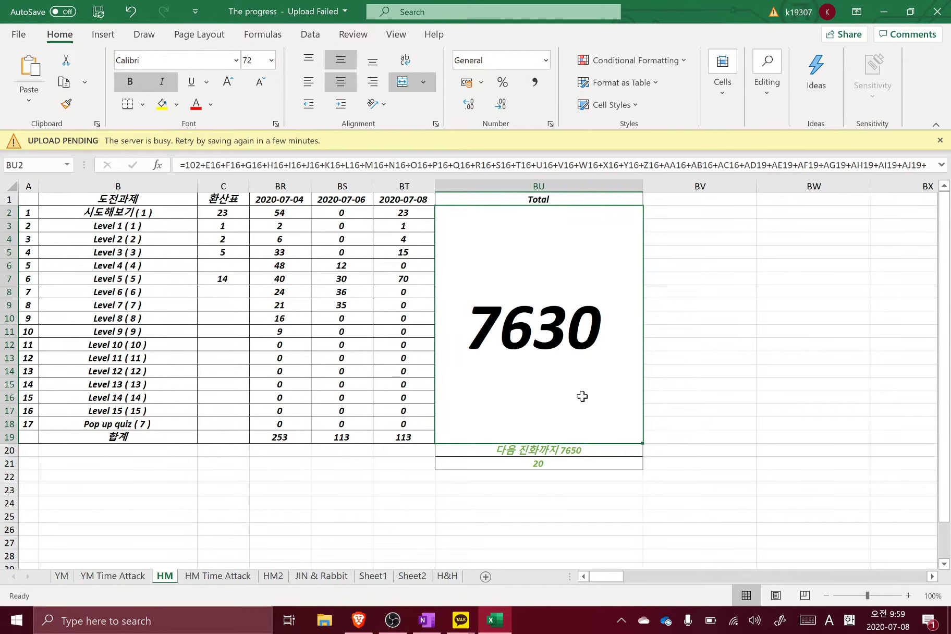
{"action": "key", "text": "alt+Tab"}
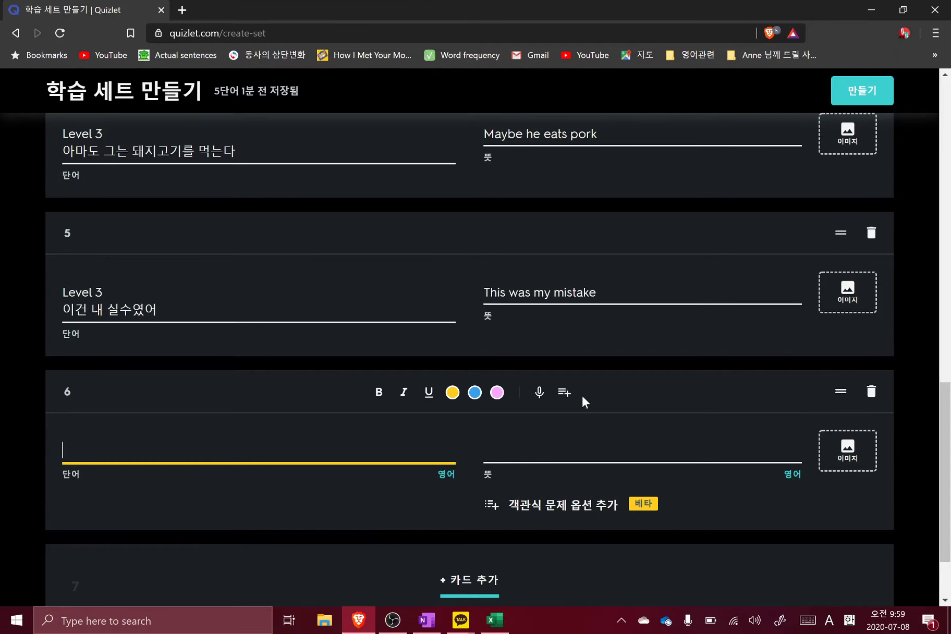
{"action": "key", "text": "Tab"}
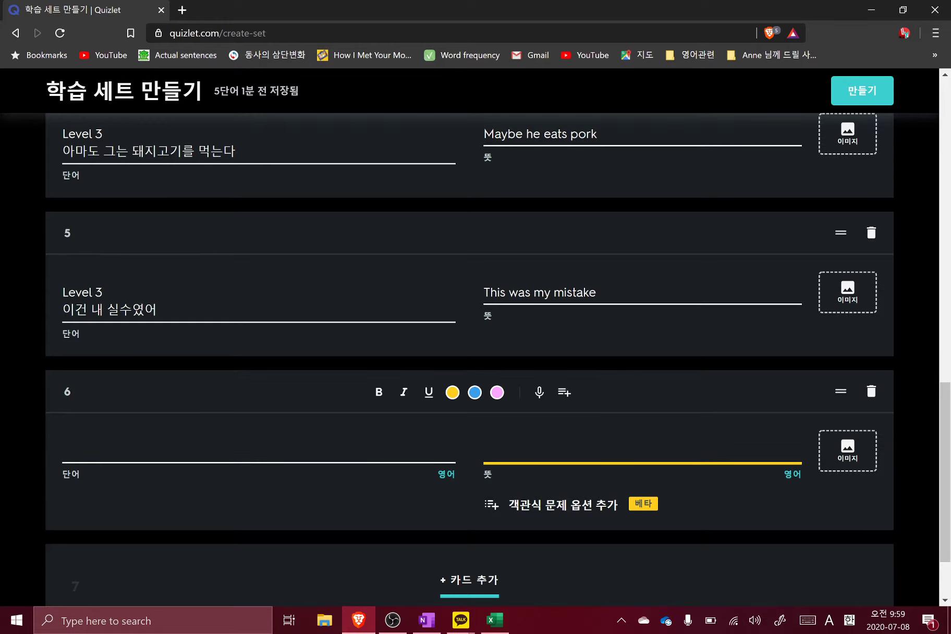
{"action": "key", "text": "shift+Tab"}
{"action": "key", "text": "alt+Tab"}
{"action": "key", "text": "alt+Tab"}
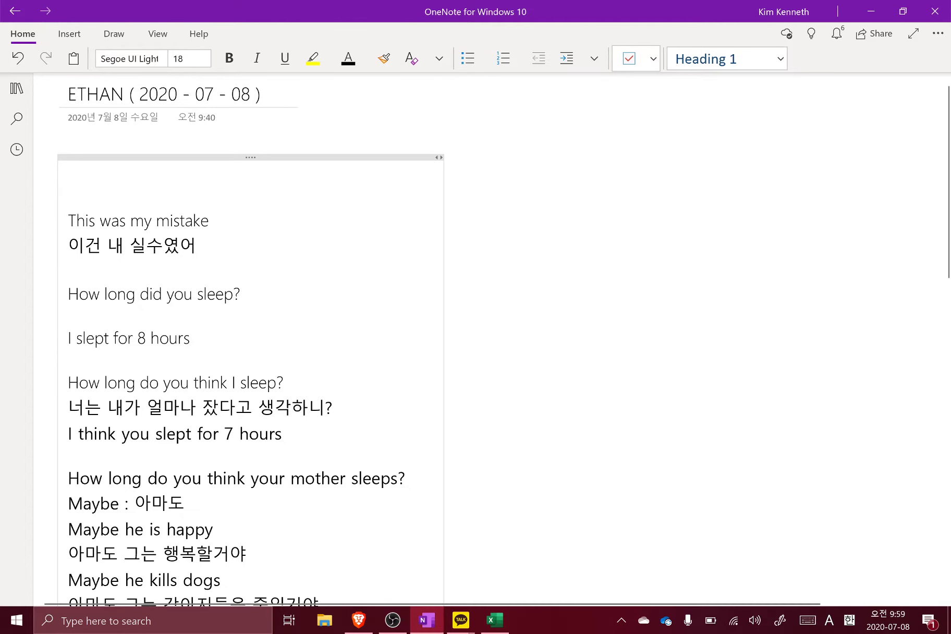
{"action": "type", "text": "s"}
{"action": "key", "text": "BackSpace"}
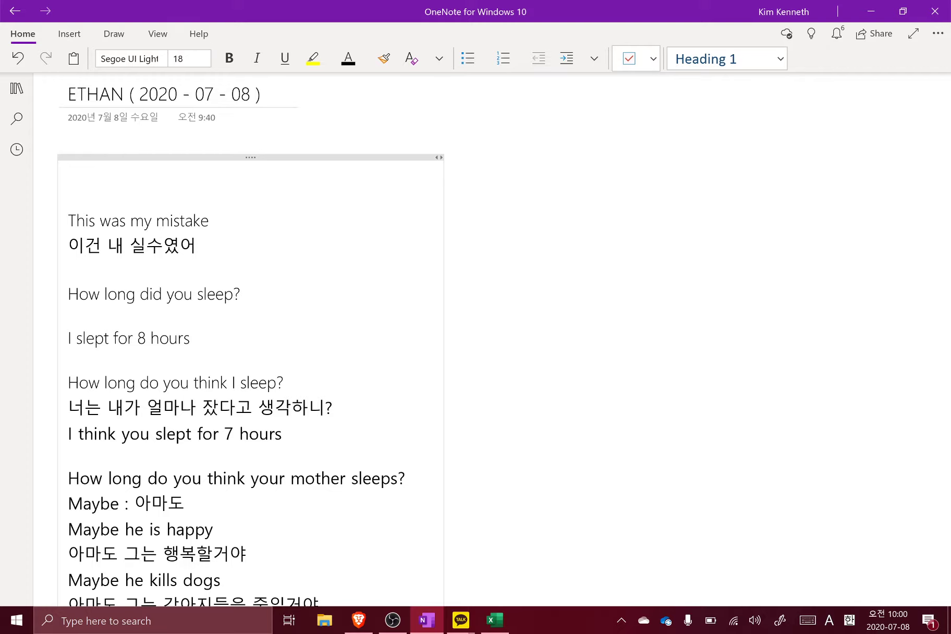
- Switch to the Quizlet set, look through all its cards, and return to the OneNote lesson page
{"action": "key", "text": "alt+Tab"}
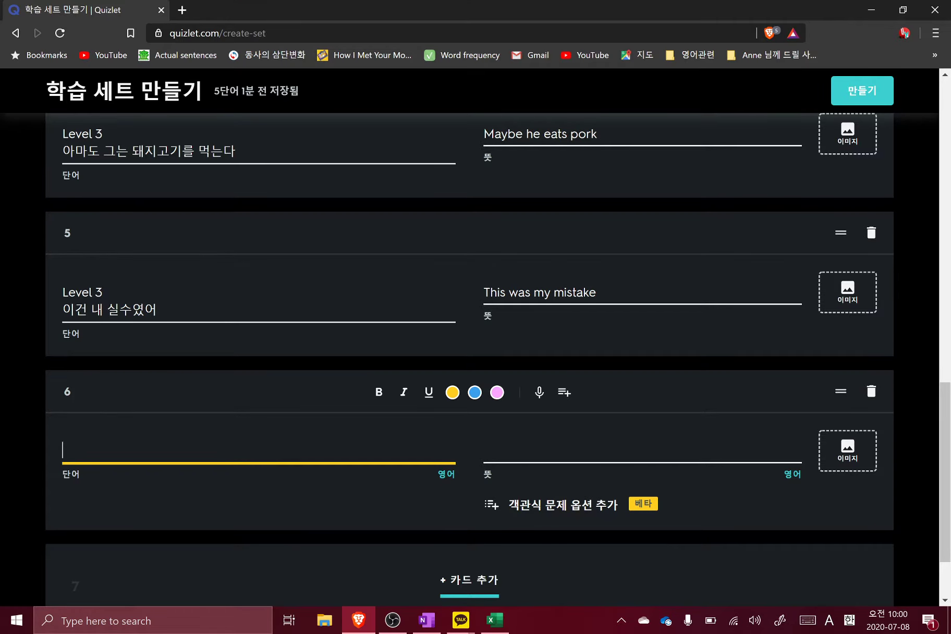
{"action": "scroll", "coordinate": [293, 262], "scroll_direction": "up", "scroll_amount": 15}
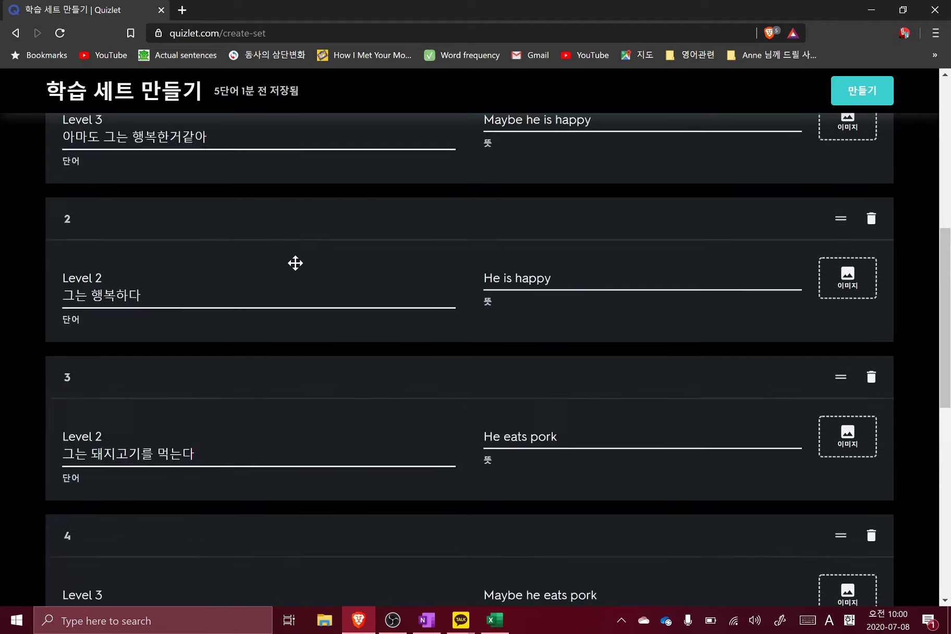
{"action": "scroll", "coordinate": [297, 270], "scroll_direction": "down", "scroll_amount": 12}
{"action": "scroll", "coordinate": [297, 270], "scroll_direction": "down", "scroll_amount": 5}
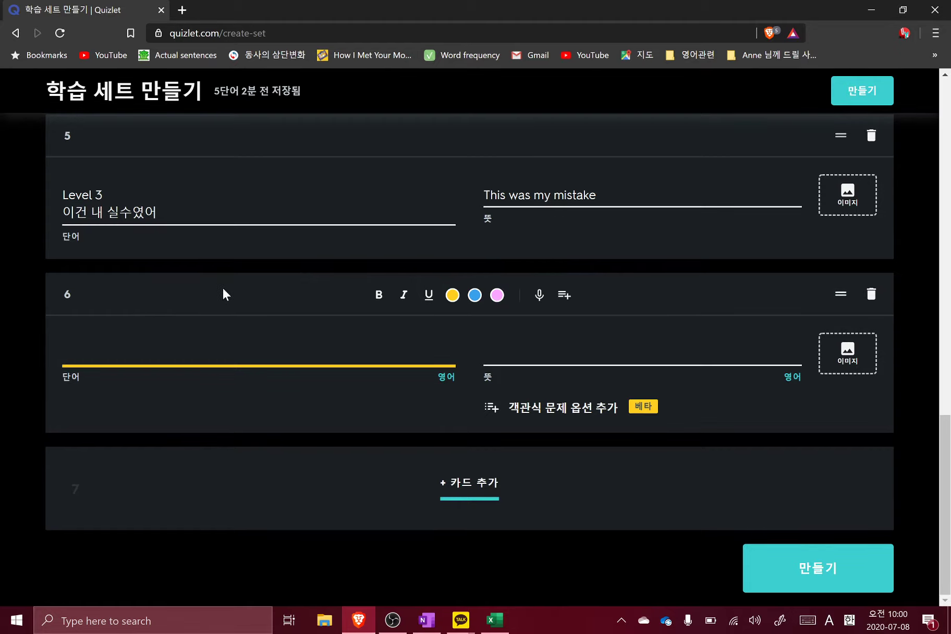
{"action": "scroll", "coordinate": [224, 296], "scroll_direction": "up", "scroll_amount": 10}
{"action": "scroll", "coordinate": [224, 296], "scroll_direction": "up", "scroll_amount": 3}
{"action": "scroll", "coordinate": [224, 296], "scroll_direction": "down", "scroll_amount": 15}
{"action": "scroll", "coordinate": [224, 296], "scroll_direction": "up", "scroll_amount": 15}
{"action": "scroll", "coordinate": [224, 296], "scroll_direction": "down", "scroll_amount": 15}
{"action": "scroll", "coordinate": [225, 296], "scroll_direction": "up", "scroll_amount": 15}
{"action": "scroll", "coordinate": [225, 296], "scroll_direction": "down", "scroll_amount": 15}
{"action": "scroll", "coordinate": [224, 295], "scroll_direction": "up", "scroll_amount": 15}
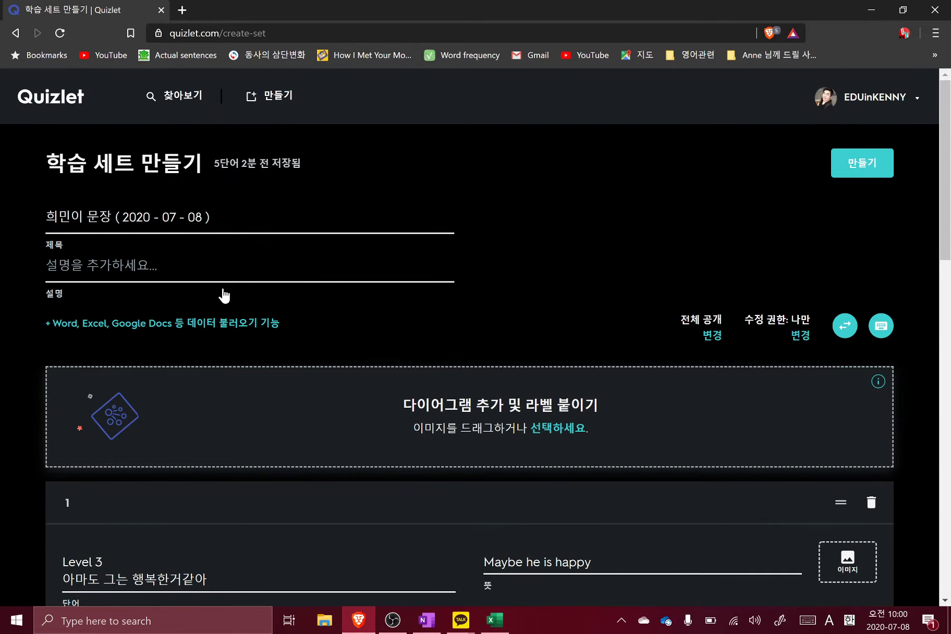
{"action": "scroll", "coordinate": [224, 295], "scroll_direction": "down", "scroll_amount": 15}
{"action": "scroll", "coordinate": [224, 296], "scroll_direction": "up", "scroll_amount": 15}
{"action": "key", "text": "alt+Tab"}
{"action": "type", "text": "S"}
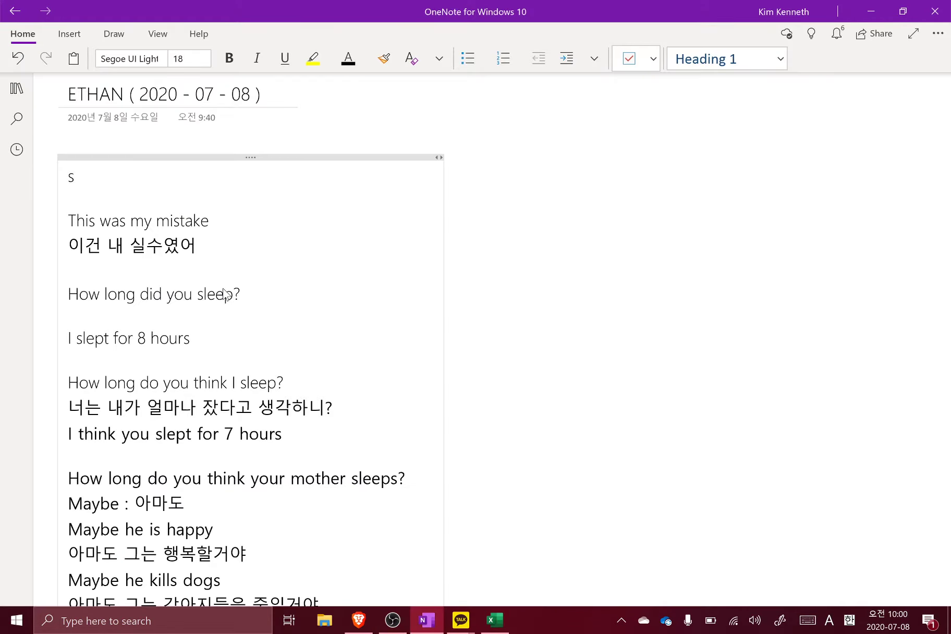
{"action": "key", "text": "BackSpace"}
{"action": "type", "text": "I have"}
{"action": "key", "text": "BackSpace"}
{"action": "key", "text": "BackSpace"}
{"action": "key", "text": "BackSpace"}
{"action": "type", "text": "e"}
{"action": "key", "text": "BackSpace"}
{"action": "key", "text": "BackSpace"}
{"action": "key", "text": "BackSpace"}
{"action": "key", "text": "BackSpace"}
{"action": "key", "text": "BackSpace"}
{"action": "key", "text": "BackSpace"}
{"action": "key", "text": "BackSpace"}
{"action": "type", "text": "s"}
{"action": "key", "text": "BackSpace"}
- Write "I did my homework the day before yesterday" on the empty line above "This was my mistake"
{"action": "type", "text": "I did my home"}
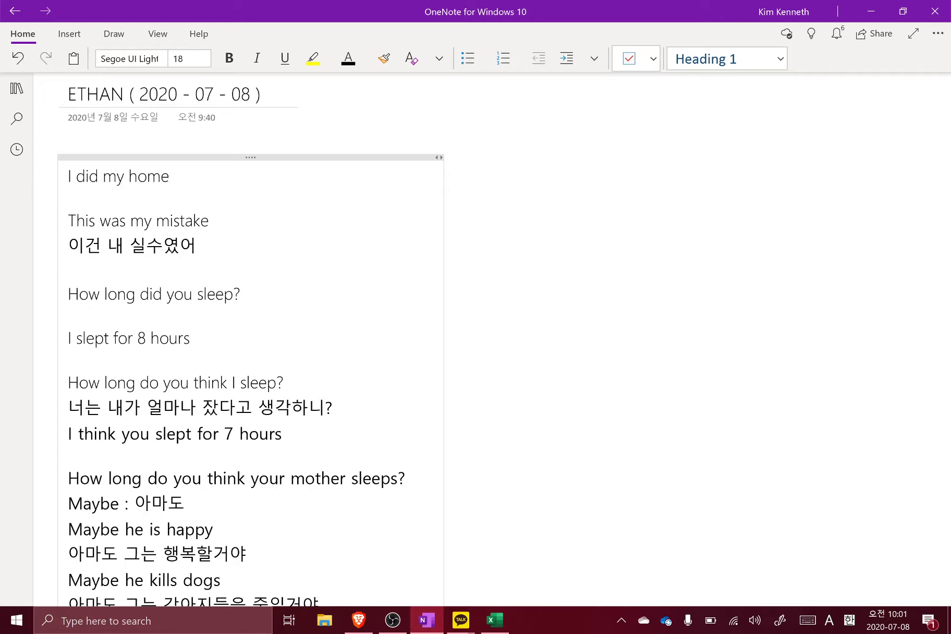
{"action": "type", "text": "work the day "}
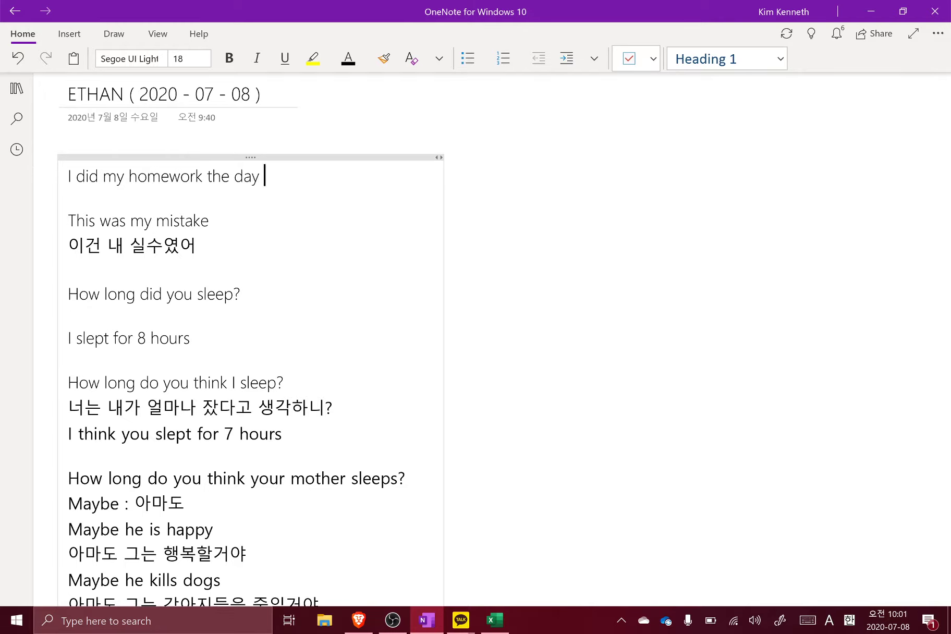
{"action": "type", "text": "before yesterday"}
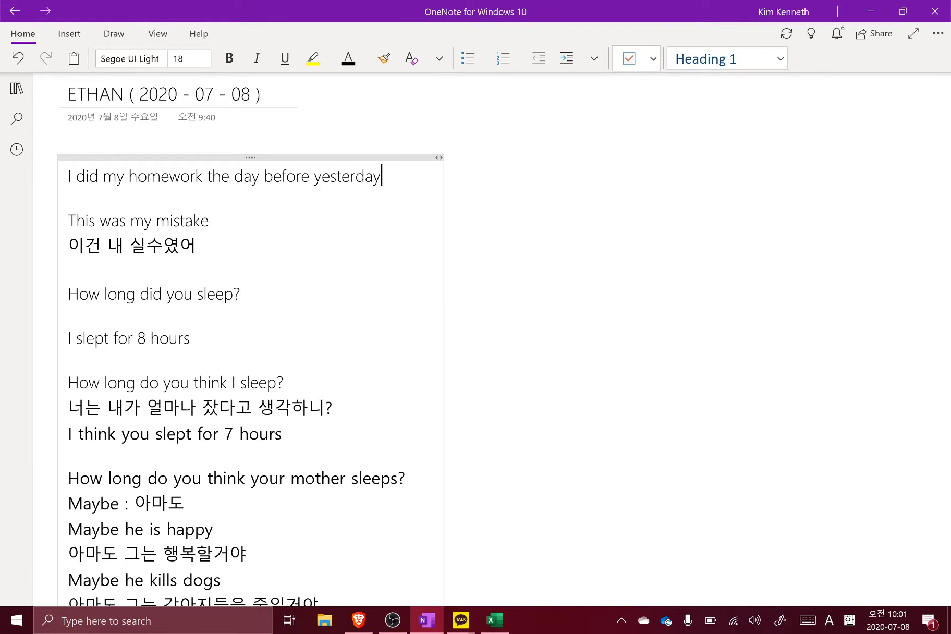
- Switch to the Quizlet set and fill card 6's term with "Level 4" and "나는 그제 내 숙제를 했다" on separate lines
{"action": "key", "text": "alt+Tab"}
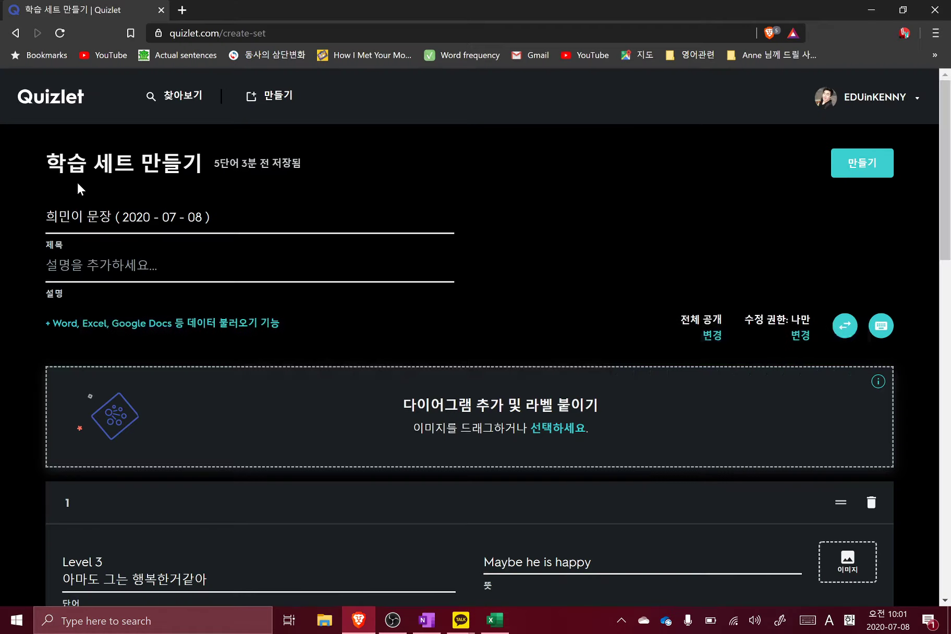
{"action": "scroll", "coordinate": [77, 183], "scroll_direction": "down", "scroll_amount": 10}
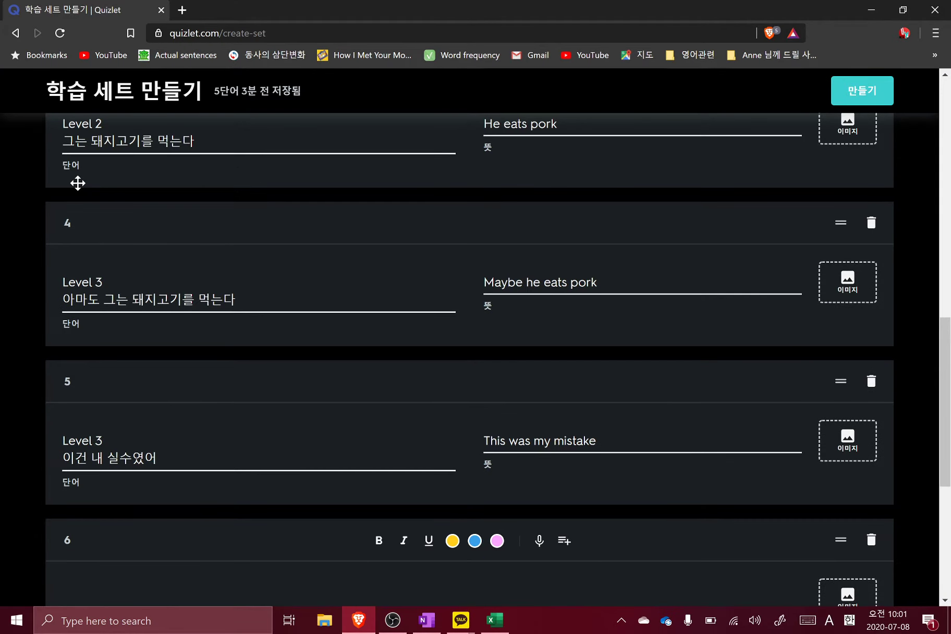
{"action": "type", "text": "Level 4"}
{"action": "key", "text": "Return"}
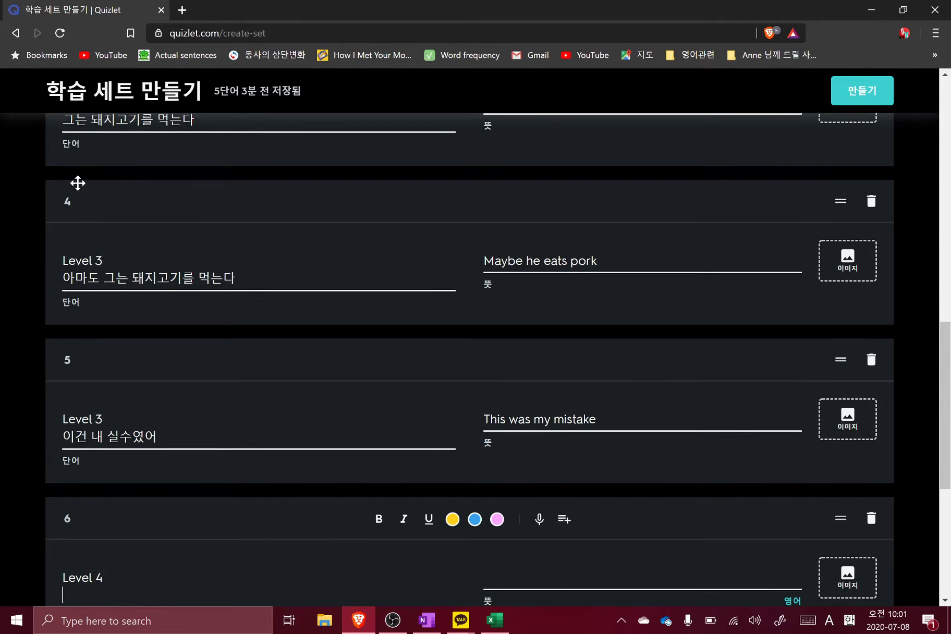
{"action": "key", "text": "Hangul"}
{"action": "type", "text": "ㄴ"}
{"action": "type", "text": "그제 숙제를"}
{"action": "key", "text": "BackSpace"}
{"action": "key", "text": "BackSpace"}
{"action": "key", "text": "BackSpace"}
{"action": "type", "text": "내 숙제를 했다"}
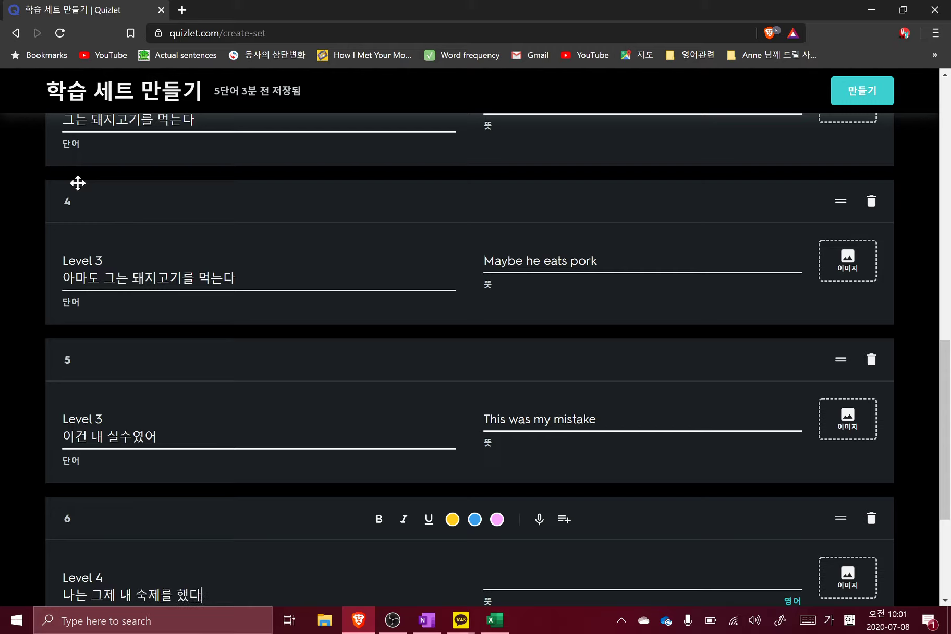
- Enter "I did my homework the day before yesterday" as card 6's definition
{"action": "key", "text": "Tab"}
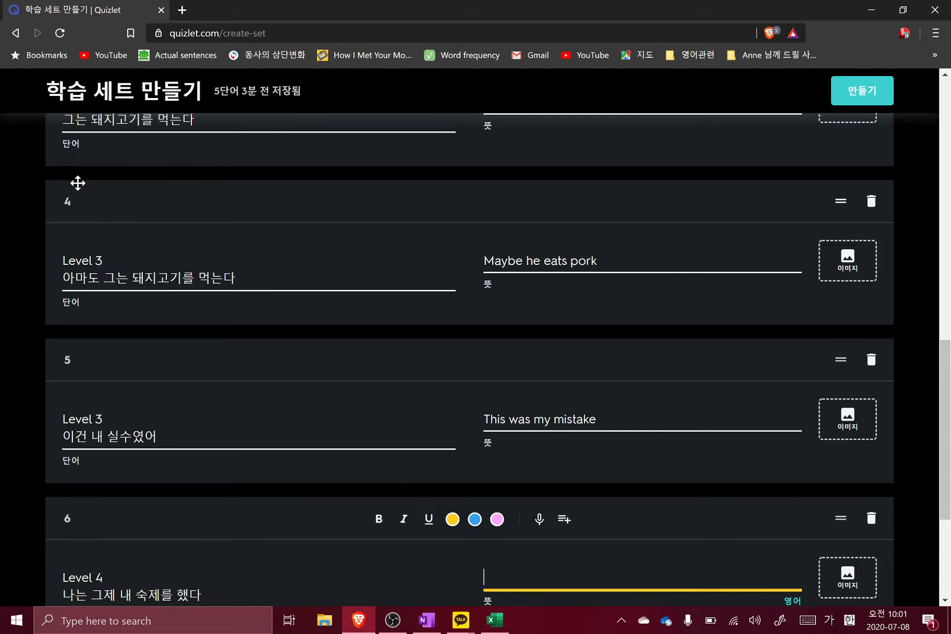
{"action": "key", "text": "Hangul"}
{"action": "type", "text": "I did my homework the"}
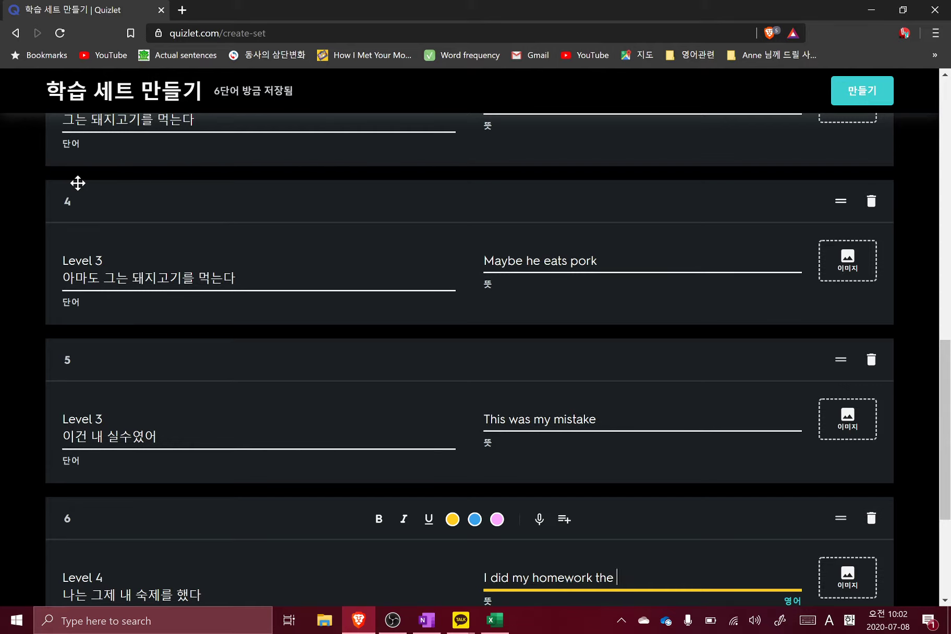
{"action": "type", "text": " day before yesterday"}
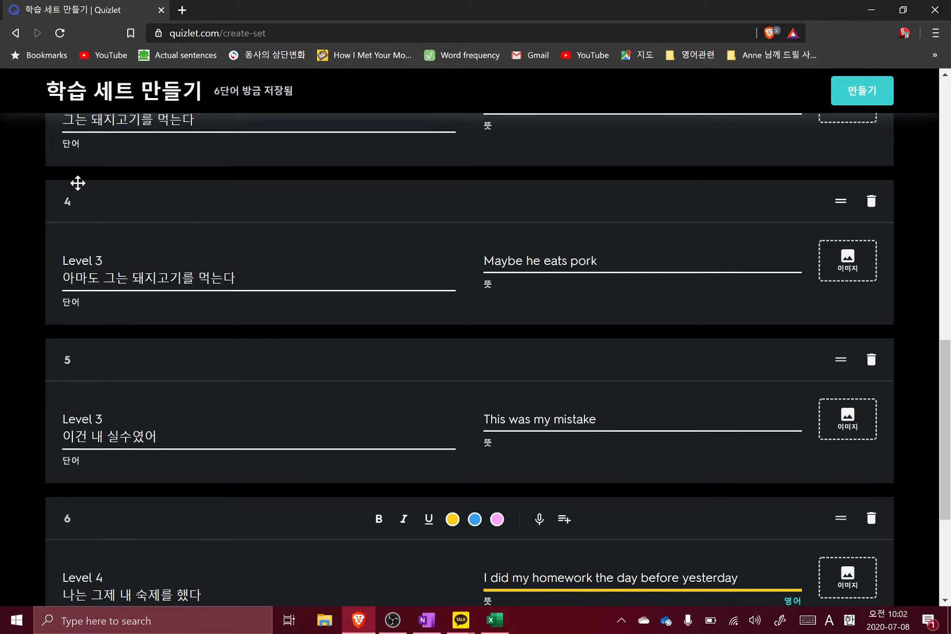
- Switch to the Excel progress workbook and set the 시도해보기 entry in the HM sheet's 환산표 column to 24
{"action": "key", "text": "alt+Tab"}
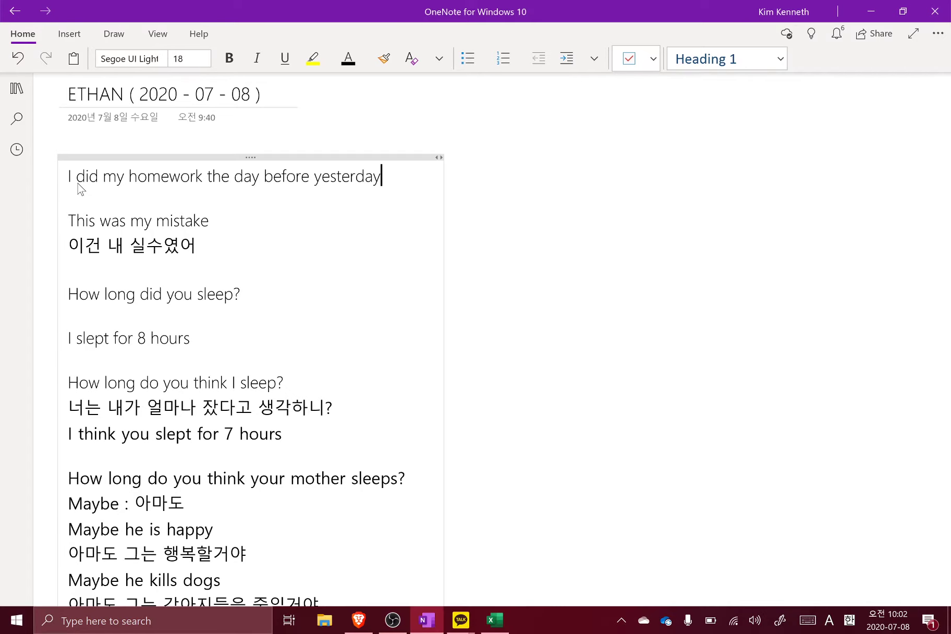
{"action": "key", "text": "alt+Tab"}
{"action": "key", "text": "alt+Tab"}
{"action": "key", "text": "alt+Tab"}
{"action": "key", "text": "Up"}
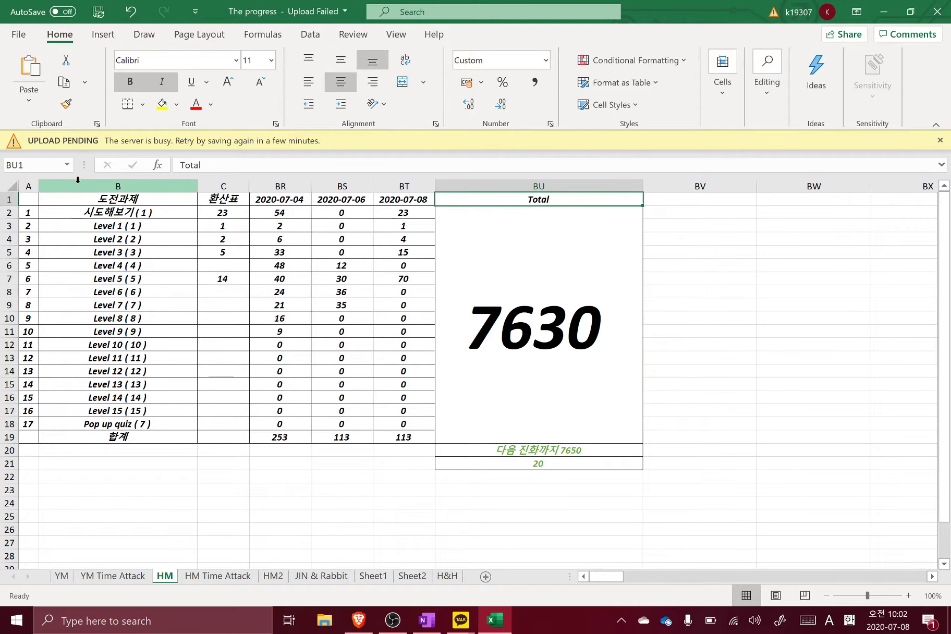
{"action": "key", "text": "Left"}
{"action": "key", "text": "Down"}
{"action": "key", "text": "Left"}
{"action": "key", "text": "Left"}
{"action": "key", "text": "Left"}
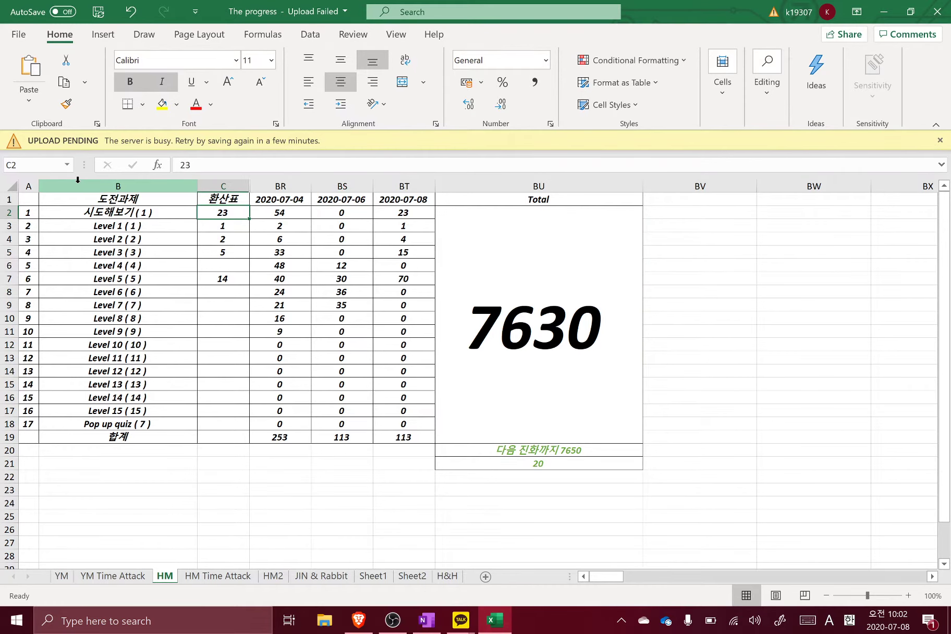
{"action": "type", "text": "24"}
{"action": "key", "text": "Return"}
- Set the Level 4 entry in the 환산표 column to 1 and switch back to the Quizlet set
{"action": "key", "text": "Down"}
{"action": "key", "text": "Down"}
{"action": "key", "text": "Down"}
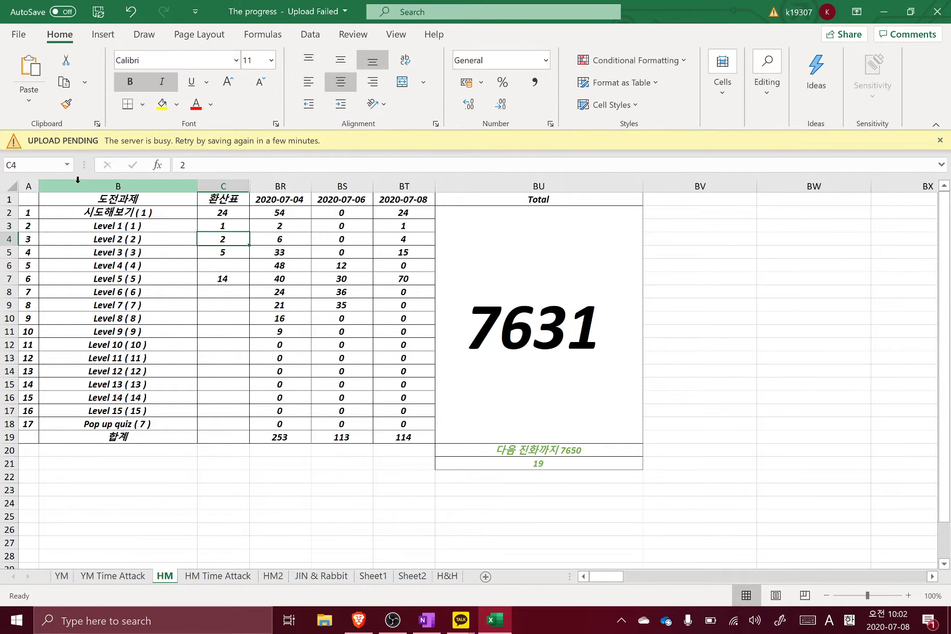
{"action": "type", "text": "4"}
{"action": "key", "text": "Return"}
{"action": "key", "text": "alt+Tab"}
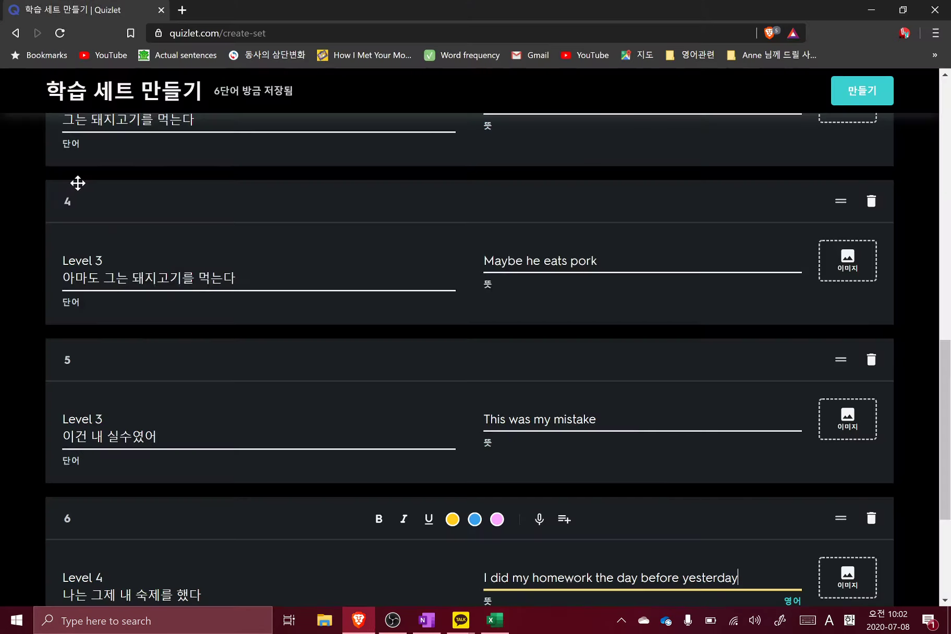
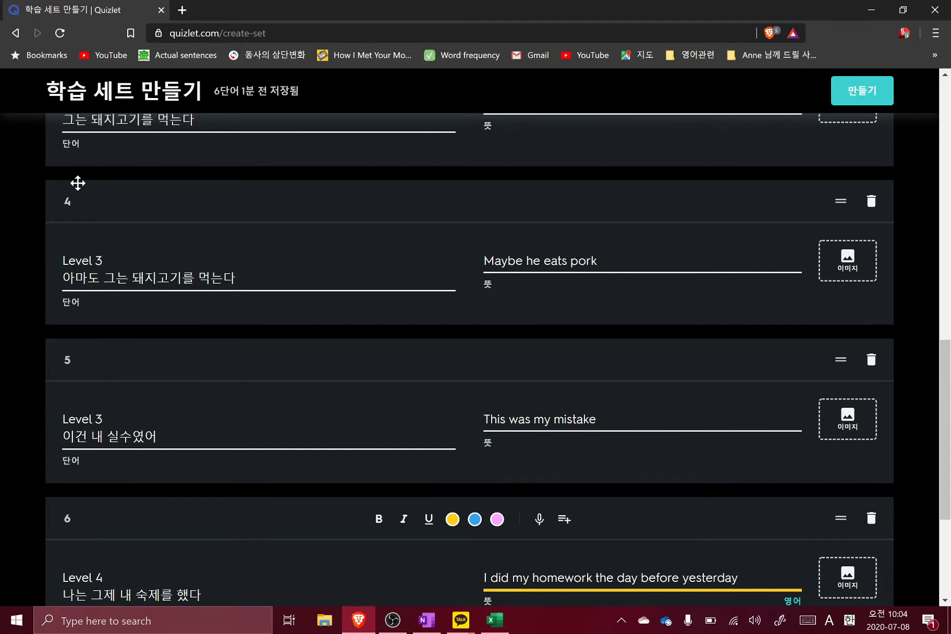
- Switch to the Excel workbook and set the 시도해보기 entry in the 환산표 column to 25
{"action": "key", "text": "alt+Tab"}
{"action": "key", "text": "Up"}
{"action": "key", "text": "Up"}
{"action": "key", "text": "Up"}
{"action": "key", "text": "Up"}
{"action": "key", "text": "Up"}
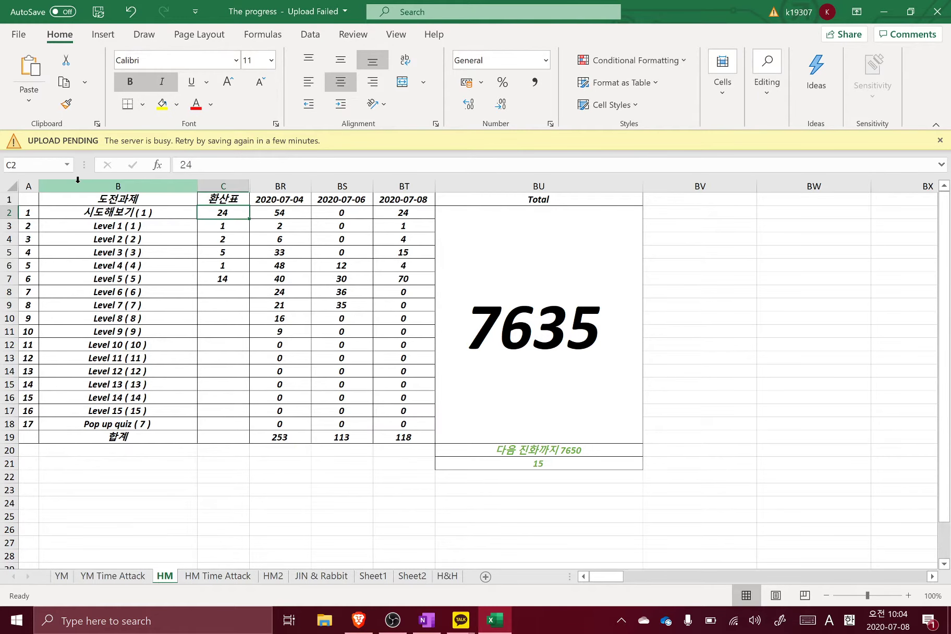
{"action": "type", "text": "25"}
{"action": "key", "text": "Down"}
- Set the Level 5 entry in the 환산표 column to 15
{"action": "key", "text": "Down"}
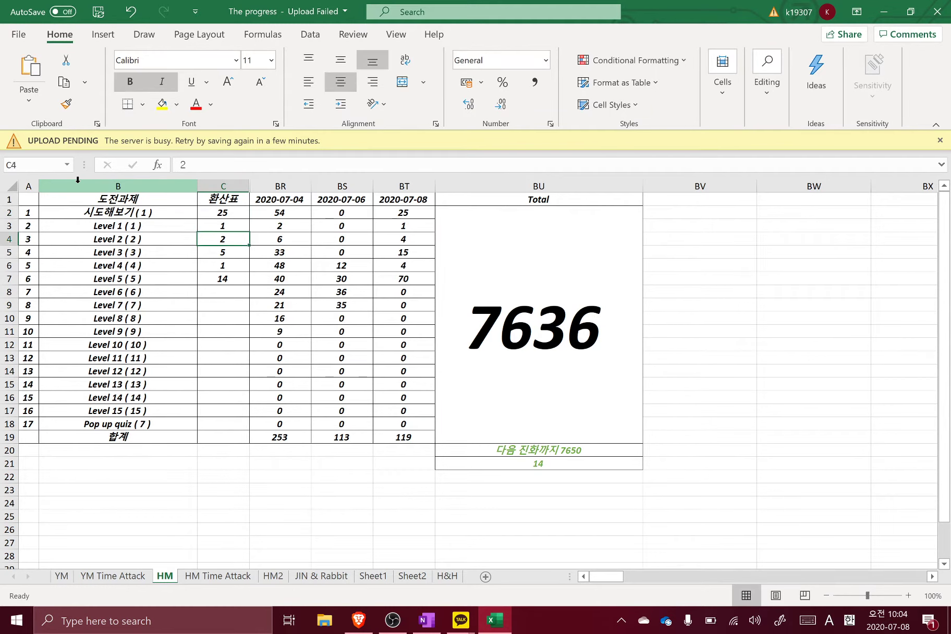
{"action": "key", "text": "Down"}
{"action": "key", "text": "Down"}
{"action": "key", "text": "Down"}
{"action": "type", "text": "15"}
{"action": "key", "text": "Return"}
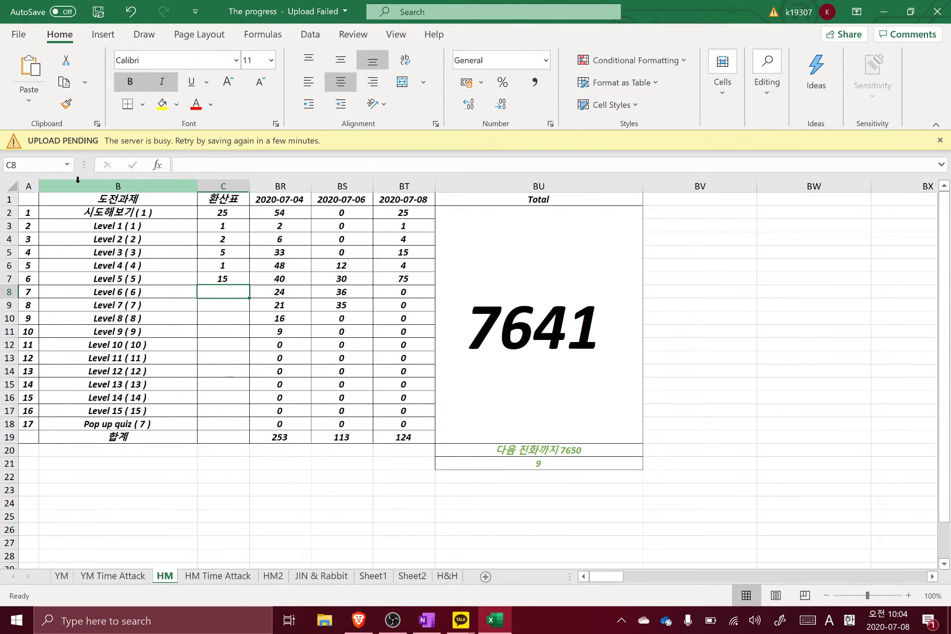
- Set the 시도해보기 entry in the HM sheet's 환산표 column to 26
{"action": "key", "text": "Up"}
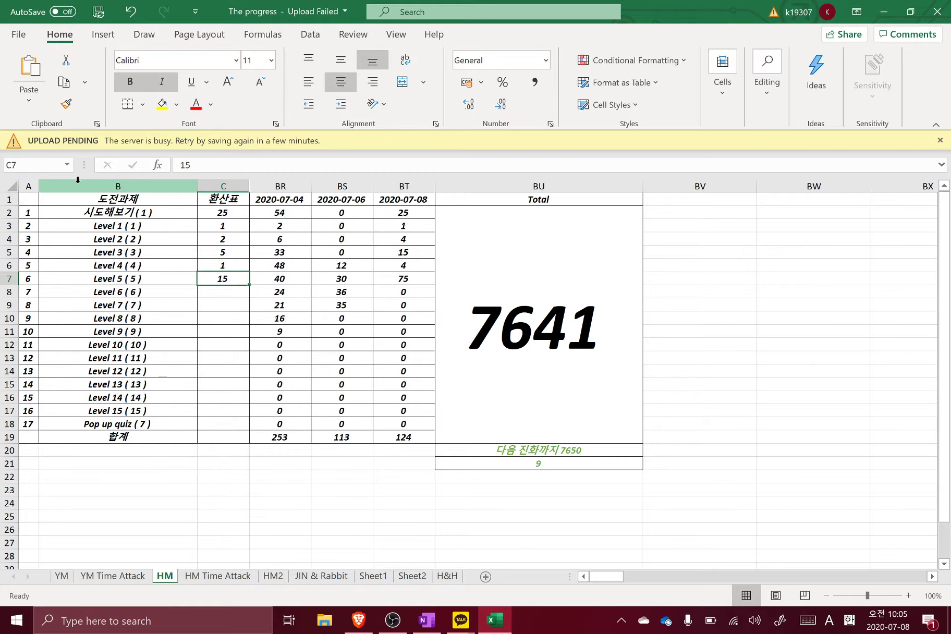
{"action": "key", "text": "Up"}
{"action": "key", "text": "Up"}
{"action": "key", "text": "Up"}
{"action": "key", "text": "Up"}
{"action": "key", "text": "Up"}
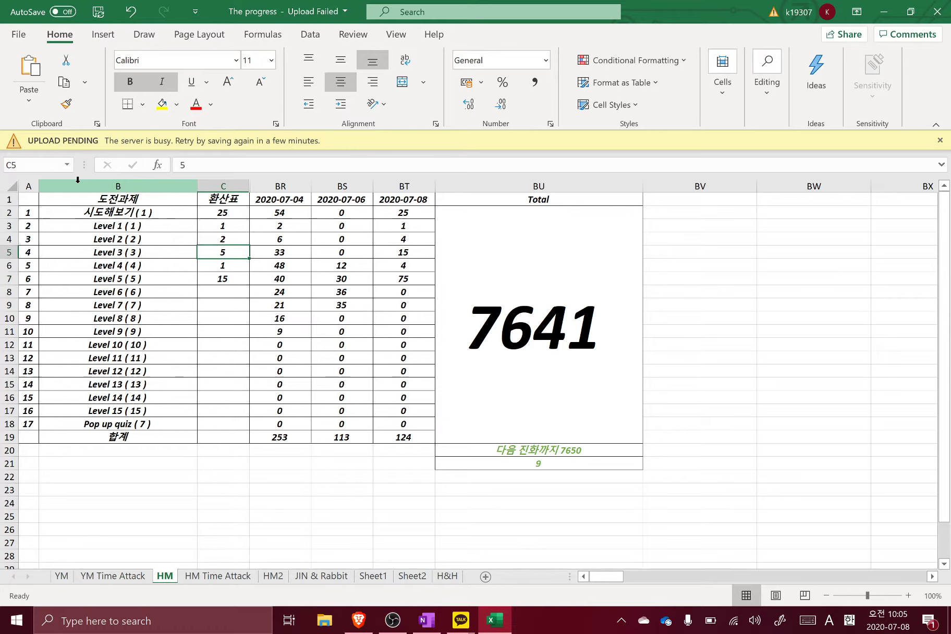
{"action": "type", "text": "26"}
{"action": "key", "text": "Return"}
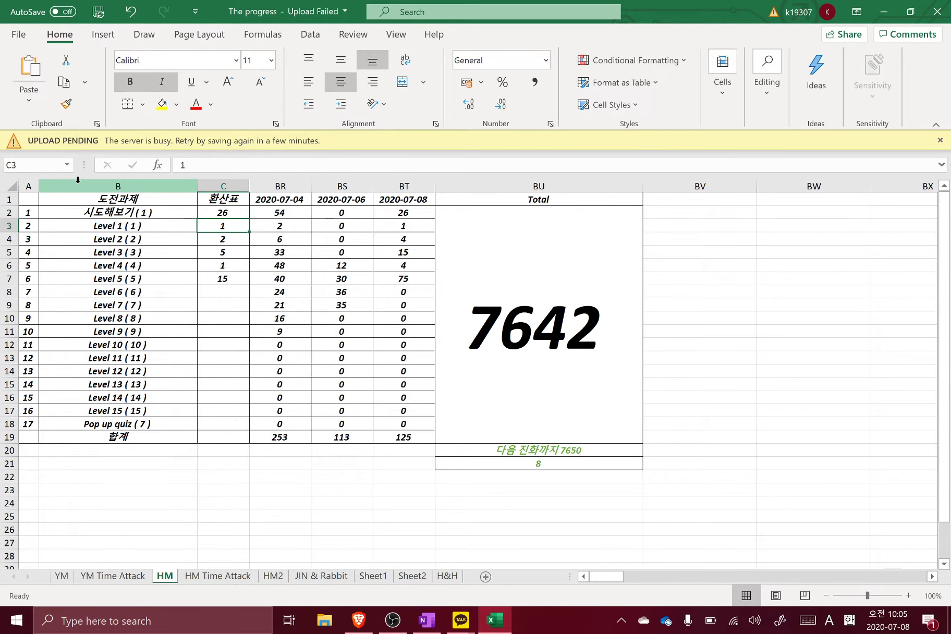
- Set the Level 5 entry in the 환산표 column to 16
{"action": "key", "text": "Down"}
{"action": "key", "text": "Down"}
{"action": "key", "text": "Down"}
{"action": "key", "text": "Down"}
{"action": "type", "text": "16"}
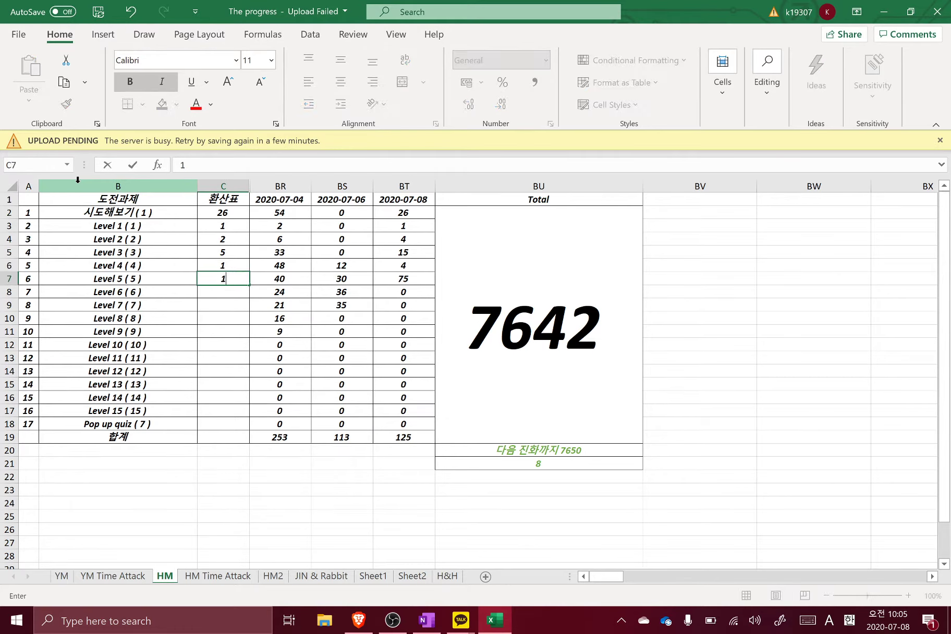
{"action": "key", "text": "Return"}
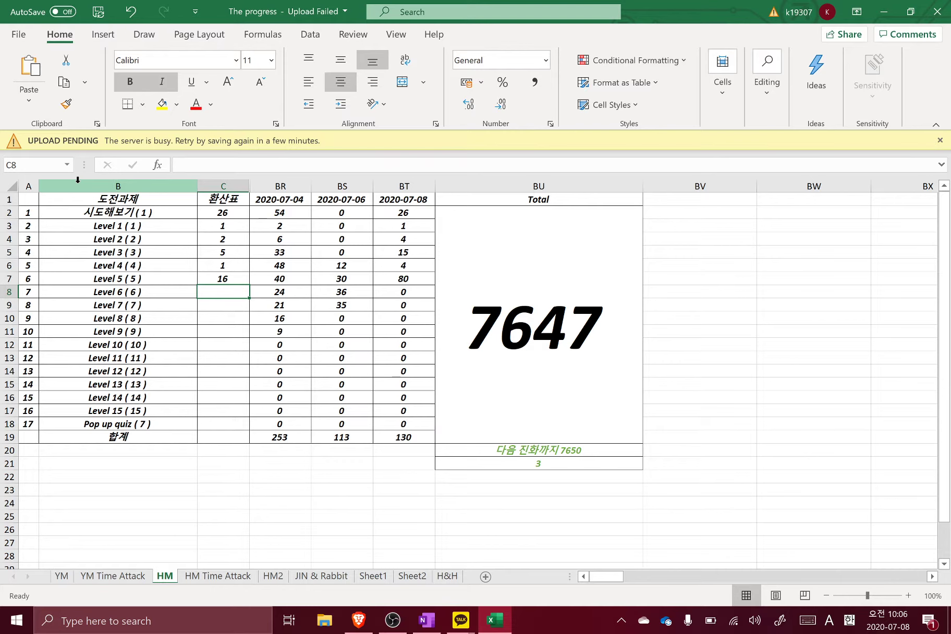
- Set the 시도해보기 entry in the 환산표 column to 27
{"action": "key", "text": "Up"}
{"action": "key", "text": "Up"}
{"action": "key", "text": "Up"}
{"action": "key", "text": "Up"}
{"action": "key", "text": "Up"}
{"action": "key", "text": "Up"}
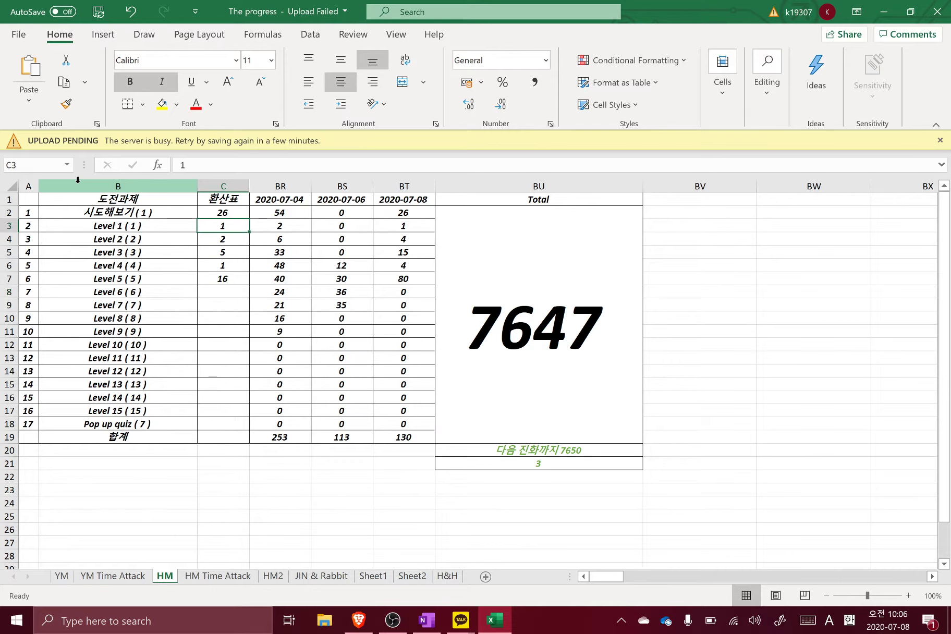
{"action": "type", "text": "27"}
{"action": "key", "text": "Return"}
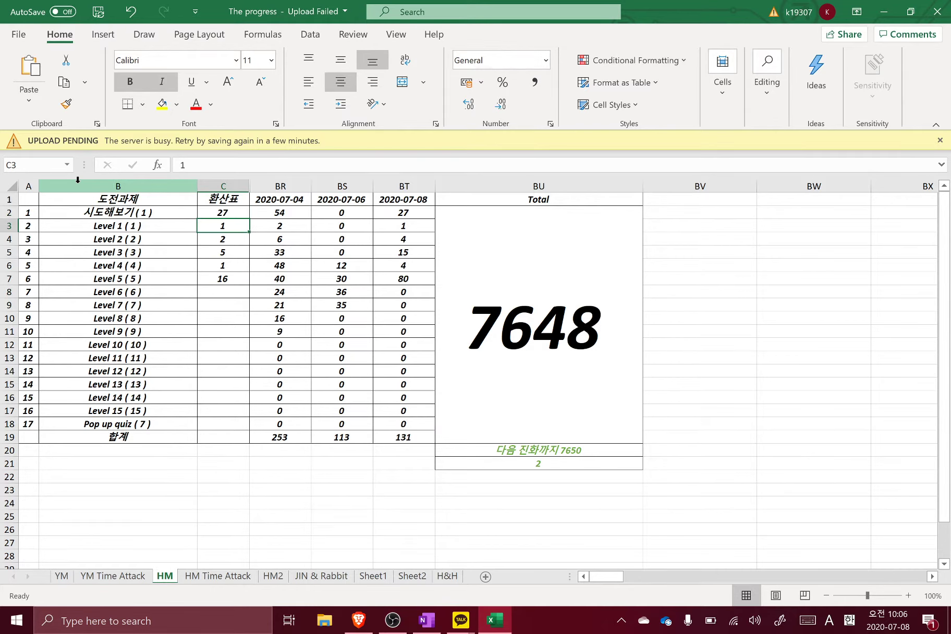
- Set the Level 5 entry in the 환산표 column to 17
{"action": "key", "text": "Down"}
{"action": "key", "text": "Down"}
{"action": "key", "text": "Down"}
{"action": "key", "text": "Down"}
{"action": "type", "text": "17"}
{"action": "key", "text": "Return"}
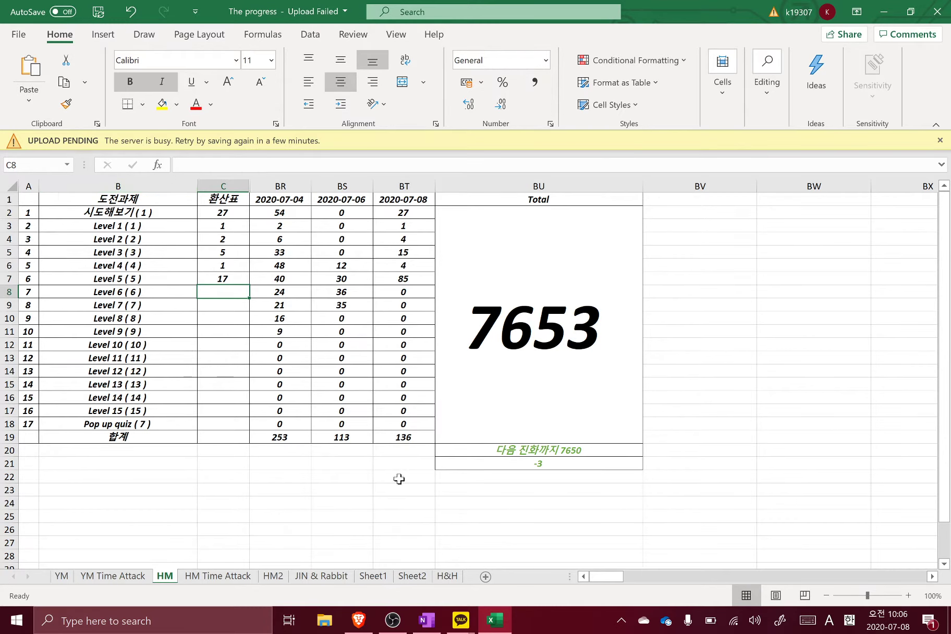
- Switch to OneNote and open the POKEMON MUSEUM page in the student's section of the WORK notebook
{"action": "left_click", "coordinate": [358, 620]}
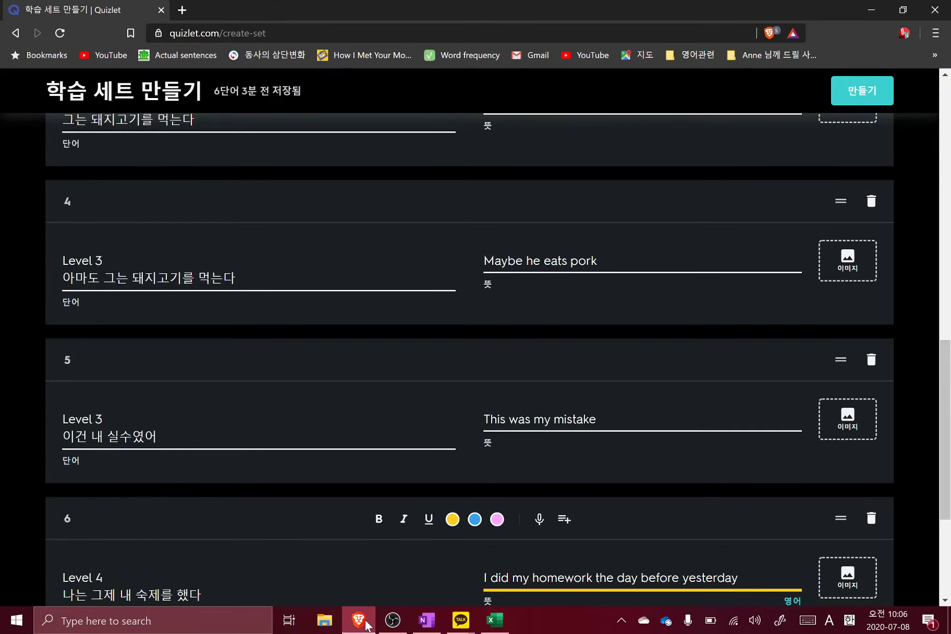
{"action": "left_click", "coordinate": [427, 621]}
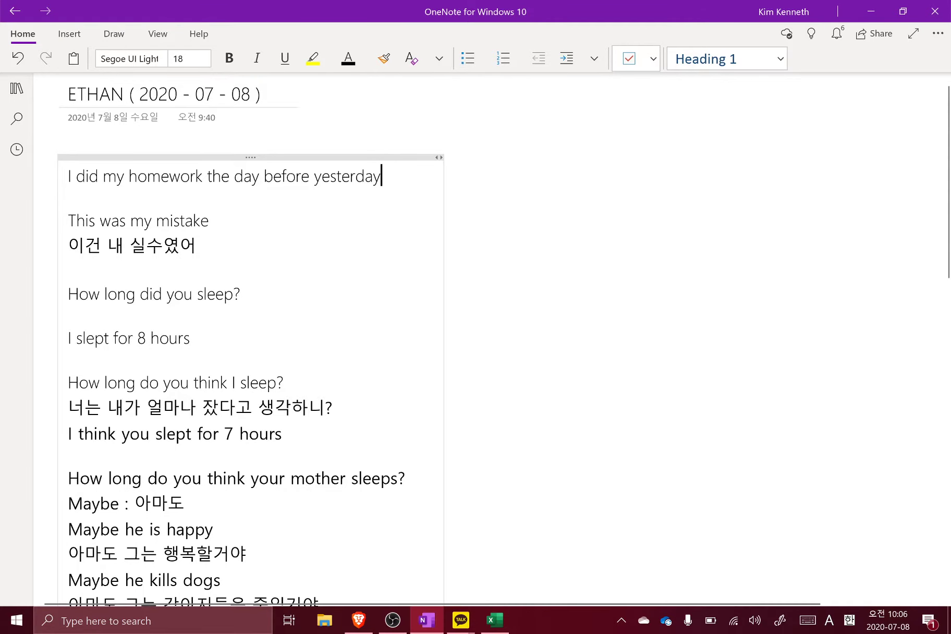
{"action": "left_click", "coordinate": [17, 89]}
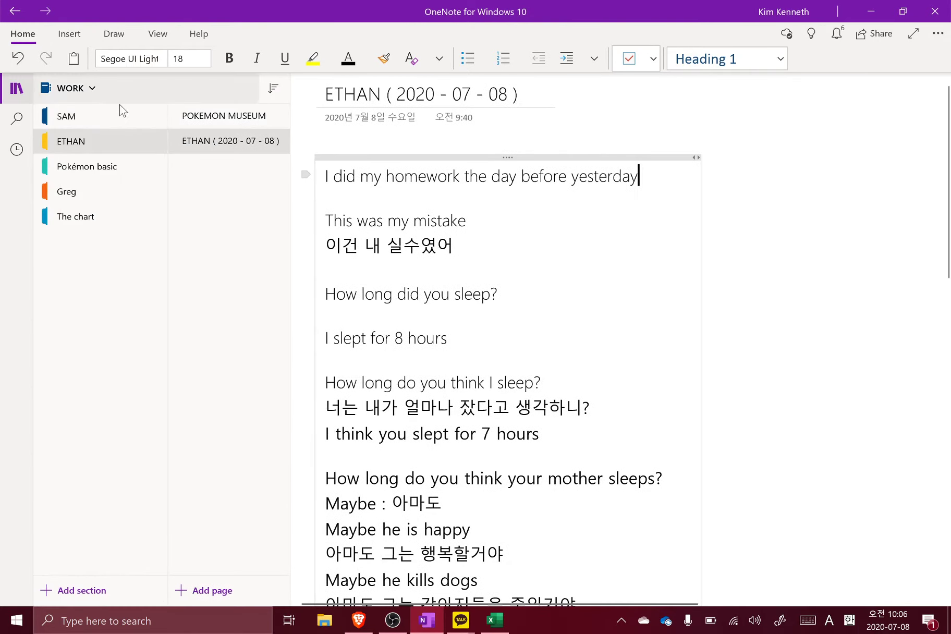
{"action": "left_click", "coordinate": [196, 124]}
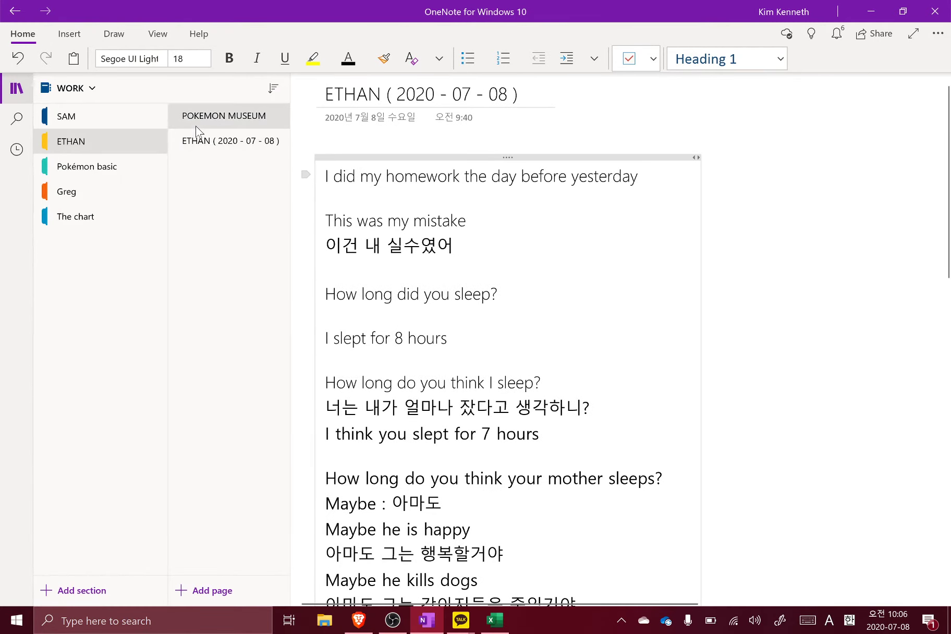
{"action": "left_click", "coordinate": [3, 90]}
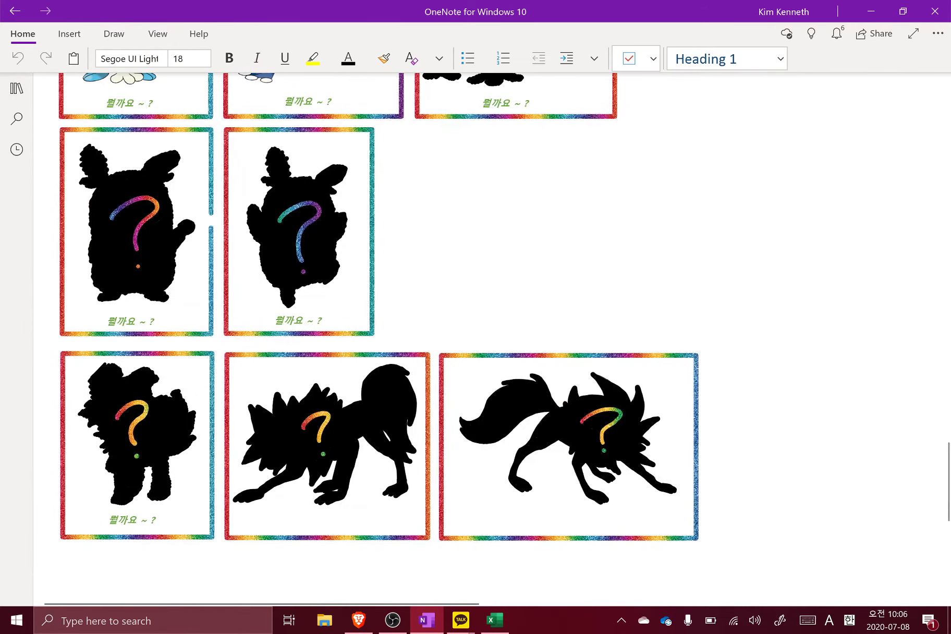
- Erase the question mark and the black ink covering the head, ears and tongue of the hidden third Pokémon in the blue frog row
{"action": "scroll", "coordinate": [378, 339], "scroll_direction": "up", "scroll_amount": 5}
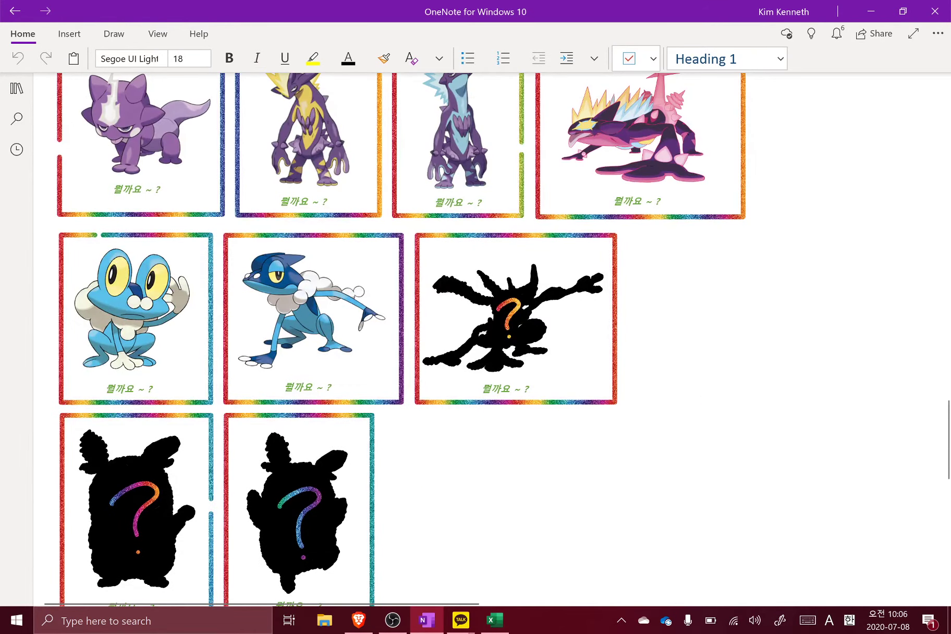
{"action": "scroll", "coordinate": [554, 251], "scroll_direction": "up", "scroll_amount": 5, "text": "ctrl"}
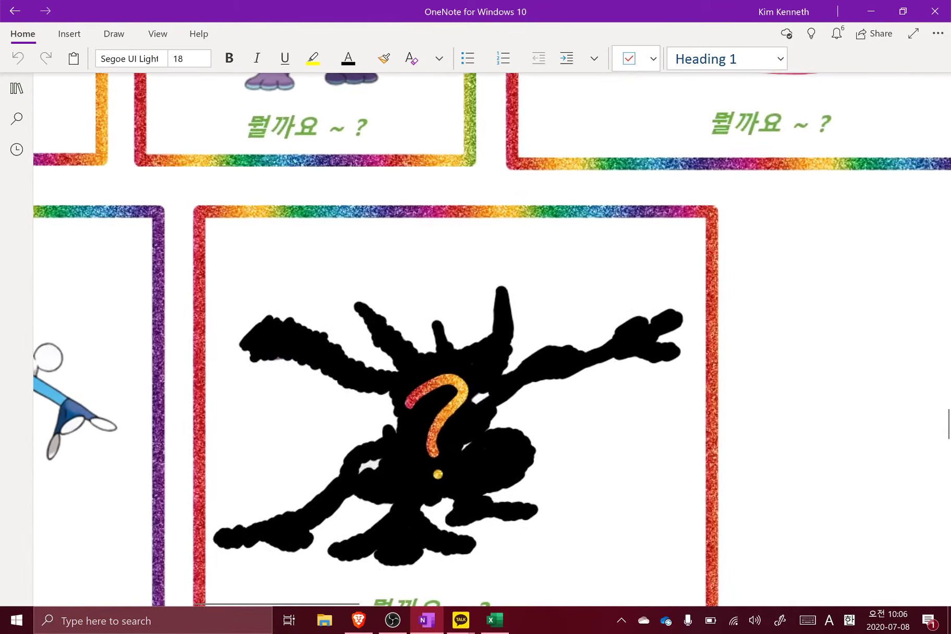
{"action": "scroll", "coordinate": [492, 339], "scroll_direction": "down", "scroll_amount": 3}
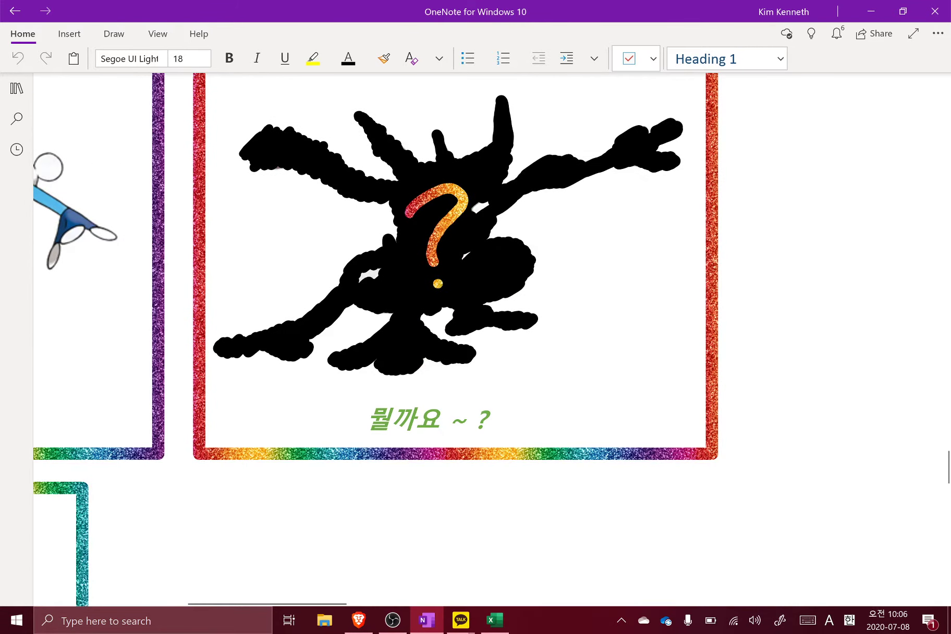
{"action": "scroll", "coordinate": [99, 574], "scroll_direction": "down", "scroll_amount": 4, "text": "ctrl"}
{"action": "scroll", "coordinate": [492, 339], "scroll_direction": "up", "scroll_amount": 10}
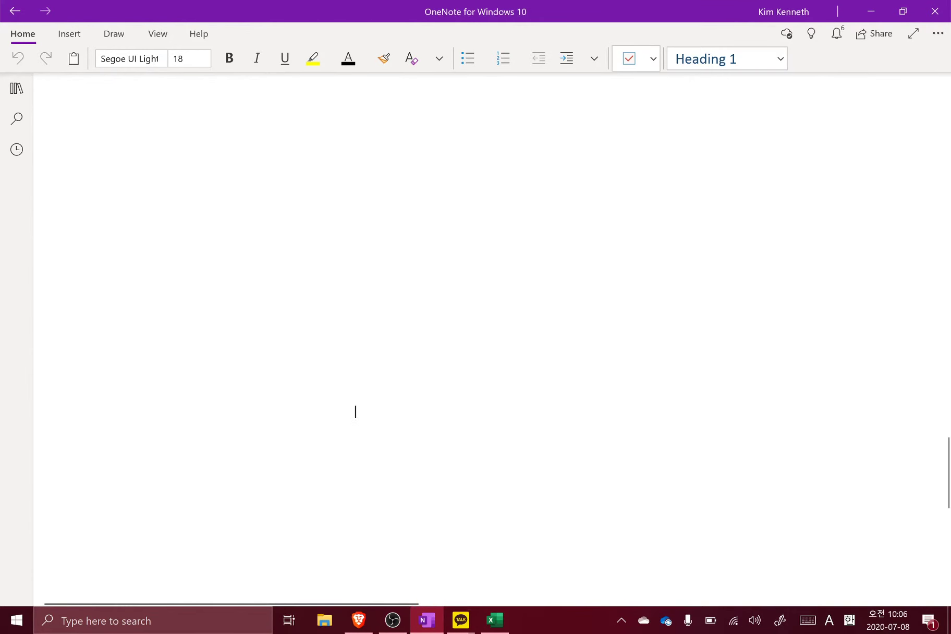
{"action": "scroll", "coordinate": [492, 339], "scroll_direction": "down", "scroll_amount": 5}
{"action": "scroll", "coordinate": [492, 339], "scroll_direction": "up", "scroll_amount": 8}
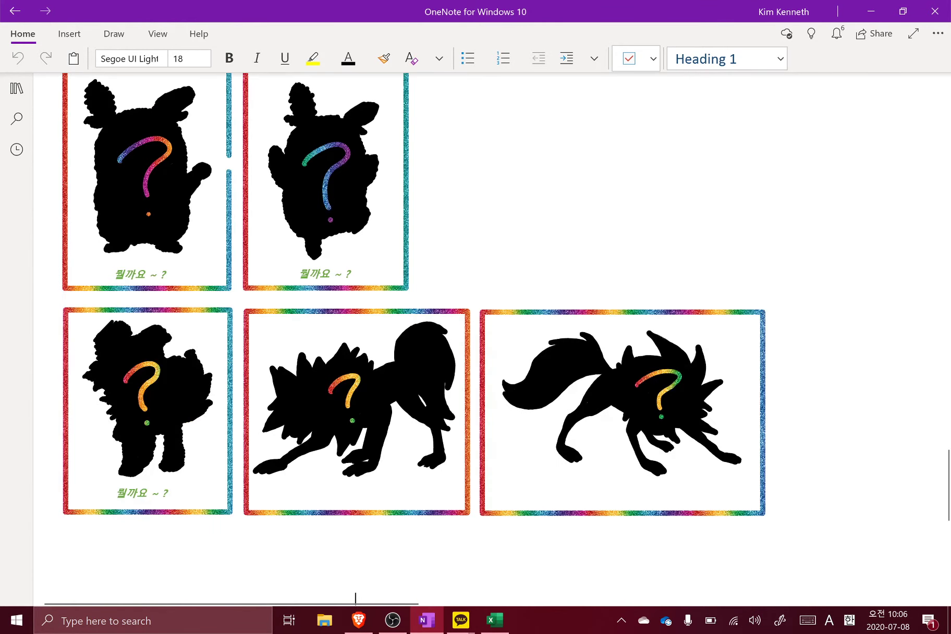
{"action": "scroll", "coordinate": [492, 339], "scroll_direction": "up", "scroll_amount": 8}
{"action": "scroll", "coordinate": [521, 261], "scroll_direction": "up", "scroll_amount": 5, "text": "ctrl"}
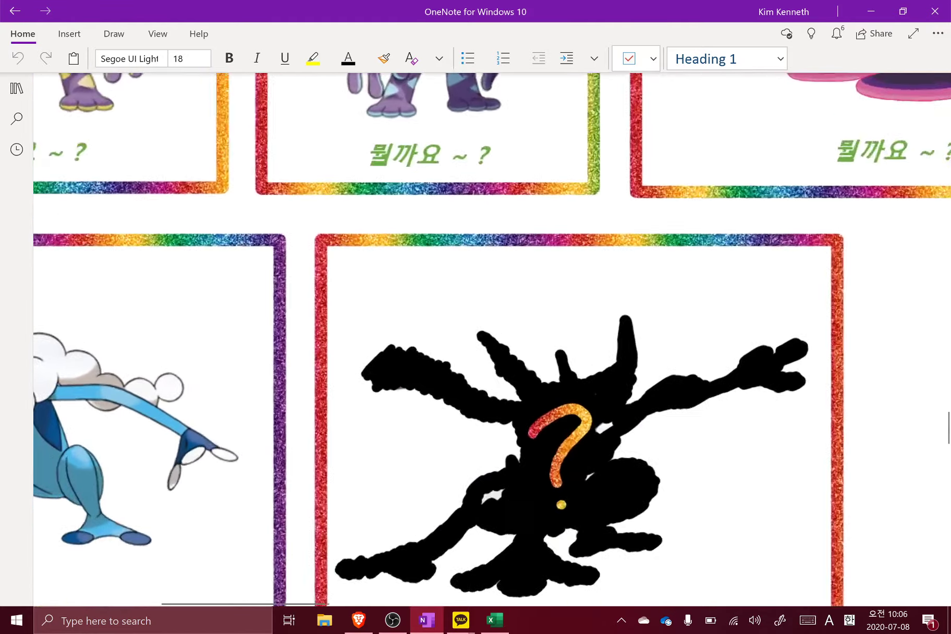
{"action": "scroll", "coordinate": [522, 339], "scroll_direction": "up", "scroll_amount": 2, "text": "ctrl"}
{"action": "scroll", "coordinate": [522, 339], "scroll_direction": "down", "scroll_amount": 3}
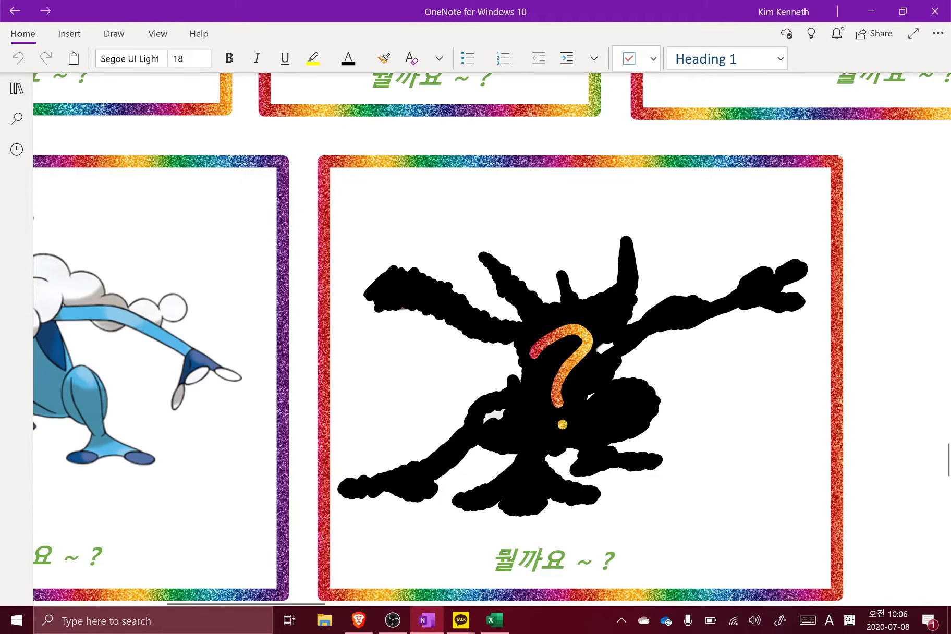
{"action": "left_click", "coordinate": [114, 33]}
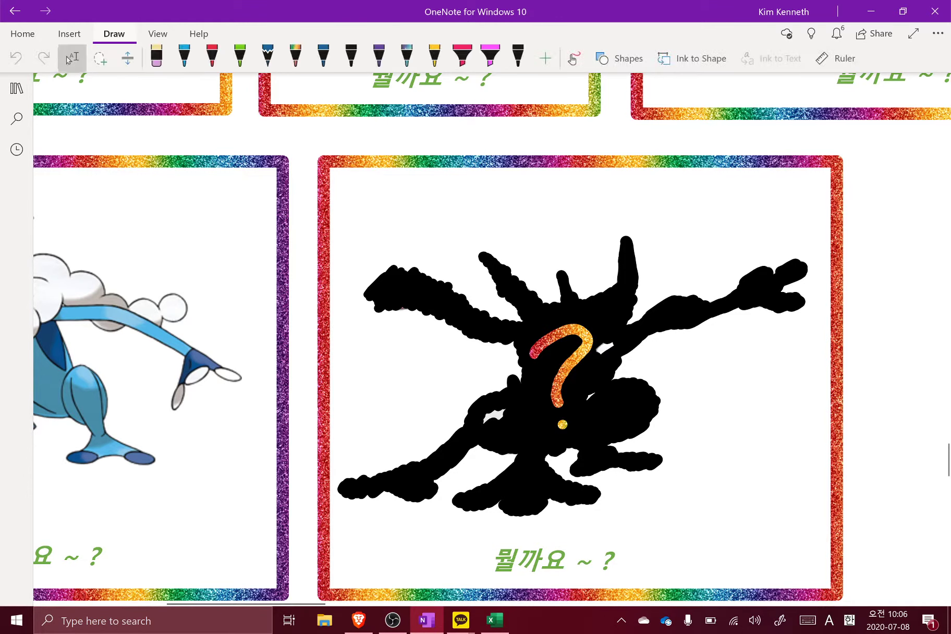
{"action": "left_click", "coordinate": [114, 33]}
{"action": "left_click", "coordinate": [113, 33]}
{"action": "left_click", "coordinate": [159, 59]}
{"action": "left_click", "coordinate": [219, 194]}
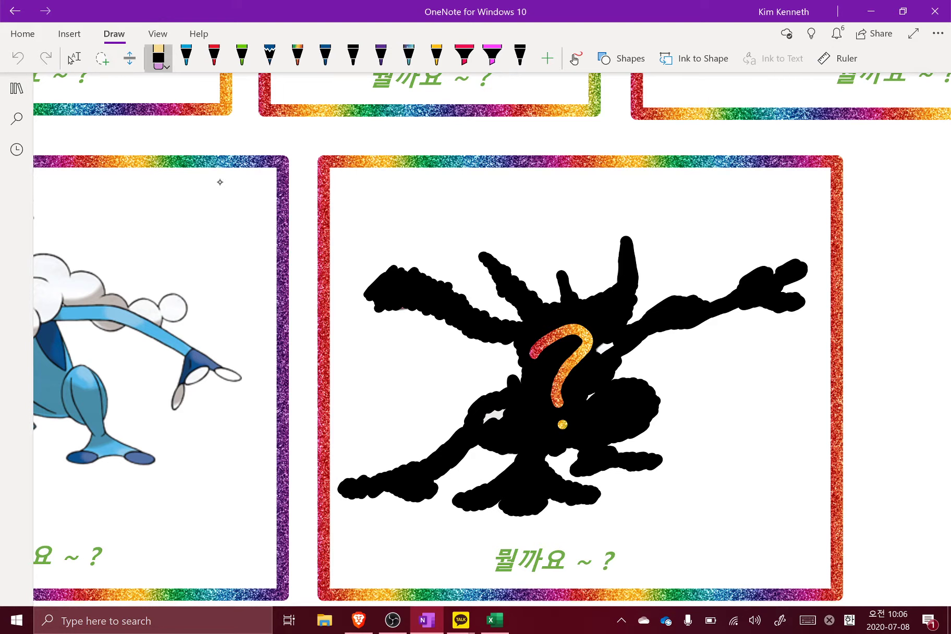
{"action": "mouse_move", "coordinate": [605, 316]}
{"action": "left_mouse_down"}
{"action": "mouse_move", "coordinate": [578, 386]}
{"action": "mouse_move", "coordinate": [581, 347]}
{"action": "mouse_move", "coordinate": [626, 240]}
{"action": "mouse_move", "coordinate": [623, 323]}
{"action": "mouse_move", "coordinate": [613, 339]}
{"action": "mouse_move", "coordinate": [550, 365]}
{"action": "mouse_move", "coordinate": [563, 276]}
{"action": "mouse_move", "coordinate": [550, 334]}
{"action": "mouse_move", "coordinate": [521, 287]}
{"action": "mouse_move", "coordinate": [532, 339]}
{"action": "left_mouse_up"}
{"action": "mouse_move", "coordinate": [511, 284]}
{"action": "left_mouse_down"}
{"action": "mouse_move", "coordinate": [483, 256]}
{"action": "mouse_move", "coordinate": [516, 292]}
{"action": "mouse_move", "coordinate": [401, 281]}
{"action": "mouse_move", "coordinate": [365, 292]}
{"action": "mouse_move", "coordinate": [417, 274]}
{"action": "mouse_move", "coordinate": [378, 300]}
{"action": "mouse_move", "coordinate": [427, 280]}
{"action": "mouse_move", "coordinate": [456, 318]}
{"action": "mouse_move", "coordinate": [495, 334]}
{"action": "mouse_move", "coordinate": [496, 323]}
{"action": "mouse_move", "coordinate": [546, 365]}
{"action": "left_mouse_up"}
{"action": "left_click_drag", "start_coordinate": [495, 329], "coordinate": [545, 368]}
{"action": "mouse_move", "coordinate": [608, 352]}
{"action": "left_mouse_down"}
{"action": "mouse_move", "coordinate": [597, 371]}
{"action": "mouse_move", "coordinate": [662, 305]}
{"action": "mouse_move", "coordinate": [592, 391]}
{"action": "left_mouse_up"}
{"action": "mouse_move", "coordinate": [532, 365]}
{"action": "left_mouse_down"}
{"action": "mouse_move", "coordinate": [579, 394]}
{"action": "mouse_move", "coordinate": [574, 423]}
{"action": "left_mouse_up"}
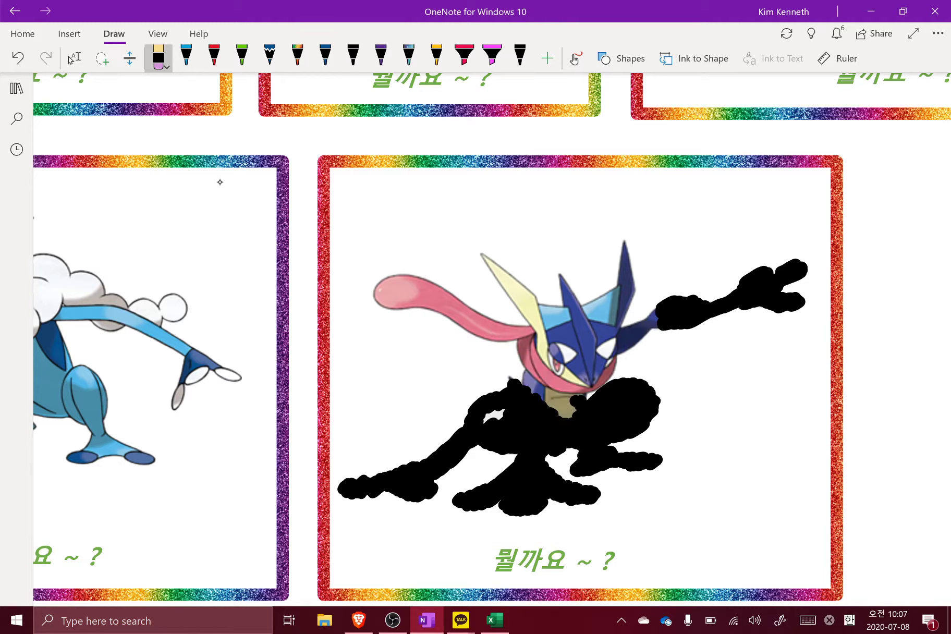
- Erase the black ink covering the same Pokémon's torso and its two legs on the question-mark card's near side
{"action": "mouse_move", "coordinate": [524, 388]}
{"action": "left_mouse_down"}
{"action": "mouse_move", "coordinate": [558, 415]}
{"action": "mouse_move", "coordinate": [603, 417]}
{"action": "left_mouse_up"}
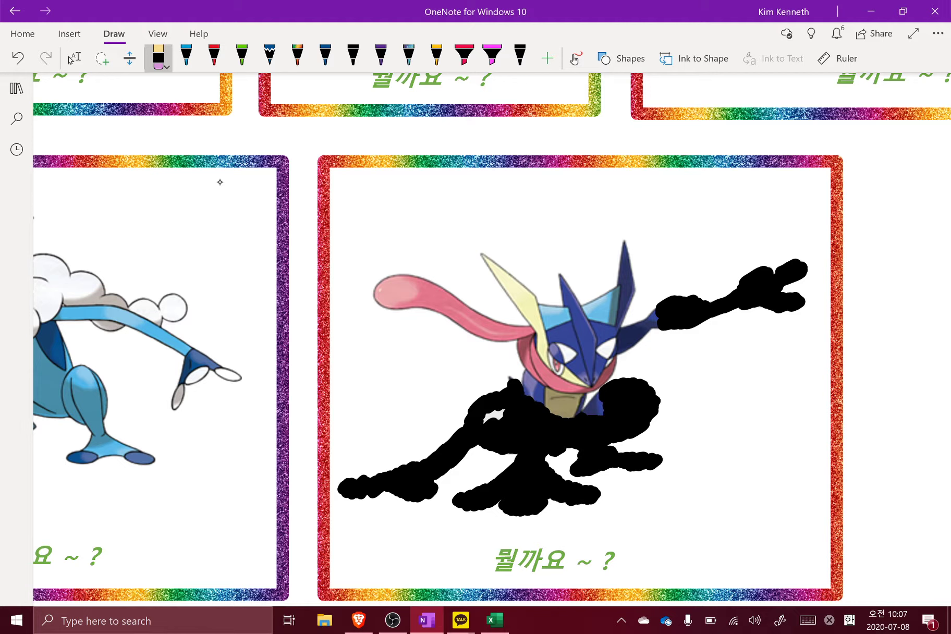
{"action": "mouse_move", "coordinate": [487, 393]}
{"action": "left_mouse_down"}
{"action": "mouse_move", "coordinate": [566, 412]}
{"action": "mouse_move", "coordinate": [576, 448]}
{"action": "left_mouse_up"}
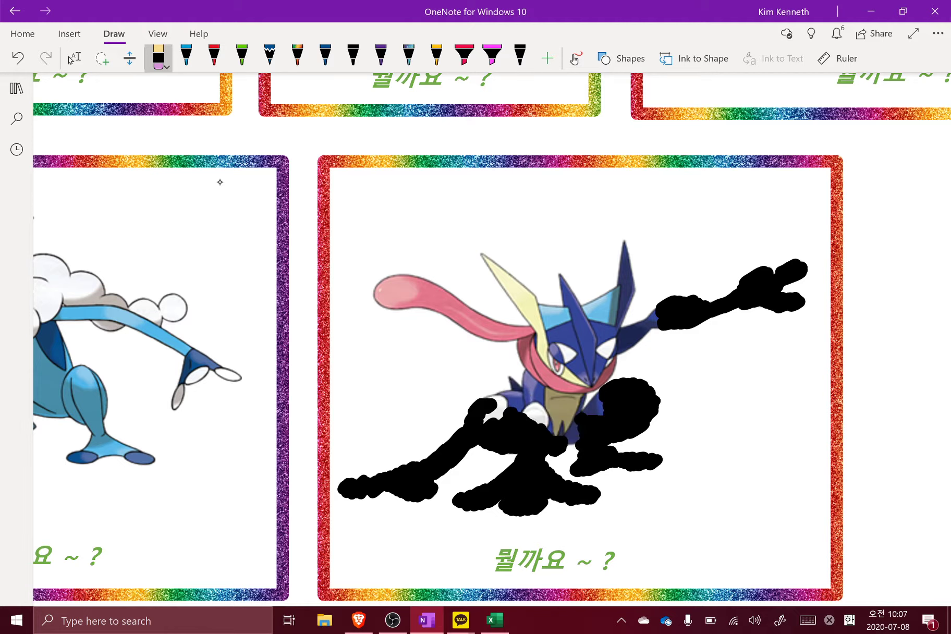
{"action": "mouse_move", "coordinate": [480, 401]}
{"action": "left_mouse_down"}
{"action": "mouse_move", "coordinate": [454, 459]}
{"action": "mouse_move", "coordinate": [396, 488]}
{"action": "left_mouse_up"}
{"action": "mouse_move", "coordinate": [498, 419]}
{"action": "left_mouse_down"}
{"action": "mouse_move", "coordinate": [446, 454]}
{"action": "mouse_move", "coordinate": [412, 501]}
{"action": "mouse_move", "coordinate": [400, 486]}
{"action": "left_mouse_up"}
{"action": "left_click_drag", "start_coordinate": [531, 410], "coordinate": [482, 450]}
{"action": "mouse_move", "coordinate": [412, 487]}
{"action": "left_mouse_down"}
{"action": "mouse_move", "coordinate": [347, 485]}
{"action": "mouse_move", "coordinate": [394, 479]}
{"action": "left_mouse_up"}
{"action": "left_click_drag", "start_coordinate": [392, 471], "coordinate": [399, 485]}
{"action": "mouse_move", "coordinate": [552, 433]}
{"action": "left_mouse_down"}
{"action": "mouse_move", "coordinate": [508, 498]}
{"action": "mouse_move", "coordinate": [538, 509]}
{"action": "mouse_move", "coordinate": [591, 496]}
{"action": "mouse_move", "coordinate": [490, 487]}
{"action": "mouse_move", "coordinate": [457, 501]}
{"action": "left_mouse_up"}
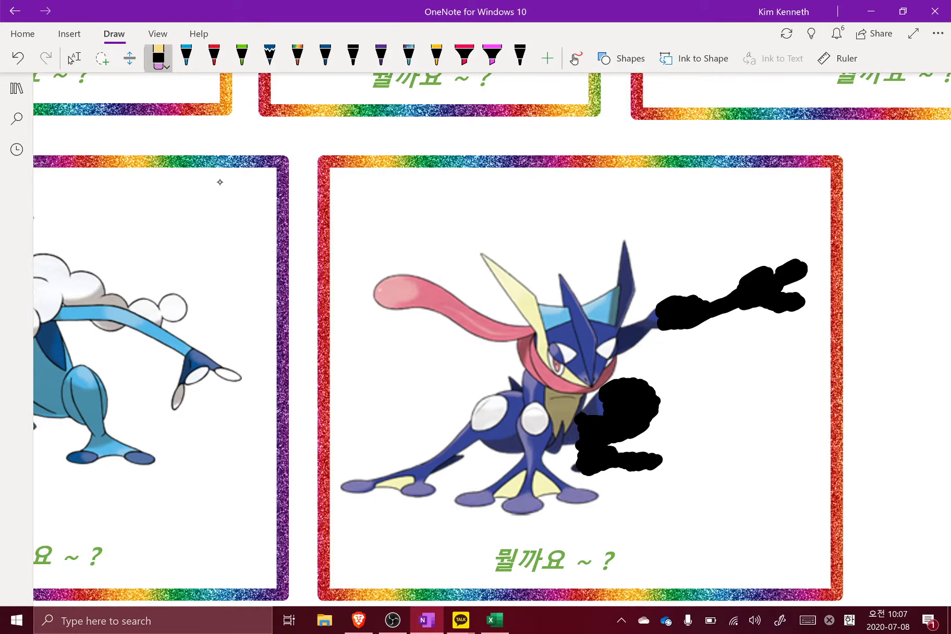
- Erase the remaining black ink from the Pokémon's bent rear leg and outstretched arm to reveal the whole picture
{"action": "mouse_move", "coordinate": [590, 423]}
{"action": "left_mouse_down"}
{"action": "mouse_move", "coordinate": [607, 438]}
{"action": "mouse_move", "coordinate": [586, 464]}
{"action": "mouse_move", "coordinate": [583, 454]}
{"action": "mouse_move", "coordinate": [639, 461]}
{"action": "mouse_move", "coordinate": [620, 385]}
{"action": "left_mouse_up"}
{"action": "left_click_drag", "start_coordinate": [652, 462], "coordinate": [659, 458]}
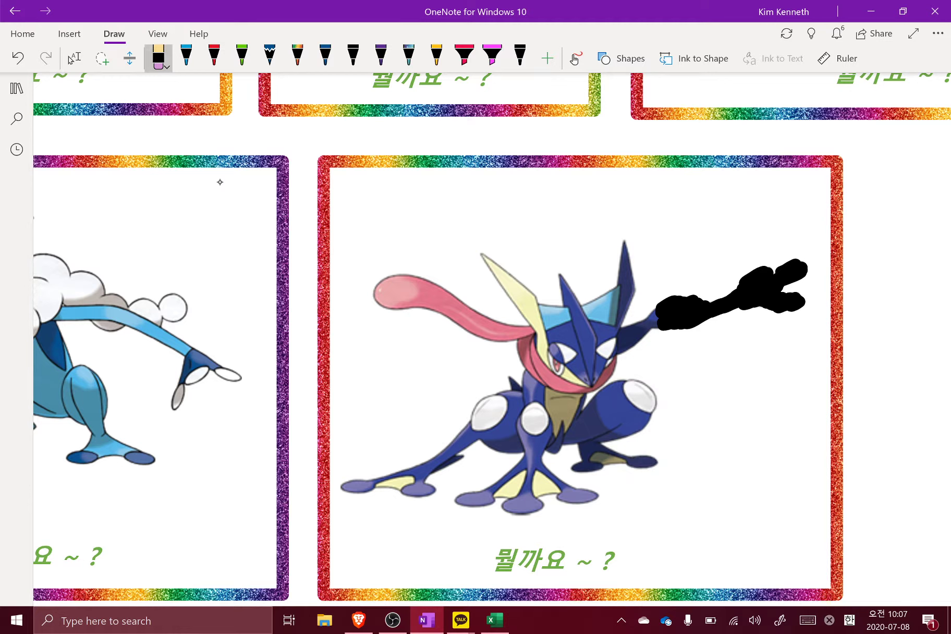
{"action": "mouse_move", "coordinate": [668, 313]}
{"action": "left_mouse_down"}
{"action": "mouse_move", "coordinate": [693, 302]}
{"action": "mouse_move", "coordinate": [720, 308]}
{"action": "mouse_move", "coordinate": [735, 295]}
{"action": "mouse_move", "coordinate": [785, 300]}
{"action": "mouse_move", "coordinate": [764, 303]}
{"action": "left_mouse_up"}
{"action": "left_click_drag", "start_coordinate": [783, 263], "coordinate": [806, 277]}
{"action": "left_click_drag", "start_coordinate": [790, 295], "coordinate": [805, 308]}
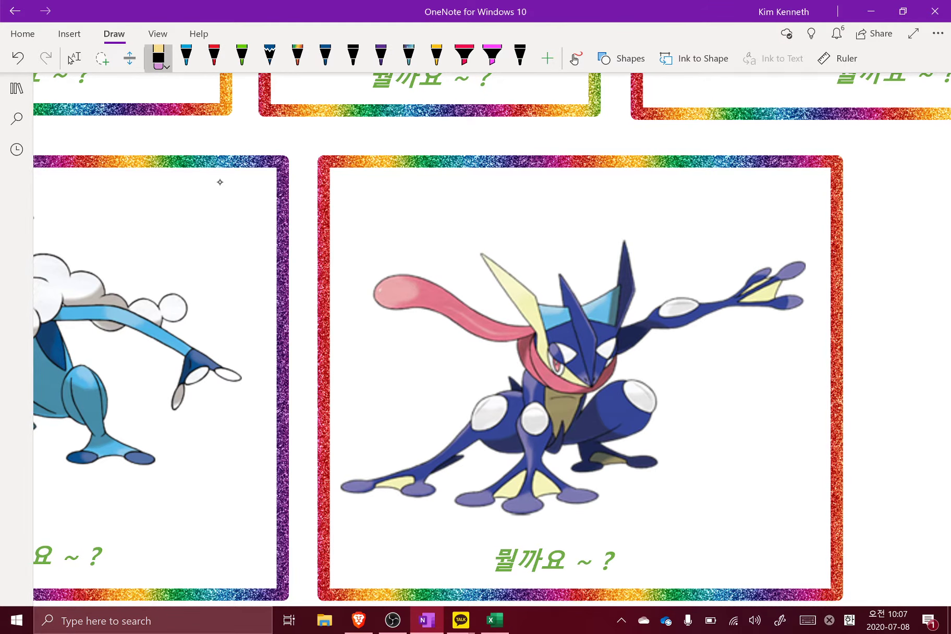
- Leave the eraser and review the completed frog evolution row and the collected Pokémon cards at the beginning of the page
{"action": "scroll", "coordinate": [220, 182], "scroll_direction": "left", "scroll_amount": 10}
{"action": "left_click", "coordinate": [75, 57]}
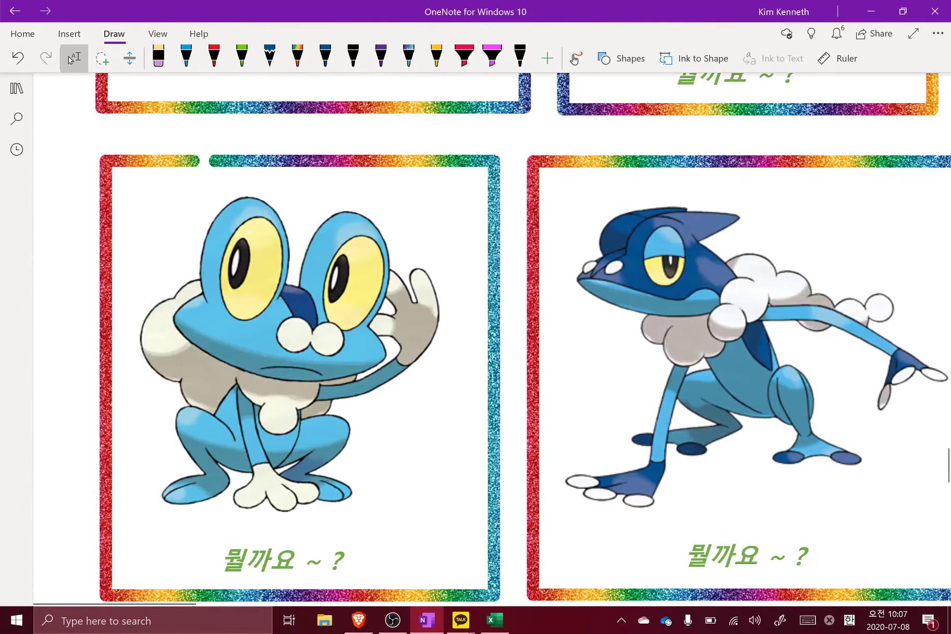
{"action": "scroll", "coordinate": [492, 339], "scroll_direction": "right", "scroll_amount": 8}
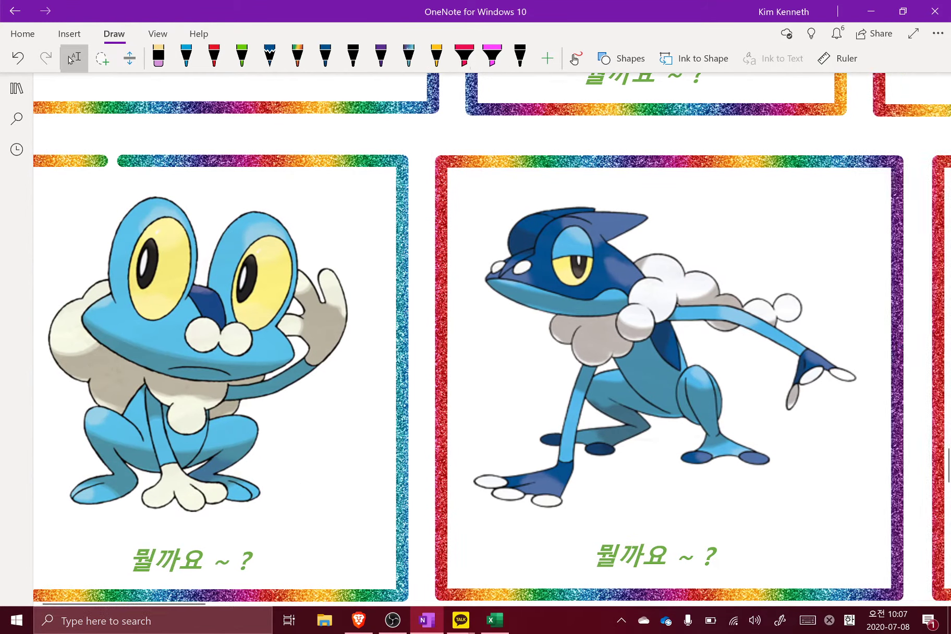
{"action": "scroll", "coordinate": [71, 60], "scroll_direction": "right", "scroll_amount": 2}
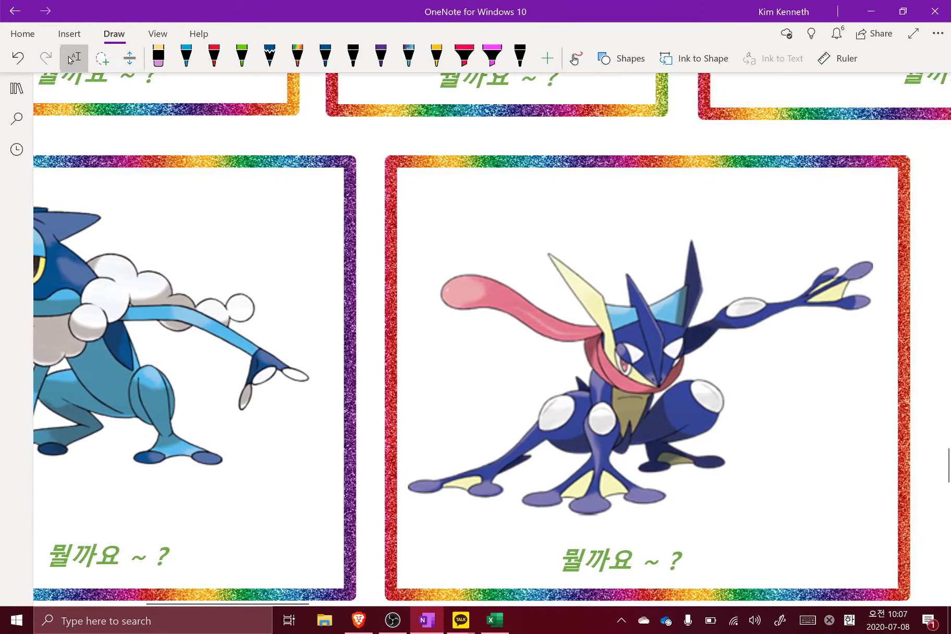
{"action": "scroll", "coordinate": [71, 60], "scroll_direction": "down", "scroll_amount": 5, "text": "ctrl"}
{"action": "scroll", "coordinate": [71, 60], "scroll_direction": "up", "scroll_amount": 20}
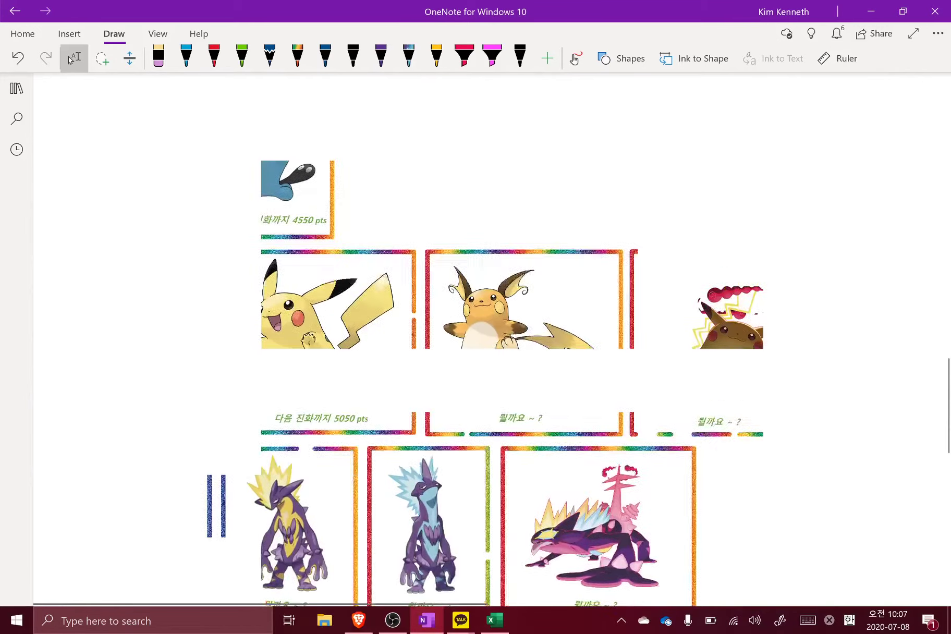
{"action": "scroll", "coordinate": [70, 60], "scroll_direction": "up", "scroll_amount": 10}
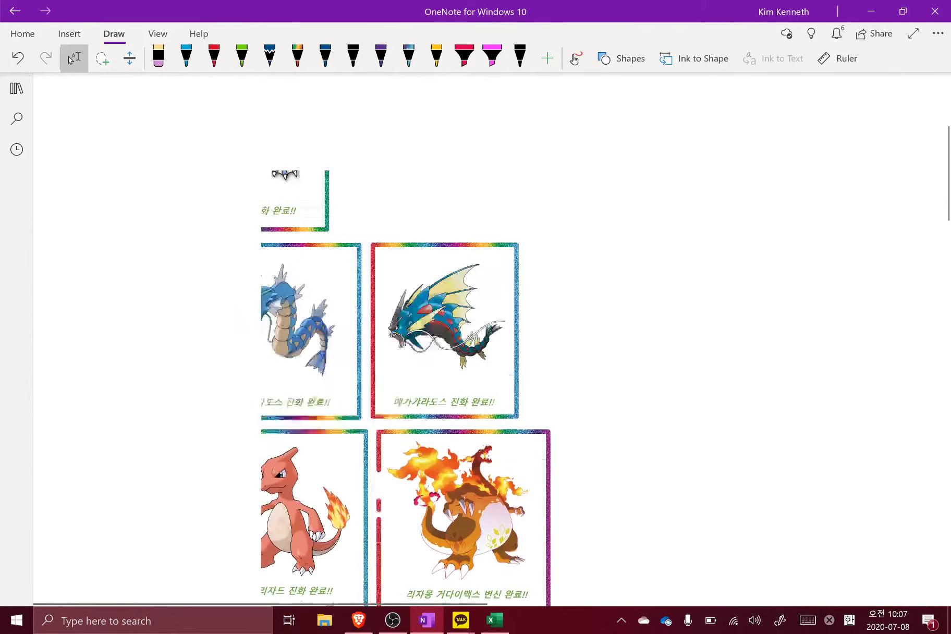
{"action": "scroll", "coordinate": [70, 60], "scroll_direction": "left", "scroll_amount": 4}
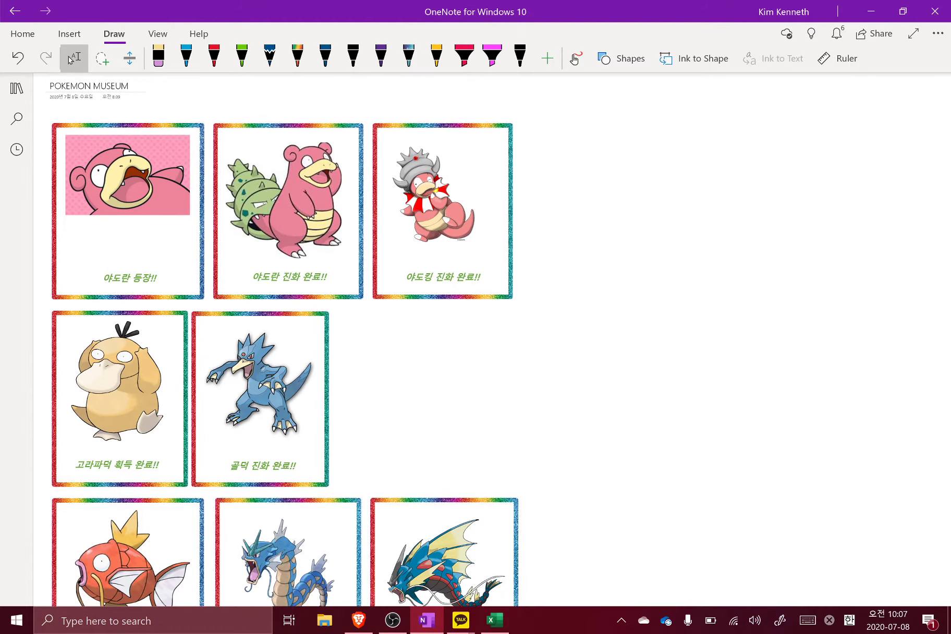
{"action": "scroll", "coordinate": [70, 60], "scroll_direction": "down", "scroll_amount": 3}
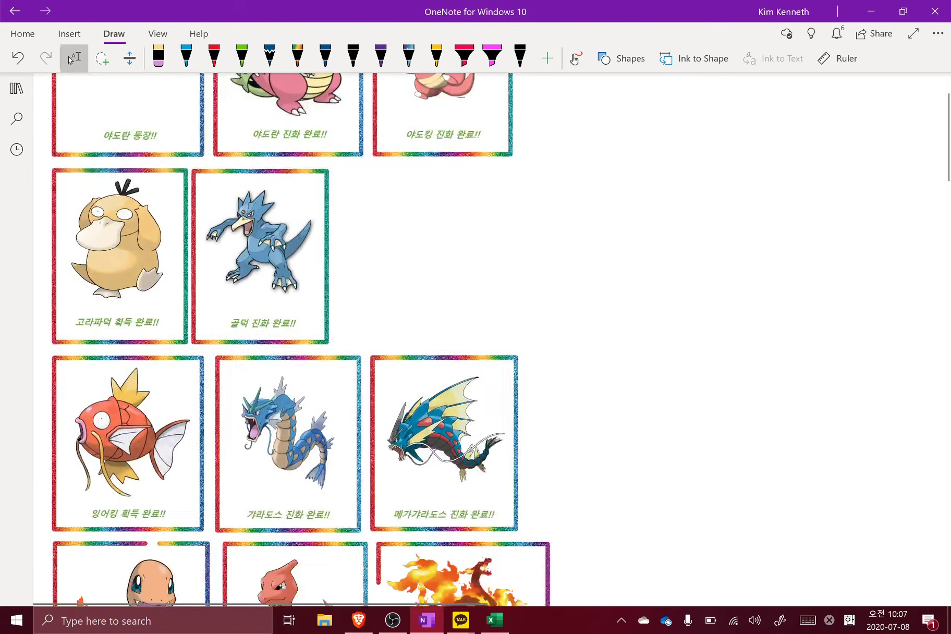
- Review the evolution rows down through the Pokémon museum page to the next hidden pair with question marks
{"action": "scroll", "coordinate": [70, 60], "scroll_direction": "down", "scroll_amount": 9}
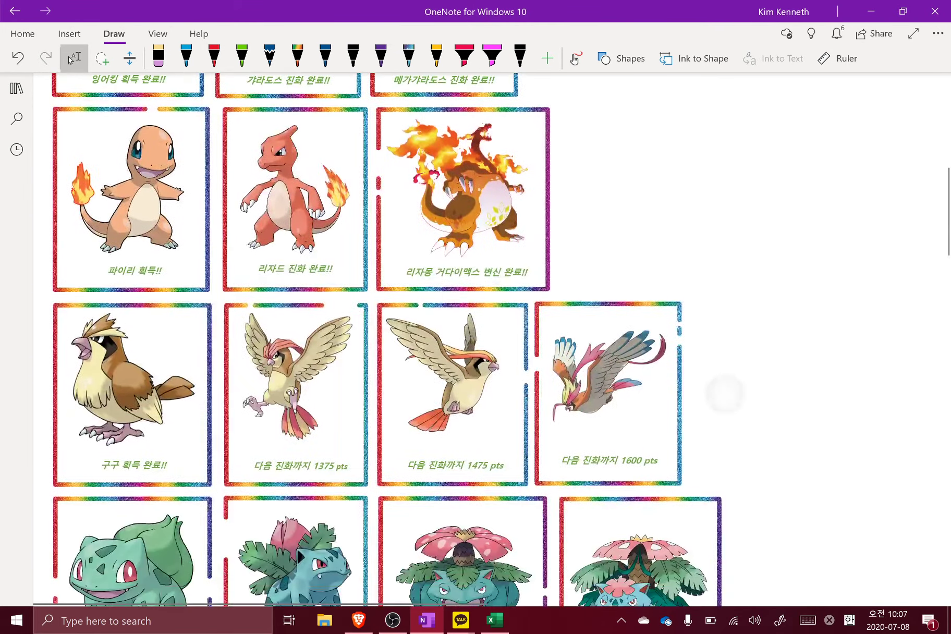
{"action": "scroll", "coordinate": [70, 60], "scroll_direction": "down", "scroll_amount": 8}
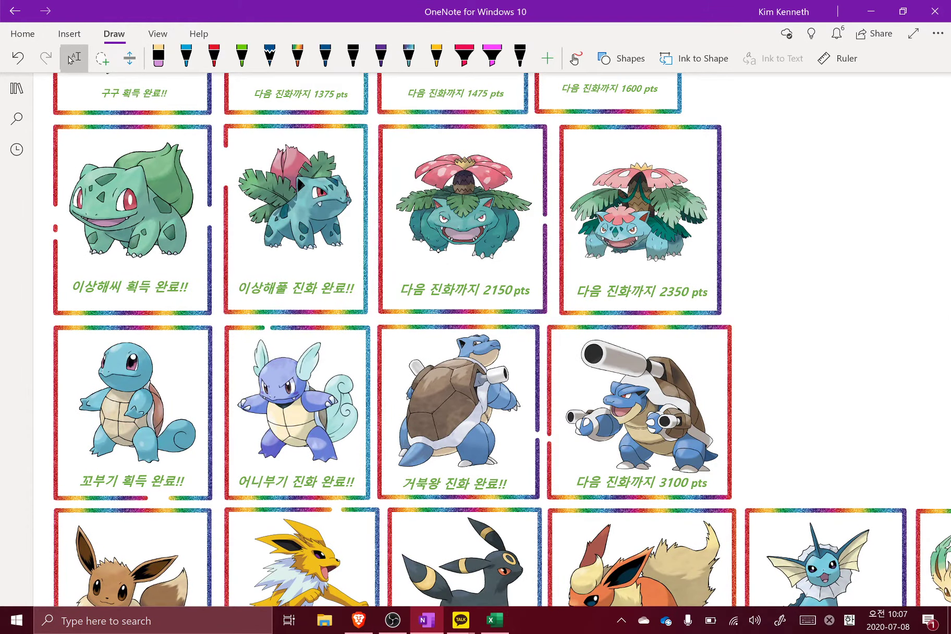
{"action": "scroll", "coordinate": [70, 60], "scroll_direction": "down", "scroll_amount": 5}
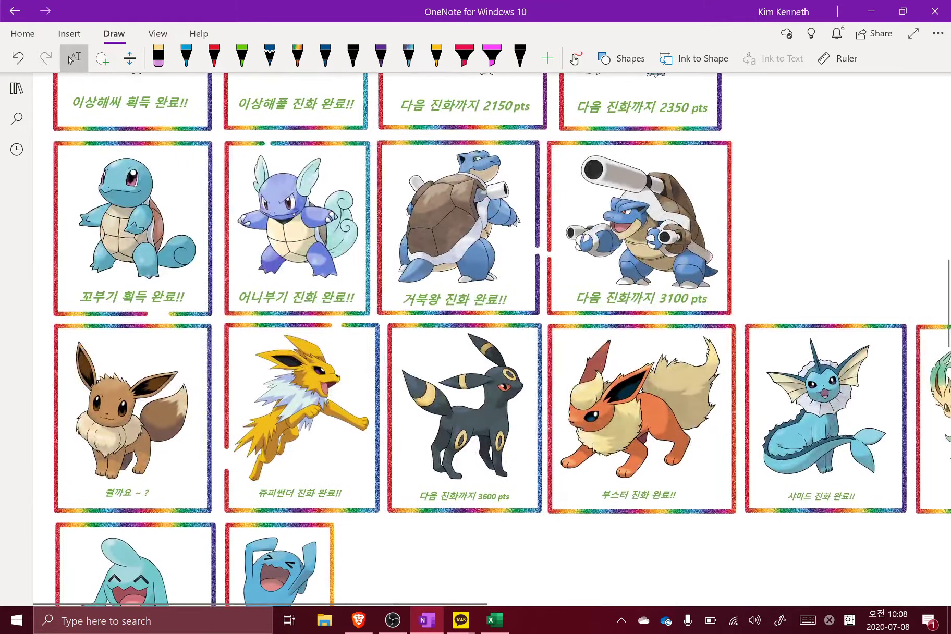
{"action": "scroll", "coordinate": [70, 60], "scroll_direction": "down", "scroll_amount": 7}
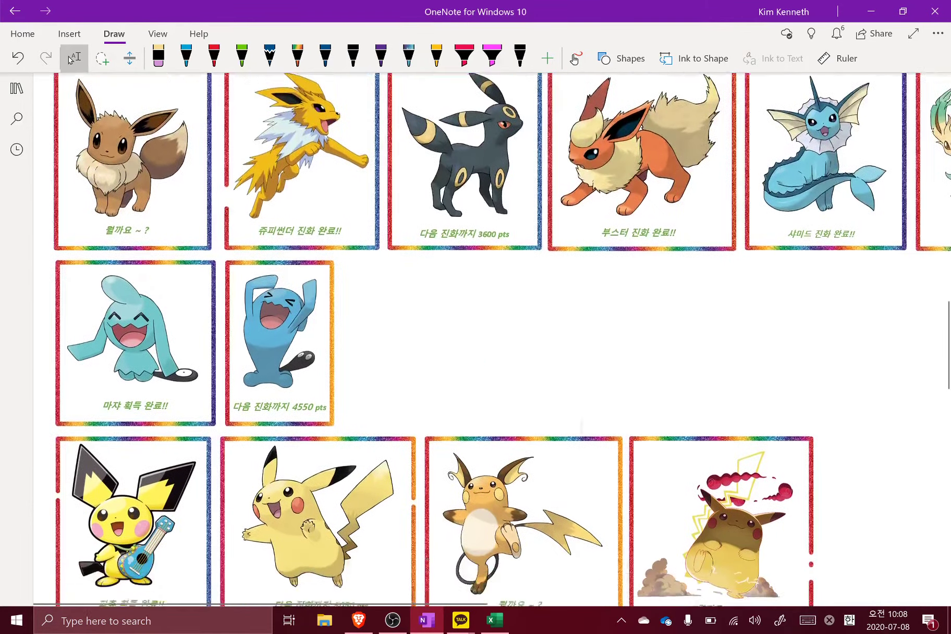
{"action": "scroll", "coordinate": [70, 60], "scroll_direction": "down", "scroll_amount": 4}
{"action": "scroll", "coordinate": [71, 60], "scroll_direction": "down", "scroll_amount": 4}
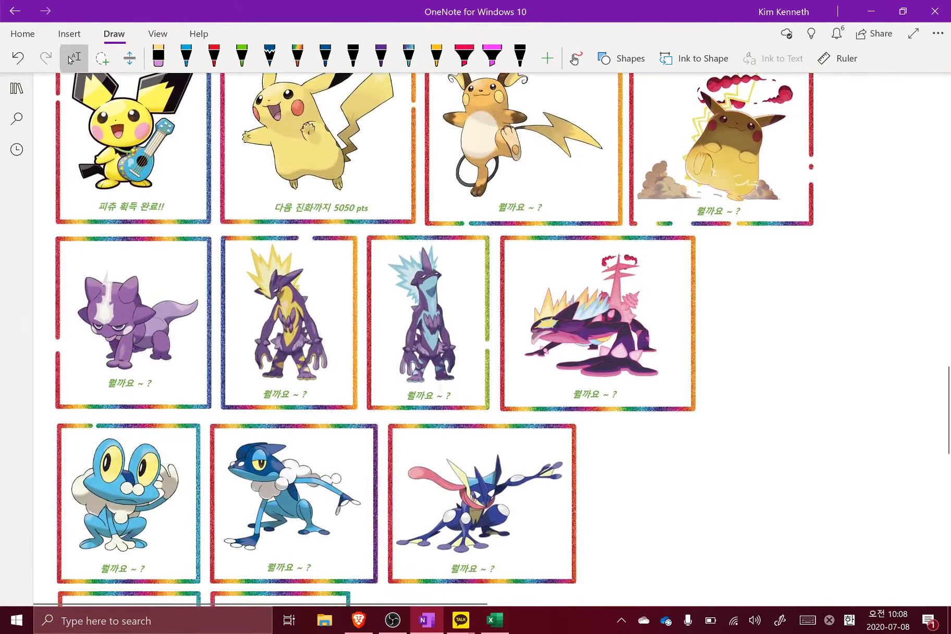
{"action": "scroll", "coordinate": [70, 60], "scroll_direction": "down", "scroll_amount": 1}
{"action": "scroll", "coordinate": [70, 59], "scroll_direction": "down", "scroll_amount": 5}
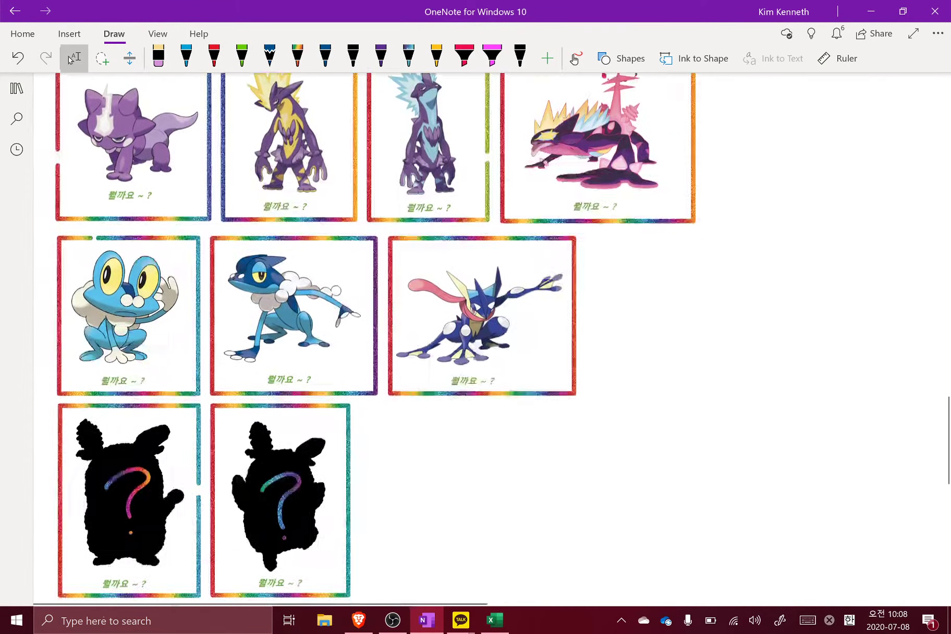
{"action": "scroll", "coordinate": [70, 60], "scroll_direction": "up", "scroll_amount": 3}
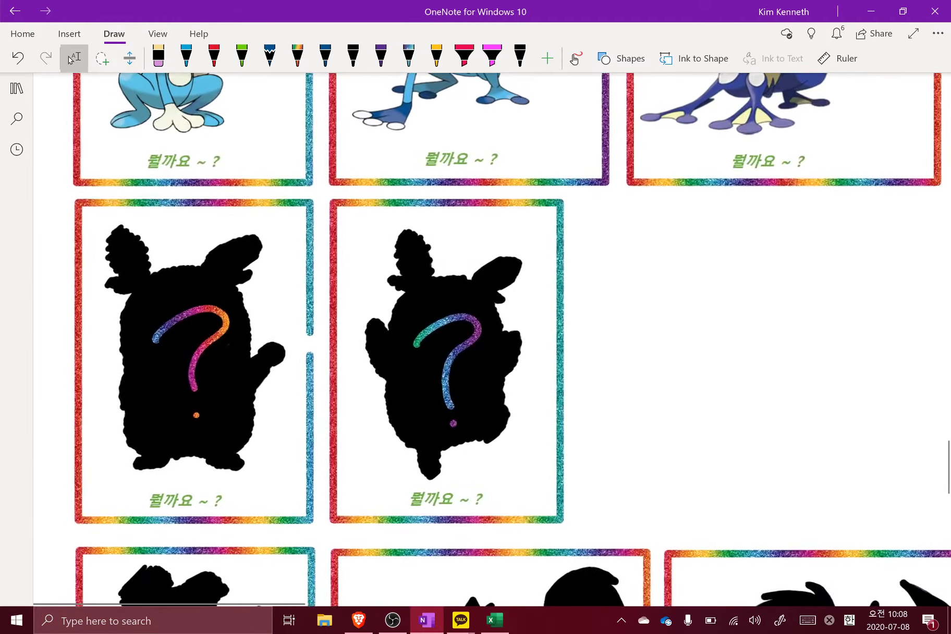
- Switch to the progress workbook in Excel and change the next-evolution label in BU20 to "다음 진화까지 7900"
{"action": "key", "text": "alt+Tab"}
{"action": "key", "text": "alt+Tab"}
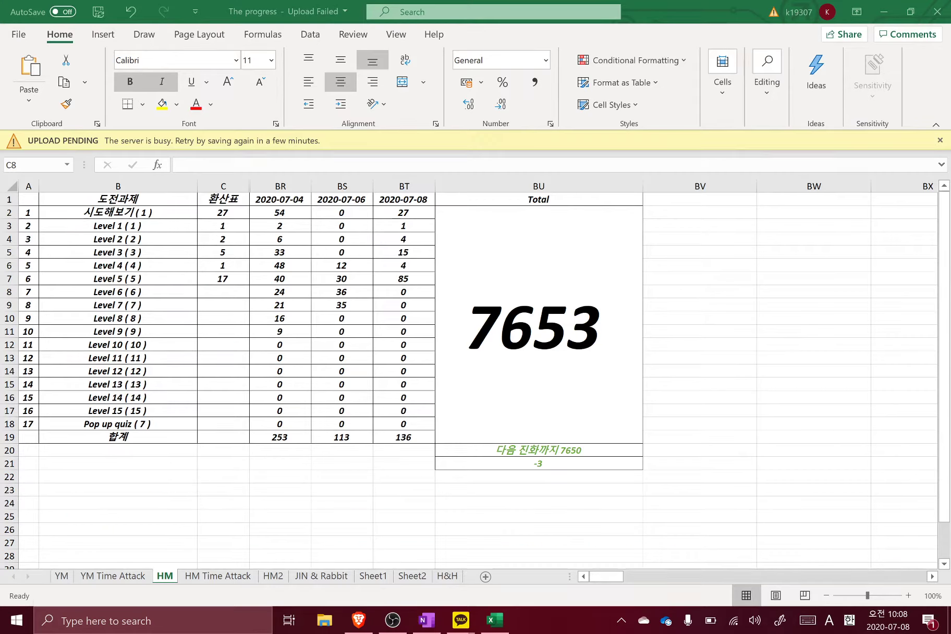
{"action": "key", "text": "Right"}
{"action": "key", "text": "Right"}
{"action": "key", "text": "Right"}
{"action": "key", "text": "Down"}
{"action": "key", "text": "Down"}
{"action": "key", "text": "Down"}
{"action": "key", "text": "Down"}
{"action": "key", "text": "Right"}
{"action": "key", "text": "Down"}
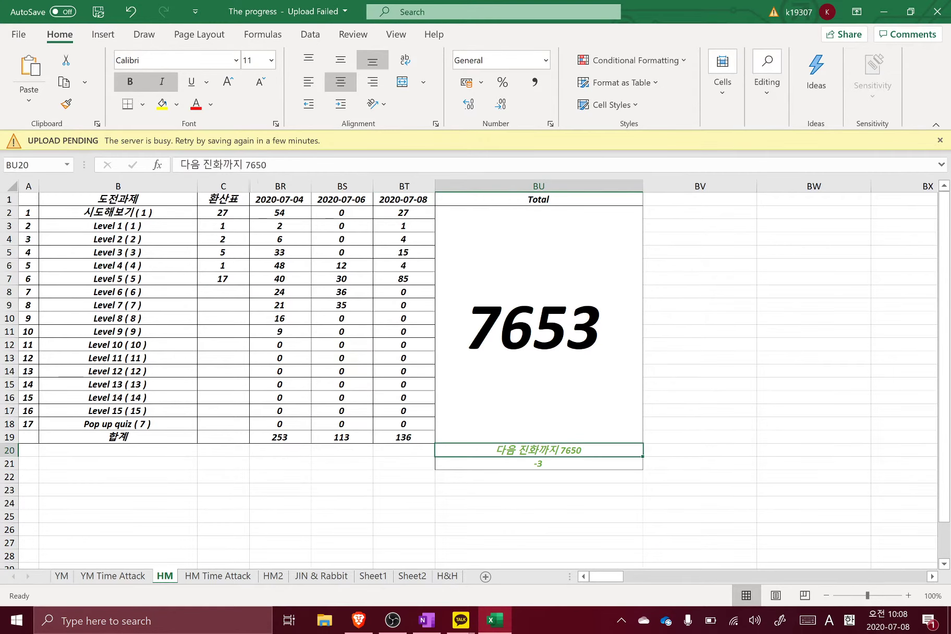
{"action": "key", "text": "Down"}
{"action": "key", "text": "Down"}
{"action": "key", "text": "Up"}
{"action": "key", "text": "Up"}
{"action": "key", "text": "F2"}
{"action": "key", "text": "Left"}
{"action": "key", "text": "BackSpace"}
{"action": "key", "text": "BackSpace"}
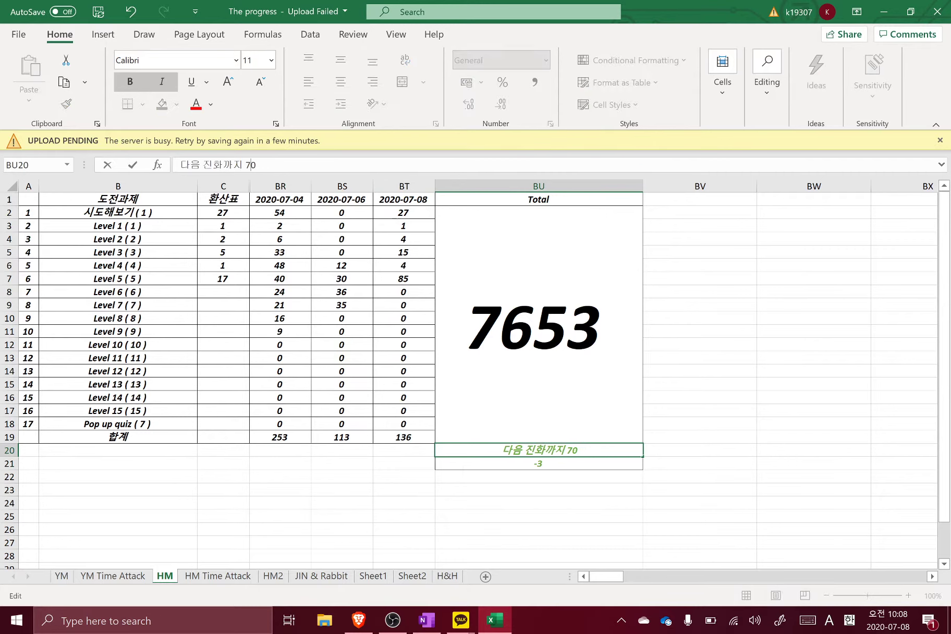
{"action": "type", "text": "90"}
{"action": "key", "text": "Return"}
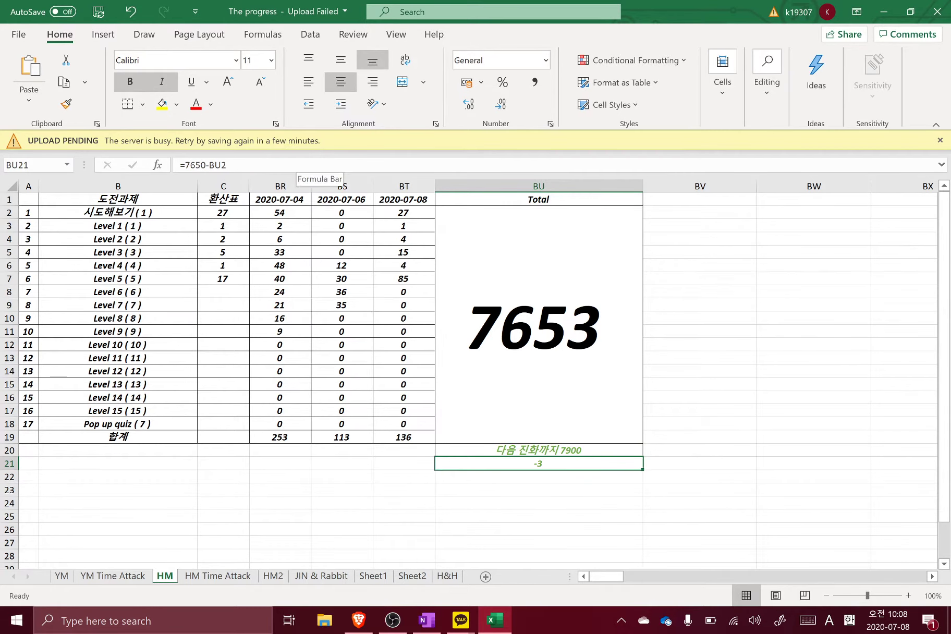
- Change the remaining-points formula in BU21 to =7790-BU2
{"action": "key", "text": "F2"}
{"action": "key", "text": "Left"}
{"action": "key", "text": "Left"}
{"action": "key", "text": "Left"}
{"action": "key", "text": "Left"}
{"action": "key", "text": "Left"}
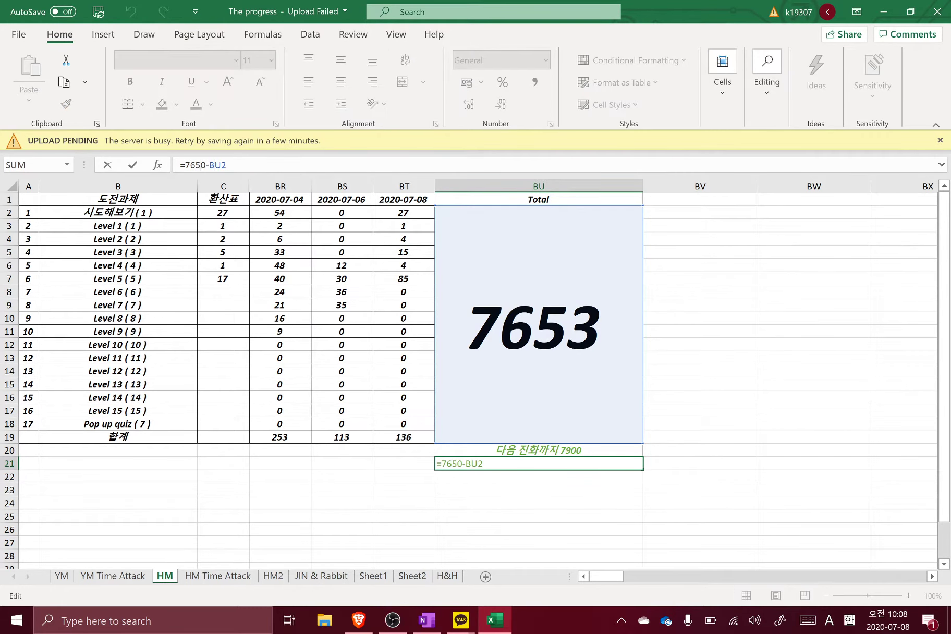
{"action": "key", "text": "BackSpace"}
{"action": "key", "text": "BackSpace"}
{"action": "type", "text": "79"}
{"action": "key", "text": "Return"}
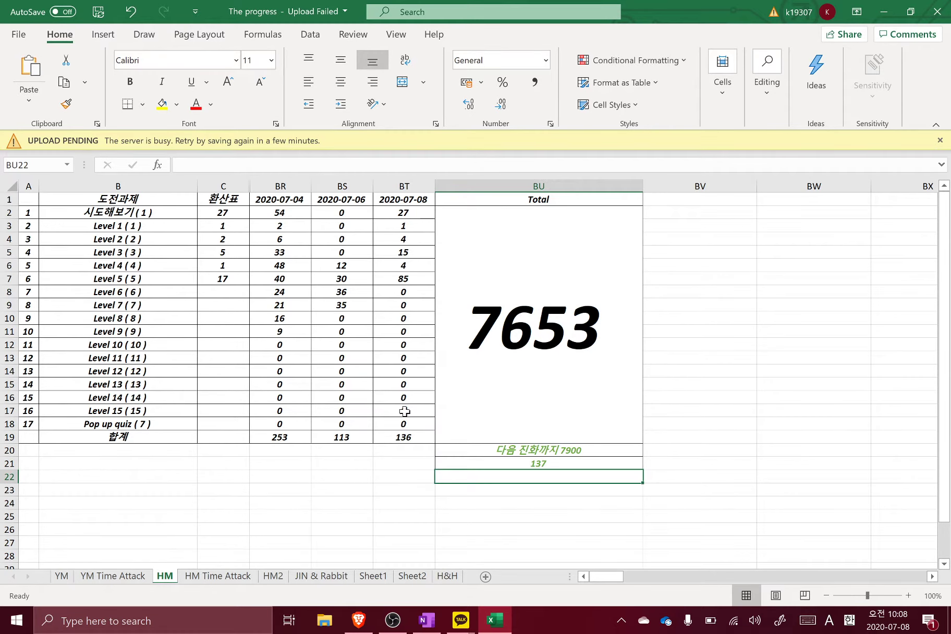
{"action": "key", "text": "super+d"}
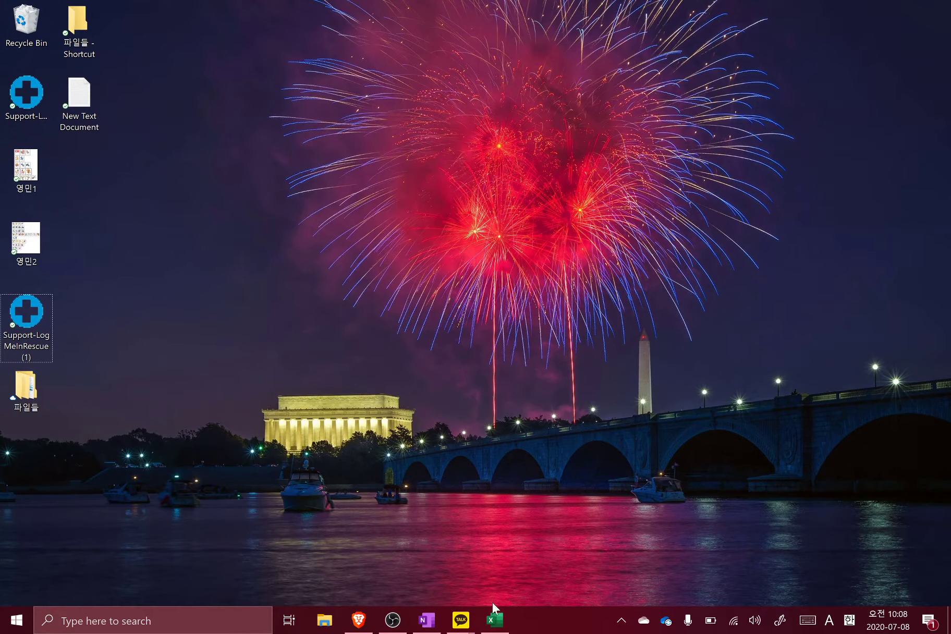
{"action": "left_click", "coordinate": [495, 619]}
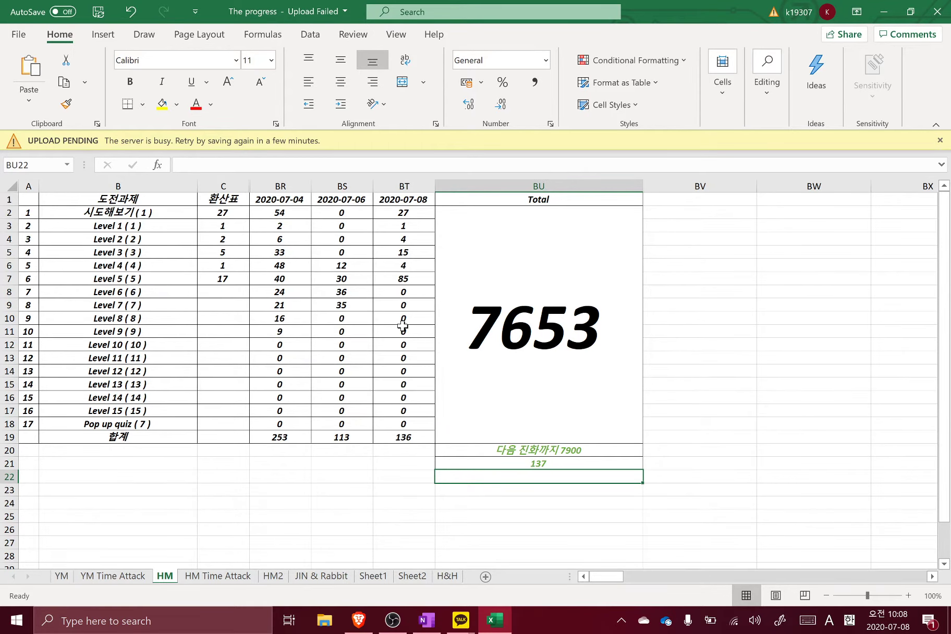
{"action": "key", "text": "alt+Tab"}
{"action": "key", "text": "alt+Tab"}
{"action": "key", "text": "alt+Tab"}
{"action": "key", "text": "alt+Tab"}
{"action": "key", "text": "alt+Tab"}
{"action": "key", "text": "alt+Tab"}
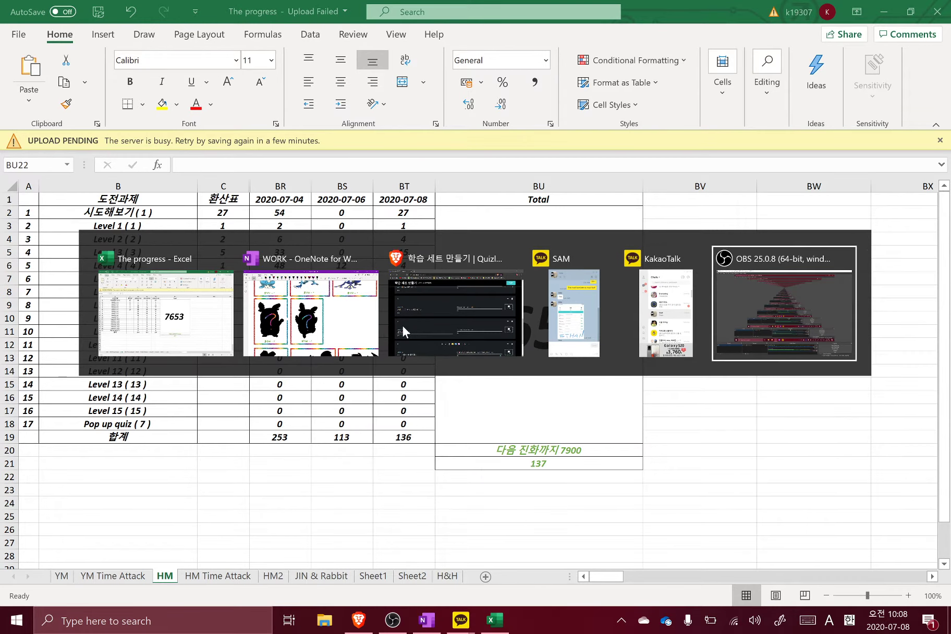
{"action": "key", "text": "alt+Tab"}
{"action": "key", "text": "alt+Tab"}
{"action": "key", "text": "alt+Tab"}
{"action": "key", "text": "alt+Tab"}
{"action": "key", "text": "alt+Tab"}
{"action": "key", "text": "alt+Tab"}
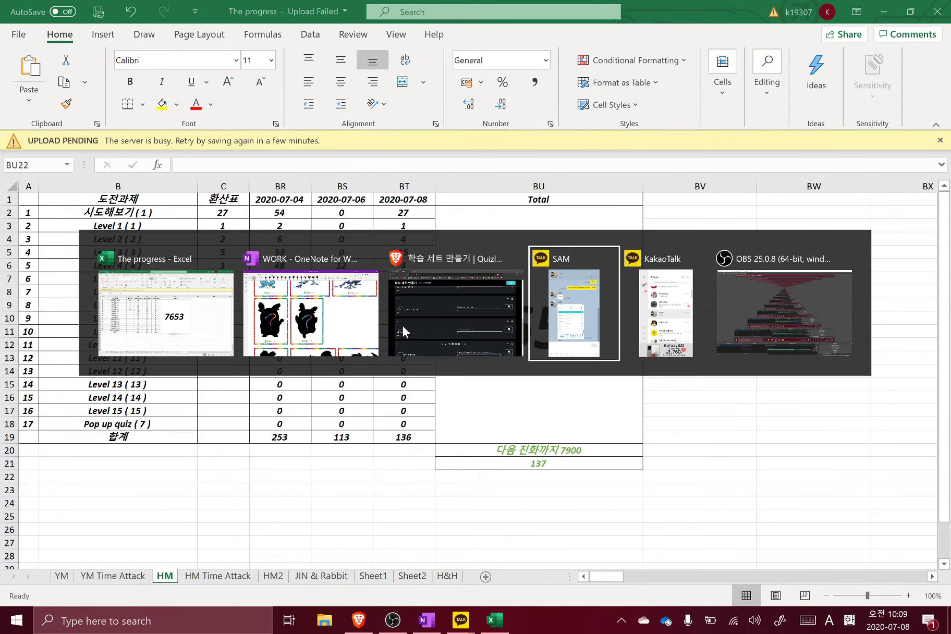
- Switch to OneNote, open the student's lesson page dated 2020-07-08 and hide the page navigation
{"action": "key", "text": "alt+Tab"}
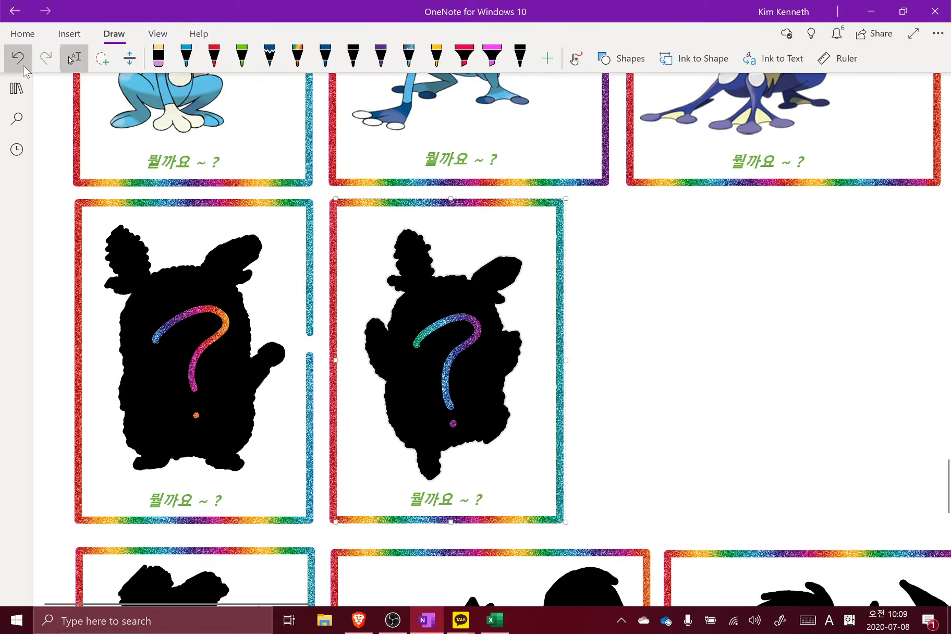
{"action": "left_click", "coordinate": [16, 88]}
{"action": "left_click", "coordinate": [219, 149]}
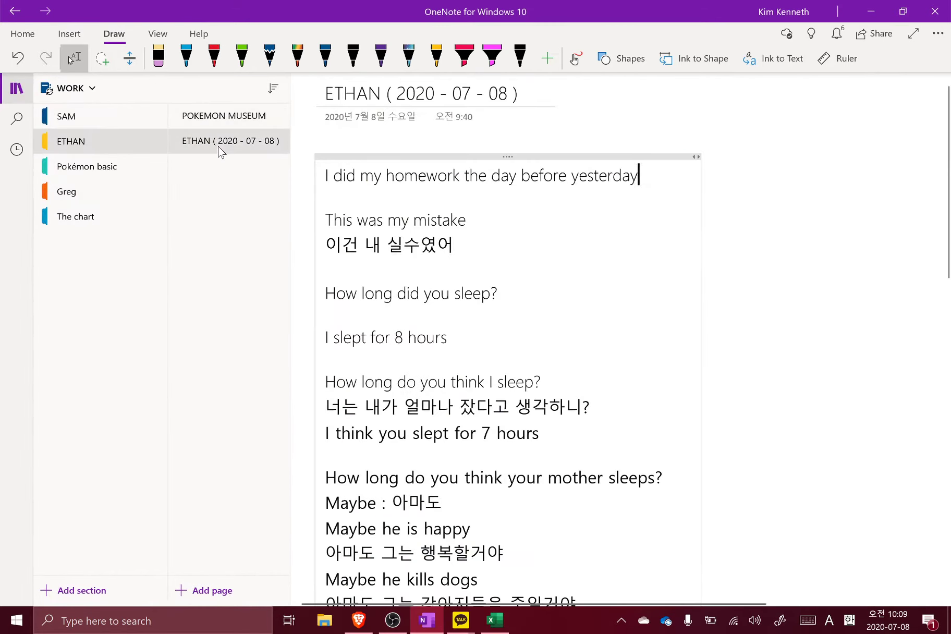
{"action": "left_click", "coordinate": [3, 85]}
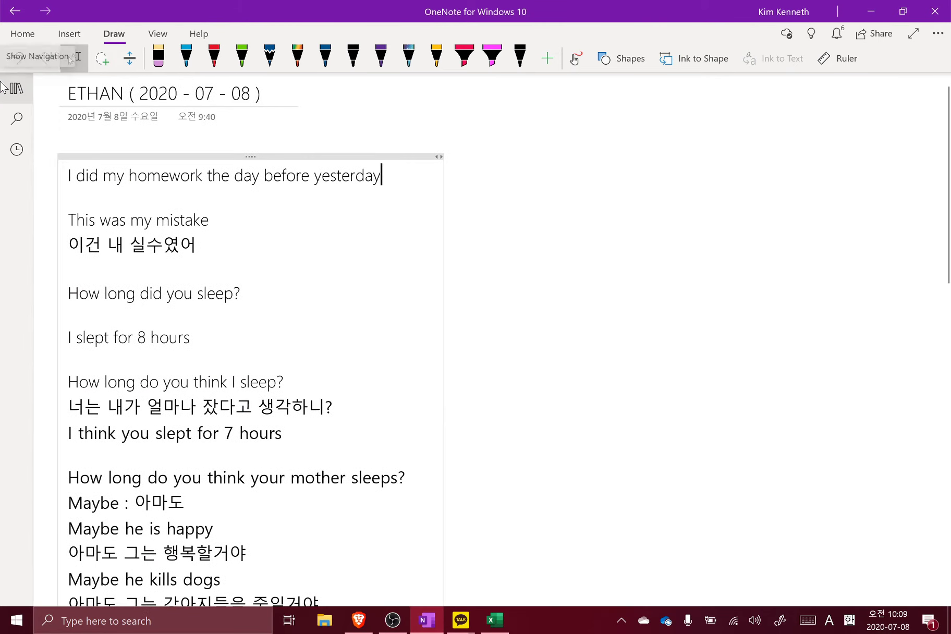
- Add the sentence "What do you think of this keyboard?" above the first sentence of the lesson notes
{"action": "key", "text": "Return"}
{"action": "key", "text": "Up"}
{"action": "type", "text": "What do you "}
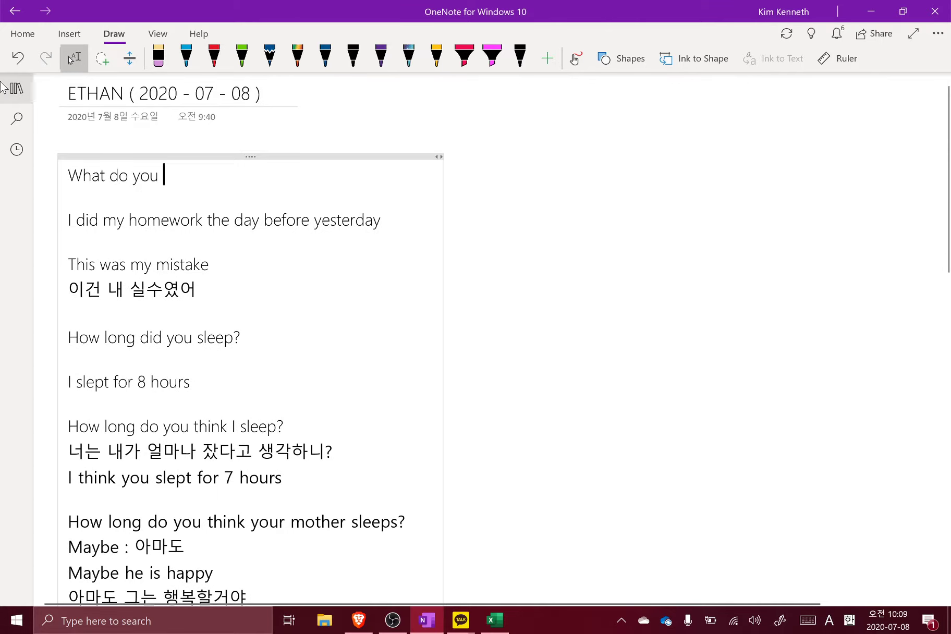
{"action": "type", "text": "think of this ke"}
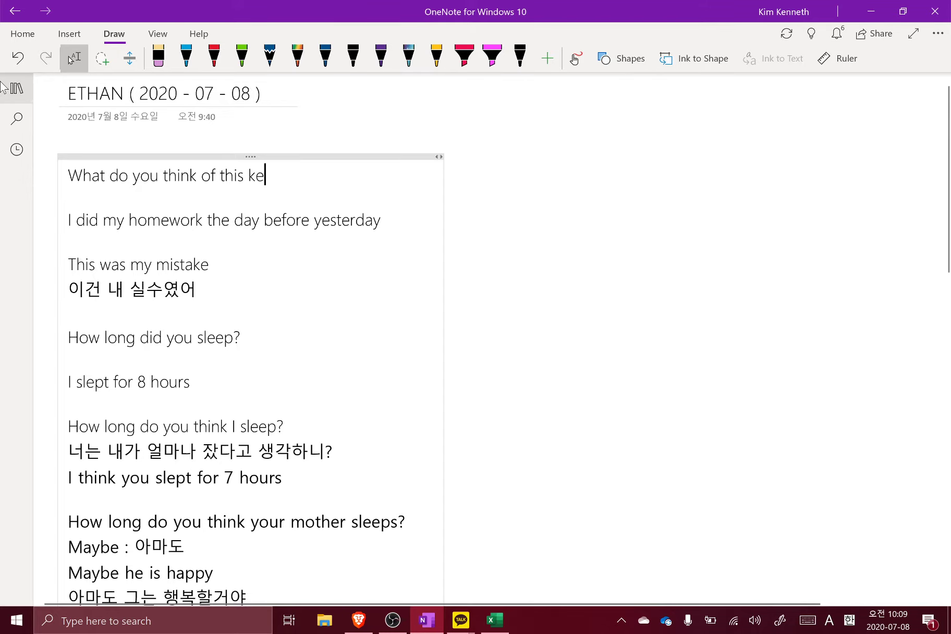
{"action": "type", "text": "yboa rd?"}
{"action": "key", "text": "Return"}
- Write the Korean translation "너 이 키보드에 대해 어떻게 생각해?" beneath the new keyboard question
{"action": "type", "text": "s"}
{"action": "key", "text": "BackSpace"}
{"action": "key", "text": "Hangul"}
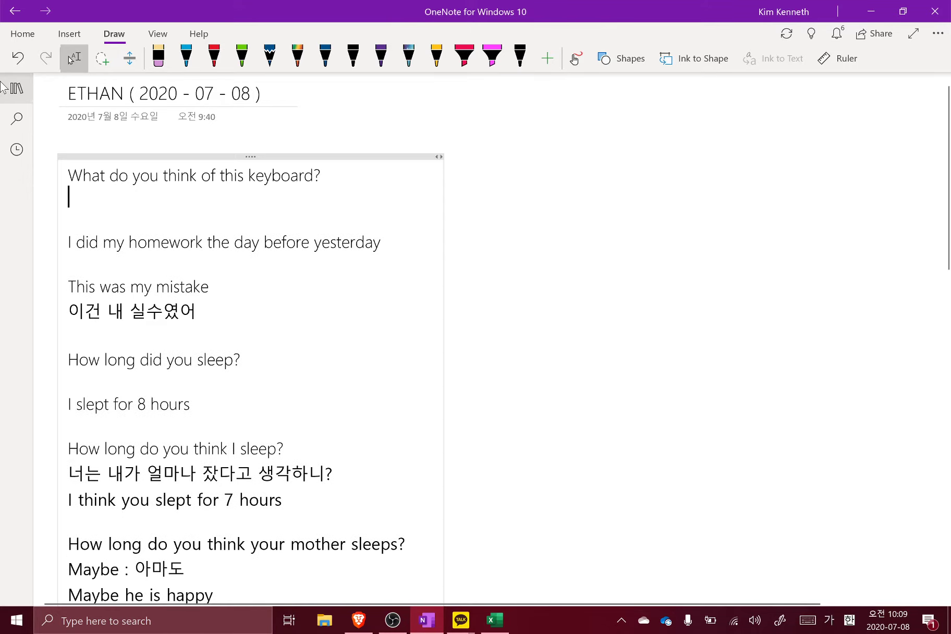
{"action": "key", "text": "Hangul"}
{"action": "key", "text": "super+space"}
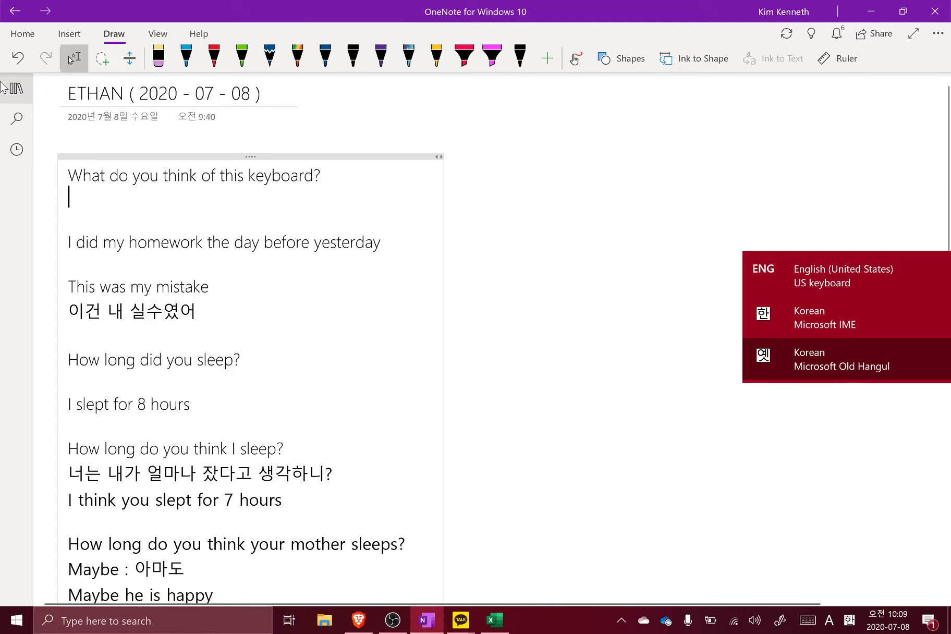
{"action": "type", "text": "s"}
{"action": "key", "text": "BackSpace"}
{"action": "key", "text": "Hangul"}
{"action": "type", "text": "너 이"}
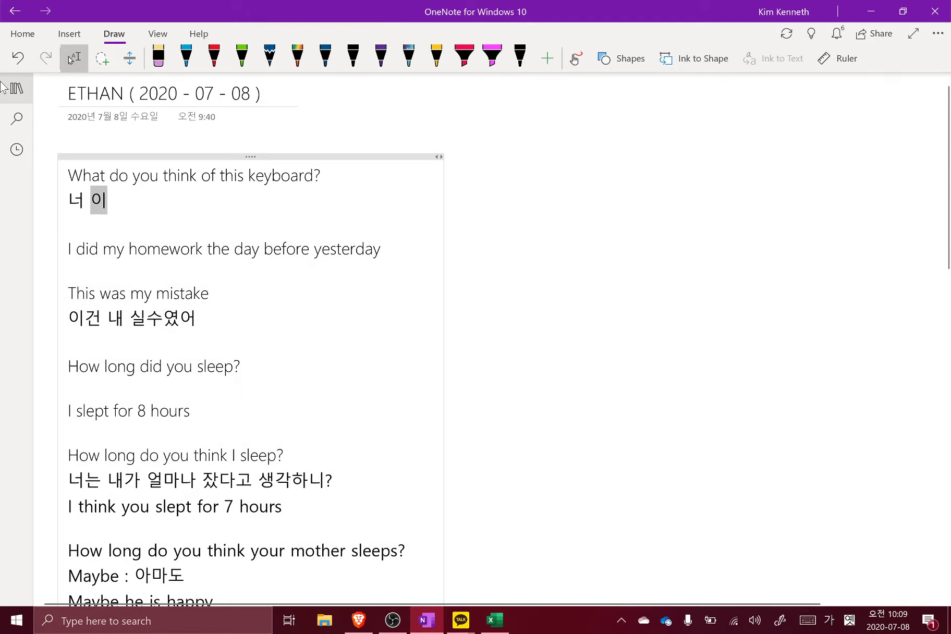
{"action": "type", "text": " 키보드에 대해 어떻게 새"}
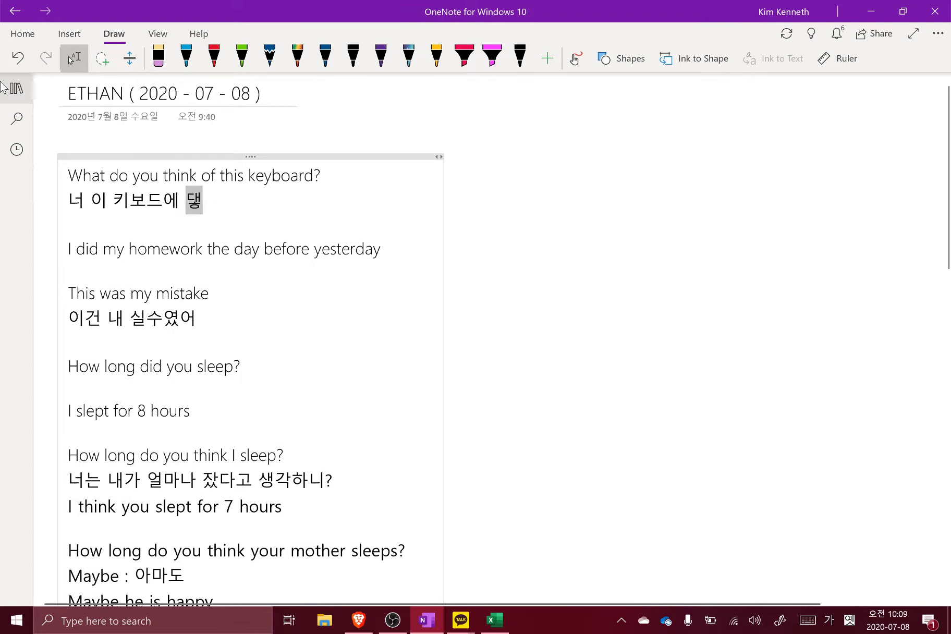
{"action": "type", "text": "생각"}
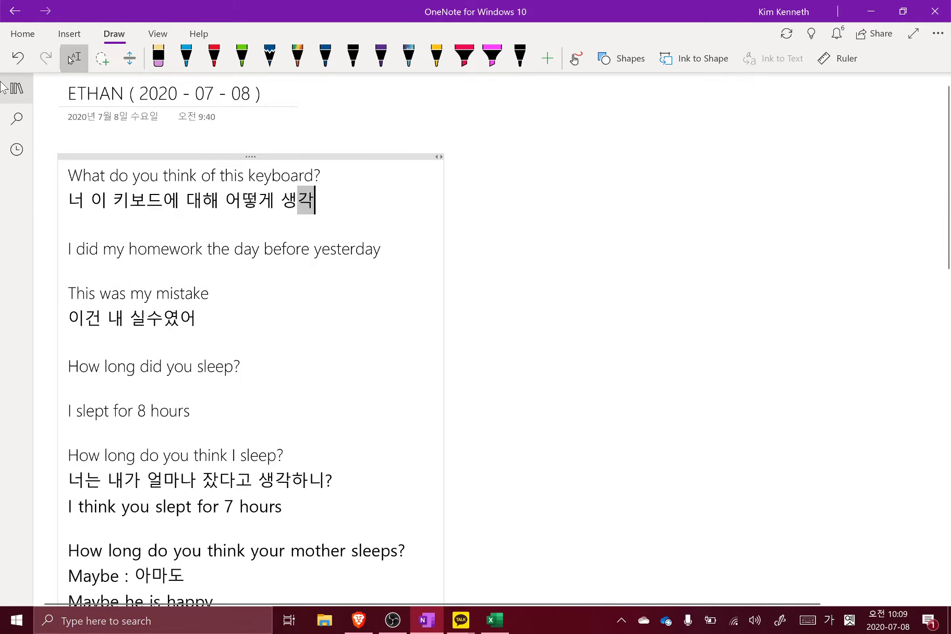
{"action": "type", "text": "해?"}
{"action": "key", "text": "Return"}
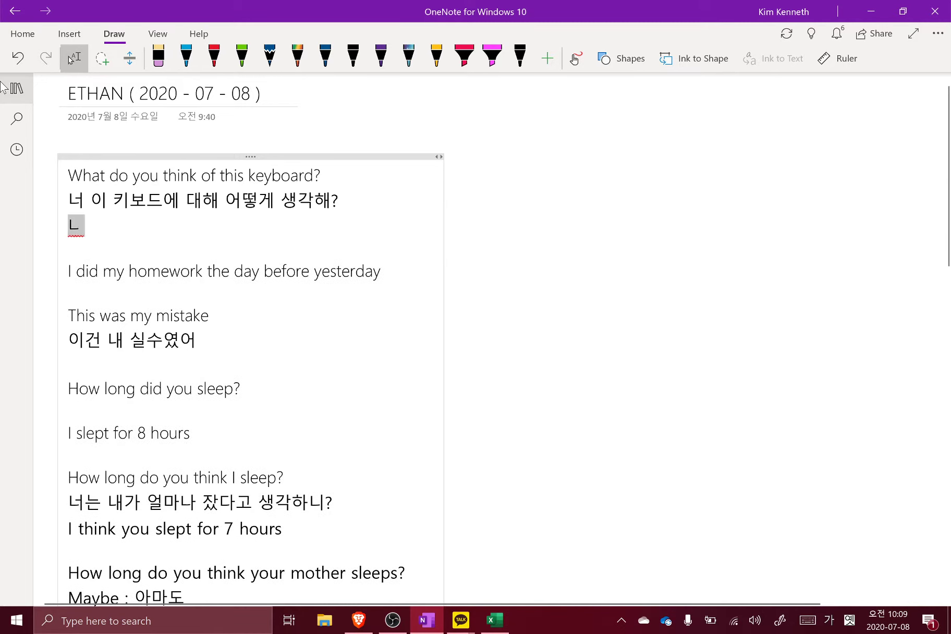
- Write the English answer "I think this keyboard is good" beneath the Korean translation
{"action": "key", "text": "Hangul"}
{"action": "type", "text": "s"}
{"action": "key", "text": "BackSpace"}
{"action": "type", "text": "s"}
{"action": "key", "text": "BackSpace"}
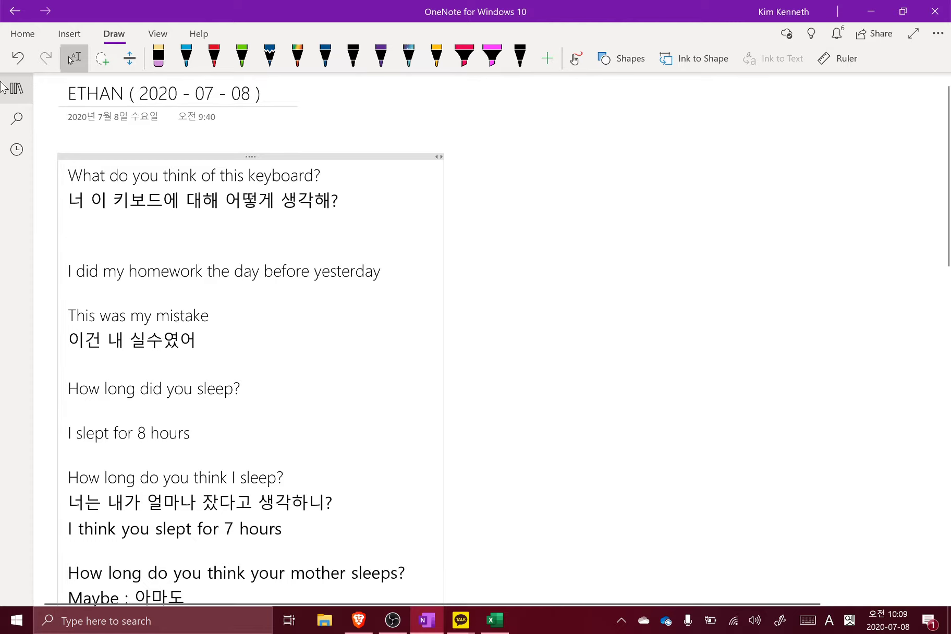
{"action": "type", "text": "s"}
{"action": "key", "text": "BackSpace"}
{"action": "type", "text": "I think this keyboard is good"}
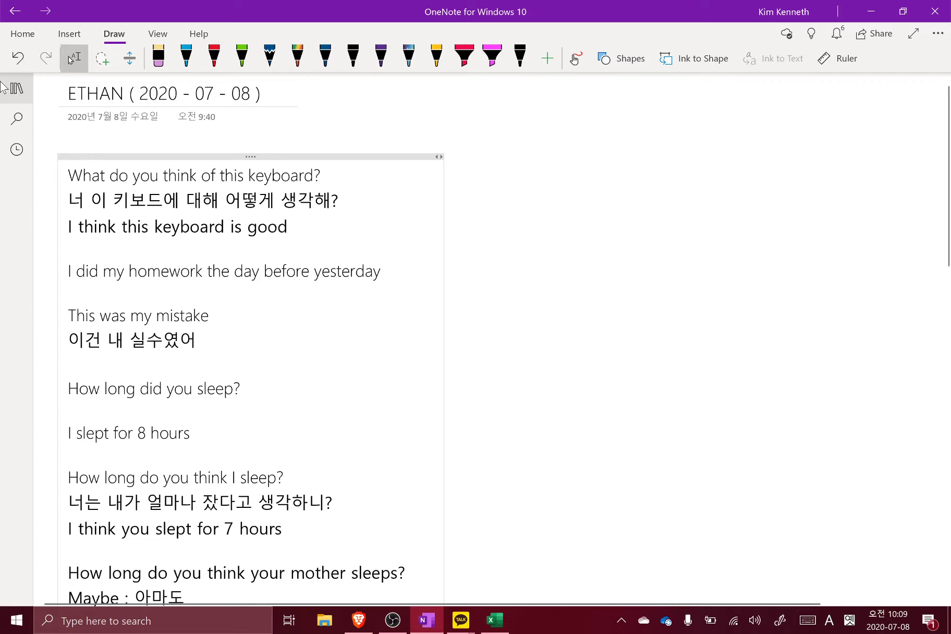
- Switch back to the progress workbook in Excel and set the 시도해보기 (1) count in C2 to 28
{"action": "key", "text": "alt+Tab"}
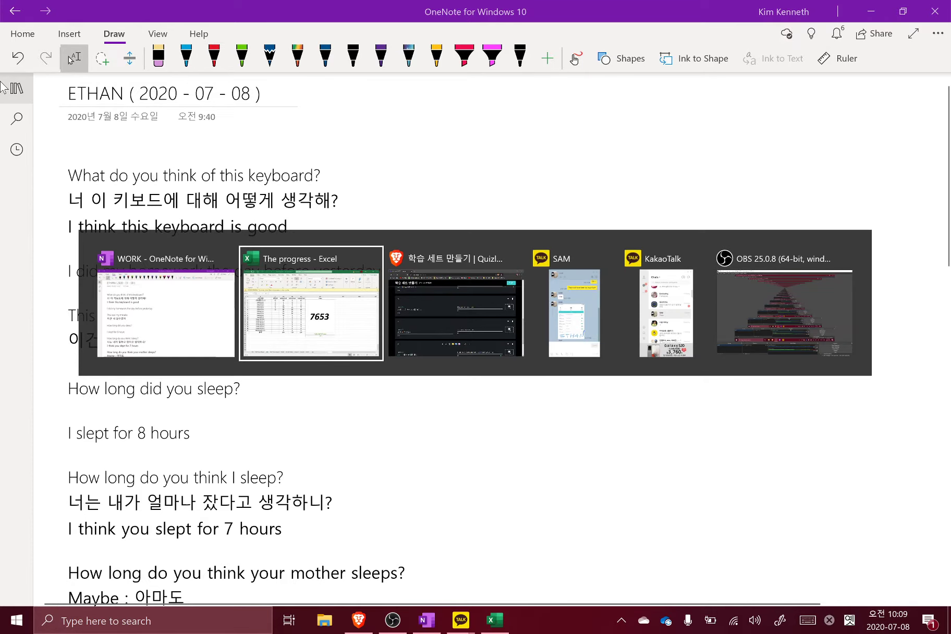
{"action": "key", "text": "Left"}
{"action": "key", "text": "Up"}
{"action": "key", "text": "Up"}
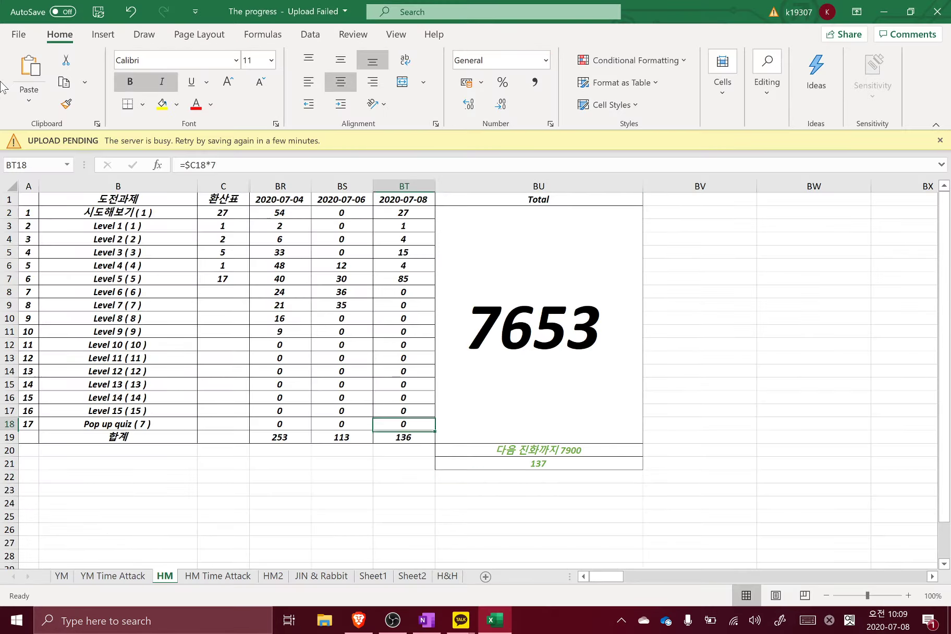
{"action": "key", "text": "Up"}
{"action": "key", "text": "Up"}
{"action": "key", "text": "Up"}
{"action": "key", "text": "Up"}
{"action": "key", "text": "Left"}
{"action": "key", "text": "Left"}
{"action": "key", "text": "Left"}
{"action": "key", "text": "Up"}
{"action": "key", "text": "Up"}
{"action": "key", "text": "Up"}
{"action": "key", "text": "Up"}
{"action": "key", "text": "Up"}
{"action": "key", "text": "Up"}
{"action": "key", "text": "Up"}
{"action": "key", "text": "Up"}
{"action": "key", "text": "Up"}
{"action": "key", "text": "Up"}
{"action": "key", "text": "Up"}
{"action": "key", "text": "Up"}
{"action": "key", "text": "Up"}
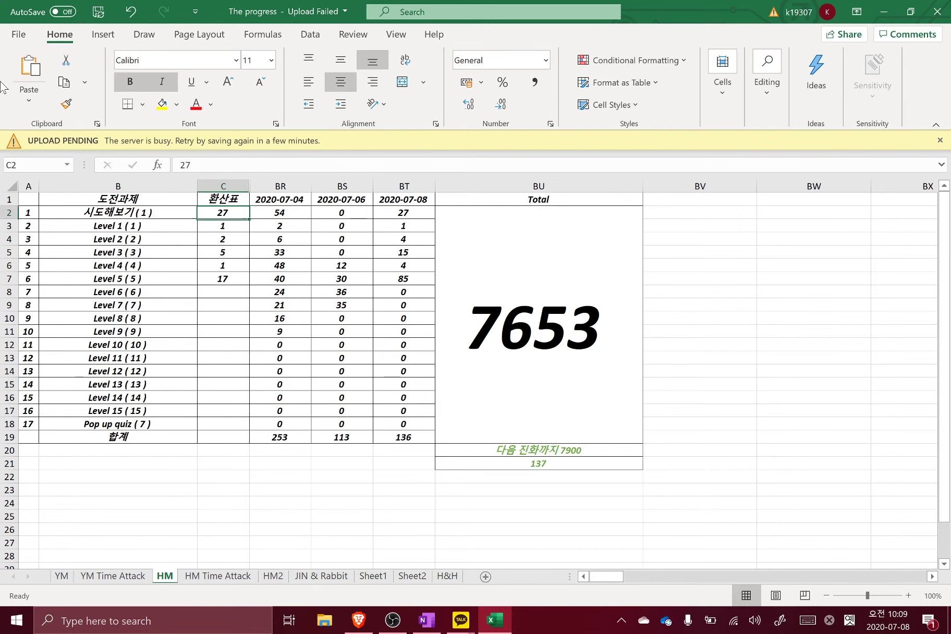
{"action": "key", "text": "Up"}
{"action": "key", "text": "Down"}
{"action": "type", "text": "28"}
{"action": "key", "text": "Return"}
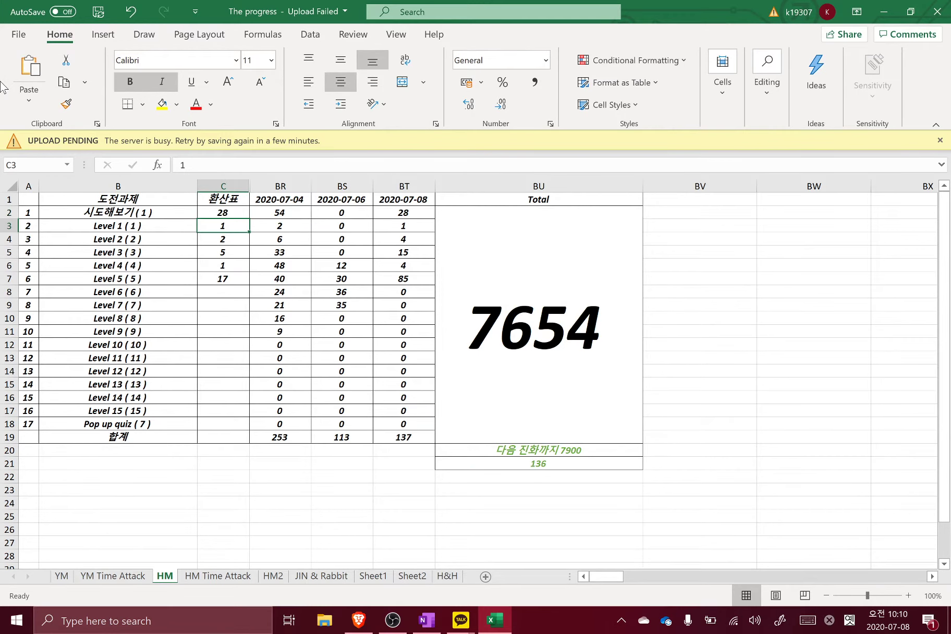
- Set the Level 5 count in C7 to 18
{"action": "key", "text": "Down"}
{"action": "key", "text": "Down"}
{"action": "key", "text": "Down"}
{"action": "key", "text": "Down"}
{"action": "type", "text": "18"}
{"action": "key", "text": "Return"}
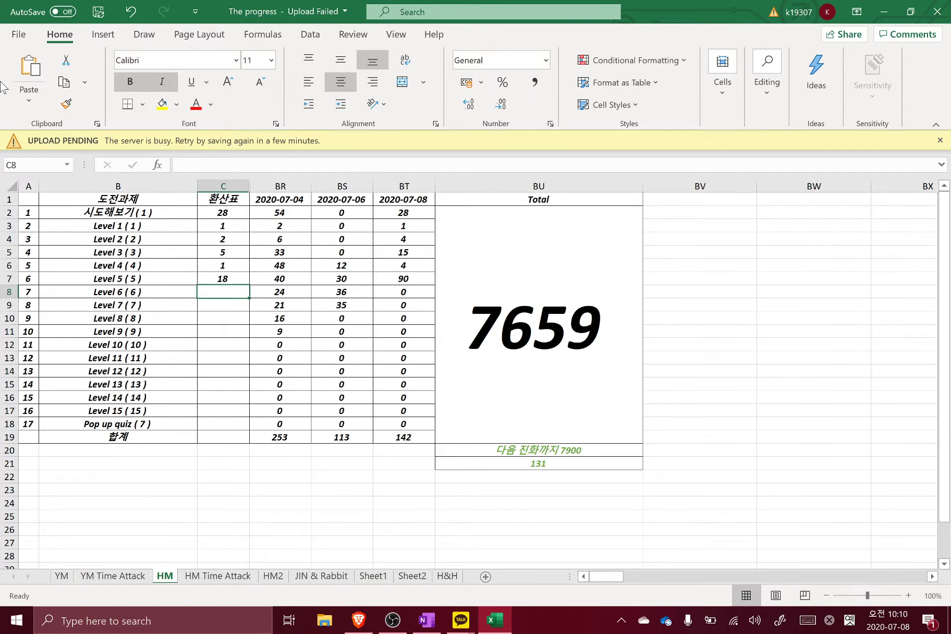
- Switch to the OneNote lesson page and write "What do you think of your mother?" above the keyboard question
{"action": "key", "text": "alt+Tab"}
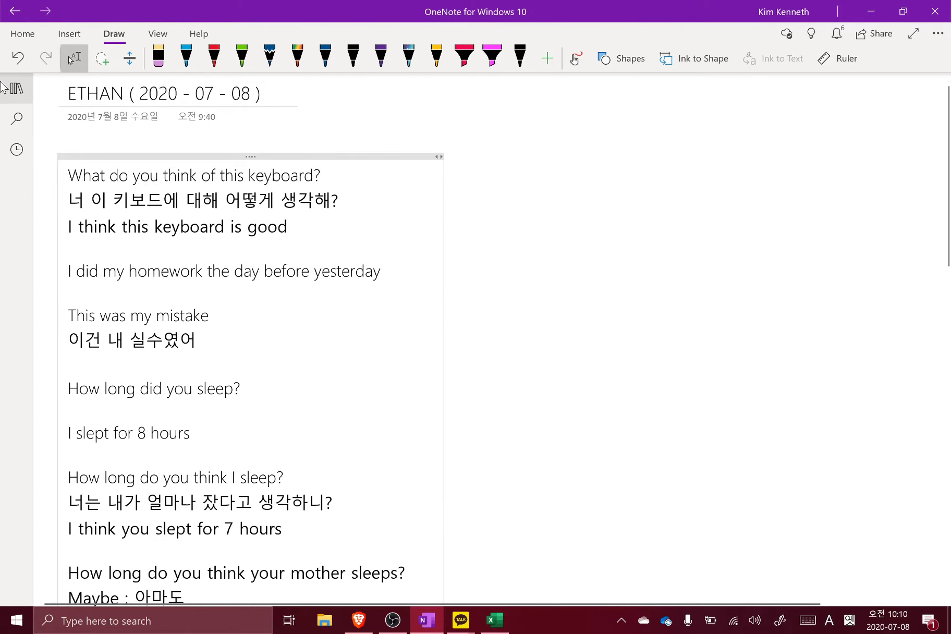
{"action": "key", "text": "Home"}
{"action": "key", "text": "Return"}
{"action": "key", "text": "Up"}
{"action": "type", "text": "What do you think o"}
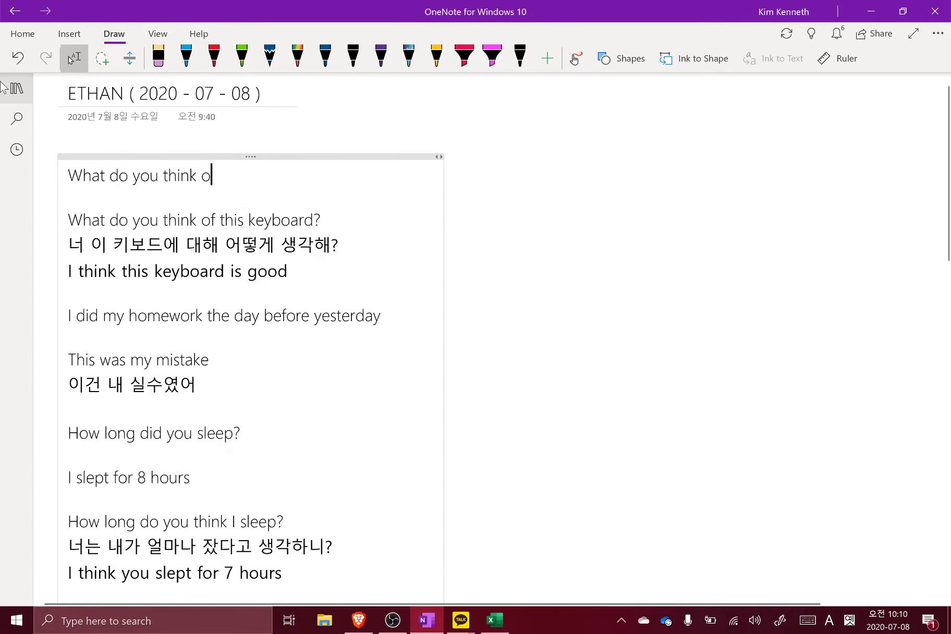
{"action": "type", "text": "f yo ur moth"}
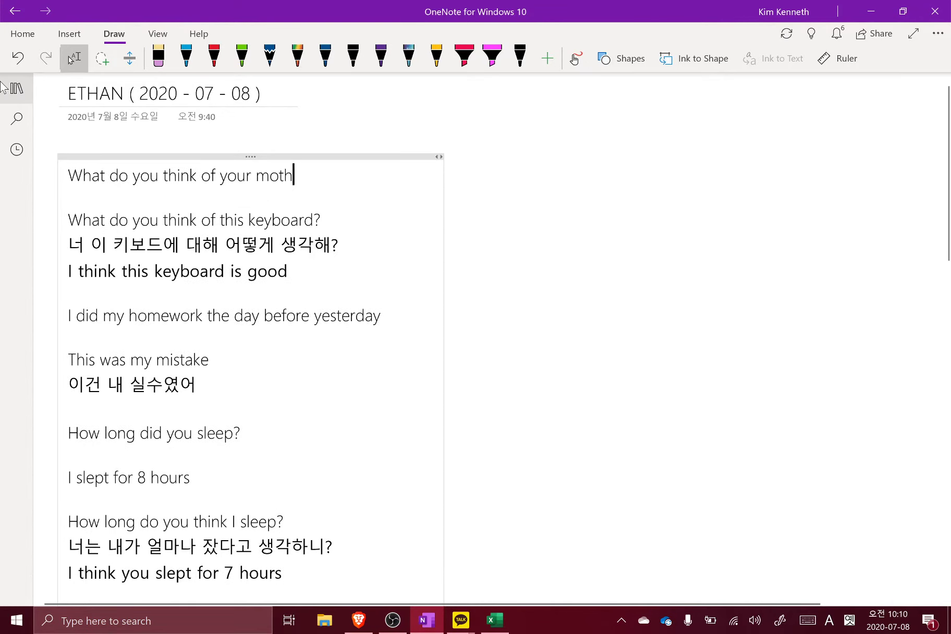
{"action": "type", "text": "er?"}
{"action": "key", "text": "Return"}
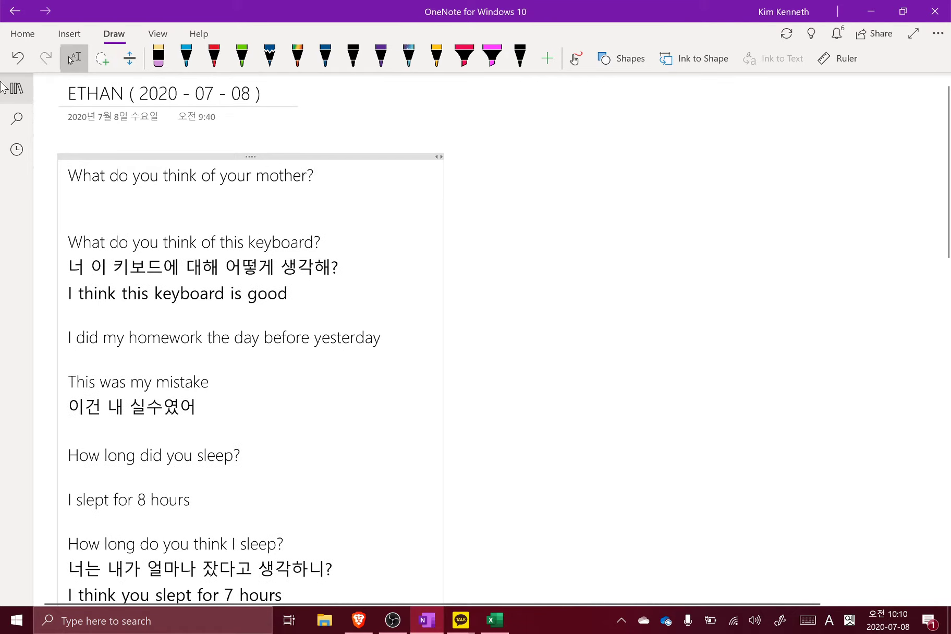
- Write the answer "I think my mother is kind" beneath the mother question
{"action": "type", "text": "ㅅ"}
{"action": "key", "text": "BackSpace"}
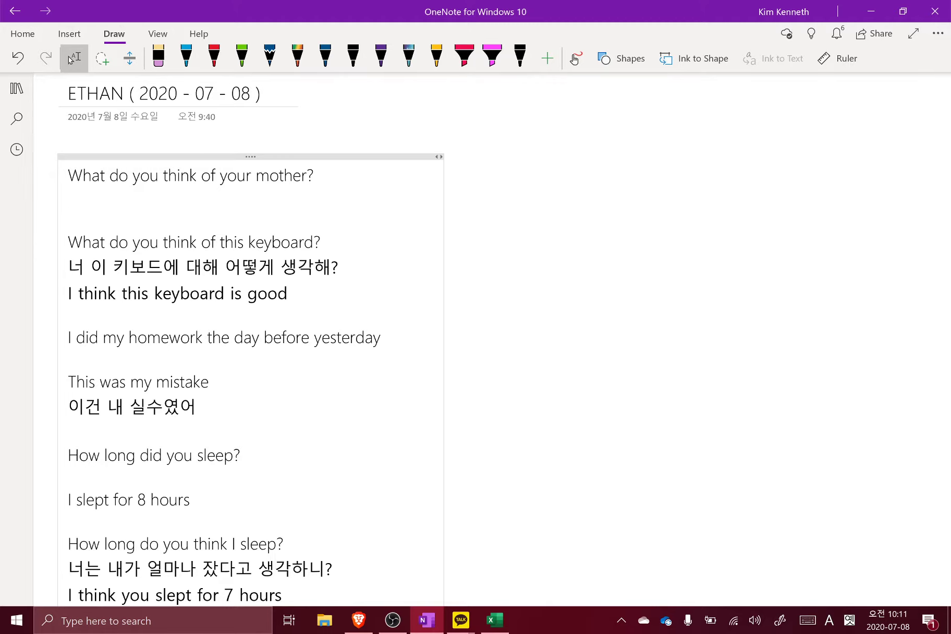
{"action": "type", "text": "I  think my mother"}
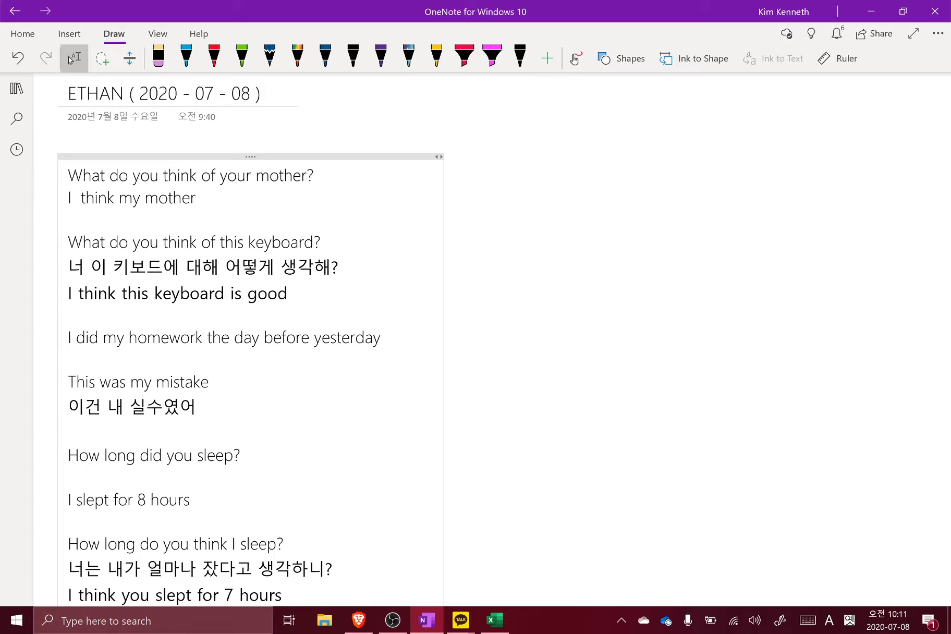
{"action": "type", "text": "is"}
{"action": "type", "text": " good"}
{"action": "key", "text": "BackSpace"}
{"action": "key", "text": "BackSpace"}
{"action": "key", "text": "BackSpace"}
{"action": "key", "text": "BackSpace"}
{"action": "type", "text": "kind"}
- Write the question "What do you think of your father?" above the mother question, separated by a blank line
{"action": "key", "text": "Home"}
{"action": "key", "text": "Return"}
{"action": "key", "text": "Return"}
{"action": "key", "text": "Up"}
{"action": "key", "text": "Up"}
{"action": "type", "text": "What do you think of your fathe"}
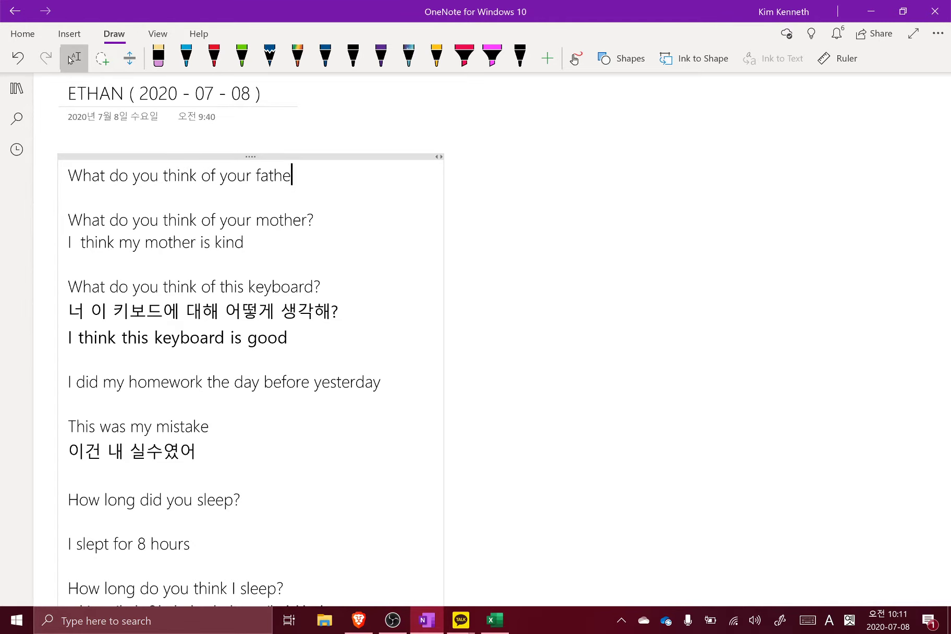
{"action": "type", "text": "r?"}
- Switch to the progress workbook in Excel and set the 시도해보기 (1) count in C2 to 29
{"action": "key", "text": "alt+Tab"}
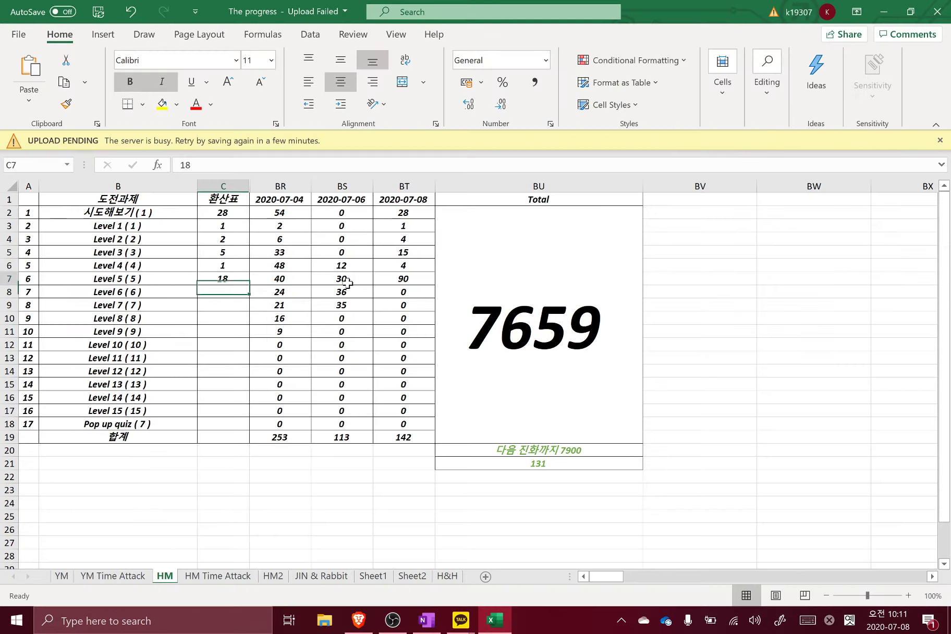
{"action": "key", "text": "Up"}
{"action": "key", "text": "Up"}
{"action": "key", "text": "Up"}
{"action": "key", "text": "Up"}
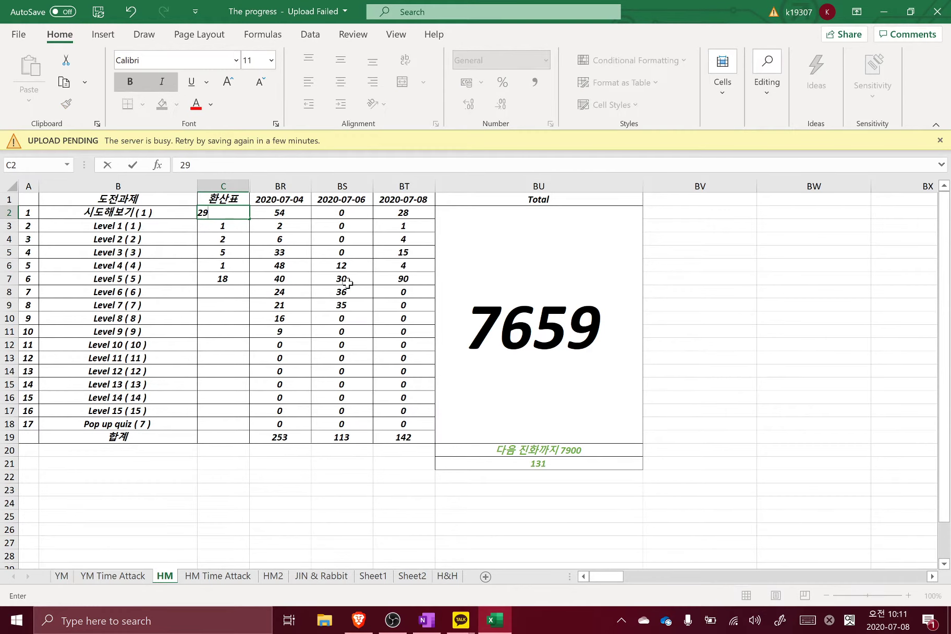
- Switch back to OneNote and delete the father question together with the blank lines around it
{"action": "key", "text": "alt+Tab"}
{"action": "key", "text": "Return"}
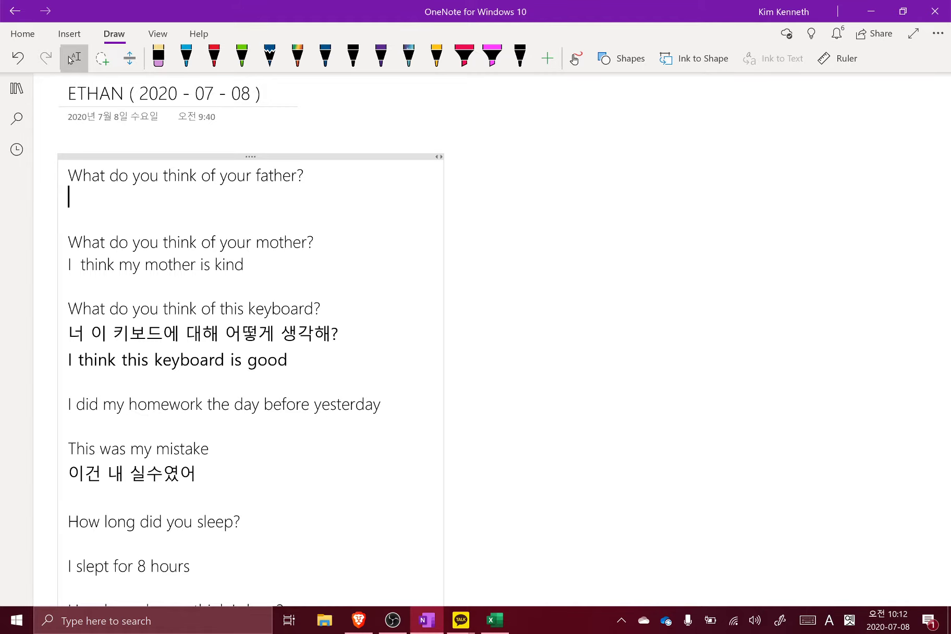
{"action": "key", "text": "BackSpace"}
{"action": "key", "text": "BackSpace"}
{"action": "key", "text": "BackSpace"}
{"action": "key", "text": "BackSpace"}
{"action": "key", "text": "BackSpace"}
{"action": "key", "text": "BackSpace"}
{"action": "key", "text": "BackSpace"}
{"action": "key", "text": "BackSpace"}
{"action": "key", "text": "BackSpace"}
{"action": "key", "text": "BackSpace"}
{"action": "key", "text": "BackSpace"}
{"action": "key", "text": "BackSpace"}
{"action": "key", "text": "BackSpace"}
{"action": "key", "text": "BackSpace"}
{"action": "key", "text": "BackSpace"}
{"action": "key", "text": "BackSpace"}
{"action": "key", "text": "BackSpace"}
{"action": "key", "text": "BackSpace"}
{"action": "key", "text": "BackSpace"}
{"action": "key", "text": "BackSpace"}
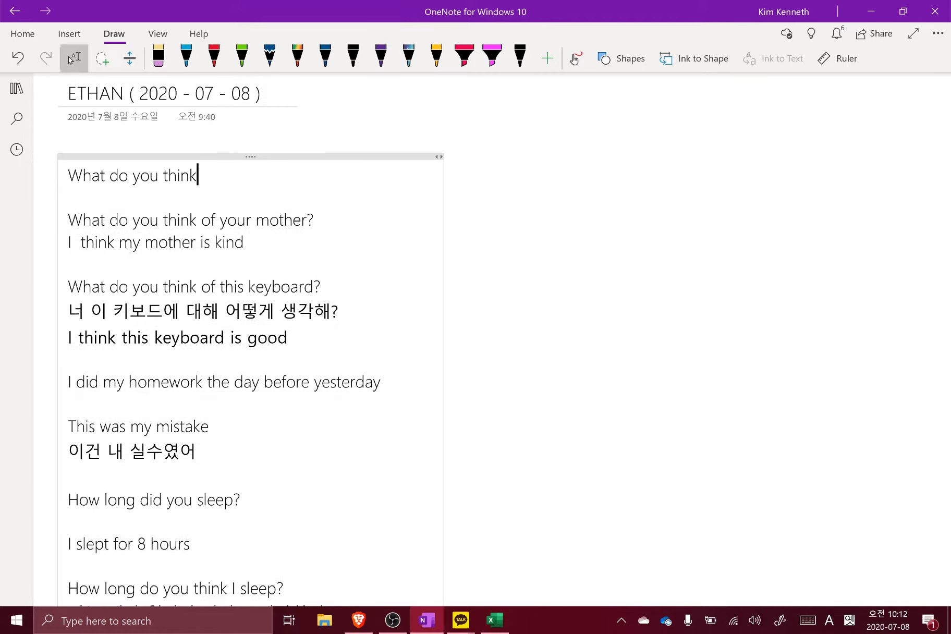
{"action": "key", "text": "BackSpace"}
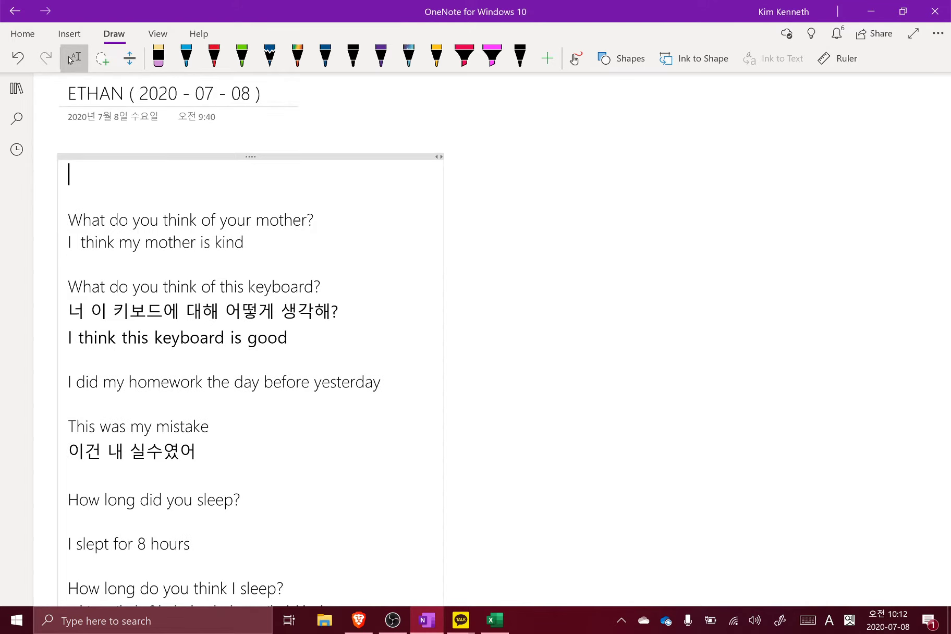
{"action": "key", "text": "Down"}
{"action": "key", "text": "Delete"}
- Write "I think my mother is kind because she helps many people" beneath the first answer about the mother
{"action": "key", "text": "Down"}
{"action": "key", "text": "Down"}
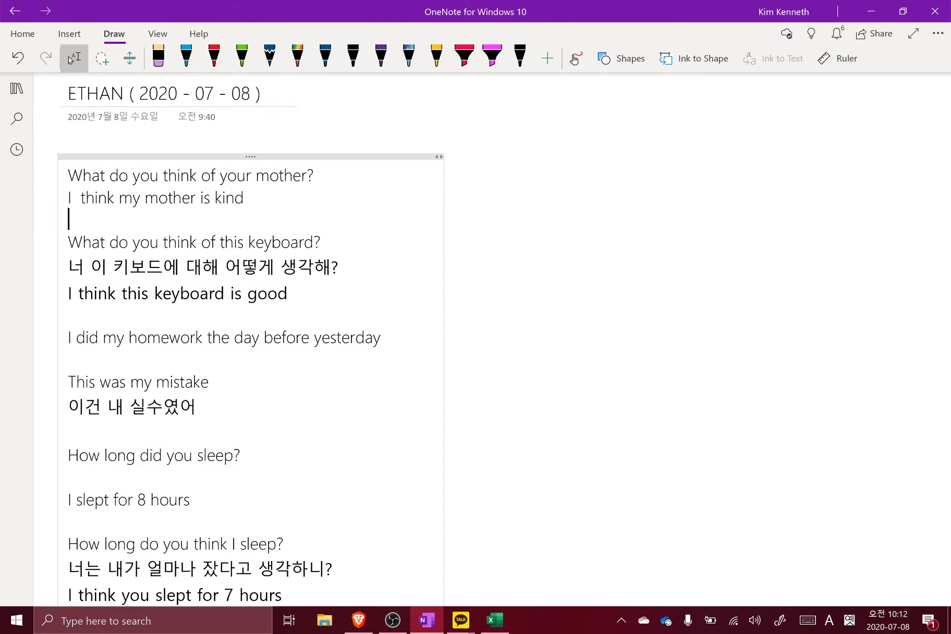
{"action": "key", "text": "Left"}
{"action": "key", "text": "Return"}
{"action": "type", "text": "s"}
{"action": "key", "text": "BackSpace"}
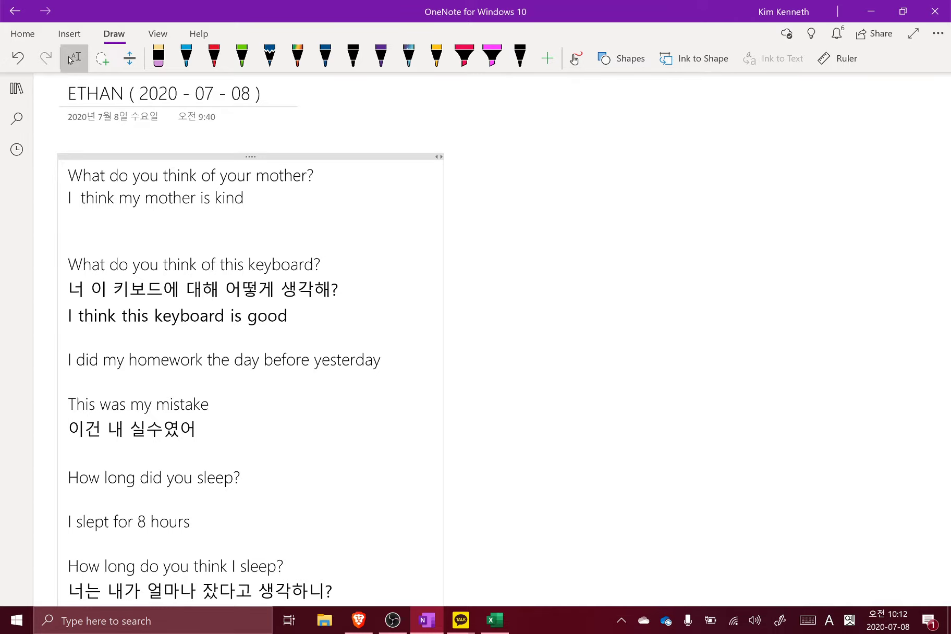
{"action": "type", "text": "I think my moth"}
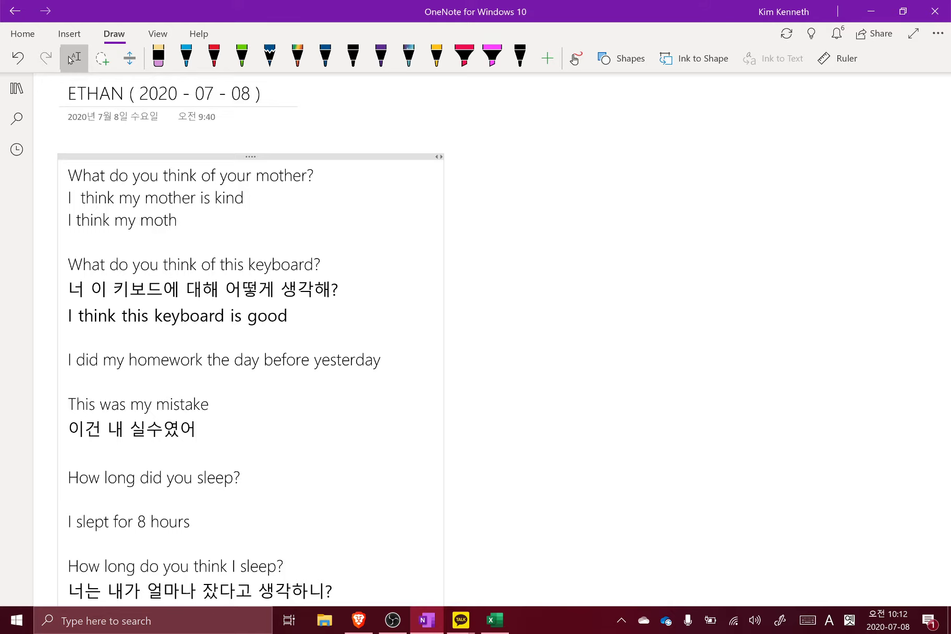
{"action": "type", "text": "er is kind because she helps"}
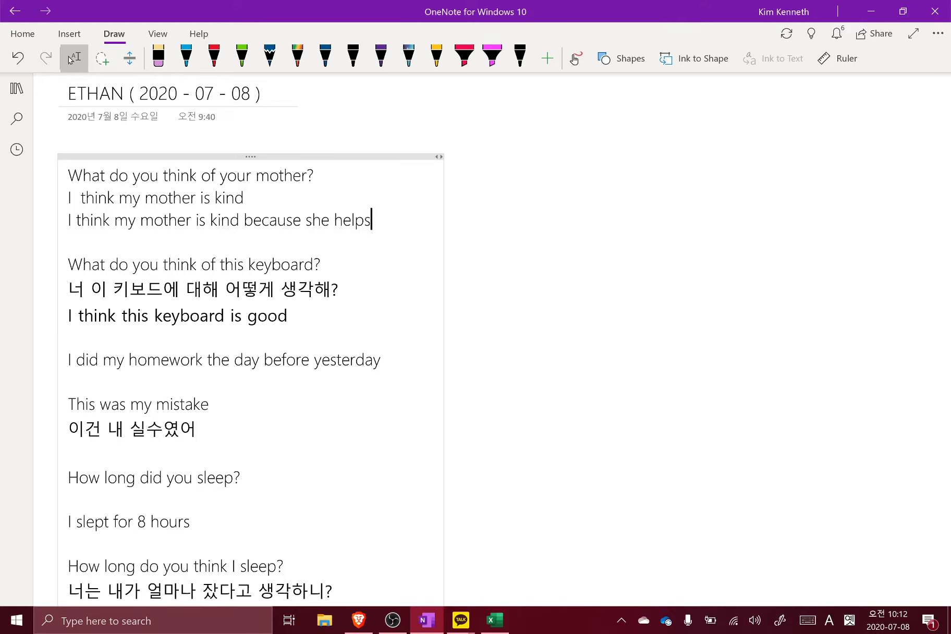
{"action": "type", "text": " many people"}
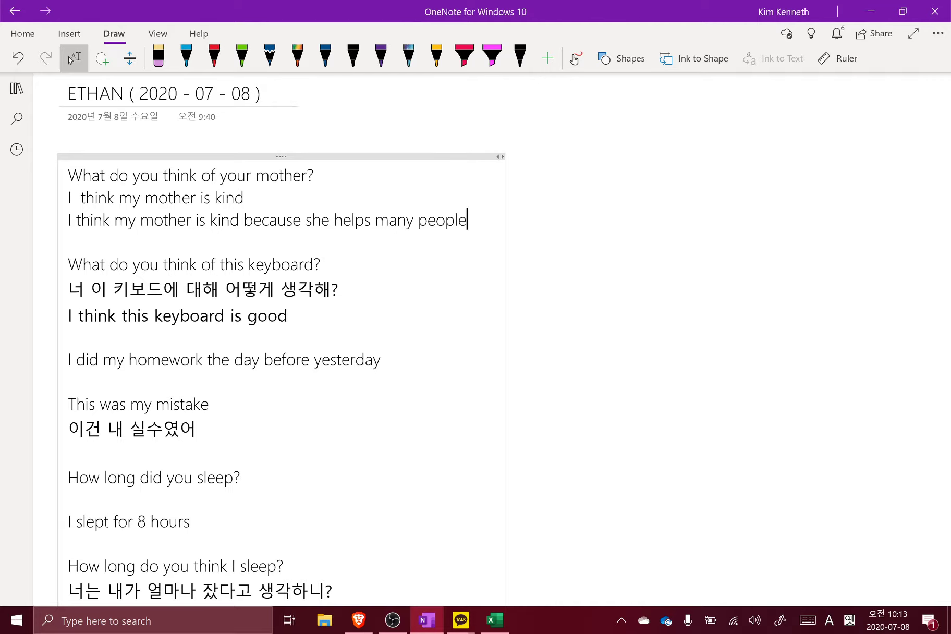
- Insert two blank lines above the mother question at the start of the note
{"action": "key", "text": "Up"}
{"action": "key", "text": "Up"}
{"action": "key", "text": "Home"}
{"action": "key", "text": "Return"}
{"action": "key", "text": "Return"}
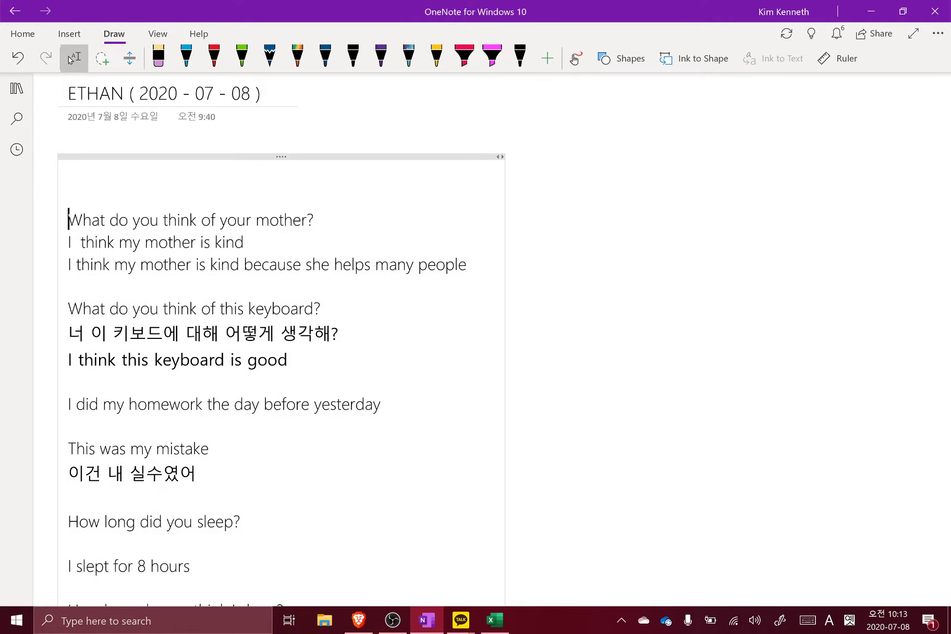
{"action": "key", "text": "Up"}
{"action": "key", "text": "Up"}
- Switch to the progress workbook in Excel and set the 시도해보기 (1) count in C2 to 30
{"action": "key", "text": "alt+Tab"}
{"action": "key", "text": "Up"}
{"action": "key", "text": "Up"}
{"action": "key", "text": "Right"}
{"action": "key", "text": "Left"}
{"action": "key", "text": "Down"}
{"action": "type", "text": "30"}
{"action": "key", "text": "Return"}
- Set the Level 5 count in C7 to 19
{"action": "key", "text": "Down"}
{"action": "key", "text": "Down"}
{"action": "key", "text": "Down"}
{"action": "key", "text": "Down"}
{"action": "key", "text": "Down"}
{"action": "key", "text": "Up"}
{"action": "type", "text": "19"}
{"action": "key", "text": "Return"}
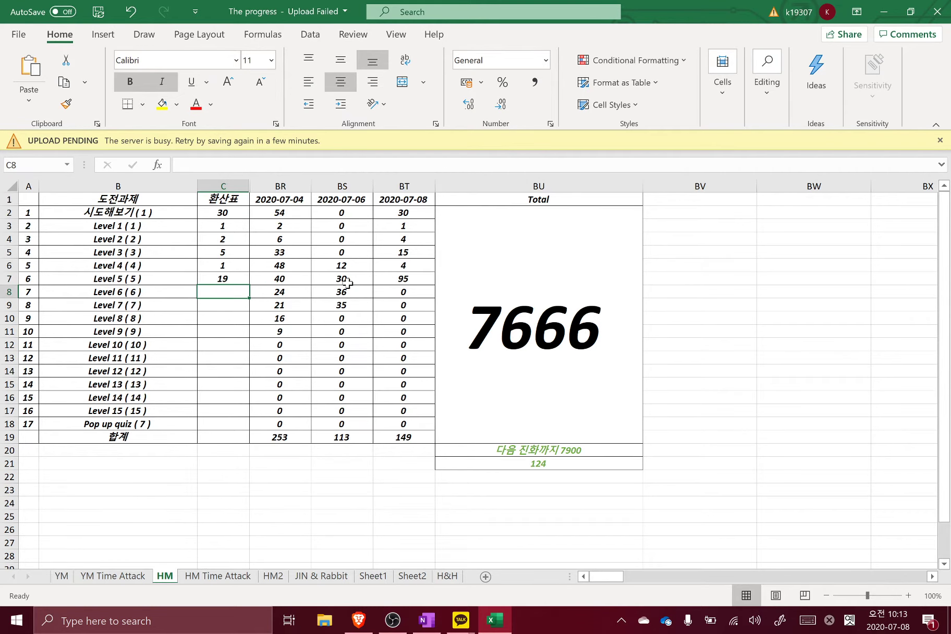
- Switch to OneNote and write the vocabulary entry "Life : 인생" on the blank first line of the note
{"action": "key", "text": "alt+Tab"}
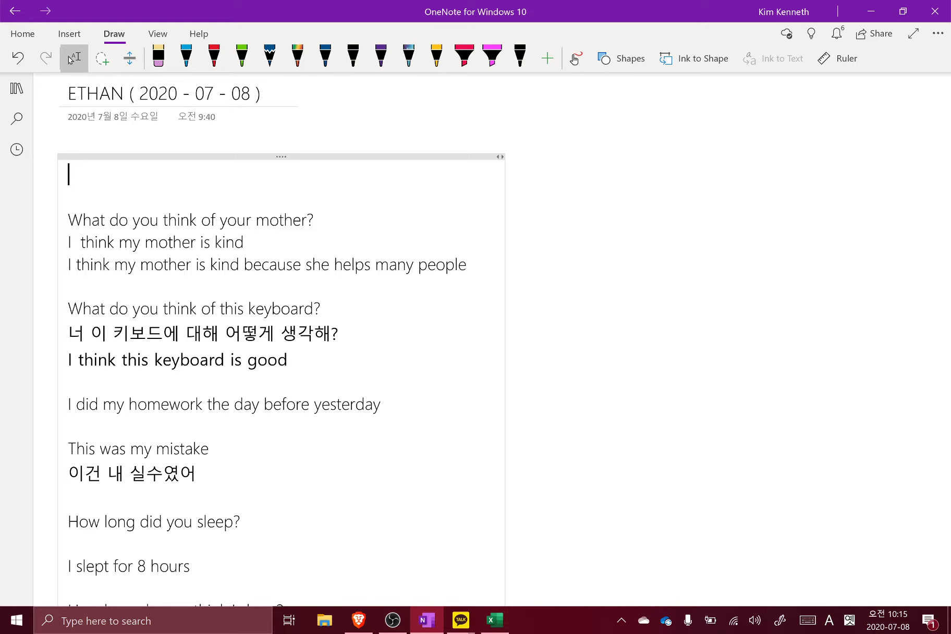
{"action": "type", "text": "Life :"}
{"action": "key", "text": "Hangul"}
{"action": "type", "text": "인생"}
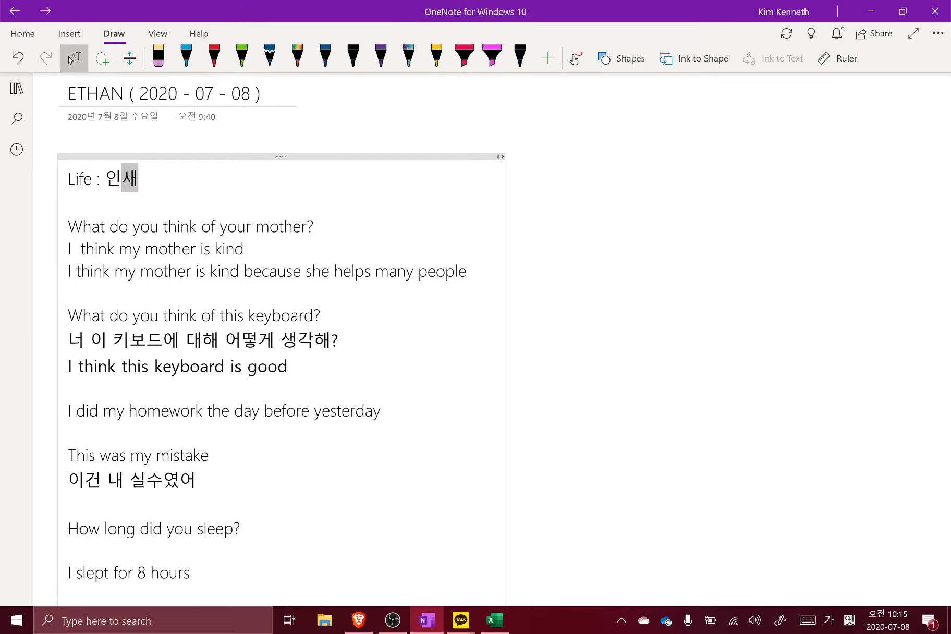
{"action": "key", "text": "Return"}
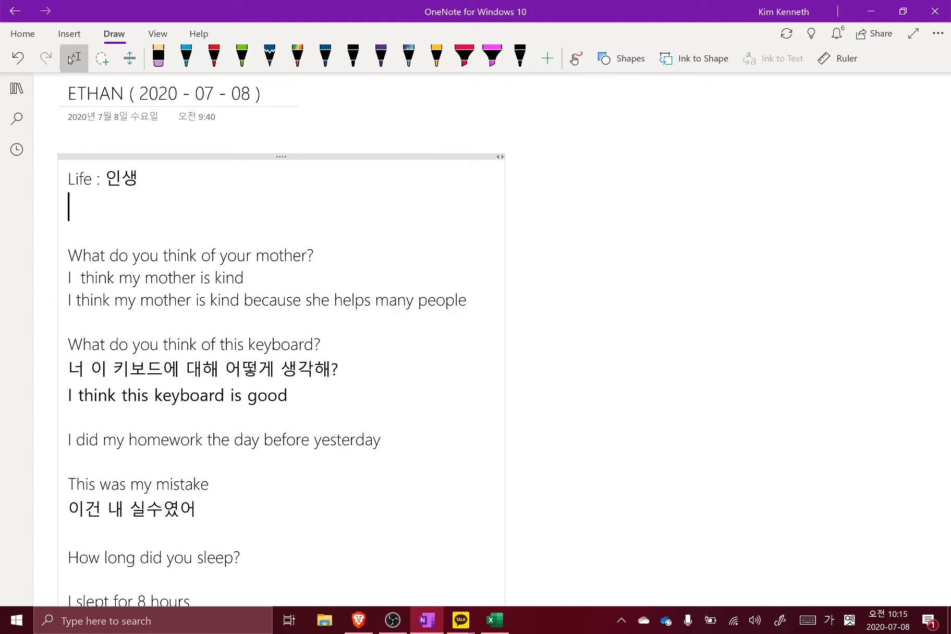
- Write the phrase entry "In my life : 인생에" beneath the Life entry
{"action": "key", "text": "Hangul"}
{"action": "type", "text": "s"}
{"action": "key", "text": "BackSpace"}
{"action": "type", "text": "In m"}
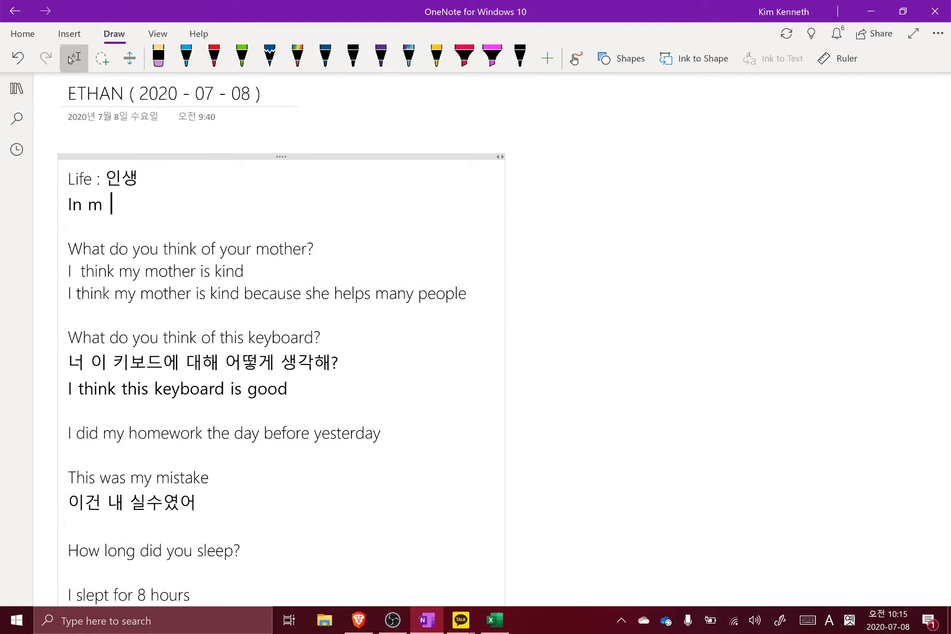
{"action": "key", "text": "BackSpace"}
{"action": "type", "text": "y life : s"}
{"action": "key", "text": "BackSpace"}
{"action": "key", "text": "Hangul"}
{"action": "type", "text": "인생에"}
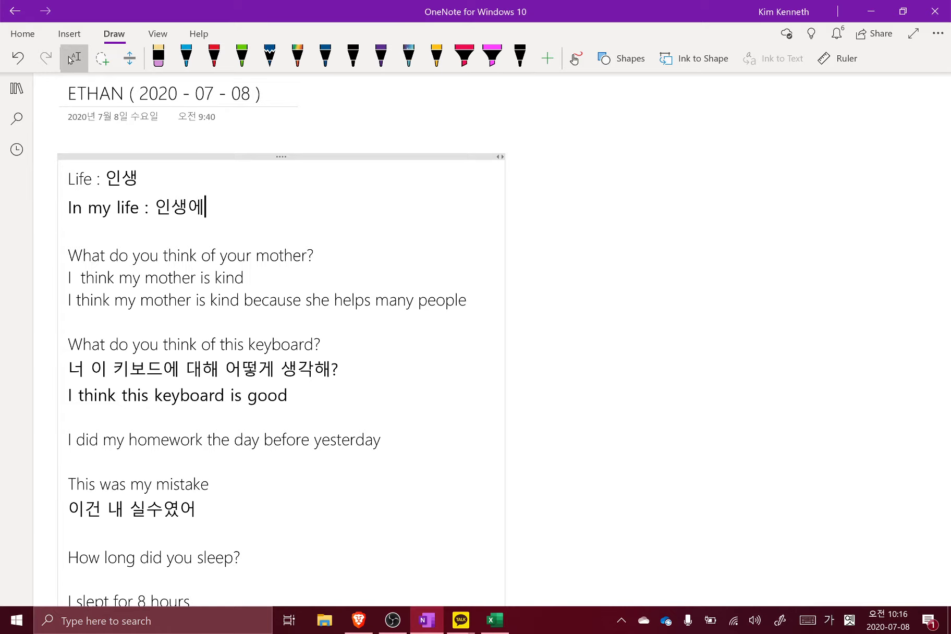
- Switch to the progress workbook in Excel and set the 시도해보기 (1) count in C2 to 31
{"action": "key", "text": "alt+Tab"}
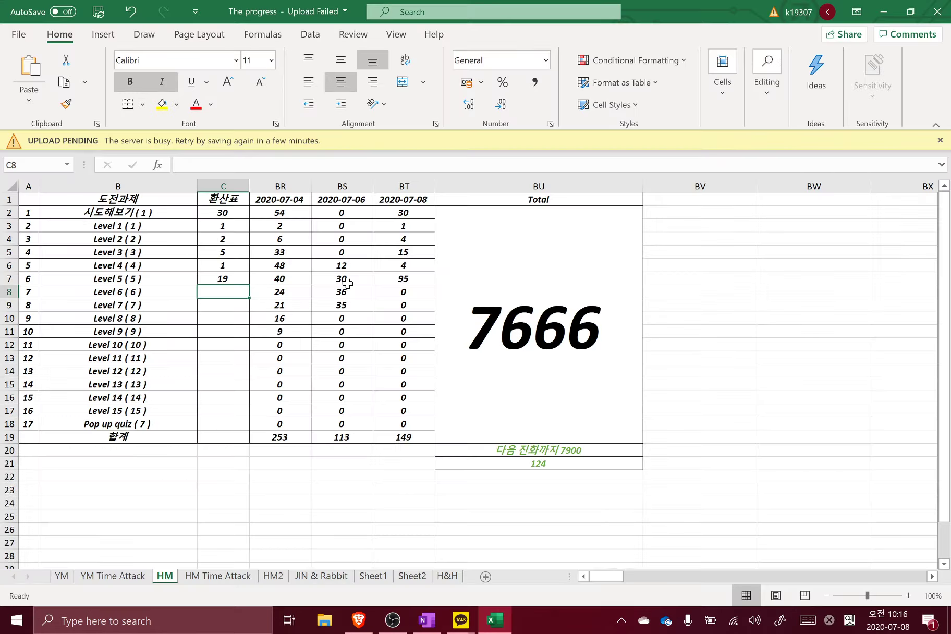
{"action": "key", "text": "Up"}
{"action": "key", "text": "Up"}
{"action": "key", "text": "Up"}
{"action": "key", "text": "Up"}
{"action": "key", "text": "Up"}
{"action": "key", "text": "Up"}
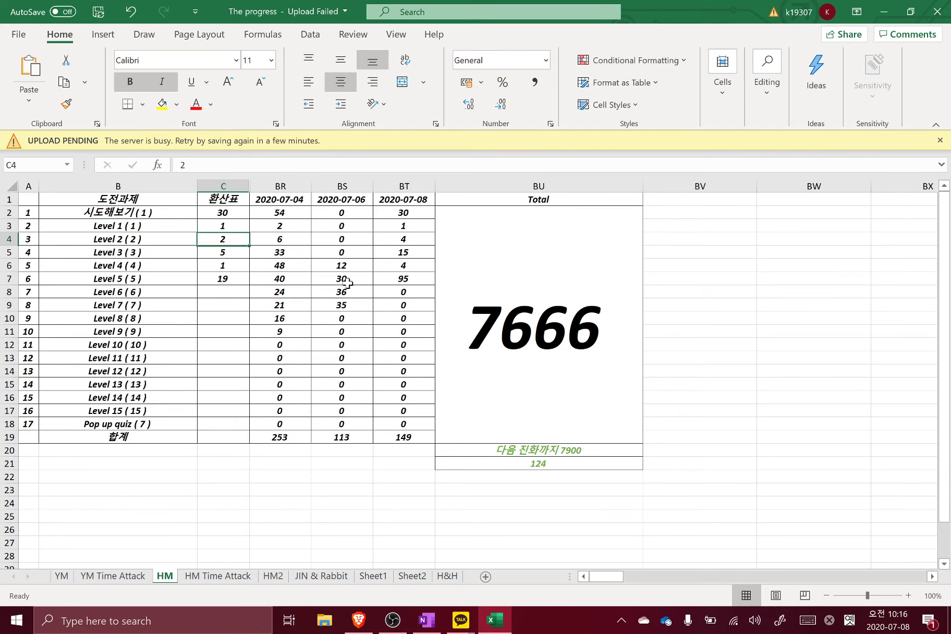
{"action": "type", "text": "31"}
{"action": "key", "text": "Return"}
- Set the Level 5 count in C7 to 20
{"action": "key", "text": "Down"}
{"action": "key", "text": "Down"}
{"action": "key", "text": "Down"}
{"action": "key", "text": "Down"}
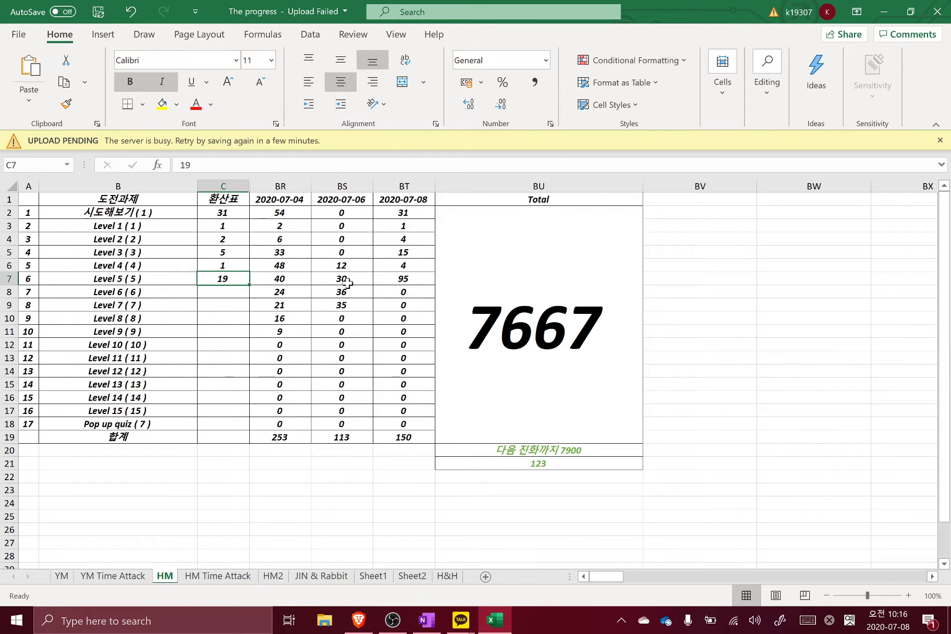
{"action": "type", "text": "20"}
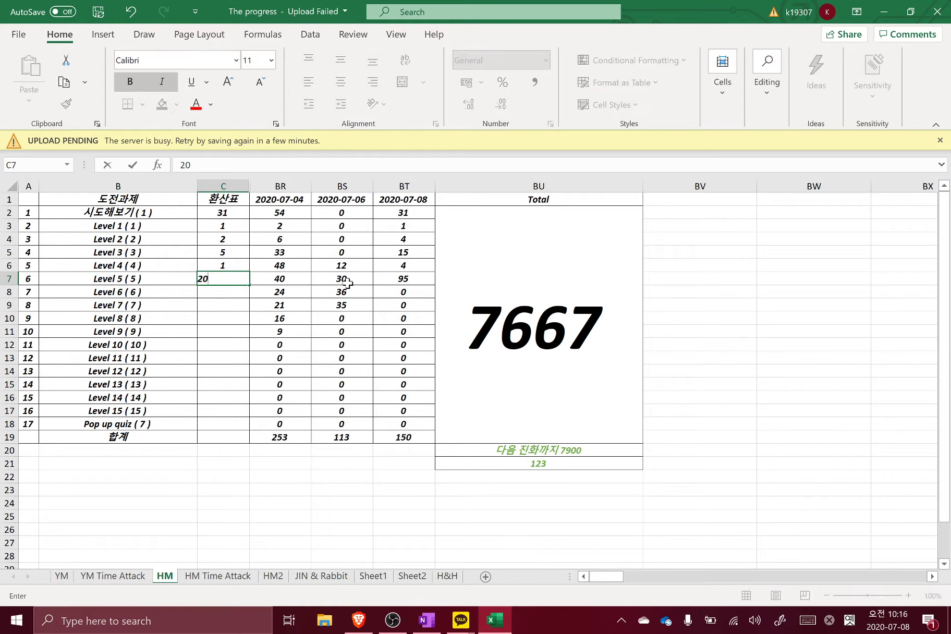
{"action": "key", "text": "Return"}
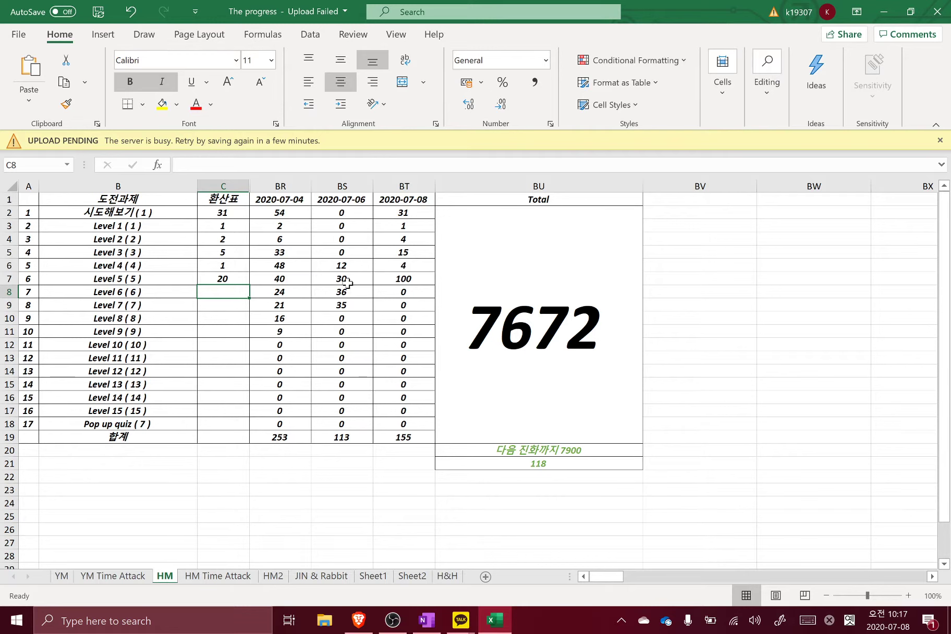
- Set the 시도해보기 (1) count in C2 to 32
{"action": "key", "text": "Up"}
{"action": "key", "text": "Up"}
{"action": "key", "text": "Up"}
{"action": "key", "text": "Up"}
{"action": "key", "text": "Up"}
{"action": "key", "text": "Up"}
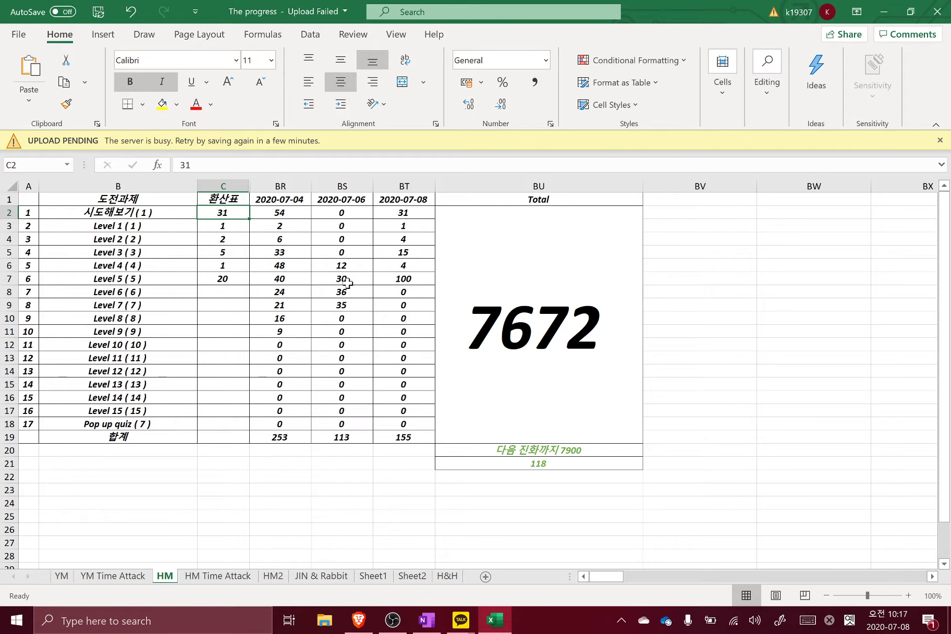
{"action": "type", "text": "32"}
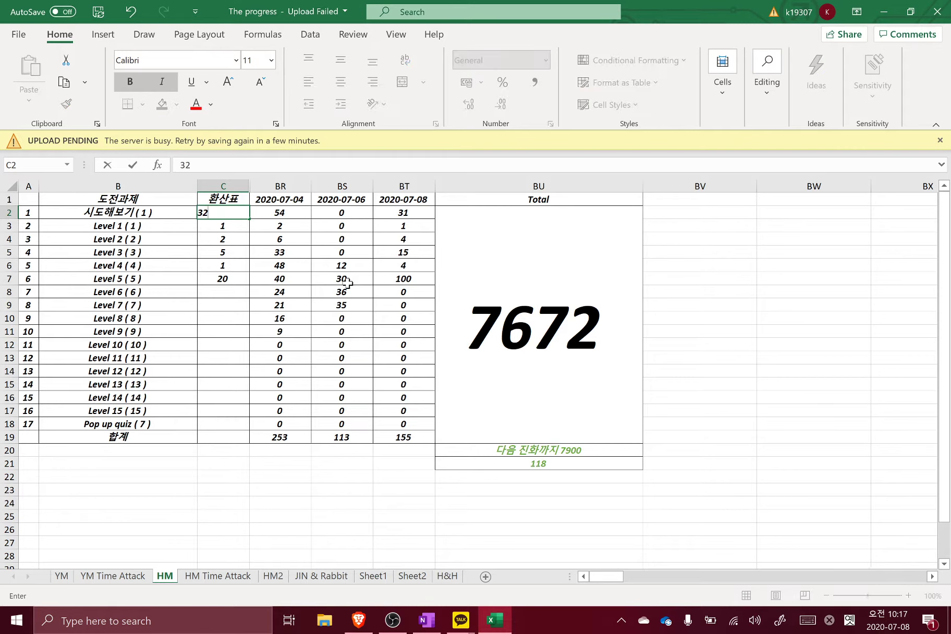
{"action": "key", "text": "Return"}
- Set the Level 5 count in C7 to 21
{"action": "key", "text": "Down"}
{"action": "key", "text": "Down"}
{"action": "key", "text": "Down"}
{"action": "key", "text": "Down"}
{"action": "type", "text": "21"}
{"action": "key", "text": "Return"}
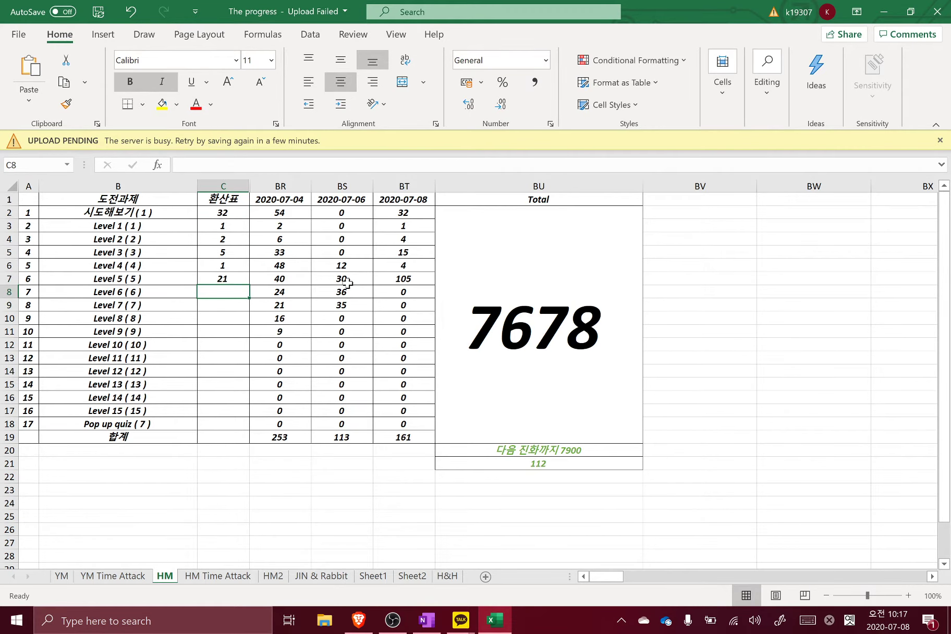
- Set the 시도해보기 (1) count in C2 to 33
{"action": "key", "text": "Up"}
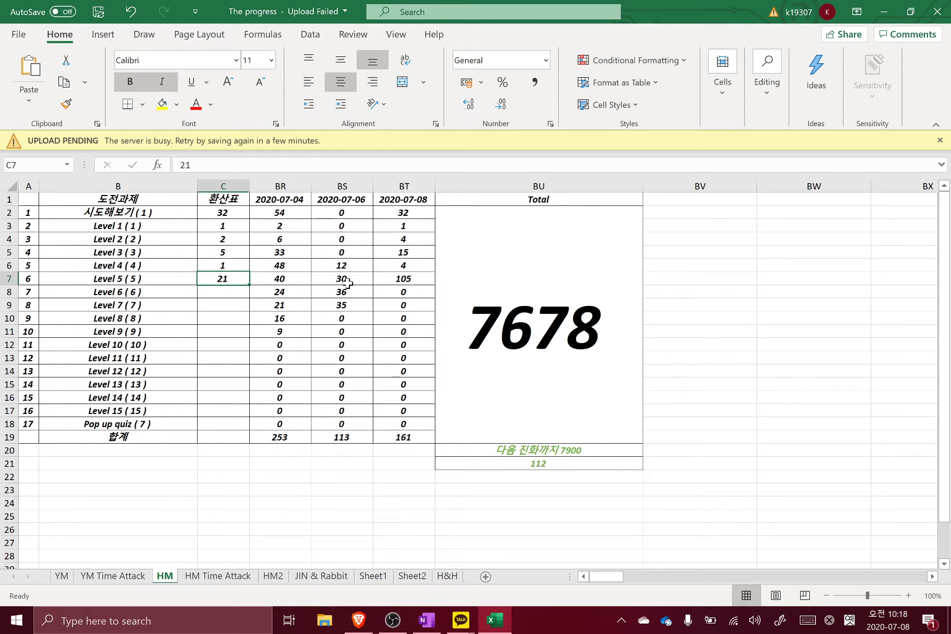
{"action": "key", "text": "Up"}
{"action": "key", "text": "Up"}
{"action": "key", "text": "Up"}
{"action": "key", "text": "Up"}
{"action": "key", "text": "Up"}
{"action": "key", "text": "Up"}
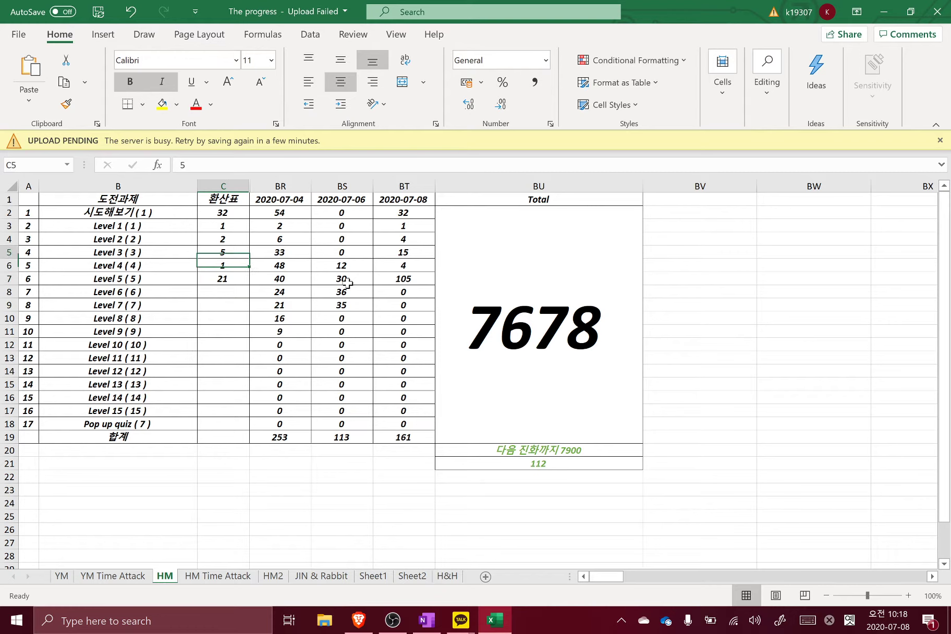
{"action": "key", "text": "Down"}
{"action": "type", "text": "33"}
{"action": "key", "text": "Return"}
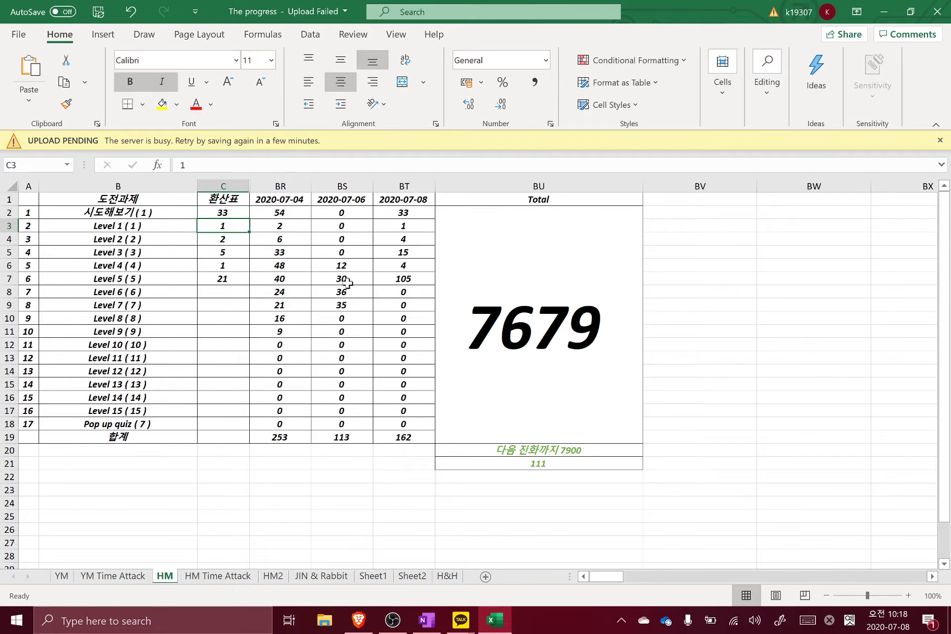
- Set the Level 5 count in C7 to 22
{"action": "key", "text": "Down"}
{"action": "key", "text": "Down"}
{"action": "key", "text": "Down"}
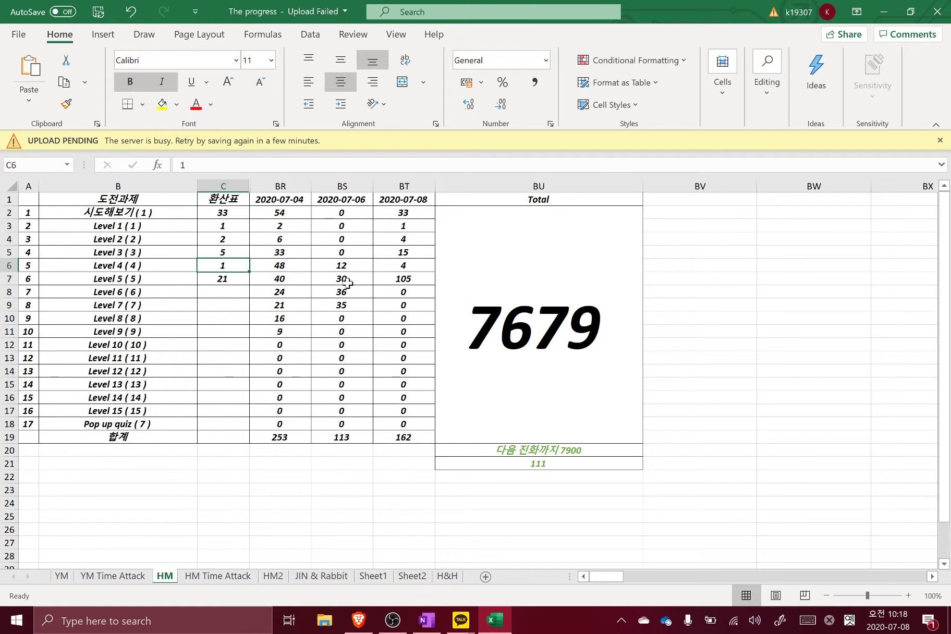
{"action": "key", "text": "Down"}
{"action": "type", "text": "22"}
{"action": "key", "text": "Return"}
{"action": "key", "text": "Up"}
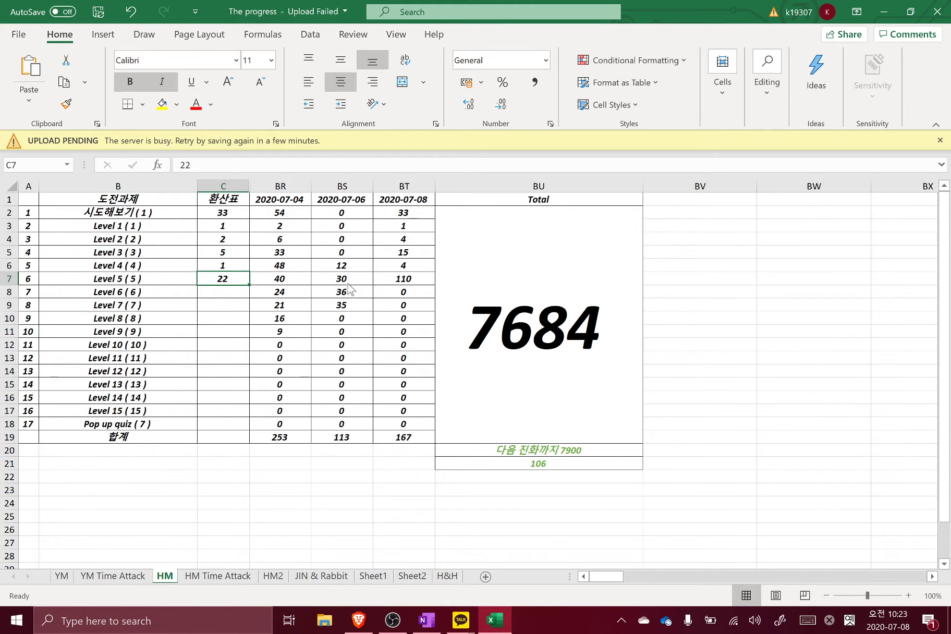
- Switch to the Brave browser and open the English dictionary of alldic.daum.net in a new tab
{"action": "key", "text": "alt+Tab"}
{"action": "key", "text": "alt+Tab"}
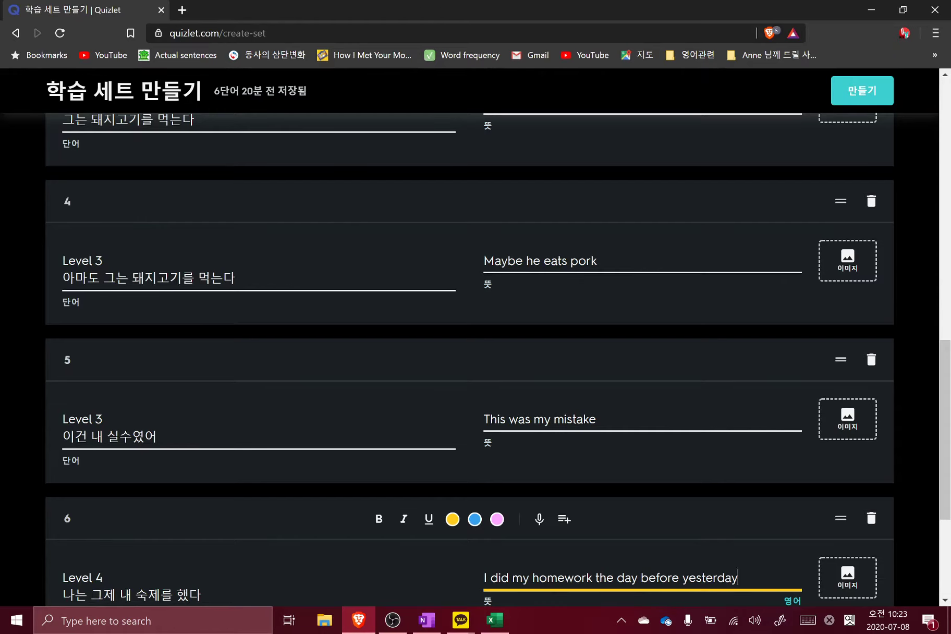
{"action": "left_click", "coordinate": [181, 11]}
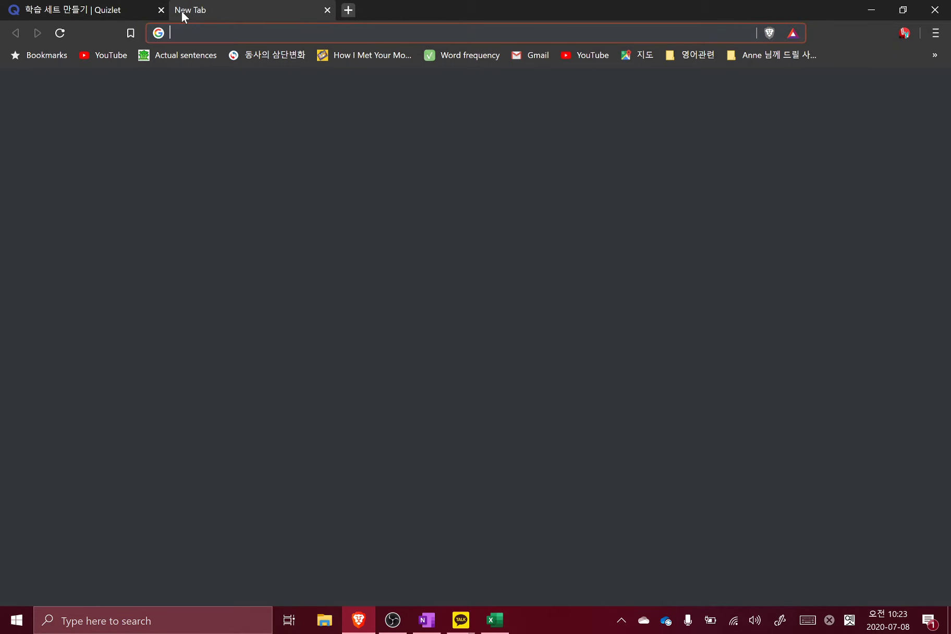
{"action": "type", "text": "alldic.daum.net"}
{"action": "key", "text": "Return"}
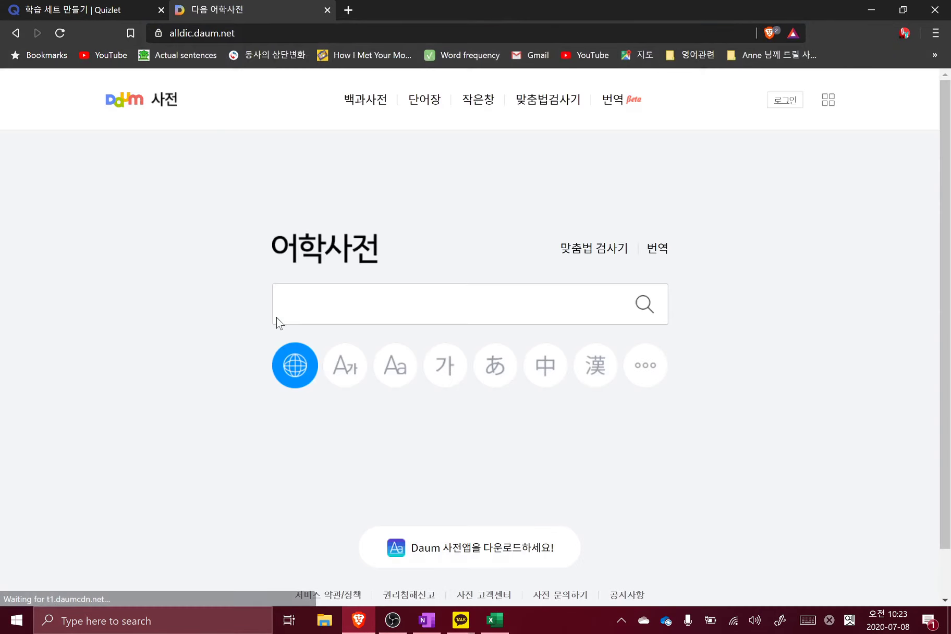
{"action": "left_click", "coordinate": [345, 365]}
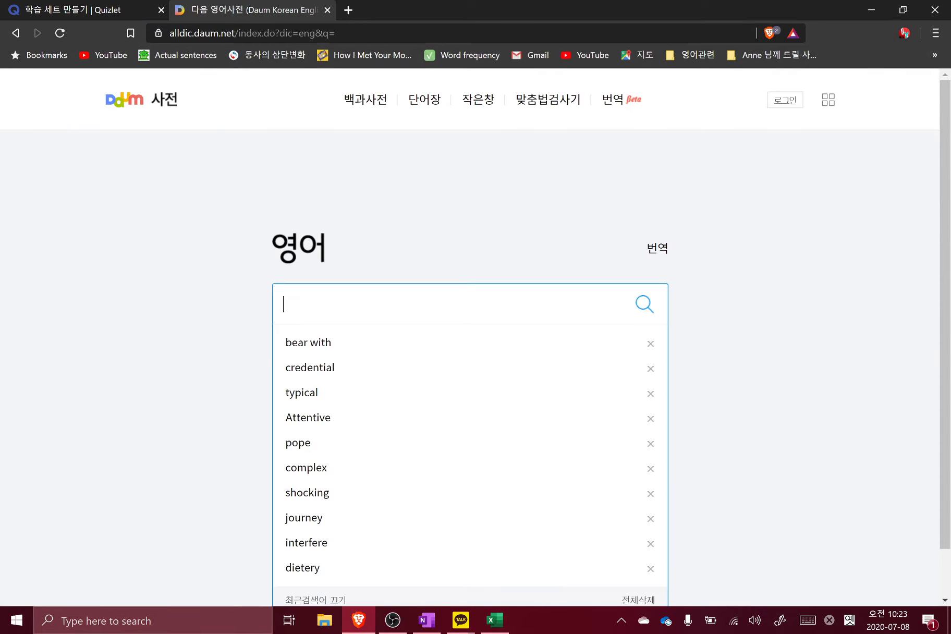
- Look up 갯벌 in the English dictionary and read through its example sentences
{"action": "type", "text": "d"}
{"action": "key", "text": "BackSpace"}
{"action": "key", "text": "super+space"}
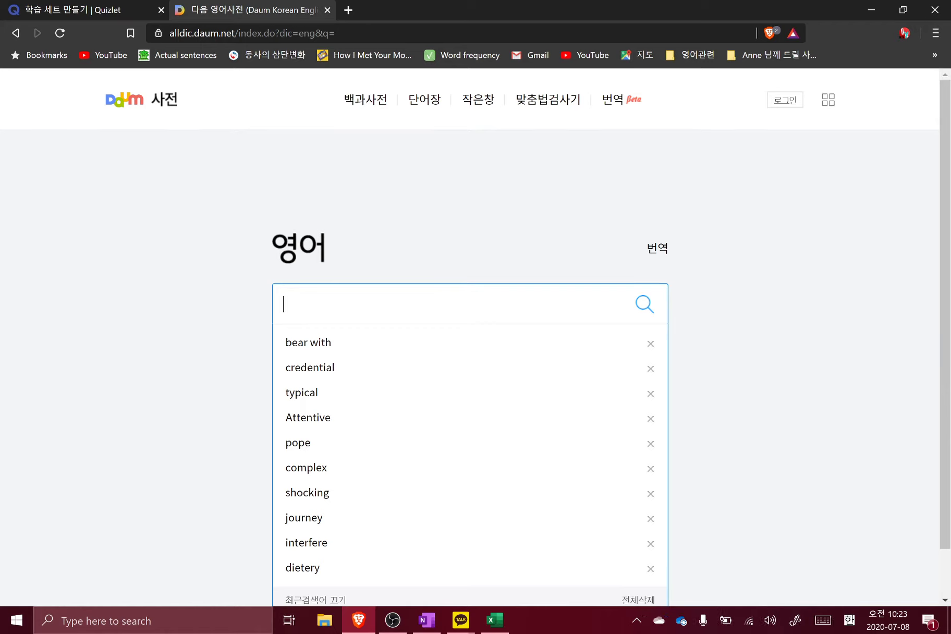
{"action": "type", "text": "ds"}
{"action": "key", "text": "BackSpace"}
{"action": "key", "text": "BackSpace"}
{"action": "key", "text": "Hangul"}
{"action": "type", "text": "갯벌"}
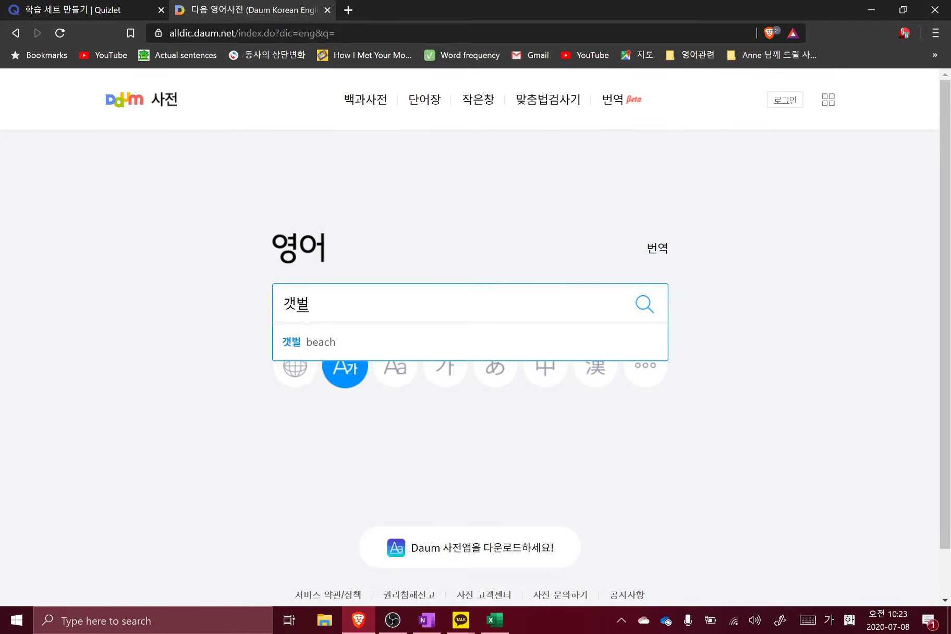
{"action": "key", "text": "Return"}
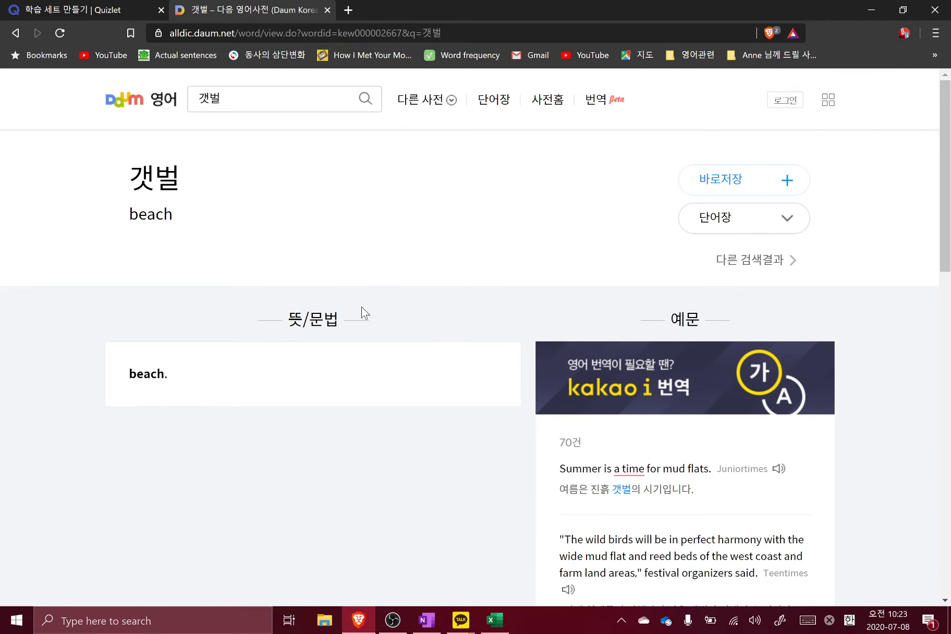
{"action": "scroll", "coordinate": [379, 283], "scroll_direction": "down", "scroll_amount": 8}
{"action": "scroll", "coordinate": [378, 283], "scroll_direction": "up", "scroll_amount": 2}
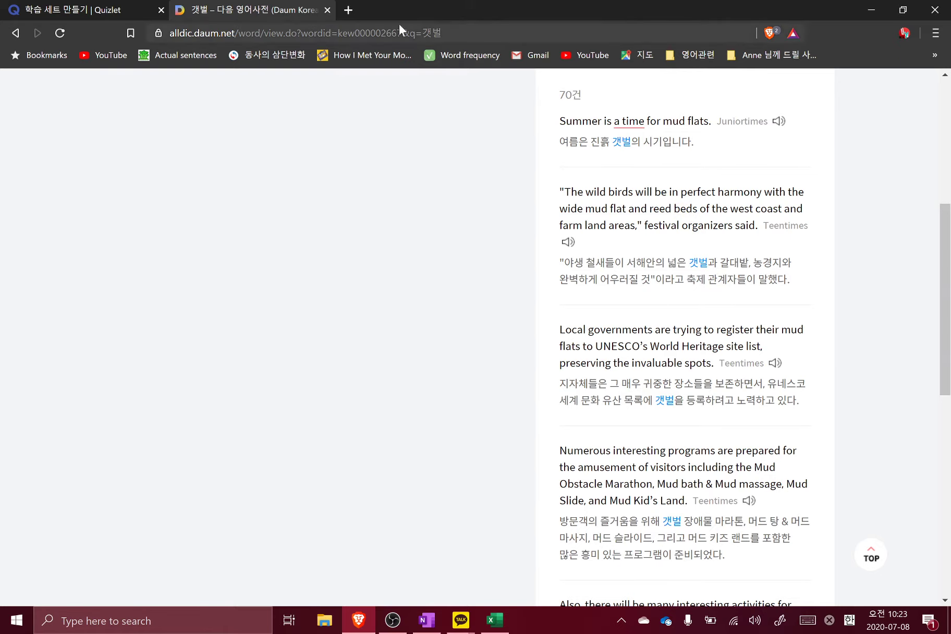
- Search Google for "mud flat" in a new tab and view the image results
{"action": "left_click", "coordinate": [348, 10]}
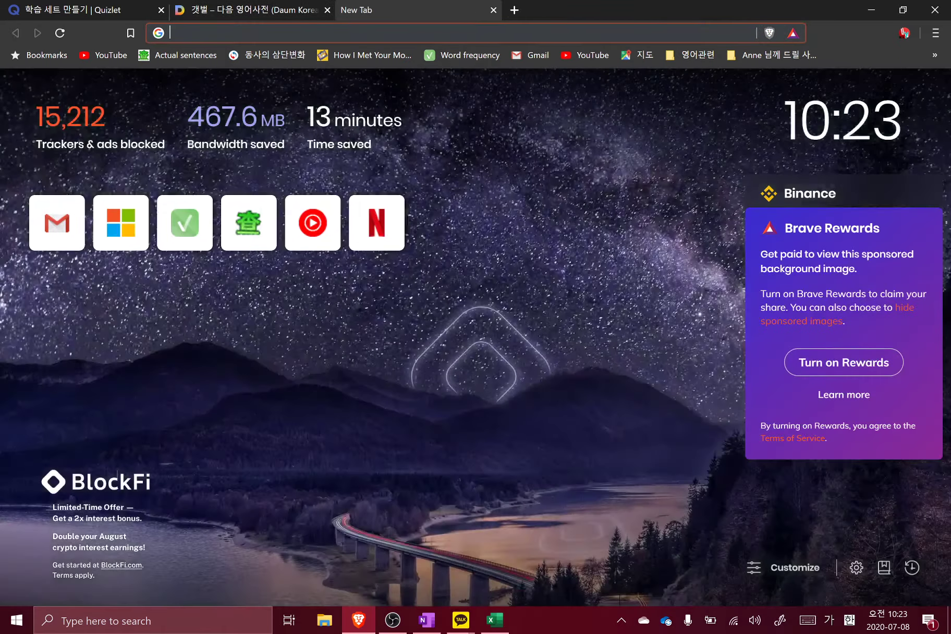
{"action": "type", "text": "ㅡ"}
{"action": "key", "text": "BackSpace"}
{"action": "key", "text": "Hangul"}
{"action": "type", "text": "mud "}
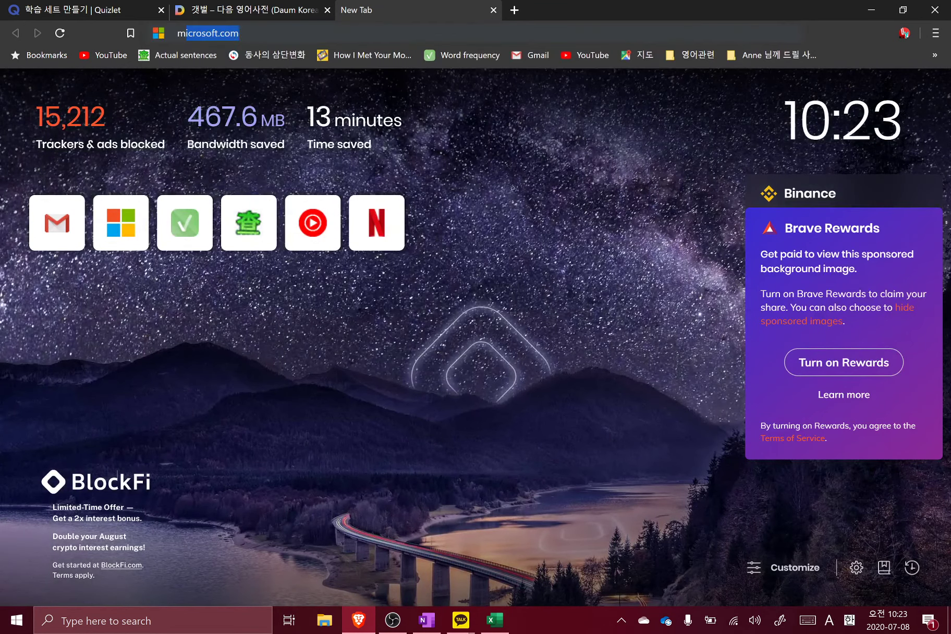
{"action": "type", "text": "flat"}
{"action": "key", "text": "Return"}
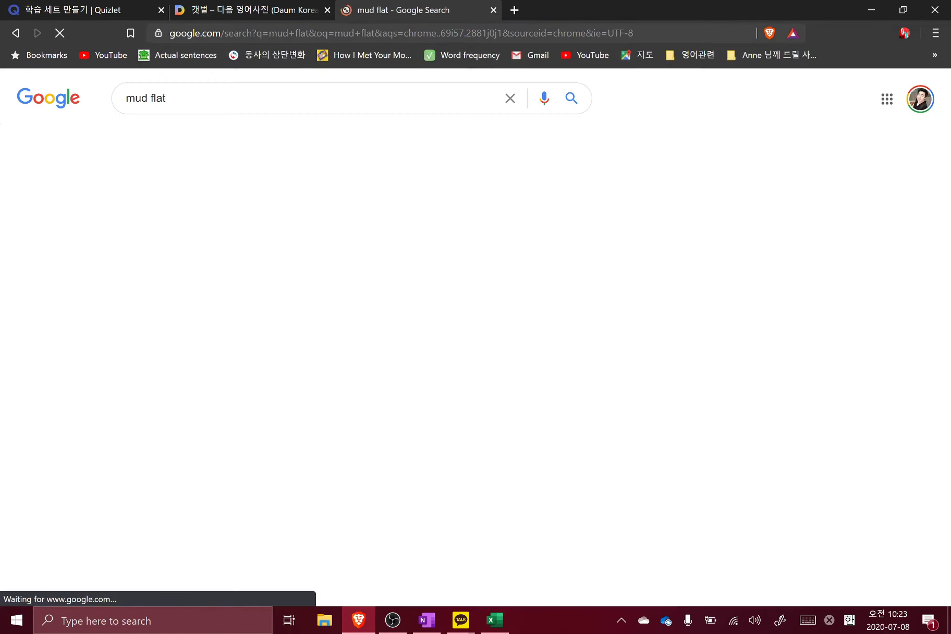
{"action": "left_click", "coordinate": [189, 140]}
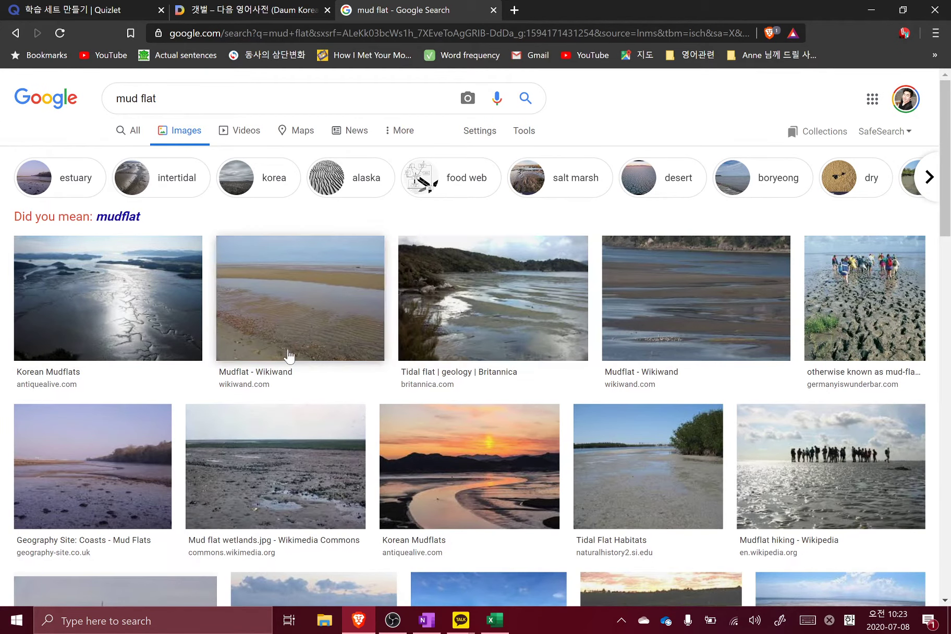
{"action": "left_click", "coordinate": [331, 396]}
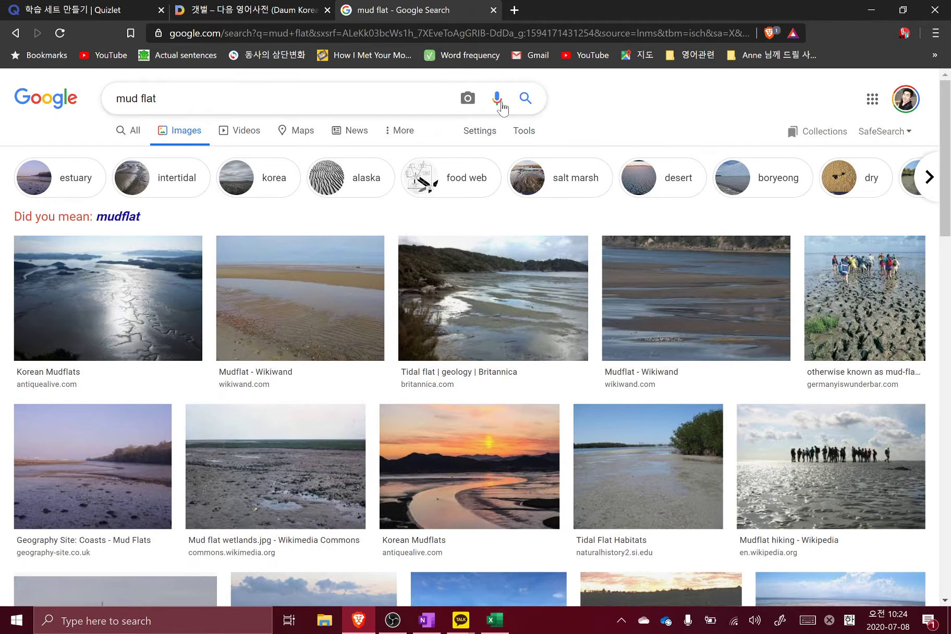
{"action": "double_click", "coordinate": [148, 98]}
{"action": "left_click", "coordinate": [157, 99]}
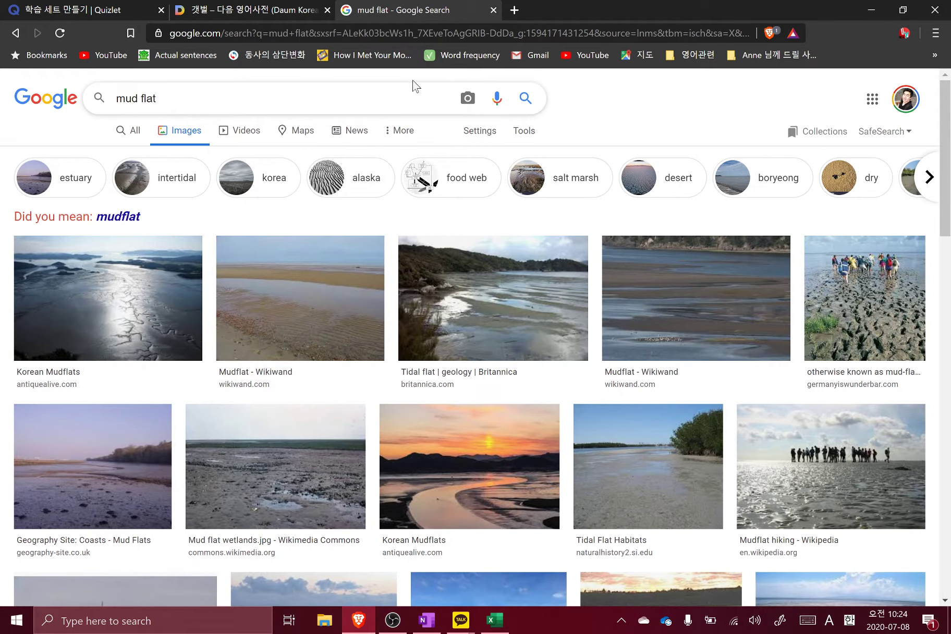
{"action": "left_click", "coordinate": [433, 34]}
{"action": "type", "text": "you"}
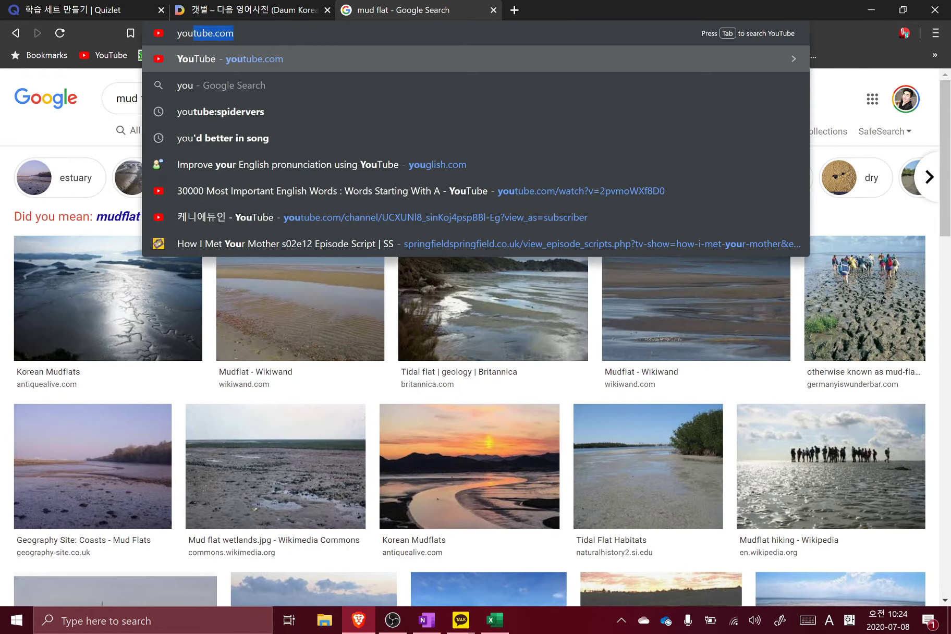
{"action": "key", "text": "Return"}
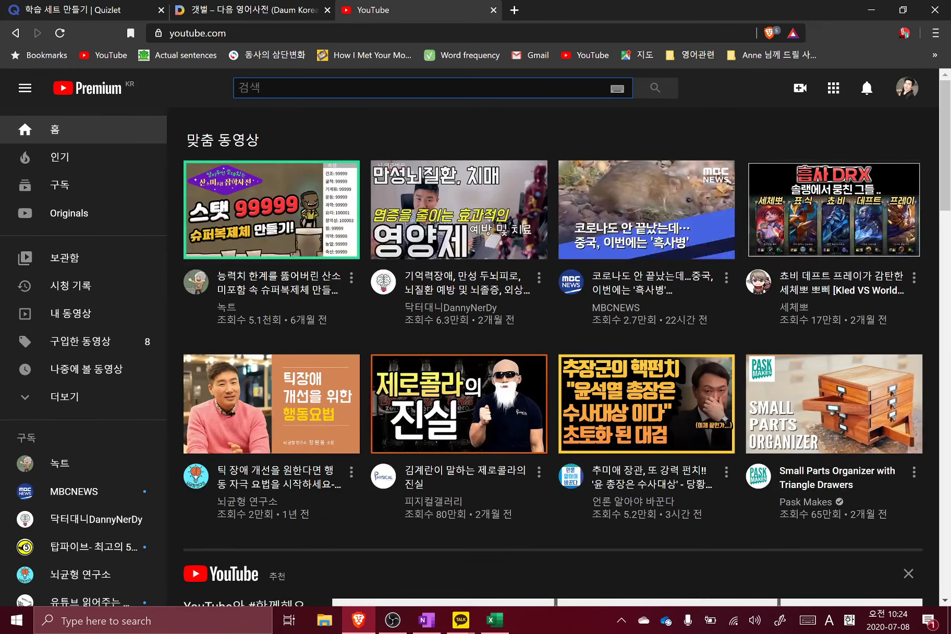
{"action": "type", "text": "mudflat"}
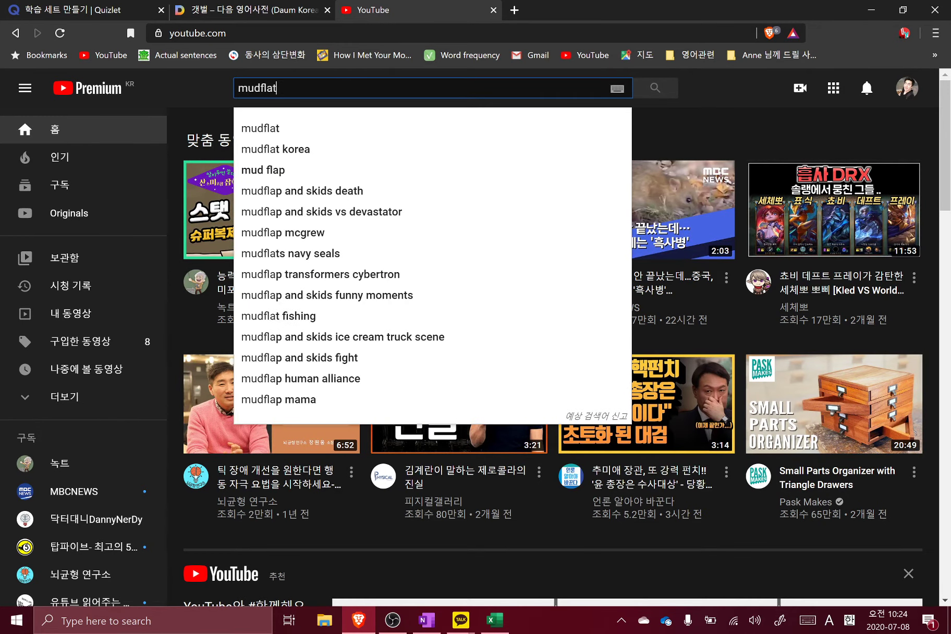
- Open YouGlish, look up the pronunciation of "mudflat" and pause the video after listening to several clips
{"action": "key", "text": "ctrl+l"}
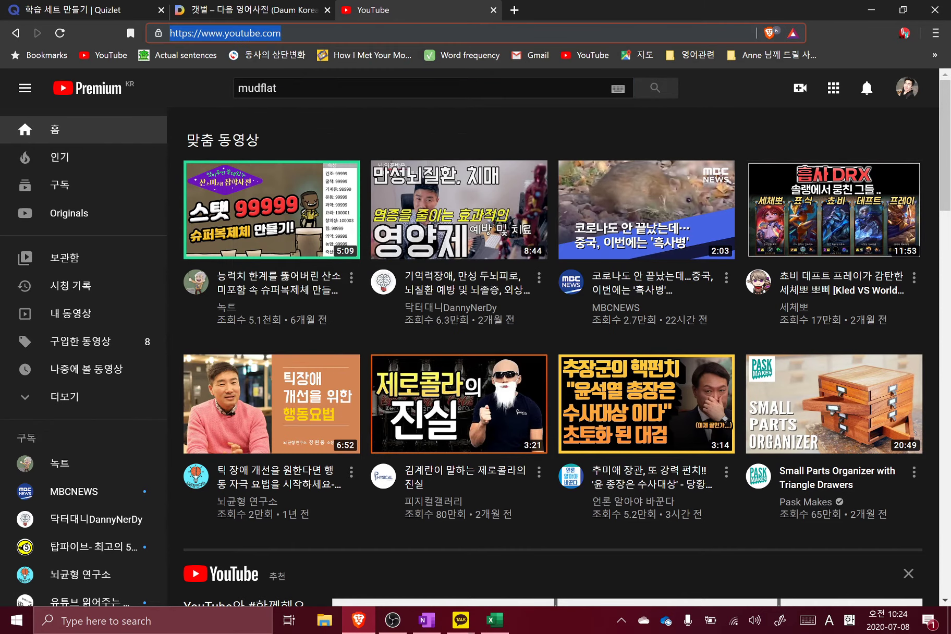
{"action": "type", "text": "youglish"}
{"action": "key", "text": "Return"}
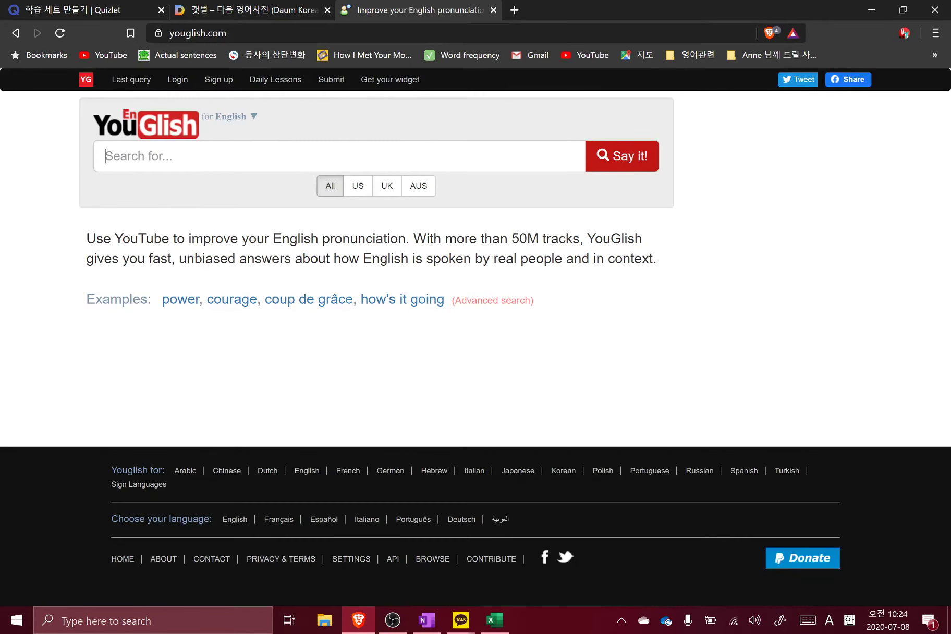
{"action": "type", "text": "mudflat"}
{"action": "key", "text": "Return"}
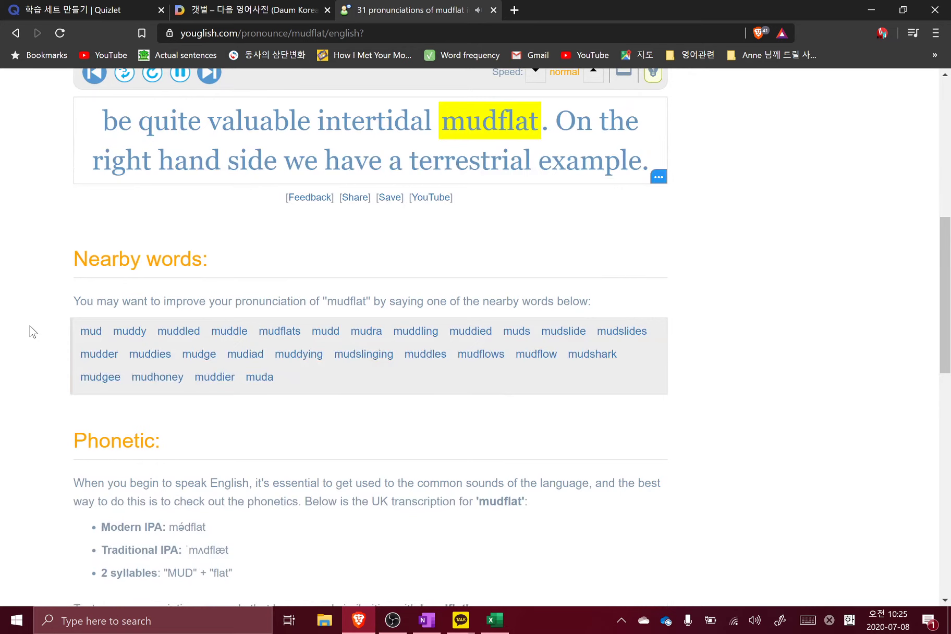
{"action": "scroll", "coordinate": [281, 235], "scroll_direction": "up", "scroll_amount": 9}
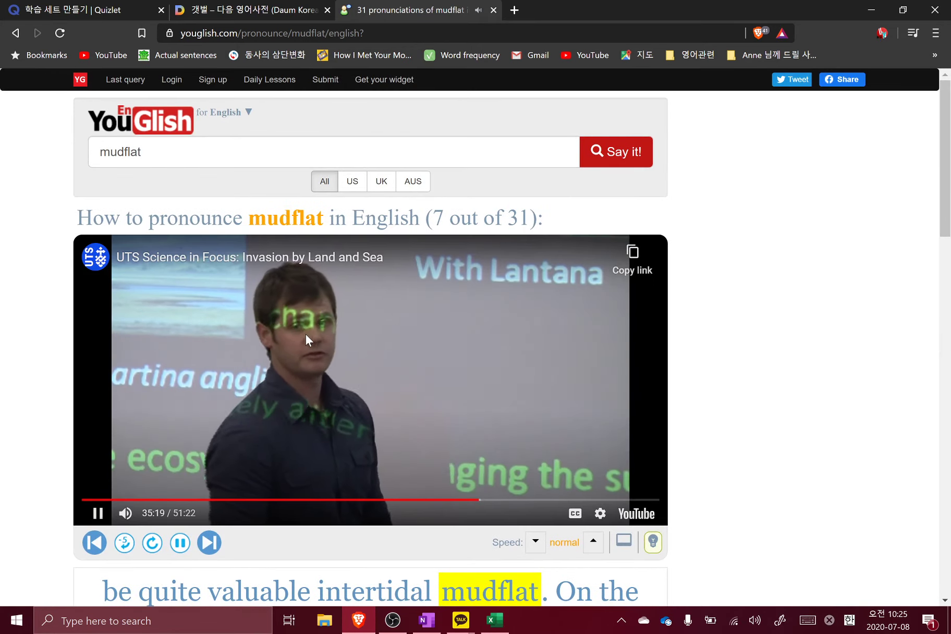
{"action": "left_click", "coordinate": [306, 335]}
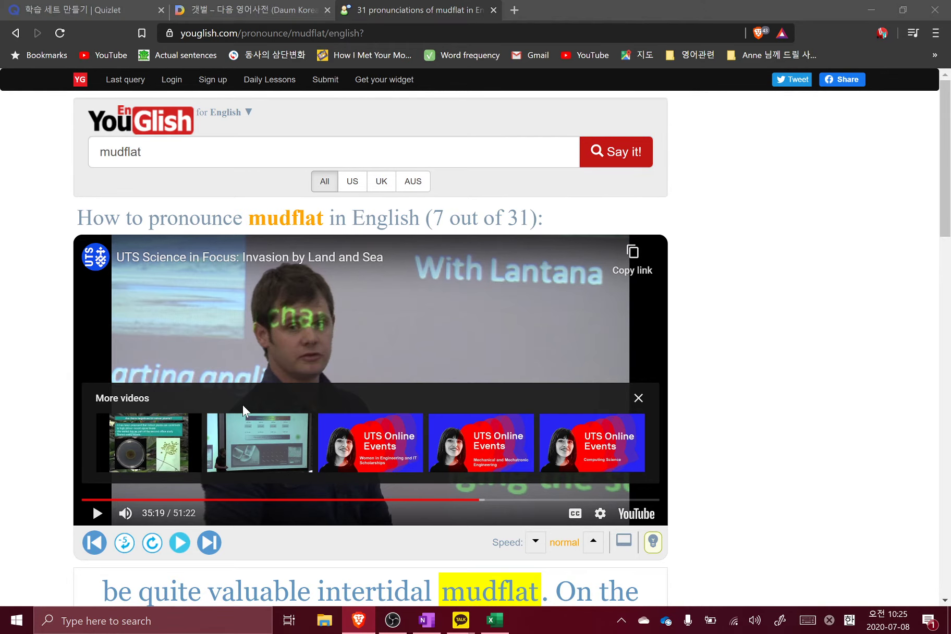
{"action": "key", "text": "alt+Tab"}
{"action": "key", "text": "alt+Tab"}
{"action": "key", "text": "alt+Tab"}
{"action": "key", "text": "alt+Tab"}
{"action": "key", "text": "alt+Tab"}
{"action": "key", "text": "alt+Tab"}
{"action": "key", "text": "alt+Tab"}
{"action": "key", "text": "alt+Tab"}
{"action": "key", "text": "alt+Tab"}
{"action": "key", "text": "alt+Tab"}
{"action": "key", "text": "alt+Tab"}
{"action": "key", "text": "alt+Tab"}
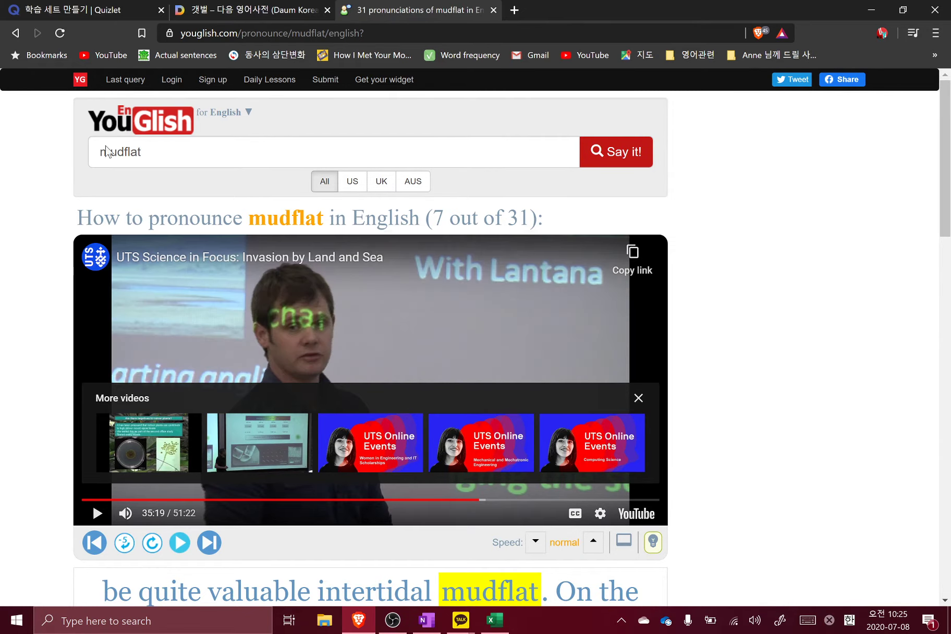
- Return to the Quizlet study set and add a seventh card below the homework sentence
{"action": "left_click", "coordinate": [107, 10]}
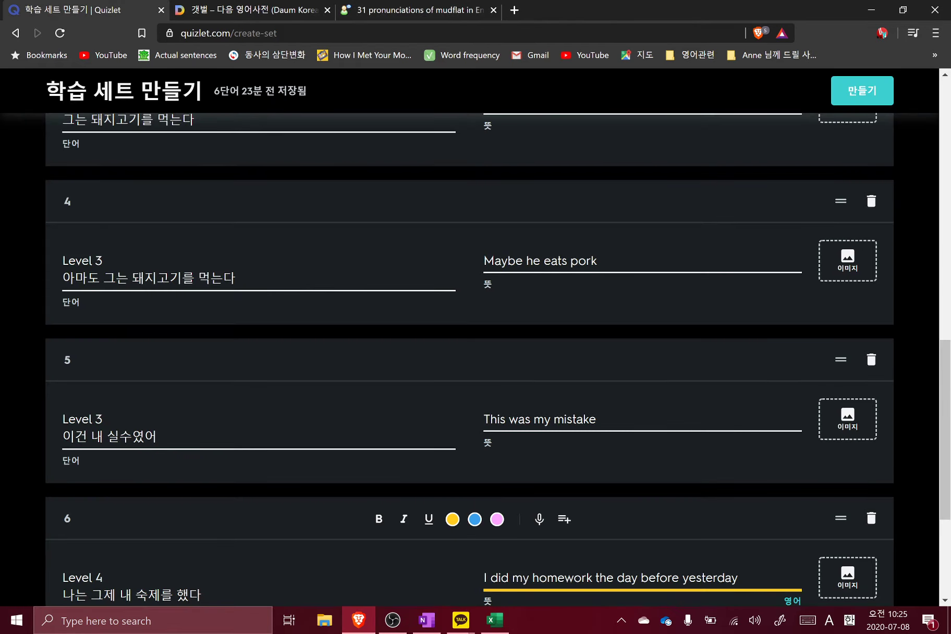
{"action": "scroll", "coordinate": [563, 418], "scroll_direction": "down", "scroll_amount": 4}
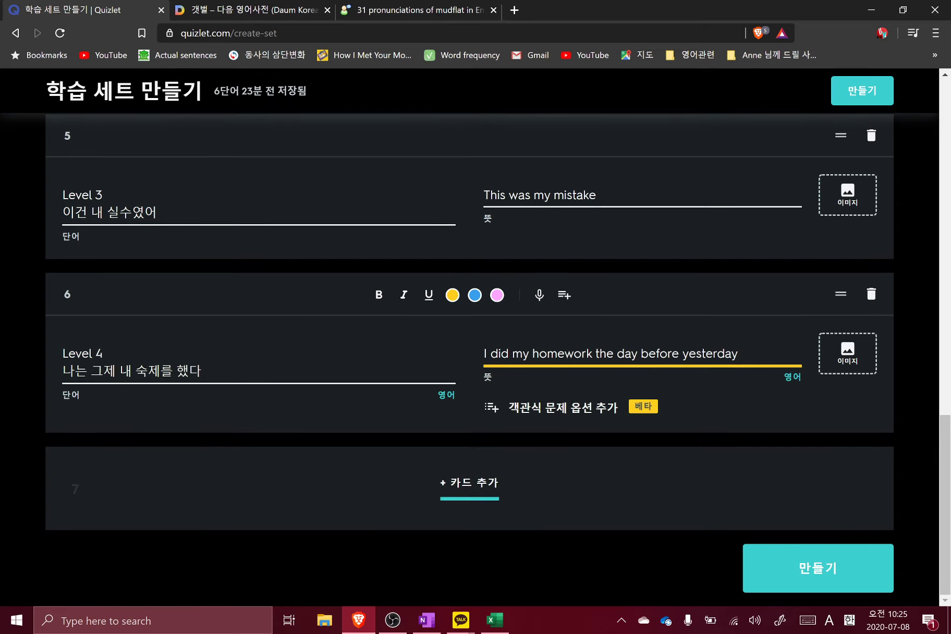
{"action": "key", "text": "Tab"}
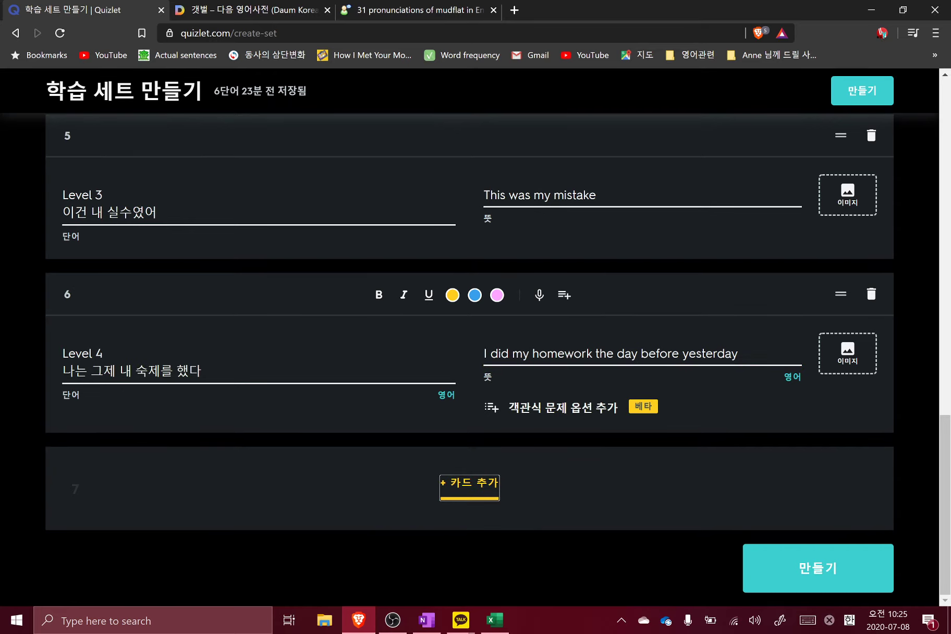
{"action": "key", "text": "Return"}
- Enter "Level 2" and, on a second line, "나는 이걸 갯벌에서 찾았다" as the term of card 7
{"action": "type", "text": "Level "}
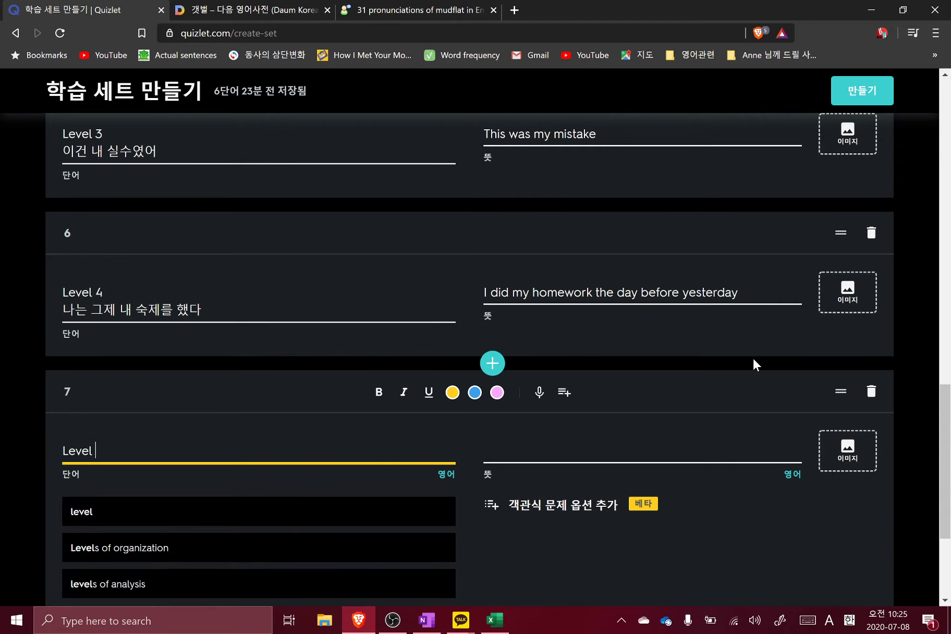
{"action": "type", "text": "2"}
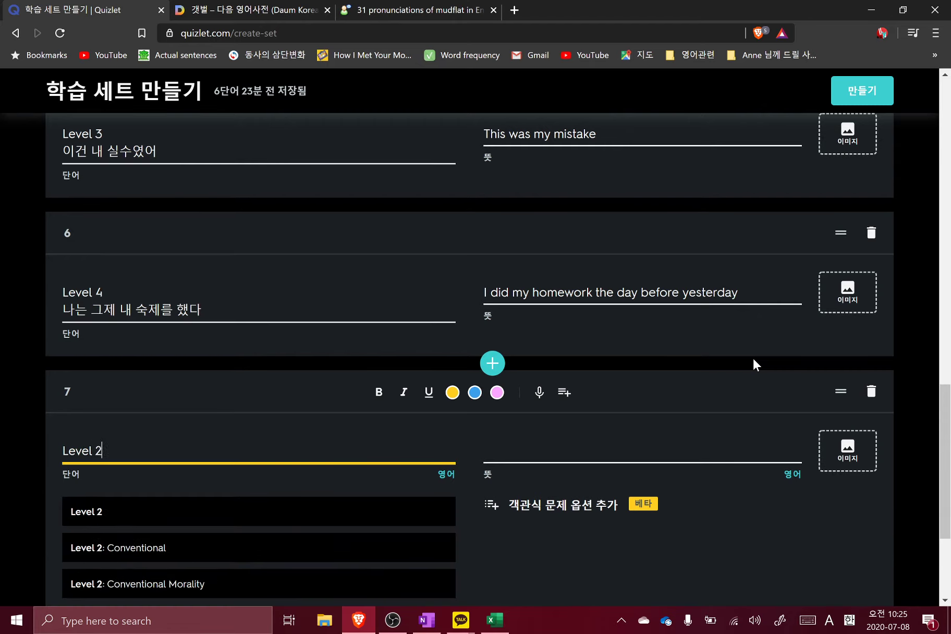
{"action": "key", "text": "Return"}
{"action": "type", "text": "g"}
{"action": "key", "text": "BackSpace"}
{"action": "key", "text": "Hangul"}
{"action": "type", "text": "나ㅣ"}
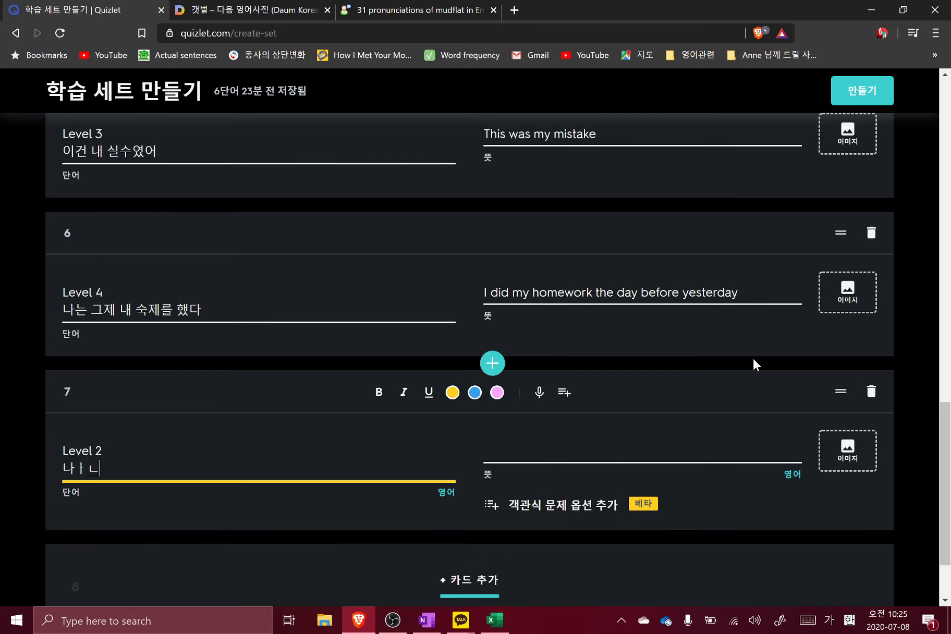
{"action": "key", "text": "BackSpace"}
{"action": "type", "text": "는 이걸"}
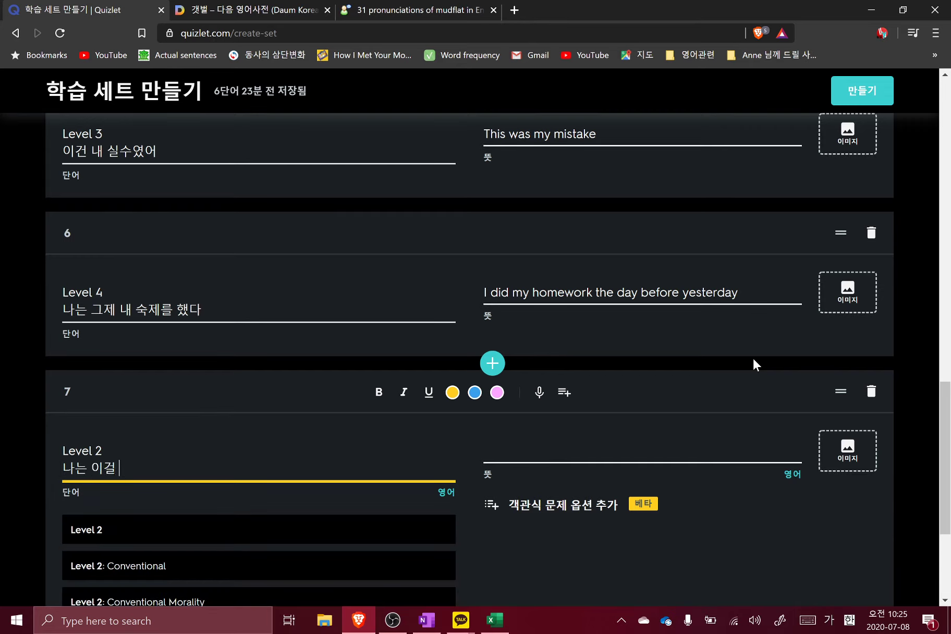
{"action": "type", "text": " 갯벌에서 찾았다"}
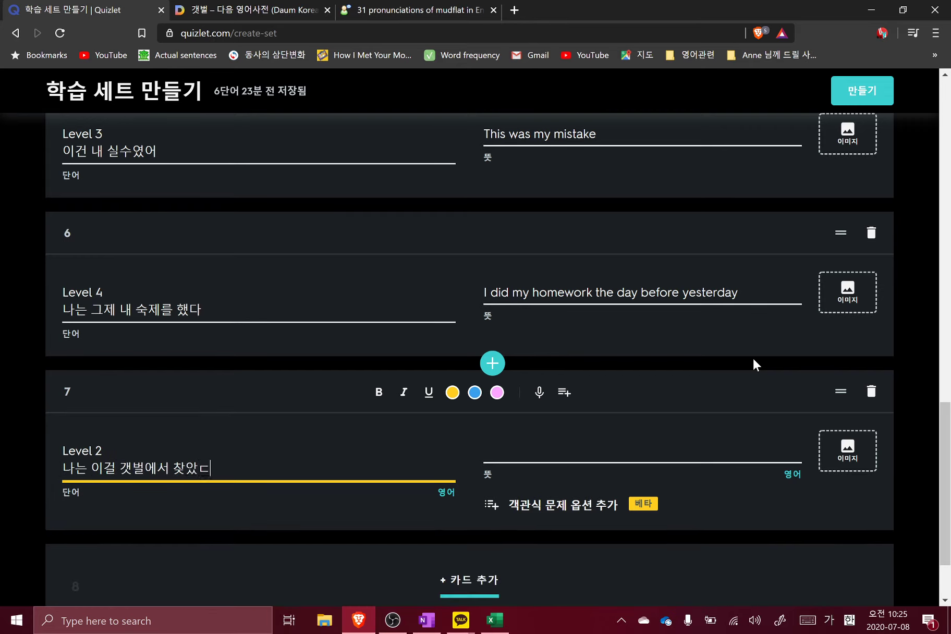
- Enter "I found it in mudflat" as the meaning of card 7 and create the study set
{"action": "key", "text": "Tab"}
{"action": "type", "text": "ㄴ"}
{"action": "key", "text": "BackSpace"}
{"action": "key", "text": "Hangul"}
{"action": "type", "text": "s"}
{"action": "key", "text": "BackSpace"}
{"action": "type", "text": "I found it "}
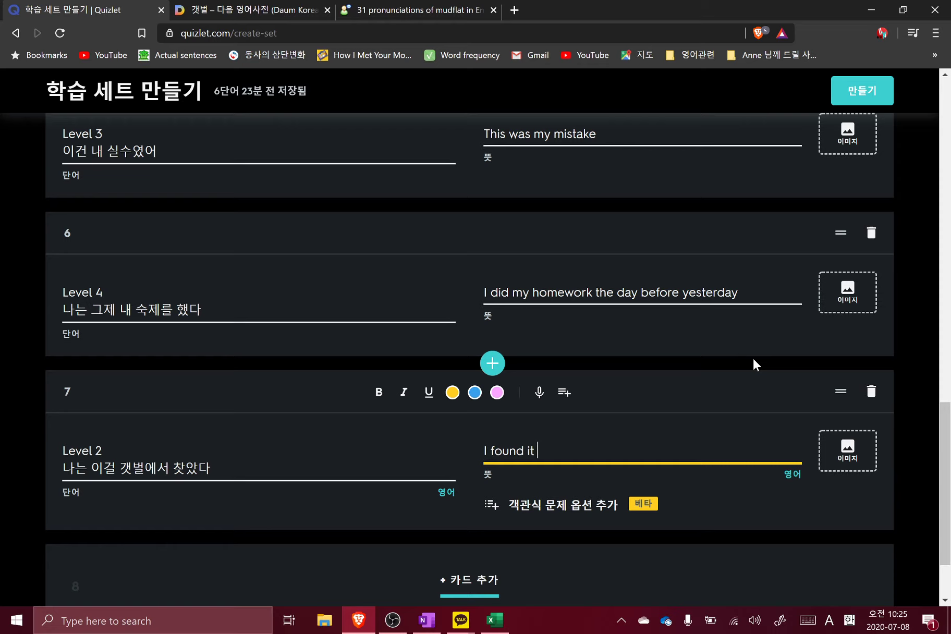
{"action": "type", "text": "in"}
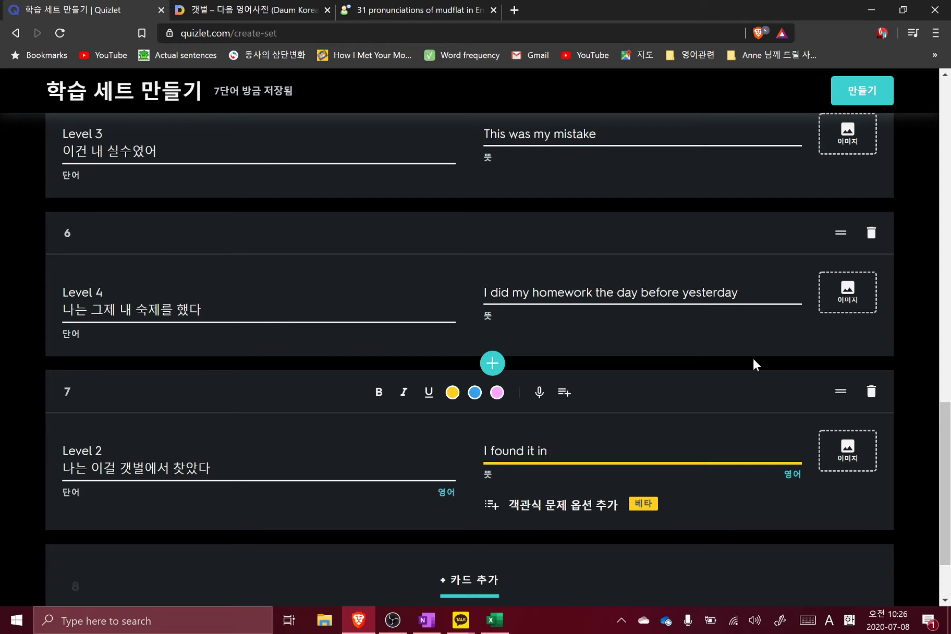
{"action": "type", "text": "m"}
{"action": "type", "text": "udflat"}
{"action": "left_click", "coordinate": [860, 93]}
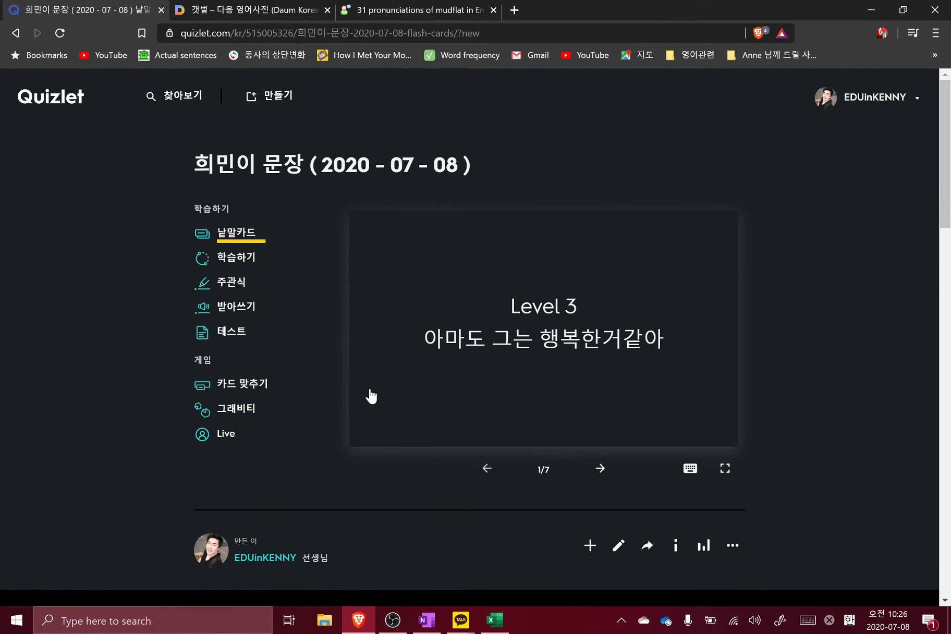
{"action": "left_click", "coordinate": [741, 550]}
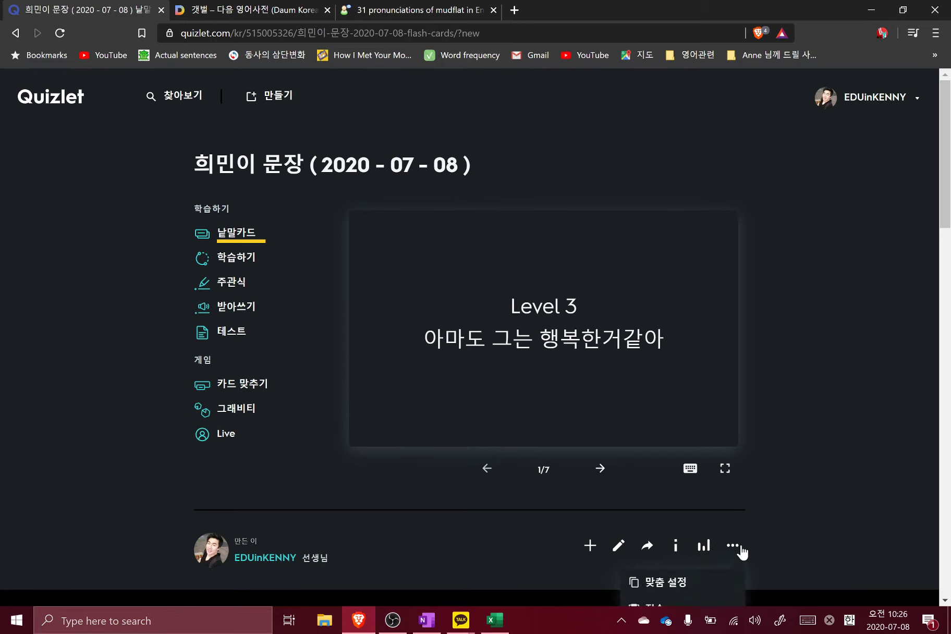
{"action": "scroll", "coordinate": [722, 550], "scroll_direction": "down", "scroll_amount": 7}
{"action": "scroll", "coordinate": [723, 551], "scroll_direction": "up", "scroll_amount": 1}
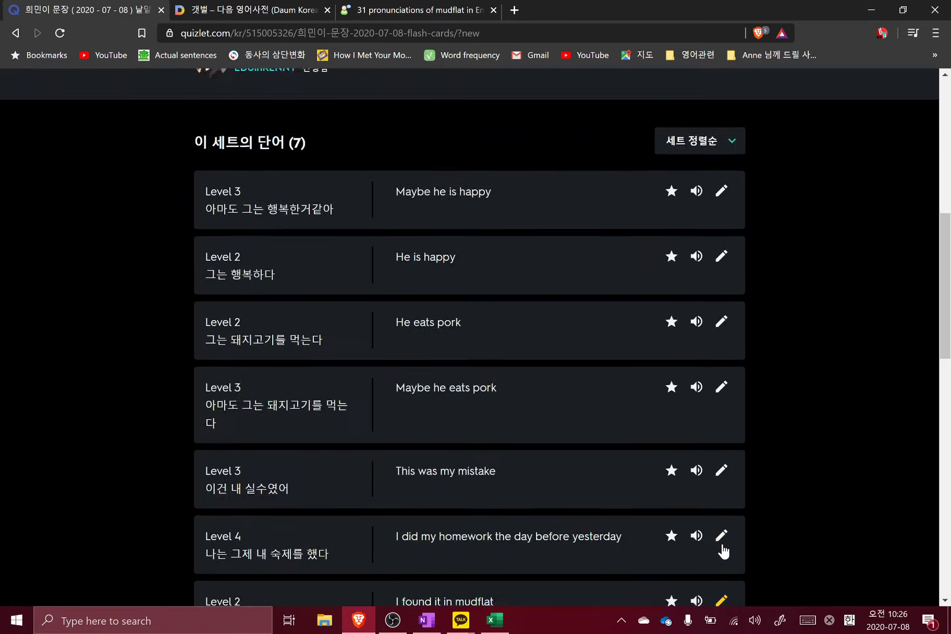
{"action": "scroll", "coordinate": [723, 547], "scroll_direction": "up", "scroll_amount": 7}
{"action": "scroll", "coordinate": [724, 509], "scroll_direction": "down", "scroll_amount": 5}
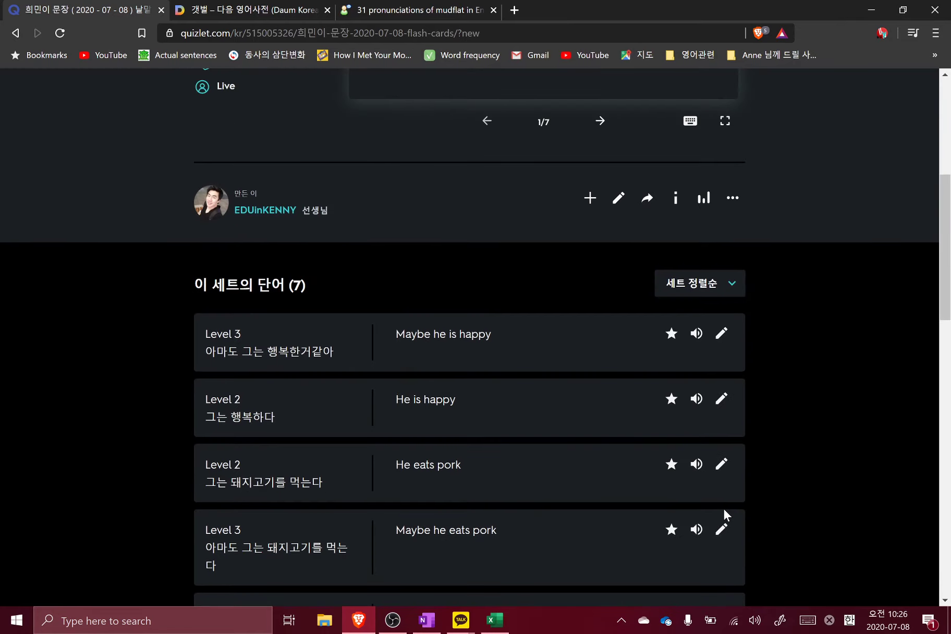
{"action": "left_click", "coordinate": [733, 199]}
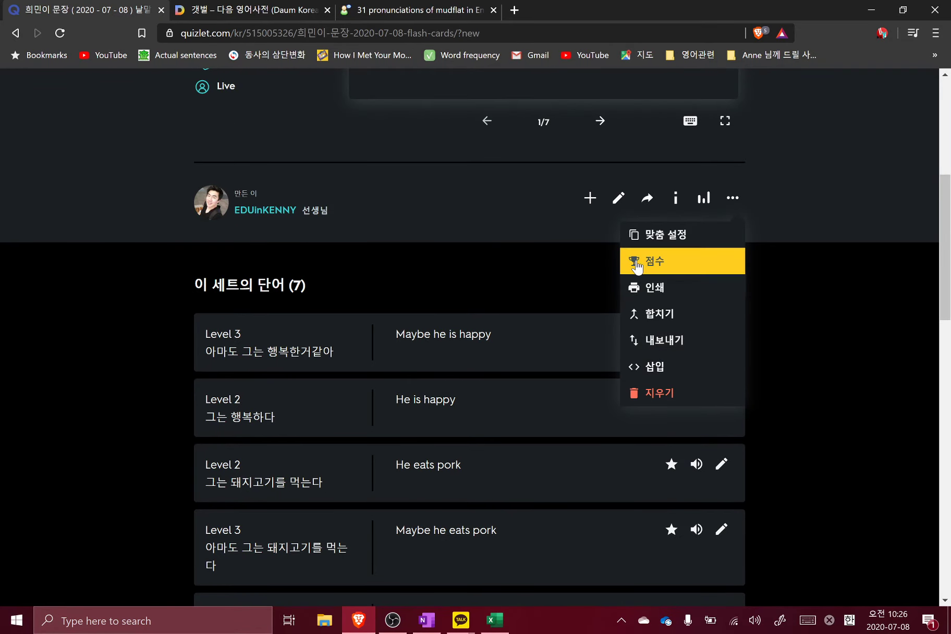
{"action": "left_click", "coordinate": [528, 244]}
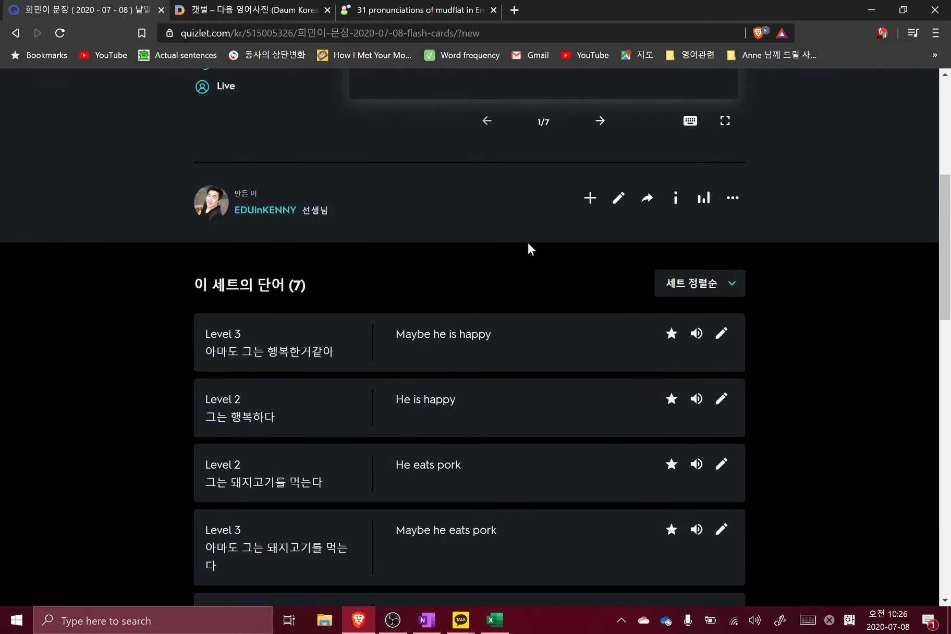
- Add the new study set to the student's folder, the third one in the folder list, and close the dialog
{"action": "left_click", "coordinate": [584, 199]}
{"action": "left_click", "coordinate": [464, 215]}
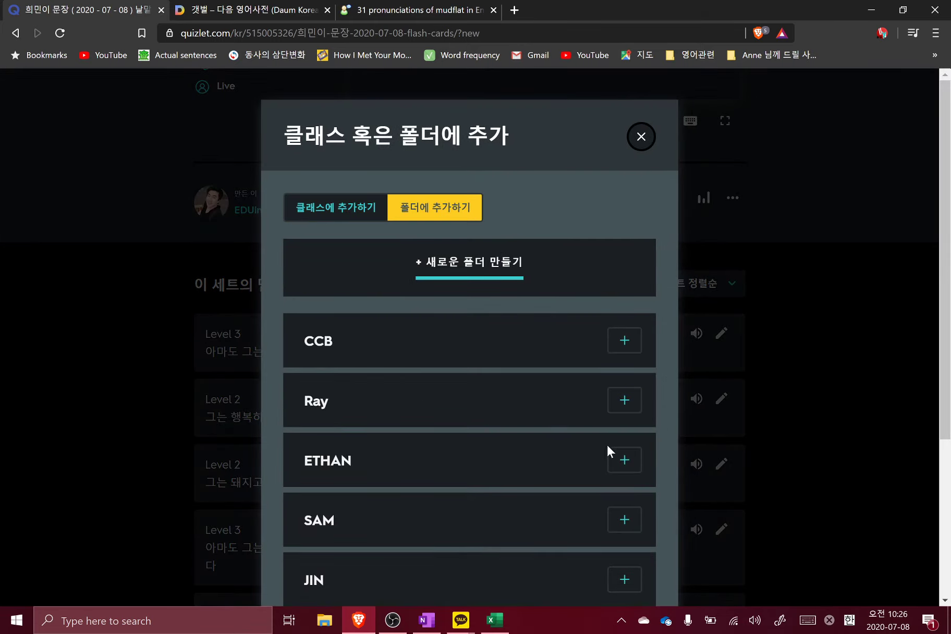
{"action": "left_click", "coordinate": [620, 461]}
{"action": "left_click", "coordinate": [29, 345]}
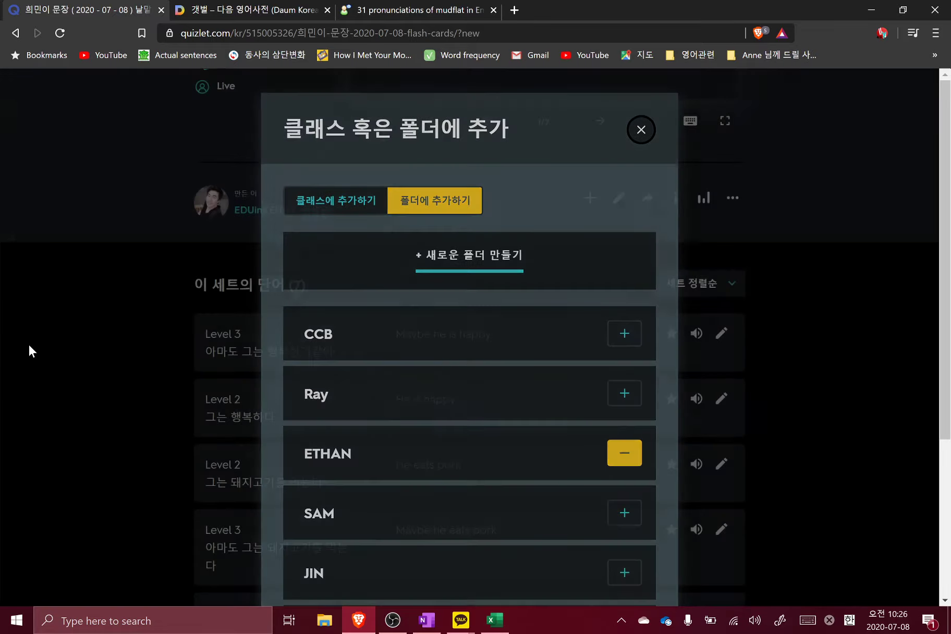
- Open the set's test and generate one with only written questions (주관식), excluding matching (짝 맞추기), 복수 정답 and 단답형
{"action": "key", "text": "End"}
{"action": "key", "text": "Home"}
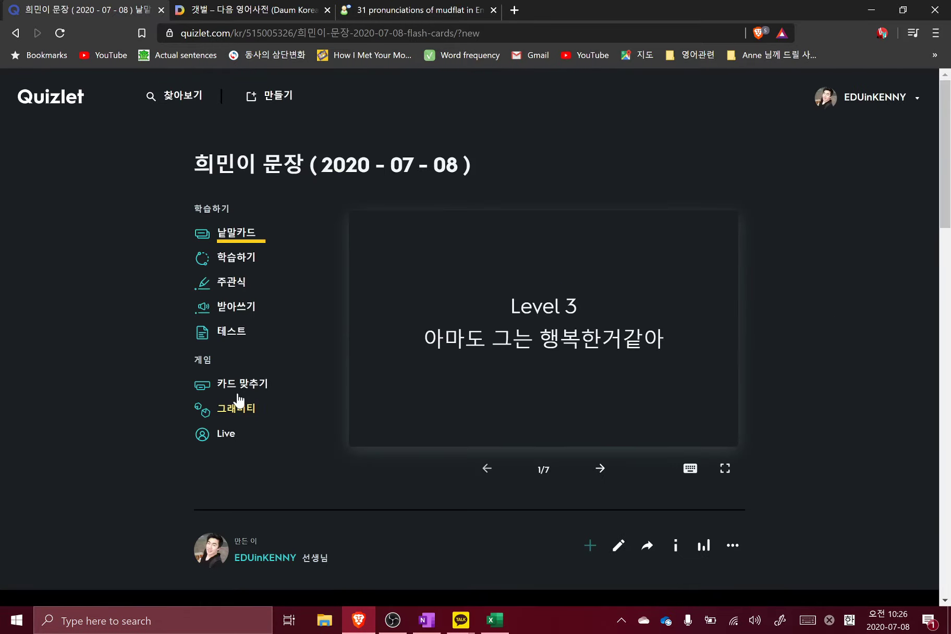
{"action": "left_click", "coordinate": [225, 332]}
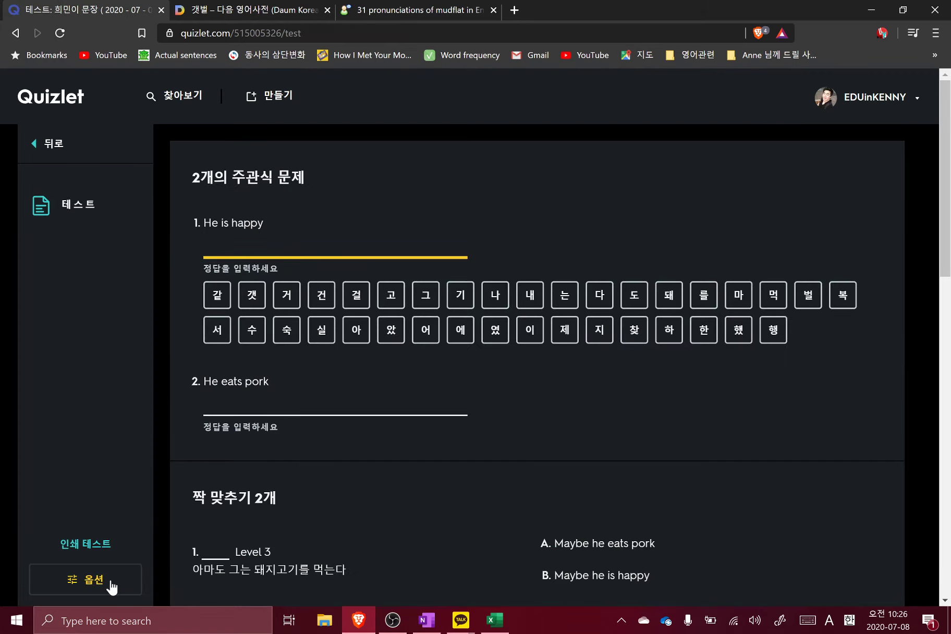
{"action": "left_click", "coordinate": [108, 583]}
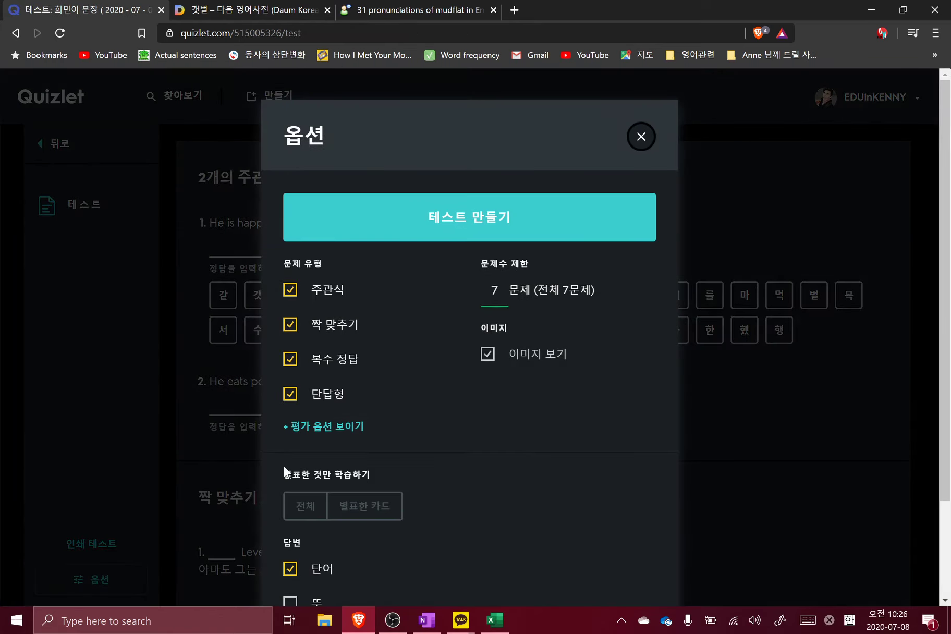
{"action": "left_click", "coordinate": [291, 329]}
{"action": "left_click", "coordinate": [293, 357]}
{"action": "scroll", "coordinate": [305, 492], "scroll_direction": "down", "scroll_amount": 2}
{"action": "scroll", "coordinate": [306, 492], "scroll_direction": "up", "scroll_amount": 2}
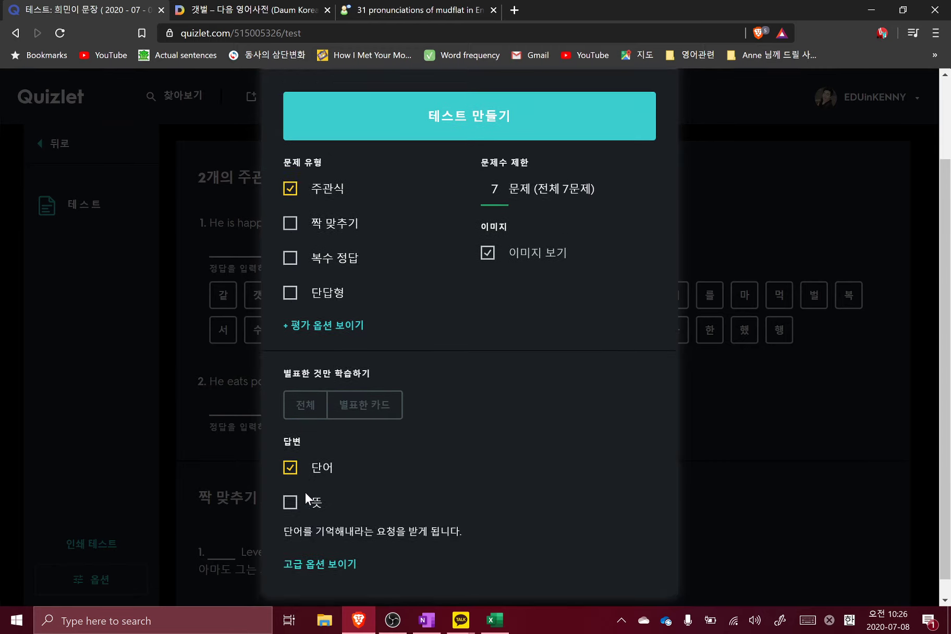
{"action": "left_click", "coordinate": [422, 240]}
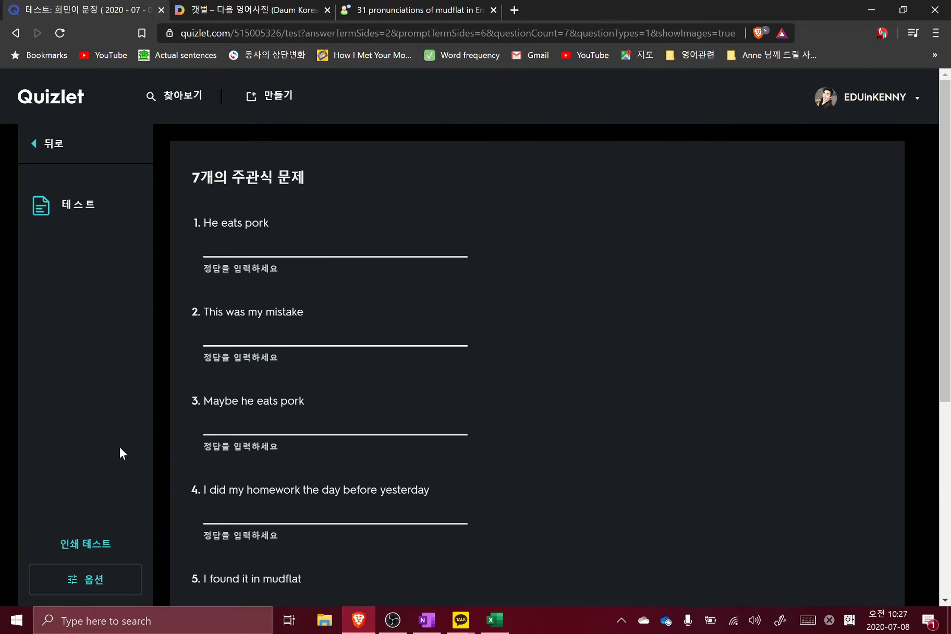
- Set the test to ask for the meaning (뜻) instead of the term (단어) and regenerate it
{"action": "left_click", "coordinate": [83, 592]}
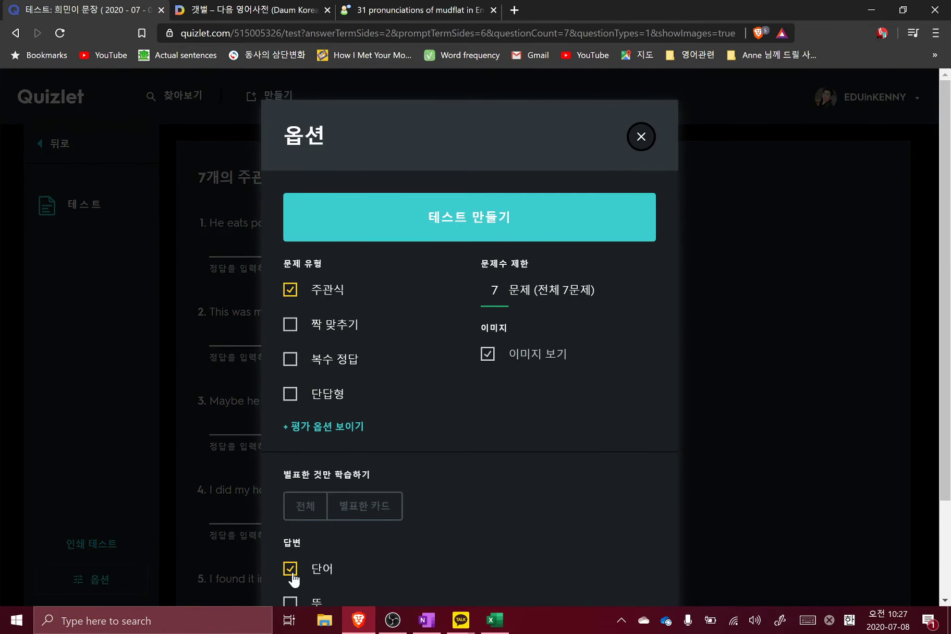
{"action": "left_click", "coordinate": [290, 601]}
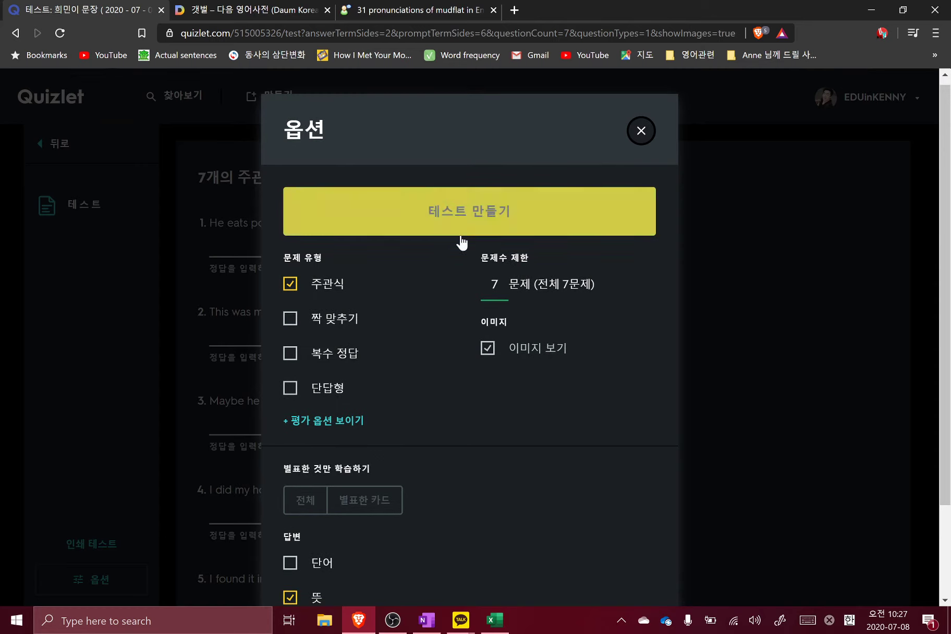
{"action": "left_click", "coordinate": [482, 226]}
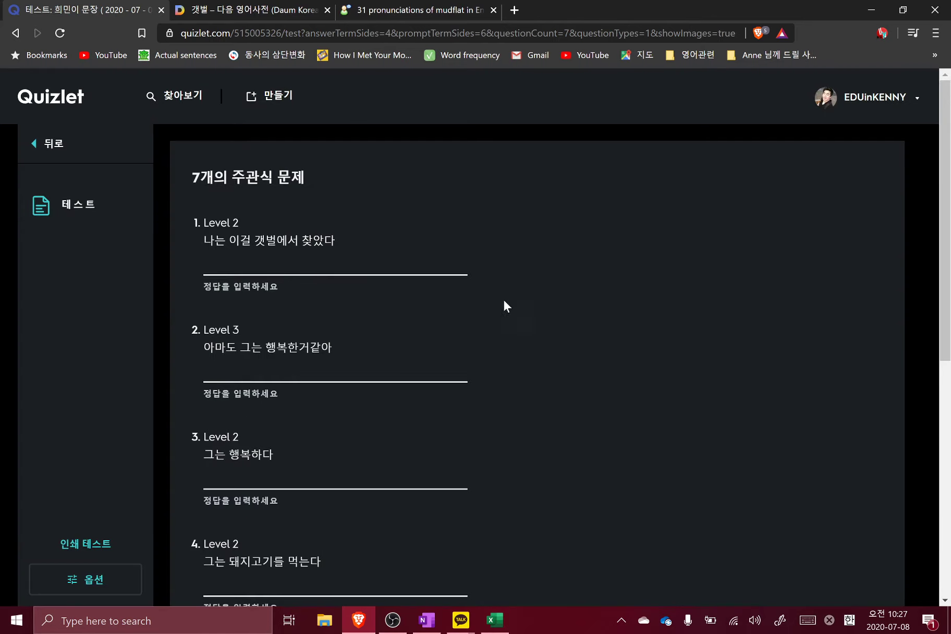
{"action": "left_click", "coordinate": [716, 628]}
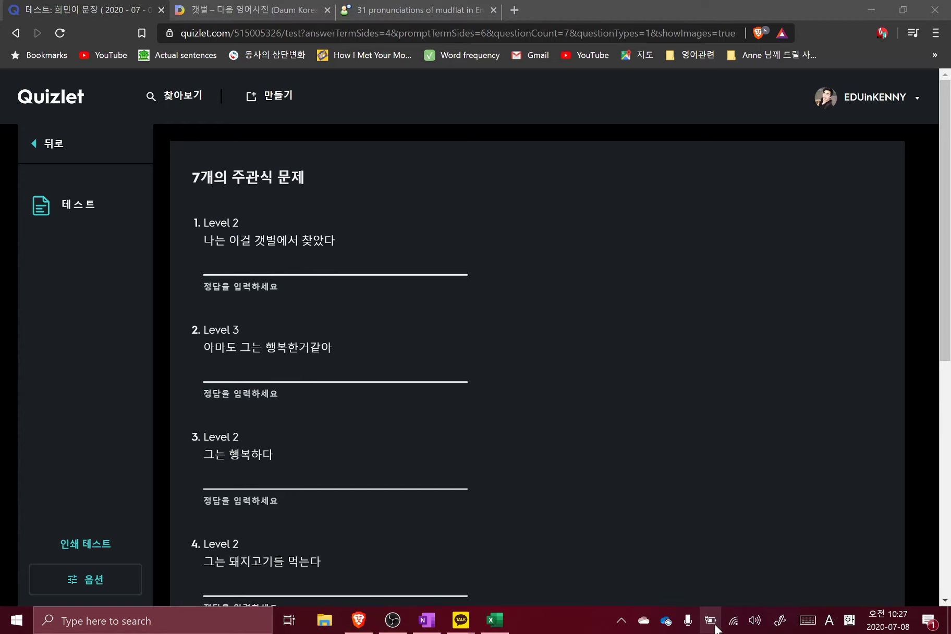
{"action": "left_click", "coordinate": [716, 629]}
{"action": "left_click", "coordinate": [251, 260]}
{"action": "type", "text": "slkjdf"}
{"action": "key", "text": "BackSpace"}
{"action": "key", "text": "BackSpace"}
{"action": "key", "text": "BackSpace"}
{"action": "key", "text": "BackSpace"}
{"action": "key", "text": "BackSpace"}
{"action": "key", "text": "BackSpace"}
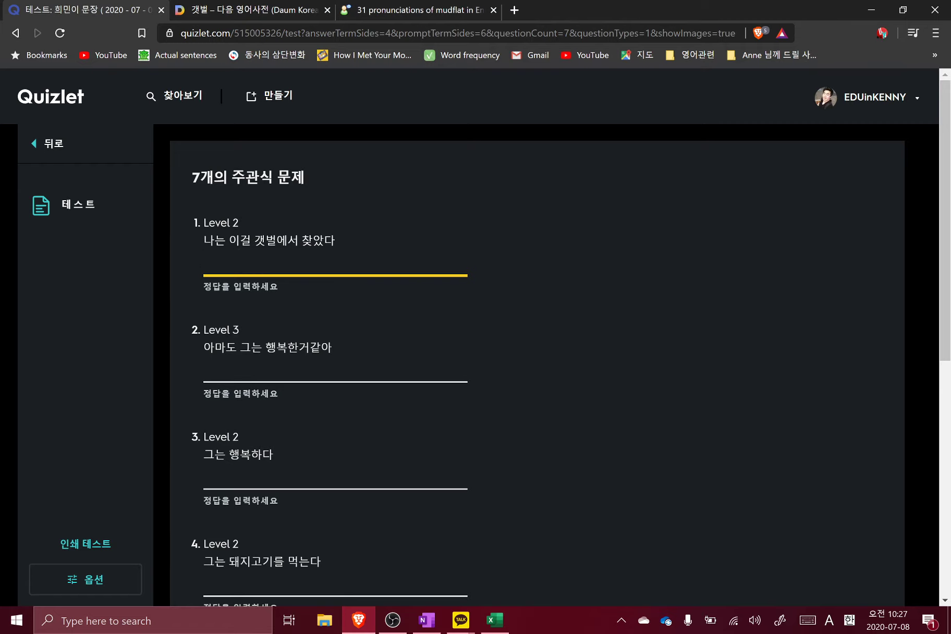
{"action": "key", "text": "Hangul"}
{"action": "type", "text": "ㄴ"}
{"action": "key", "text": "BackSpace"}
{"action": "key", "text": "Hangul"}
{"action": "type", "text": "s"}
{"action": "key", "text": "BackSpace"}
- Look through the test questions and answer question 1 with "I found it in mudflat"
{"action": "scroll", "coordinate": [828, 298], "scroll_direction": "down", "scroll_amount": 8}
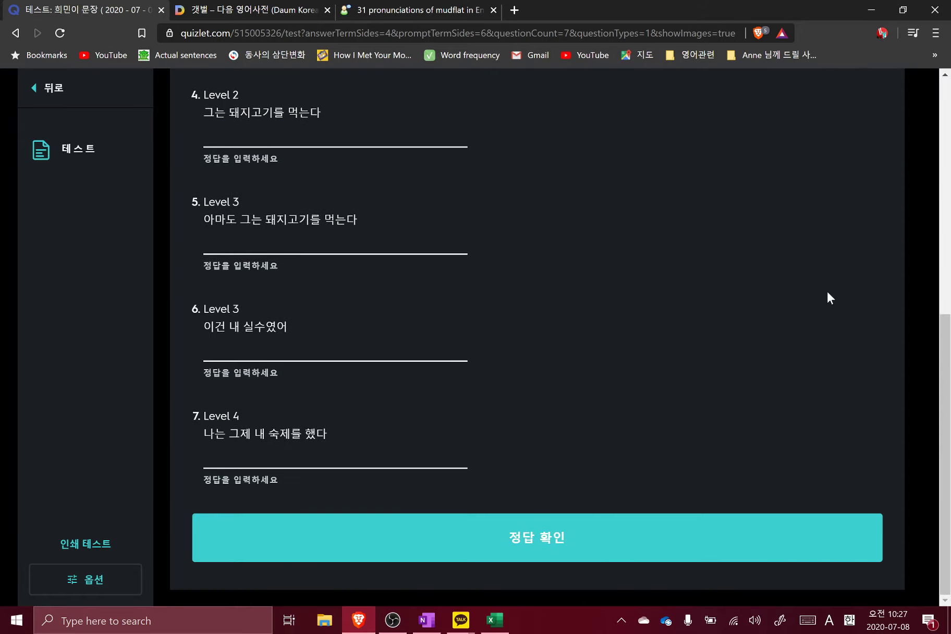
{"action": "scroll", "coordinate": [624, 271], "scroll_direction": "up", "scroll_amount": 5}
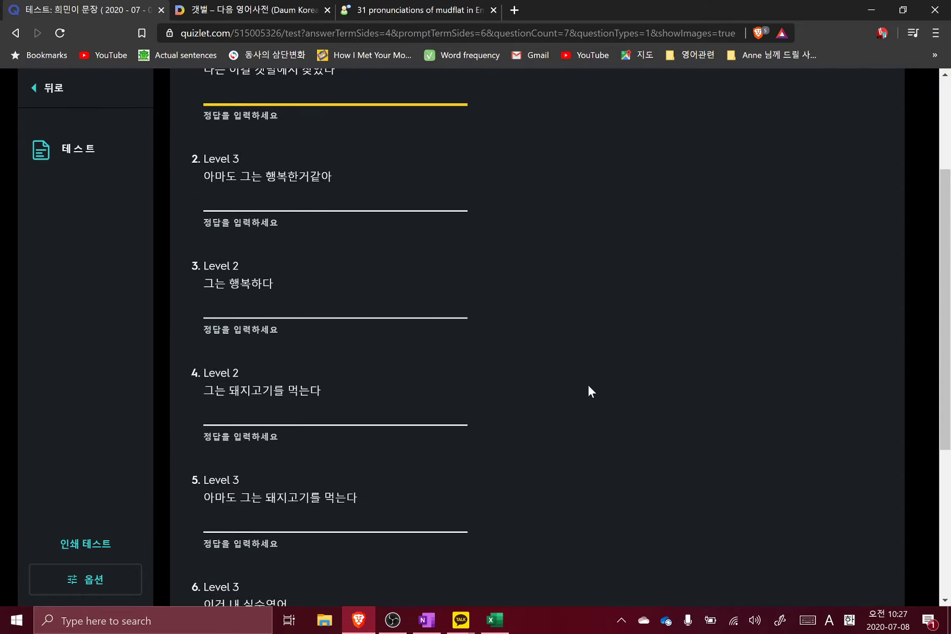
{"action": "scroll", "coordinate": [588, 383], "scroll_direction": "up", "scroll_amount": 4}
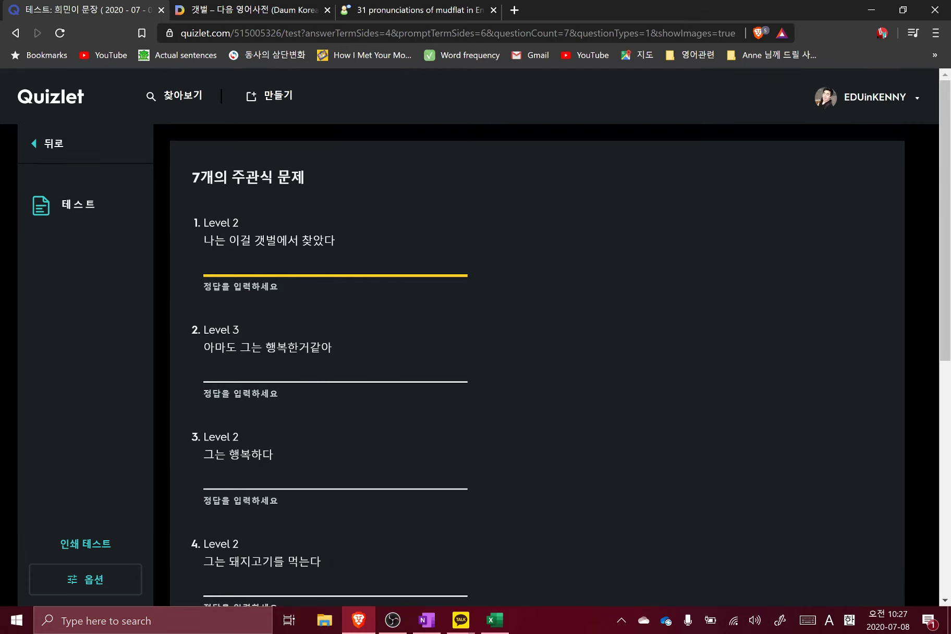
{"action": "type", "text": "I found"}
{"action": "type", "text": "it in mudfl"}
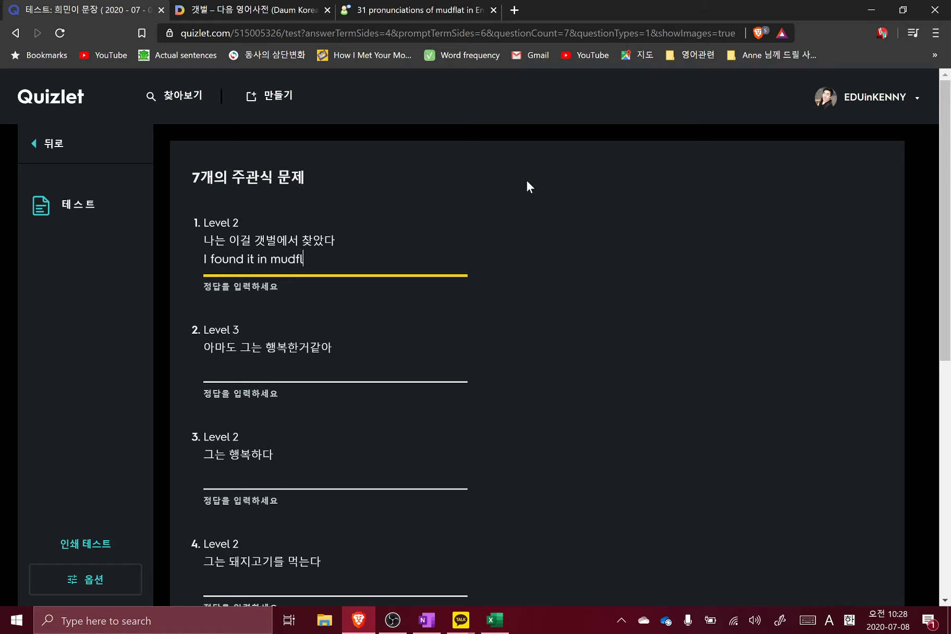
{"action": "type", "text": "at"}
{"action": "key", "text": "Tab"}
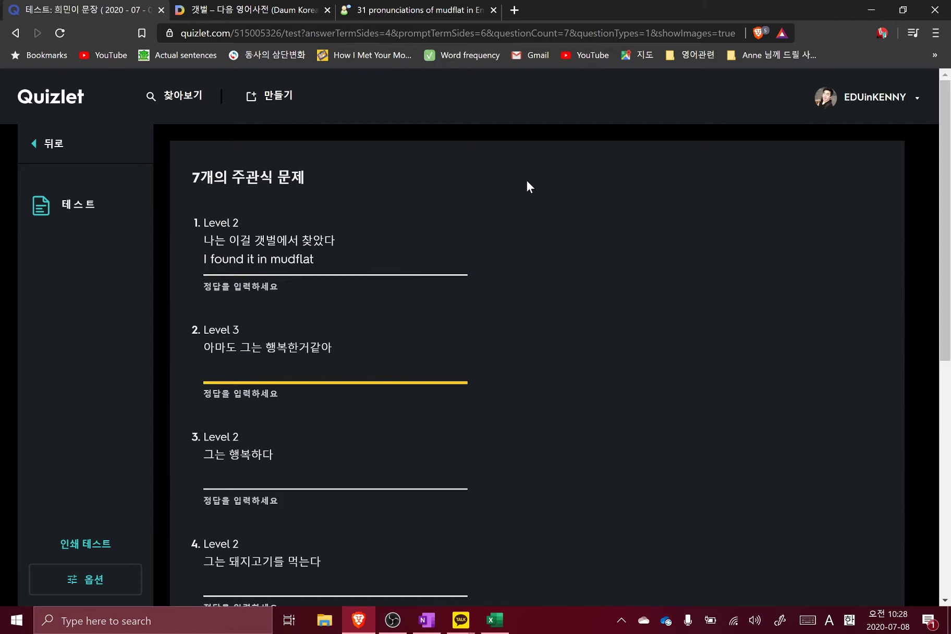
- Answer question 2 with "Maybe he is happy" and question 3 with "He is happy"
{"action": "type", "text": "Maybe he is happy"}
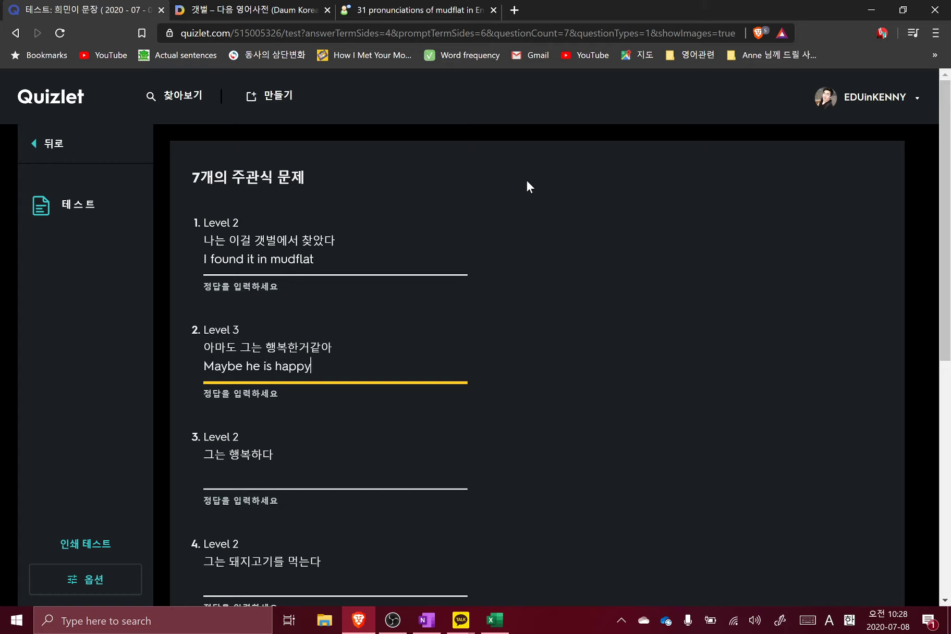
{"action": "key", "text": "Tab"}
{"action": "type", "text": "He is happy"}
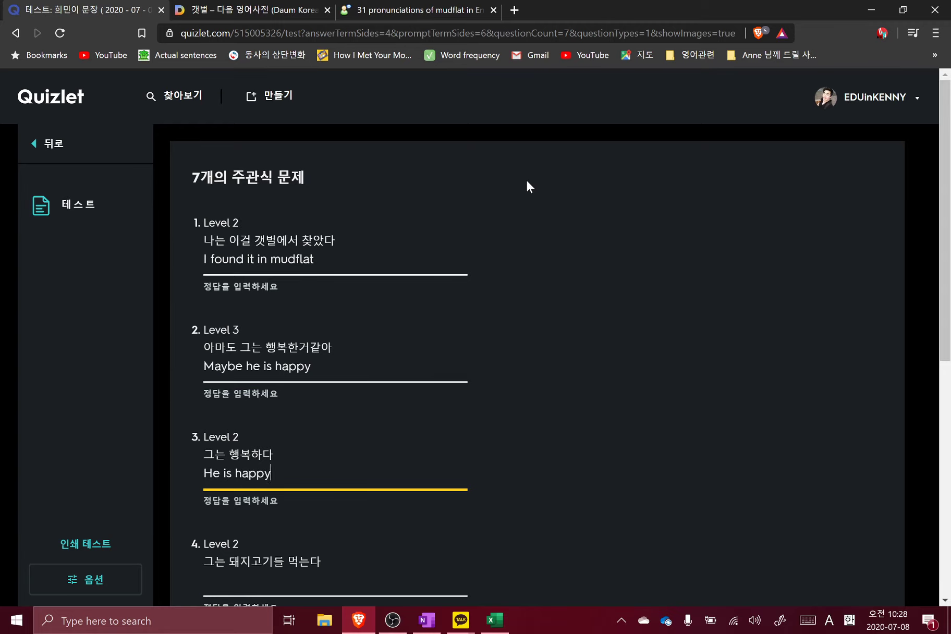
- Answer question 4 with "He eats pork"
{"action": "key", "text": "Tab"}
{"action": "key", "text": "Tab"}
{"action": "key", "text": "shift+Tab"}
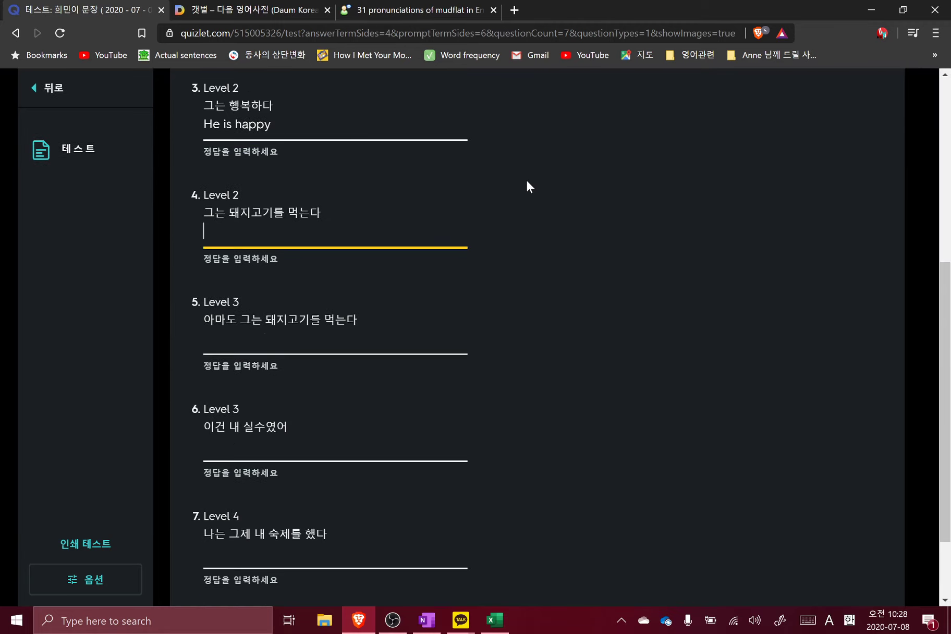
{"action": "type", "text": "He"}
{"action": "type", "text": "eats"}
{"action": "type", "text": "por"}
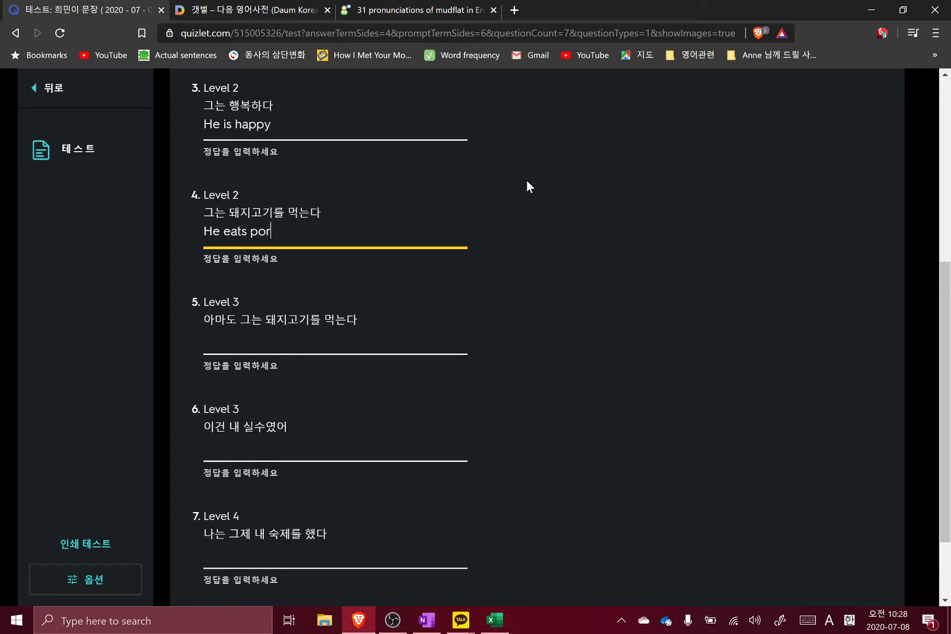